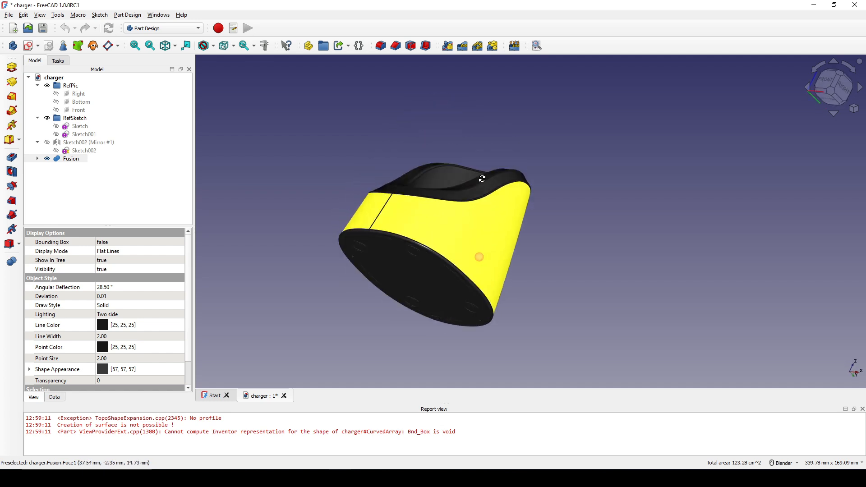
Step: Show the Right, Bottom and Front reference images around the finished charger model
scroll(491, 190, "up", 3)
middle_click_drag(365, 214, 381, 201)
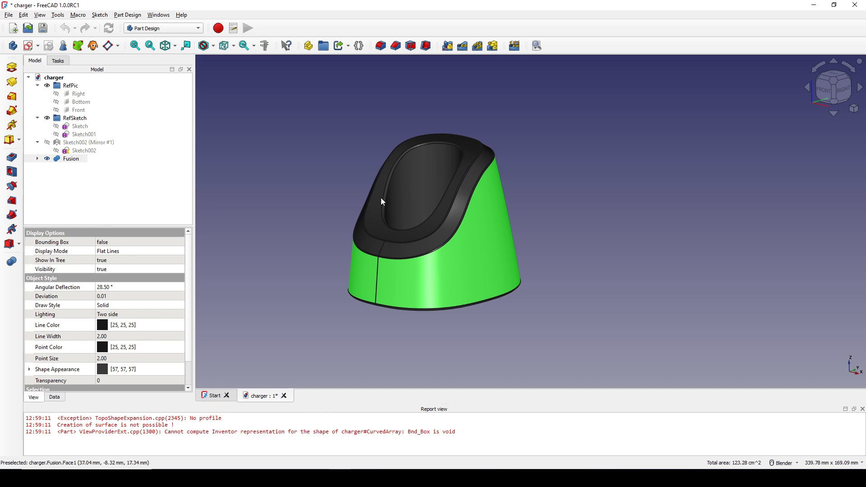
left_click(75, 94)
left_click(76, 111, "shift")
key("space")
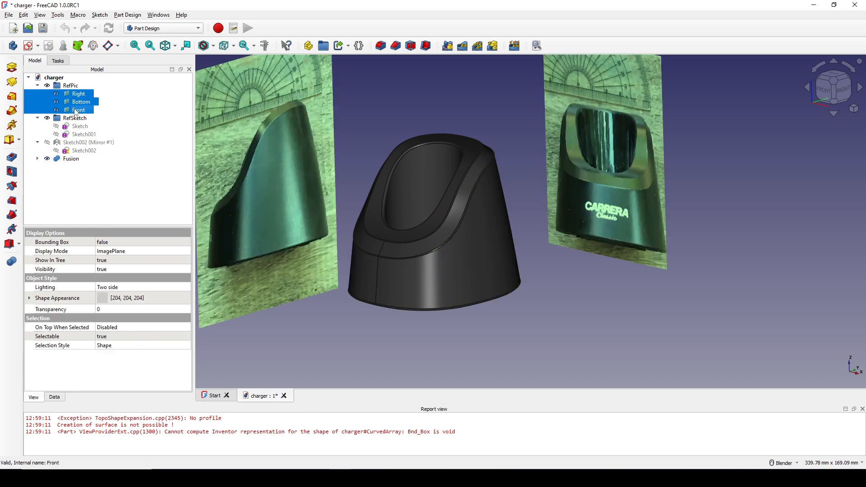
Step: Examine how the Right, Front and Bottom reference images are placed around the charger model
scroll(417, 189, "down", 4)
scroll(436, 192, "up", 2)
middle_click_drag(484, 197, 484, 217)
middle_click_drag(484, 216, 479, 200, "shift")
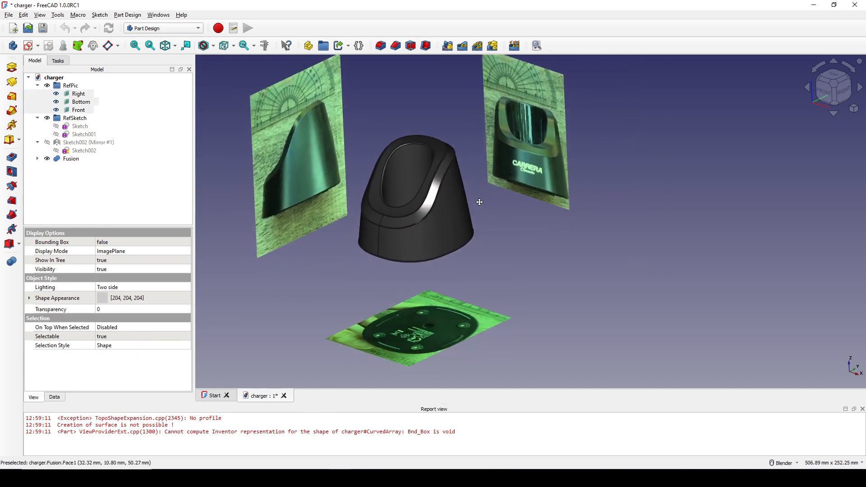
left_click(293, 183)
left_click(508, 144)
left_click(480, 308)
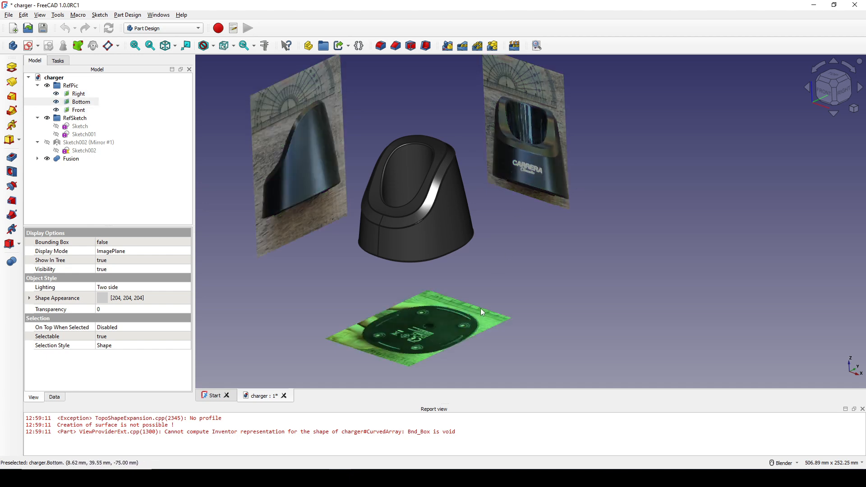
middle_click_drag(480, 308, 488, 239)
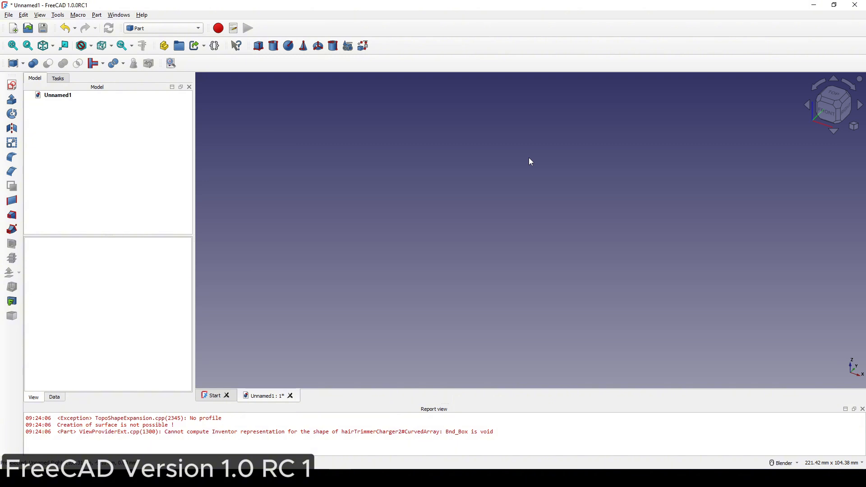
Step: Import Right.jpg from the imageRef2 folder into the empty document and look at it from the top
scroll(529, 158, "up", 3)
left_click(217, 478)
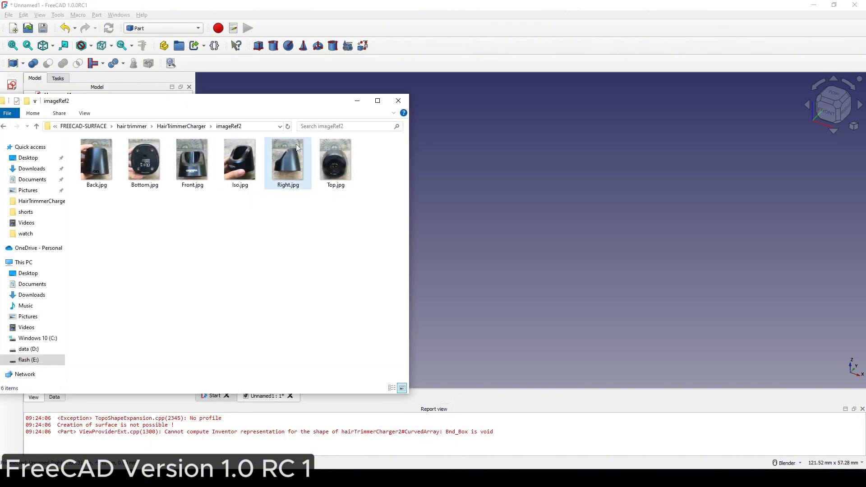
left_click_drag(284, 106, 268, 108)
left_click(280, 183)
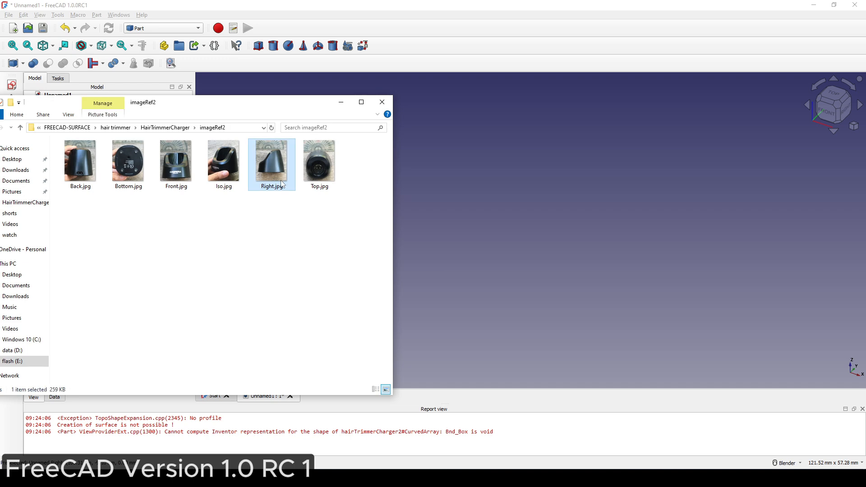
left_click_drag(276, 179, 518, 225)
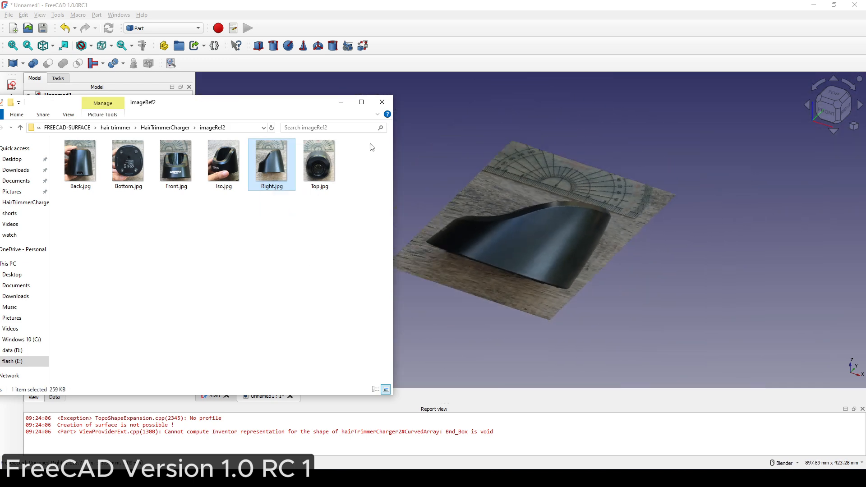
left_click(344, 106)
middle_click_drag(464, 187, 478, 237)
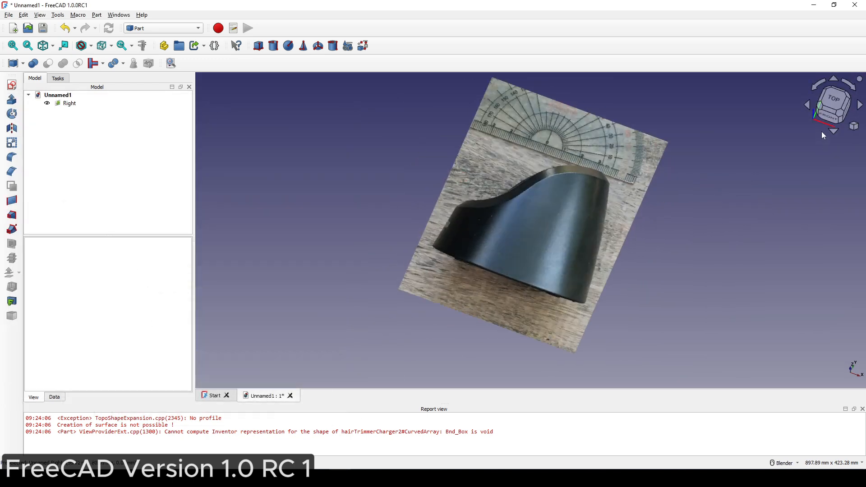
left_click(833, 100)
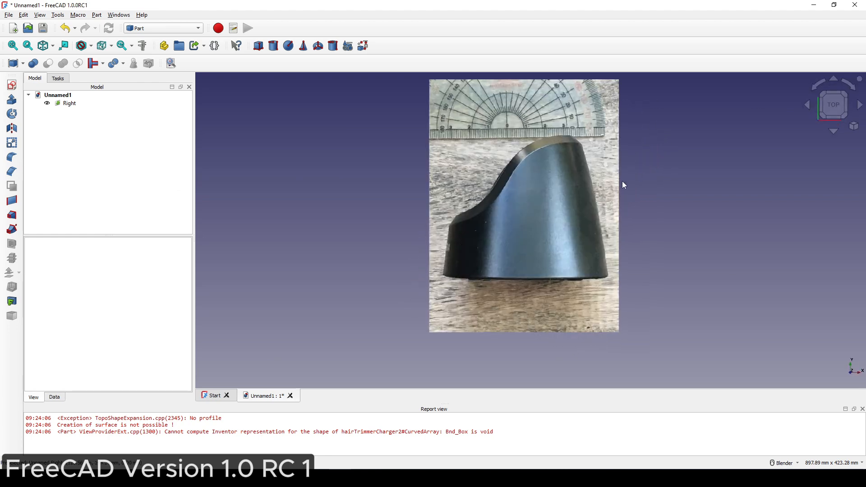
Step: Start calibrating the Right image by marking the distance between the 0 and 3 marks on the protractor's ruler
scroll(622, 181, "up", 2)
middle_click_drag(622, 181, 582, 208, "shift")
scroll(599, 230, "down", 1)
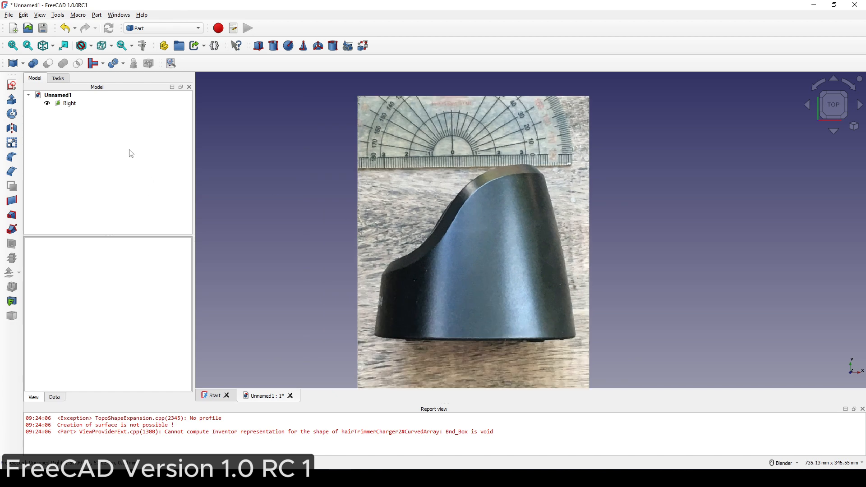
double_click(66, 104)
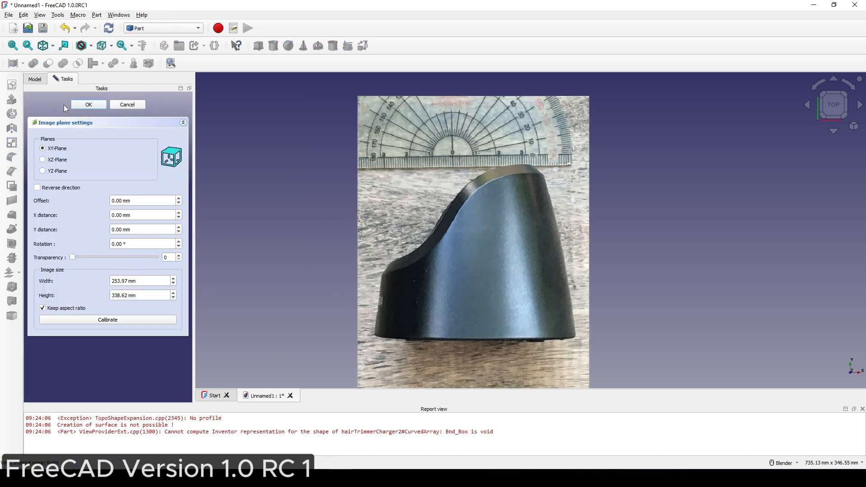
left_click(130, 321)
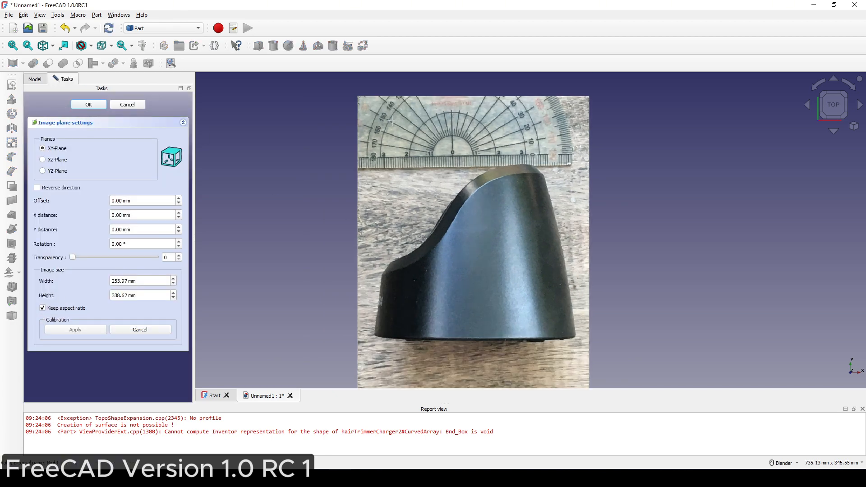
scroll(372, 198, "up", 6)
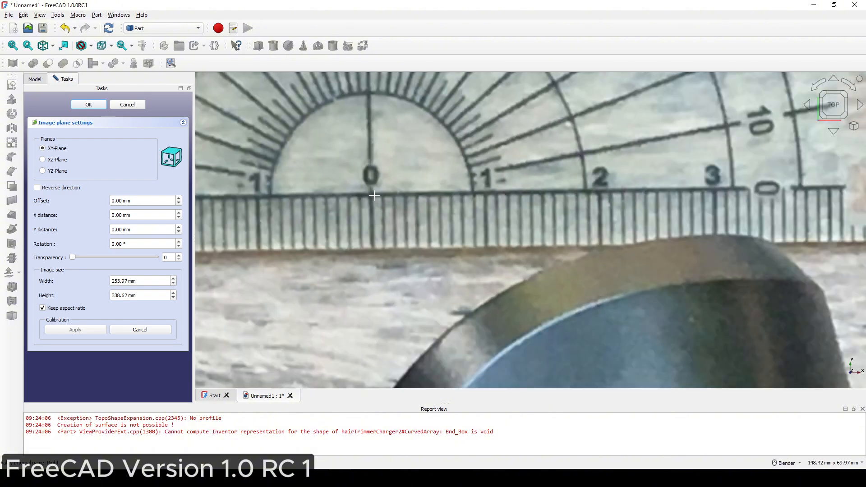
left_click(372, 195)
scroll(466, 204, "down", 3)
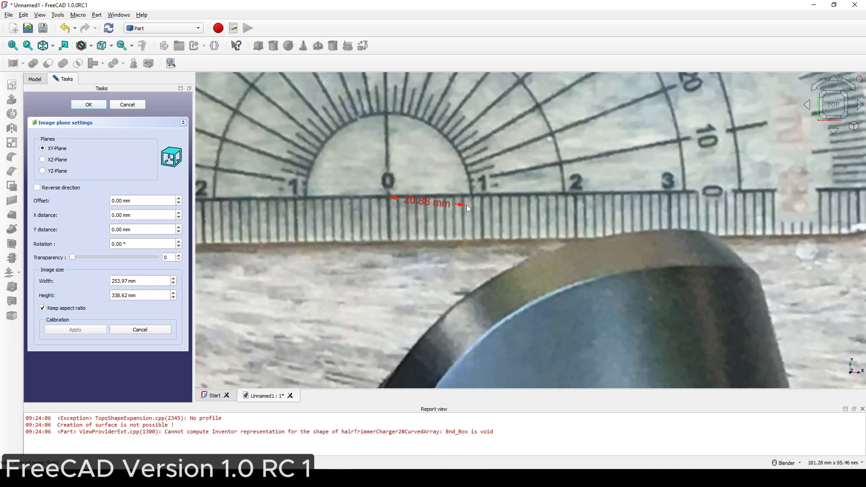
scroll(629, 210, "up", 2)
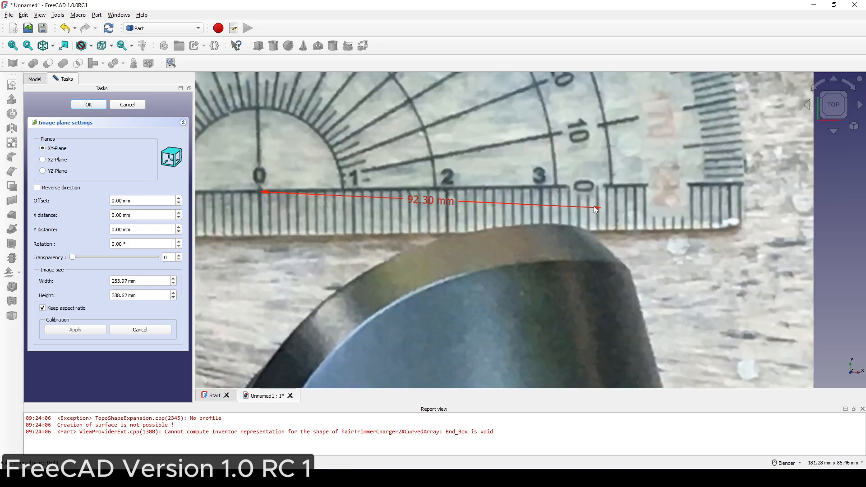
left_click(539, 189)
Step: Set the calibration distance to 30 mm and accept the image plane settings
left_click_drag(407, 187, 335, 191)
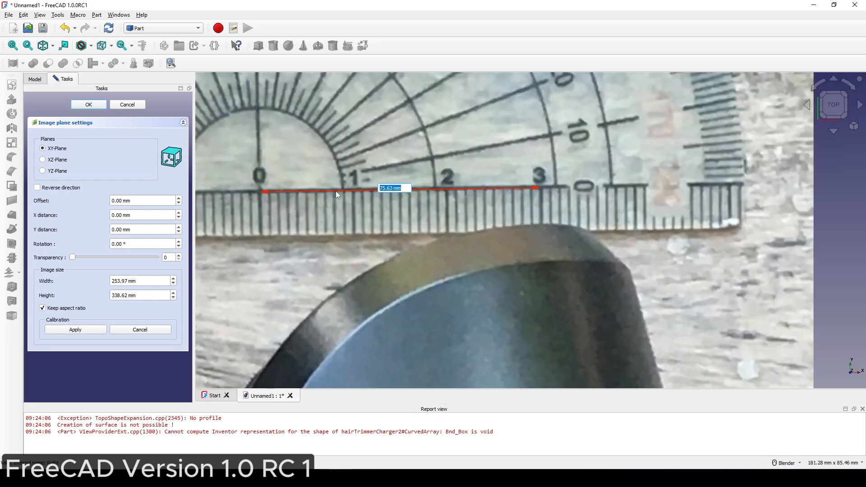
type("30")
key("Return")
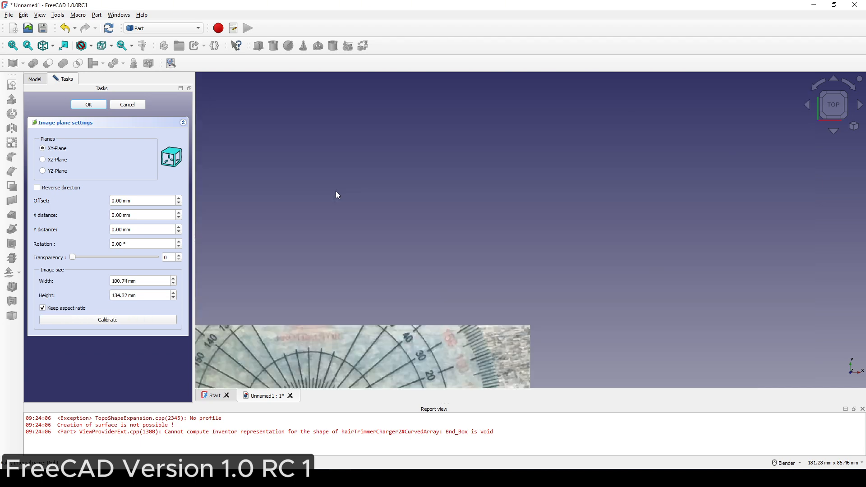
scroll(351, 189, "down", 3)
middle_click_drag(395, 242, 432, 169, "shift")
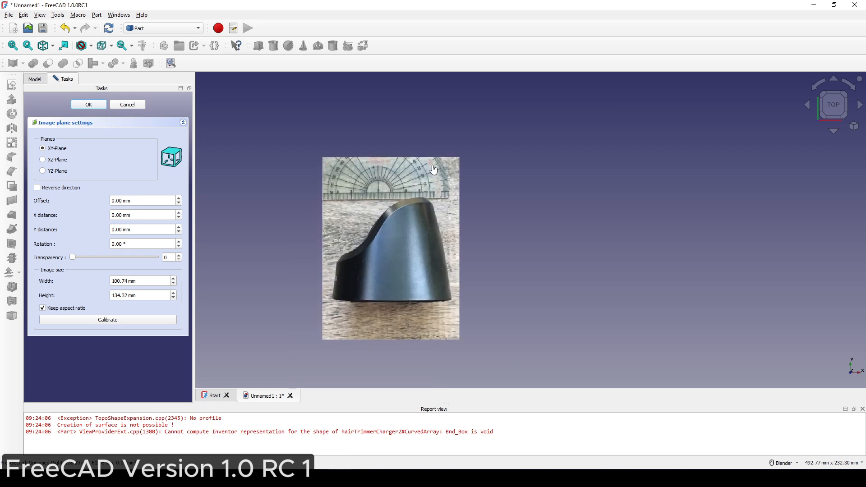
scroll(394, 232, "up", 2)
left_click(88, 104)
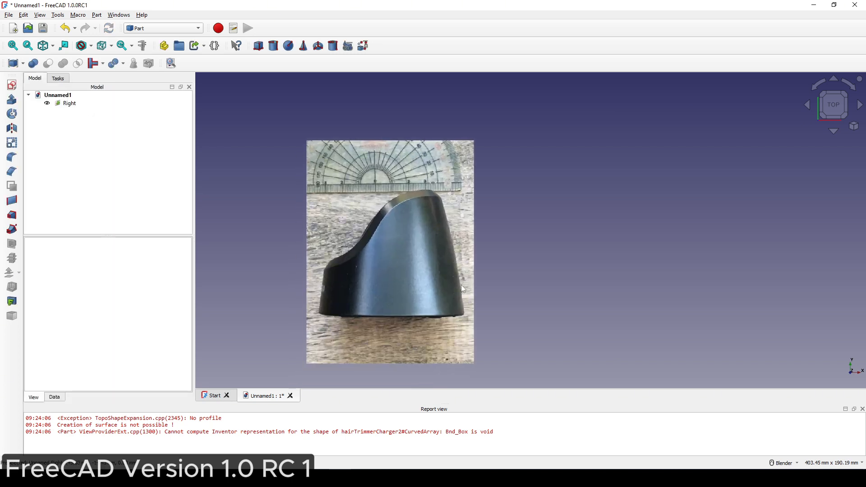
Step: Turn on the axis cross at the origin
middle_click_drag(461, 284, 490, 250)
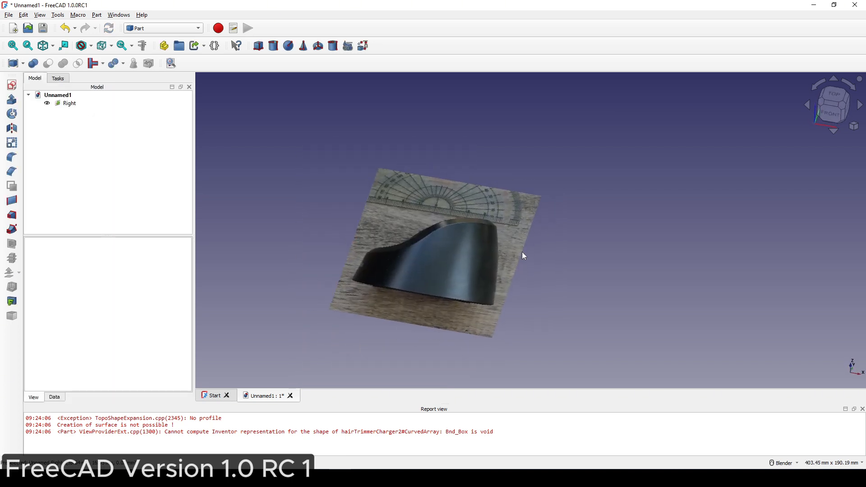
key("a")
key("c")
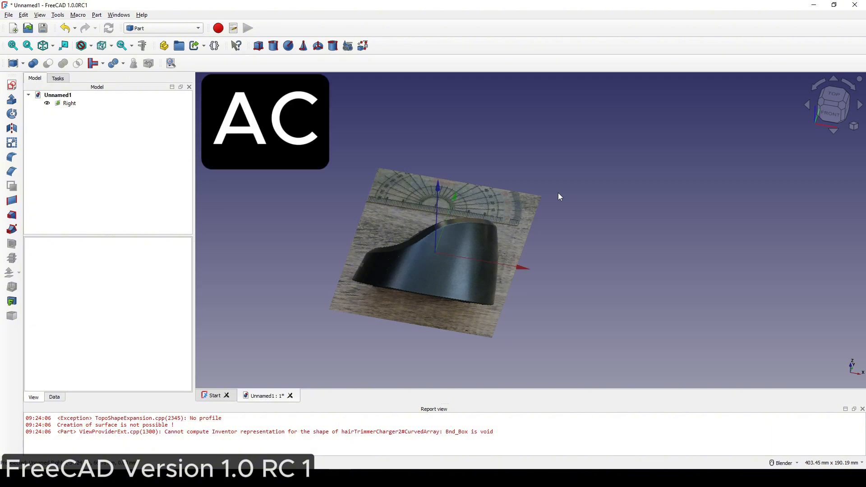
Step: Transform the Right image, rotating it 90° upright about the X axis and 90° about the vertical axis to face the right view
middle_click_drag(558, 194, 493, 220)
left_click(67, 104)
right_click(68, 104)
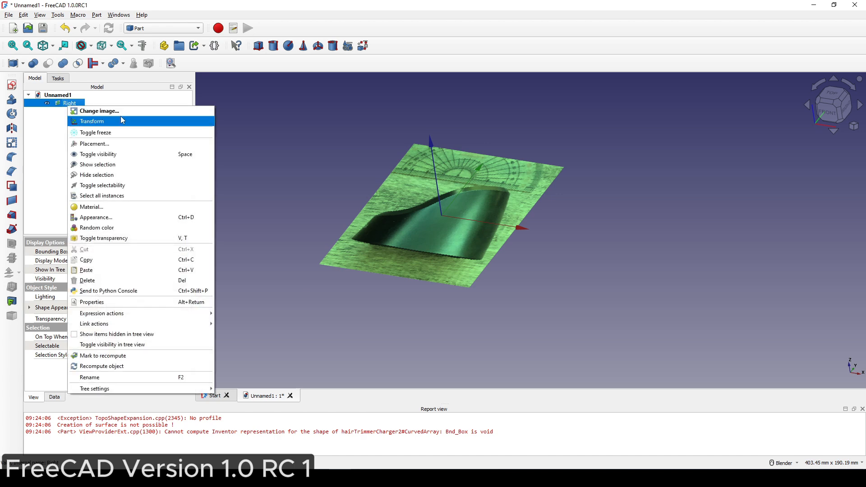
left_click(110, 123)
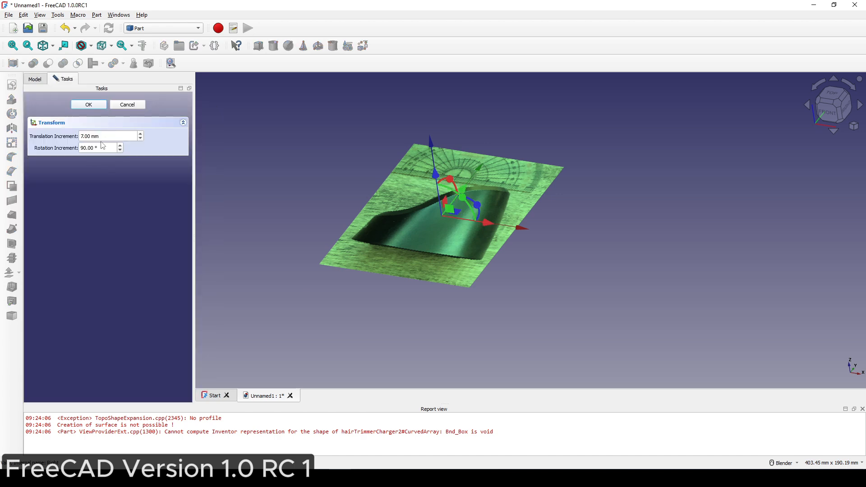
left_click_drag(103, 145, 50, 148)
middle_click_drag(448, 254, 459, 201)
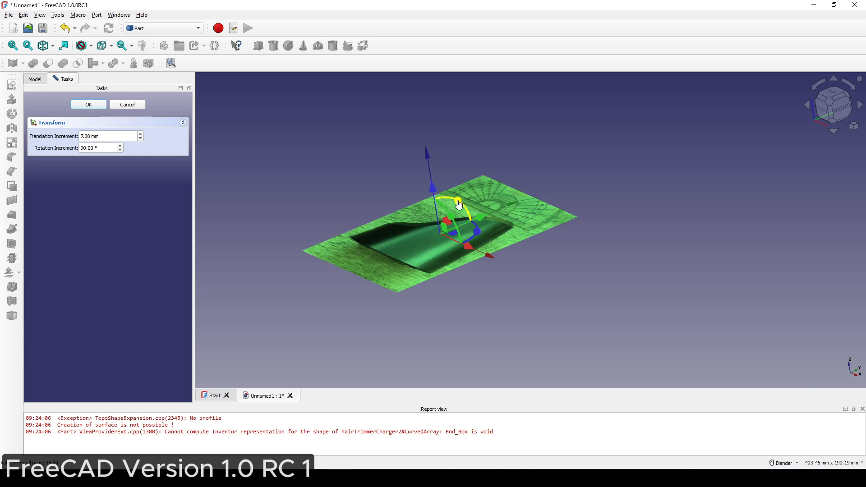
left_click_drag(459, 205, 407, 201)
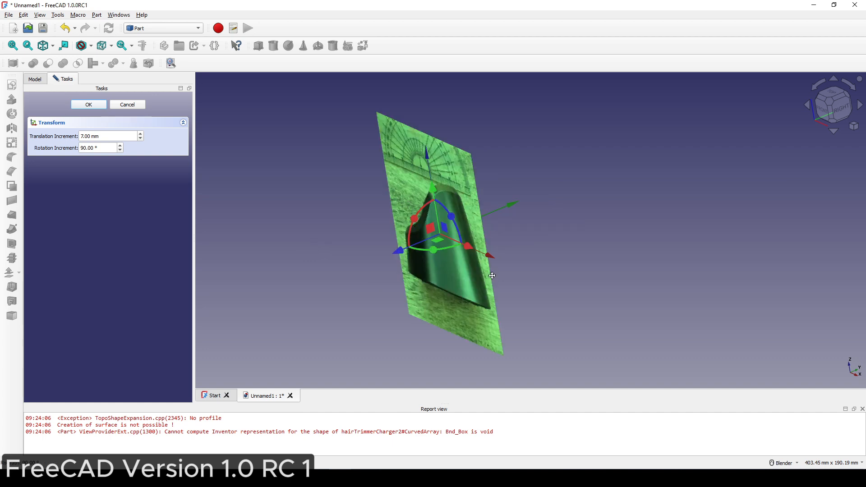
middle_click_drag(492, 275, 426, 263)
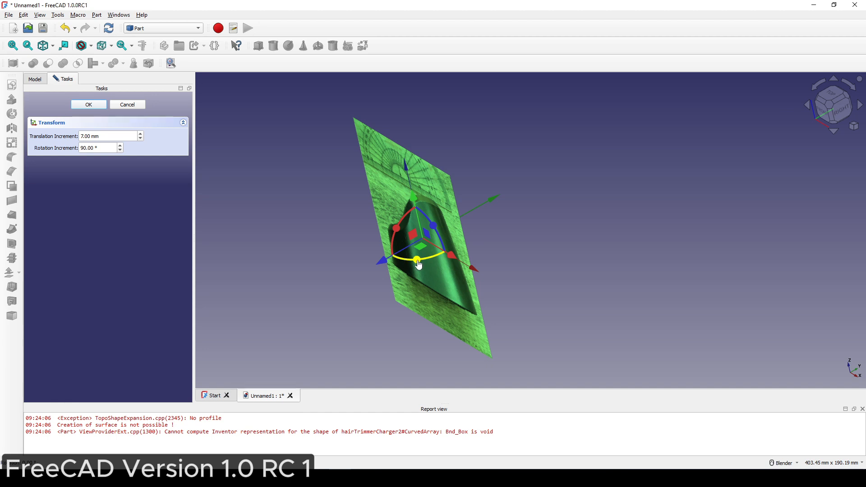
left_click_drag(418, 265, 476, 236)
Step: Move the Right image away from the origin in the negative X direction
middle_click_drag(425, 284, 578, 297)
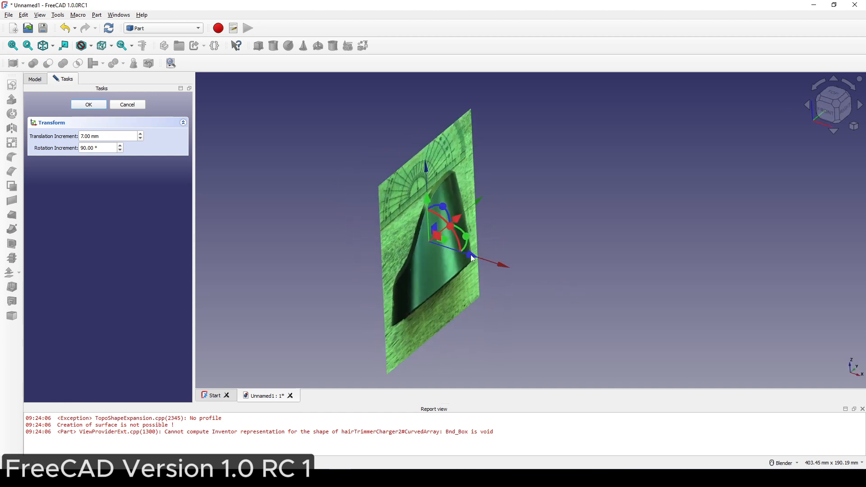
left_click_drag(484, 257, 291, 226)
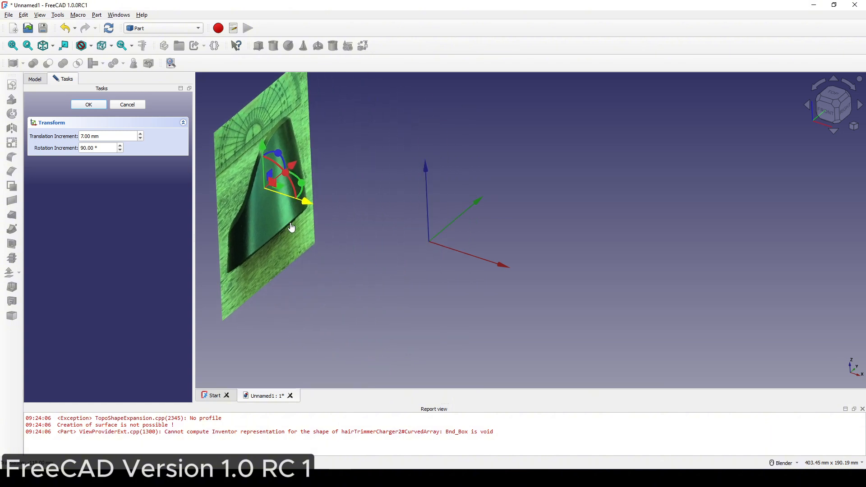
middle_click_drag(402, 266, 469, 243)
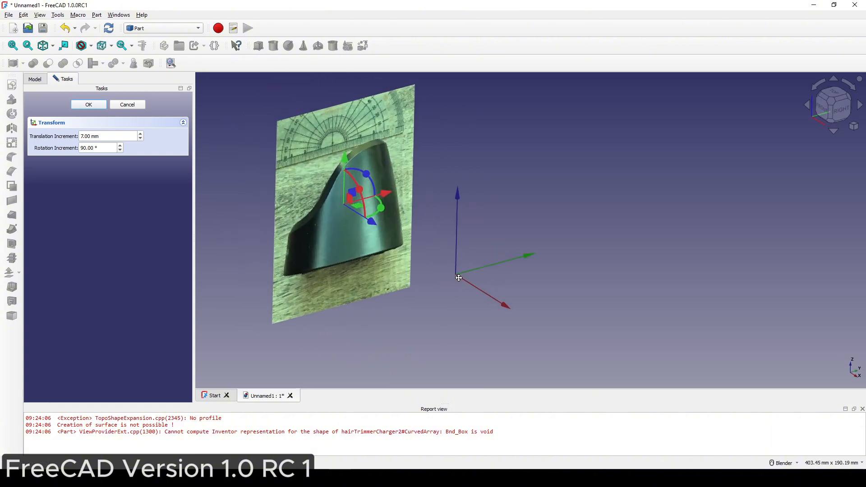
Step: Set the translation increment to 1 mm and, in the right view, raise the image until the charger's base sits on the Y axis
left_click(833, 112)
middle_click_drag(519, 254, 469, 198, "shift")
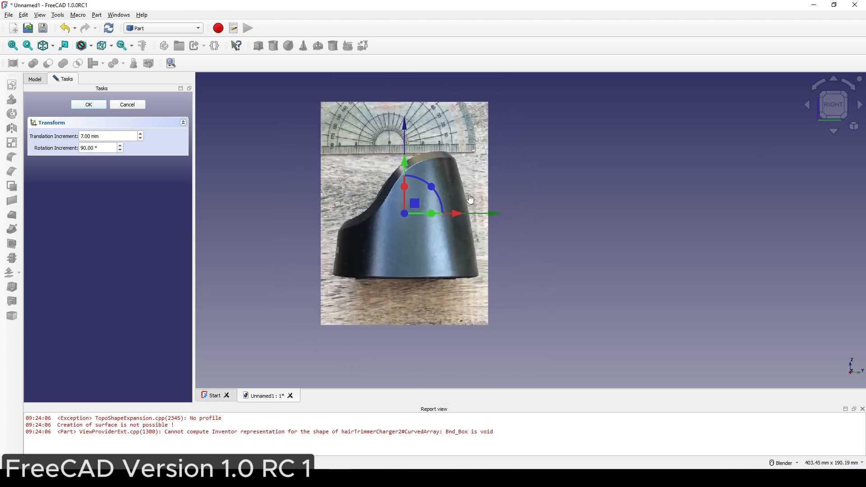
middle_click_drag(480, 151, 466, 171, "shift")
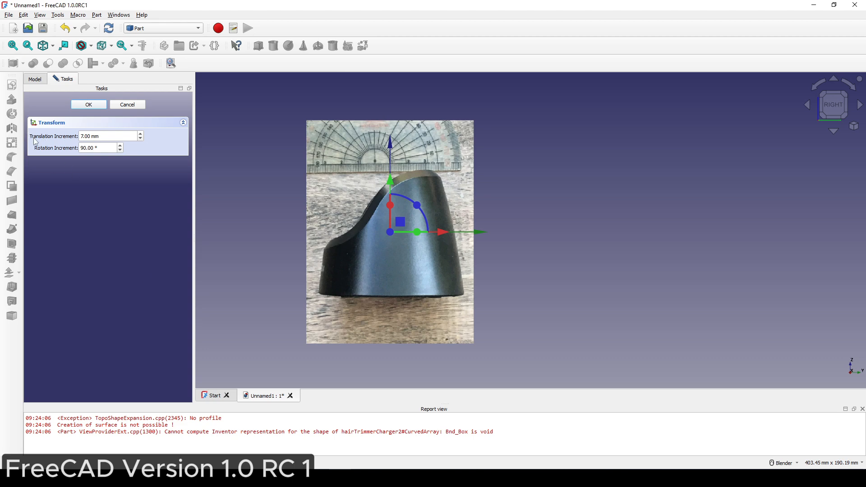
triple_click(93, 138)
type("1")
middle_click_drag(437, 190, 421, 204, "shift")
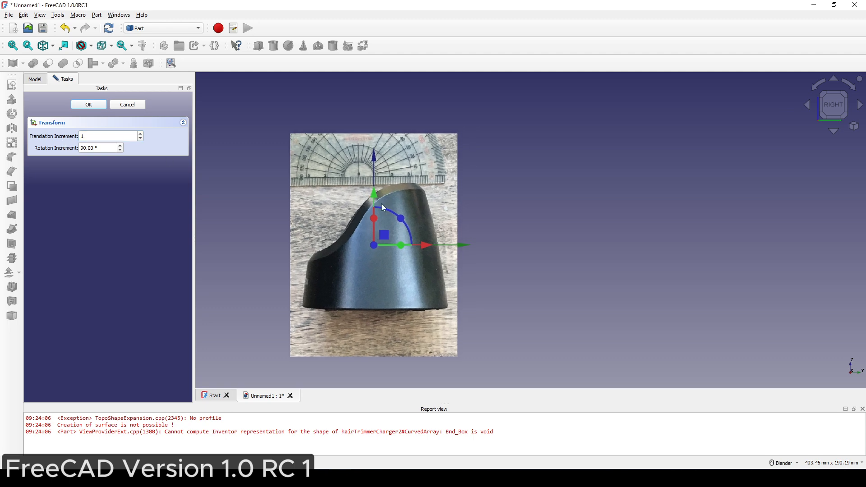
left_click_drag(372, 197, 372, 136)
scroll(430, 154, "up", 1)
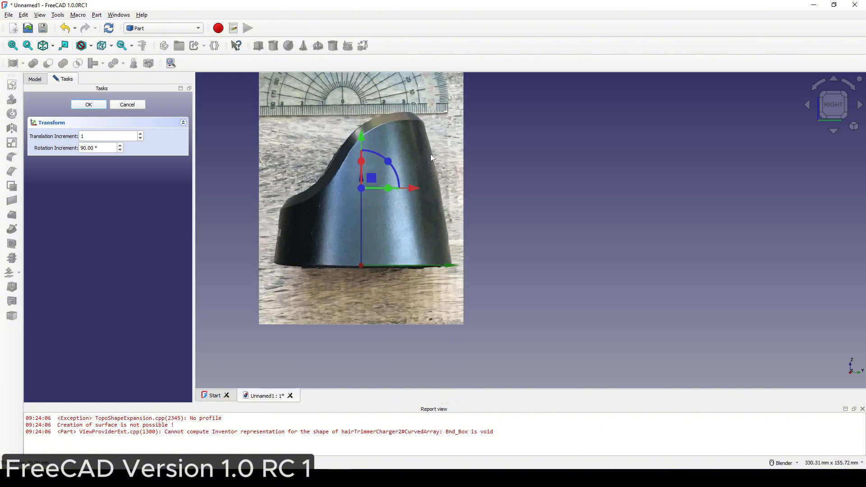
middle_click_drag(388, 154, 409, 186, "shift")
scroll(388, 293, "up", 1)
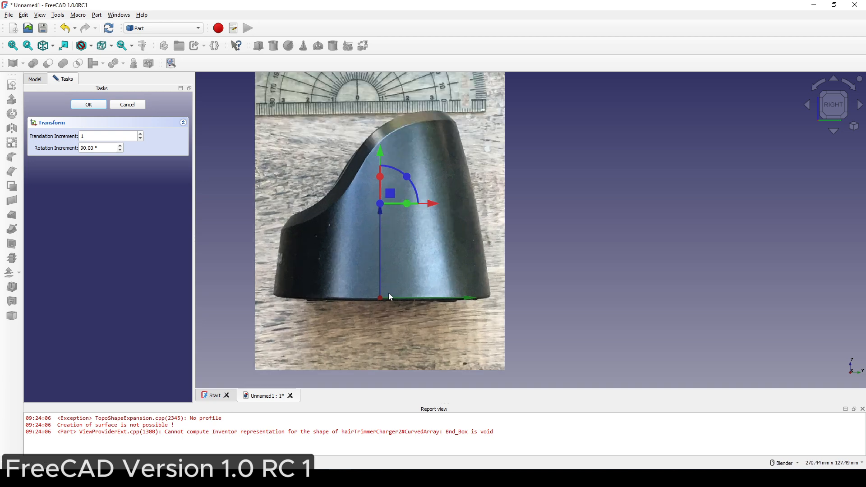
Step: Check the charger's base against the Y axis and accept the Right image's transform
middle_click_drag(388, 293, 388, 307, "shift")
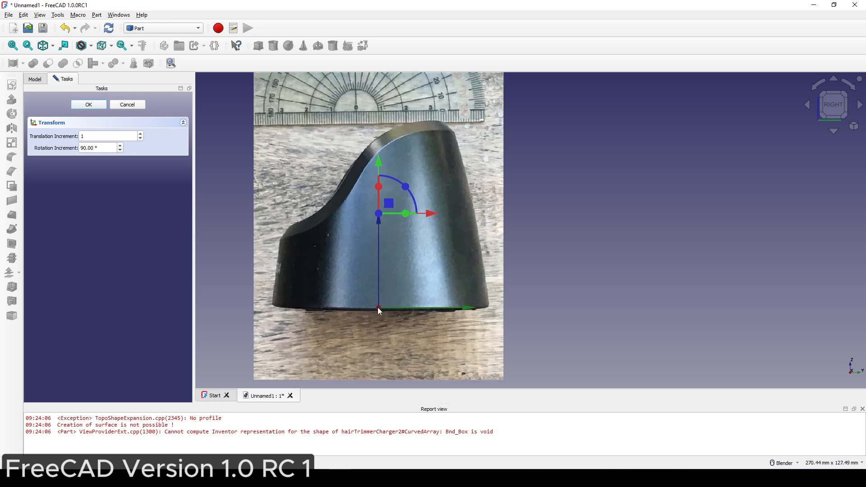
scroll(432, 274, "down", 1)
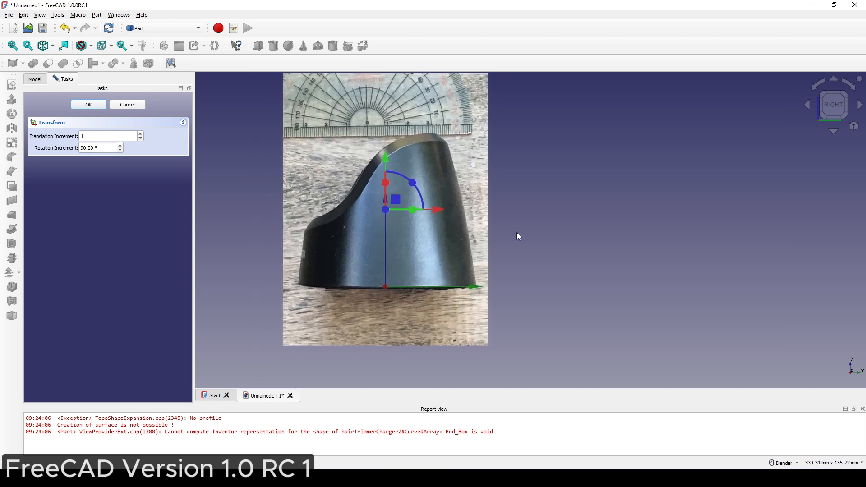
left_click(89, 104)
Step: Create a new sketch on the YZ plane
mouse_move(486, 248)
middle_mouse_down()
mouse_move(385, 250)
mouse_move(431, 291)
mouse_move(505, 288)
mouse_move(557, 303)
mouse_move(529, 303)
mouse_move(564, 275)
mouse_move(484, 248)
middle_mouse_up()
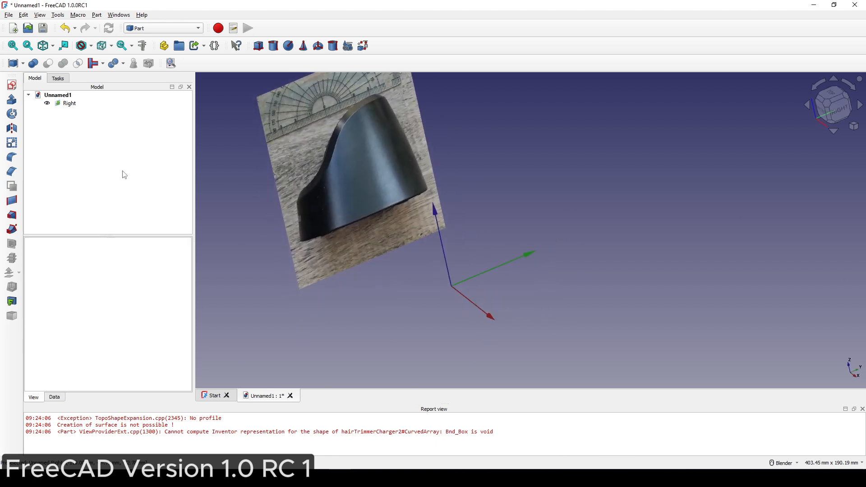
left_click(12, 85)
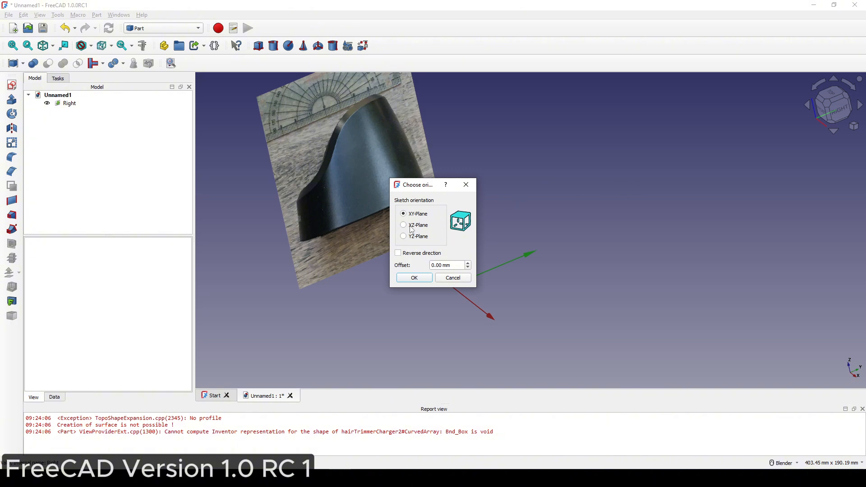
left_click(411, 226)
left_click(410, 236)
left_click(424, 279)
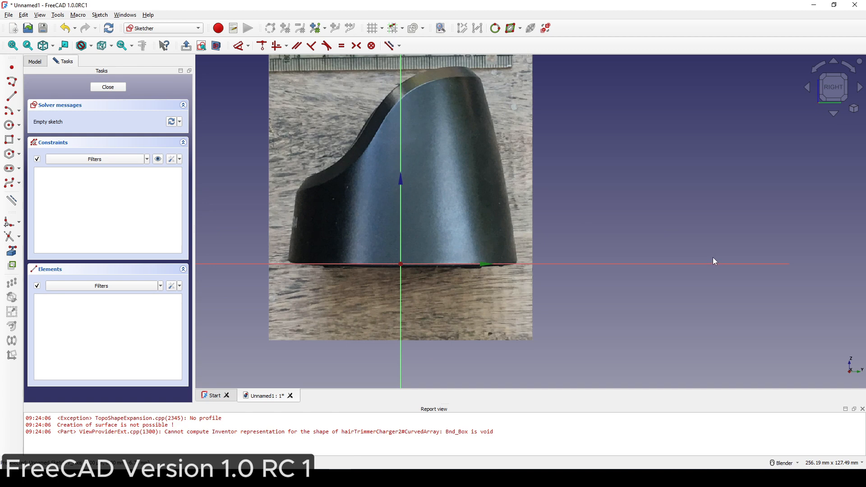
Step: Sketch a line about 88 mm long on the horizontal axis, spanning the charger's base from its front to its back edge
left_click(11, 96)
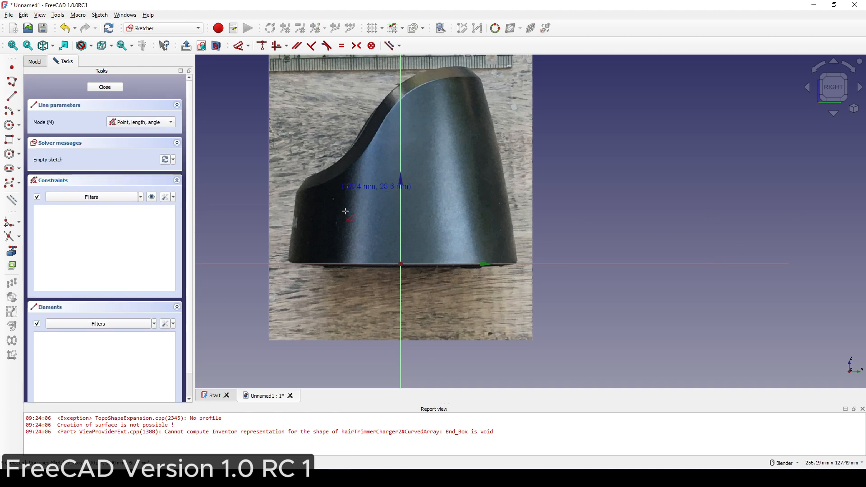
left_click(289, 263)
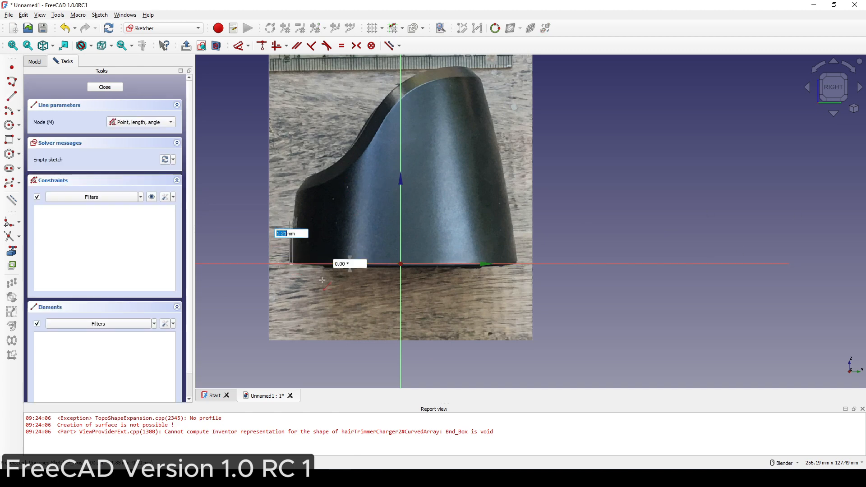
left_click(518, 264)
Step: Constrain the base line's two endpoints symmetrically about the vertical axis
middle_click_drag(320, 292, 309, 299, "shift")
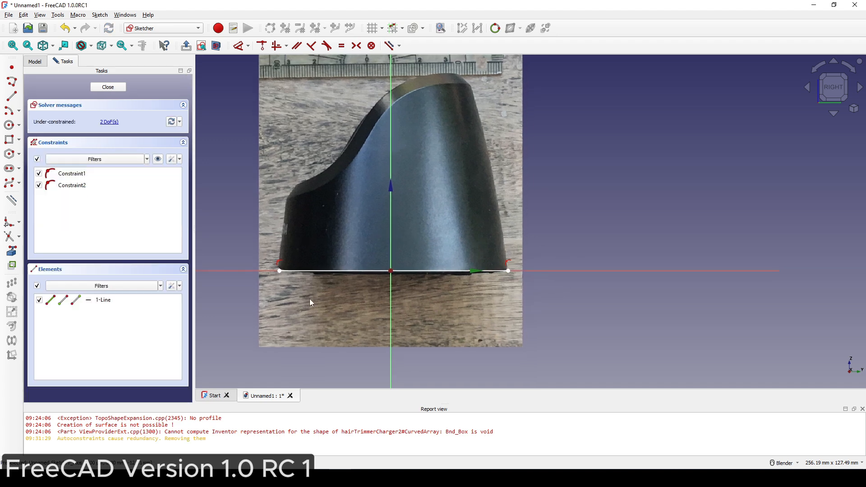
left_click(278, 271)
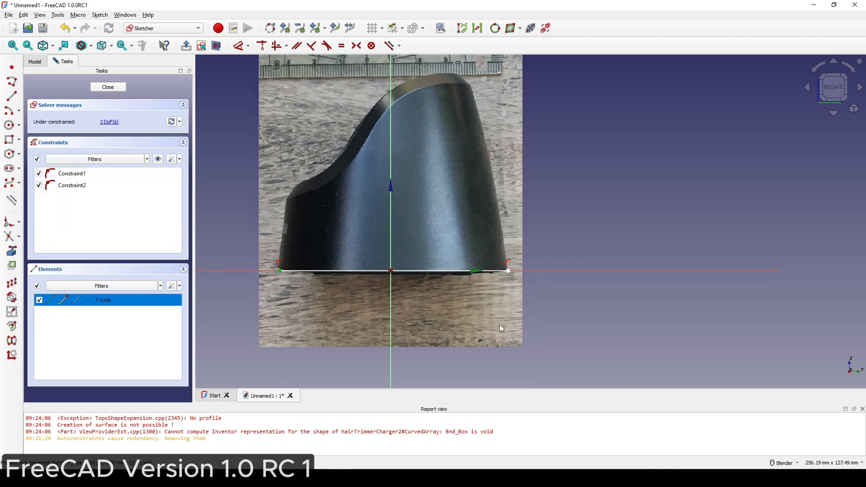
left_click(507, 271)
left_click(390, 321)
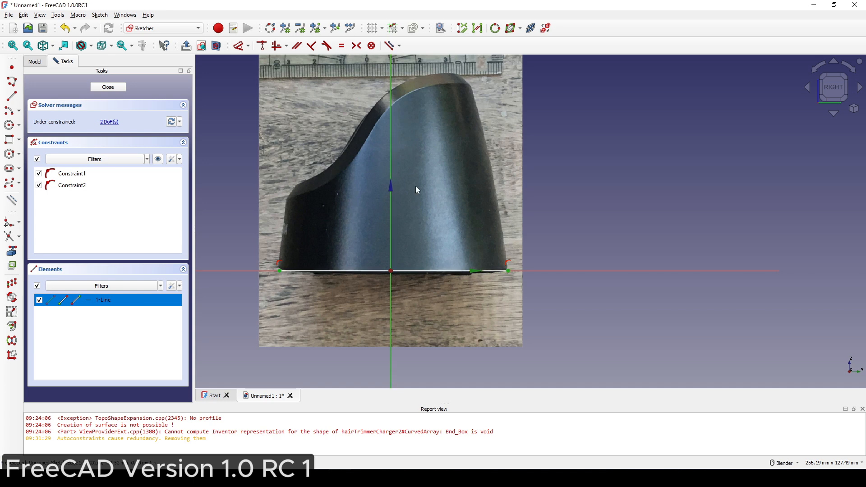
key("s")
Step: Dimension the base line's length as 88 mm and close the sketch
middle_click_drag(517, 207, 489, 237, "shift")
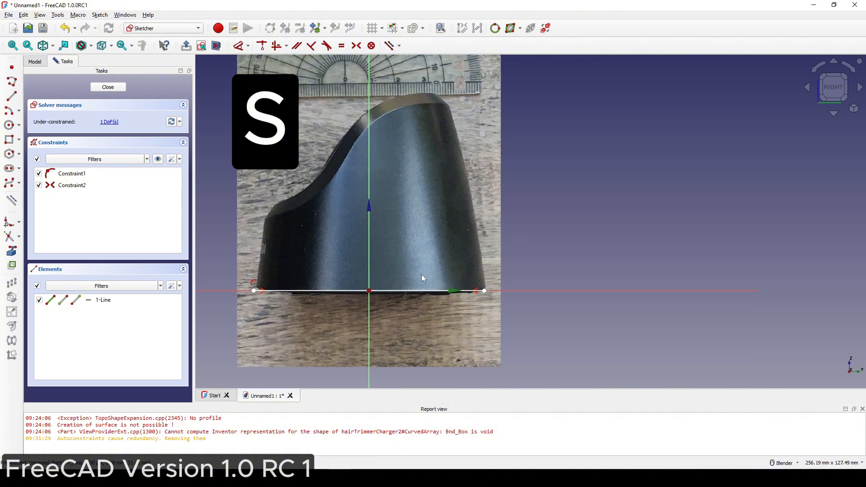
key("d")
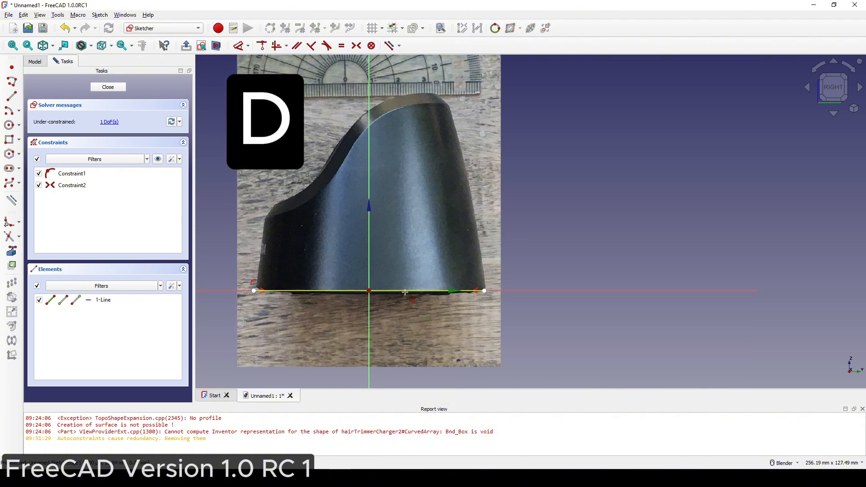
left_click(407, 289)
left_click(477, 342)
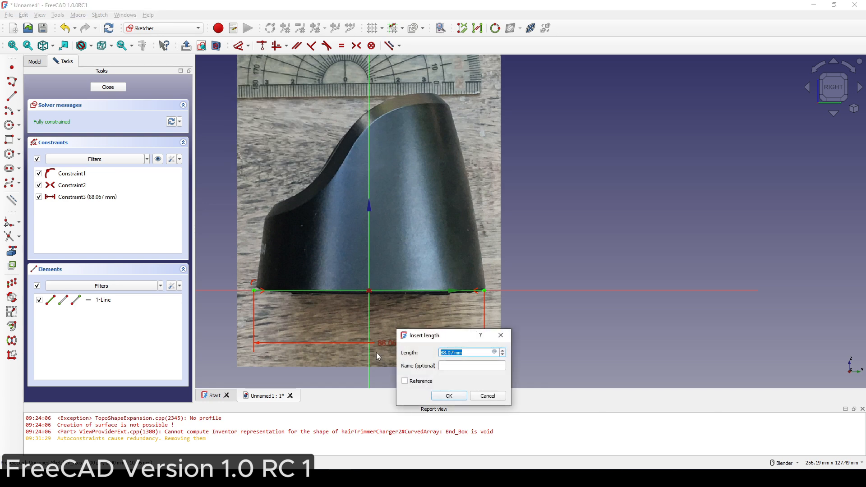
type("88")
key("Return")
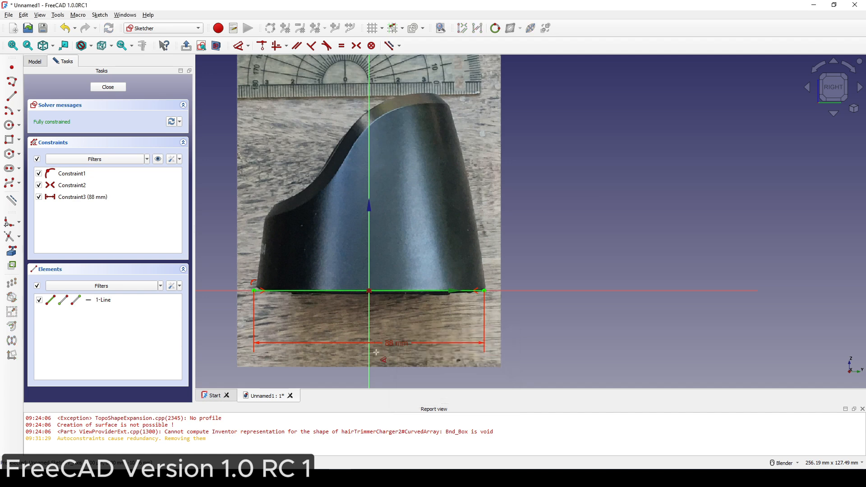
middle_click_drag(375, 352, 382, 323, "shift")
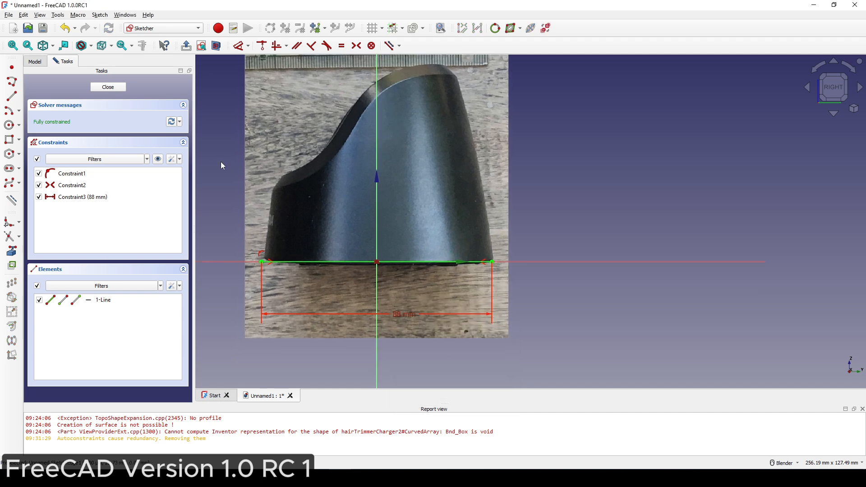
left_click(117, 89)
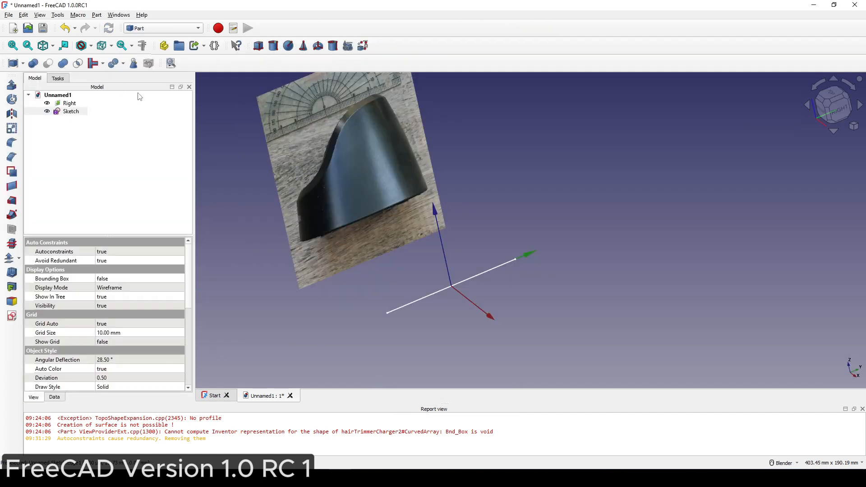
Step: In the right view, transform the Right image 1 mm in the negative Y direction to align the charger with the base line
left_click(845, 114)
scroll(509, 174, "up", 3)
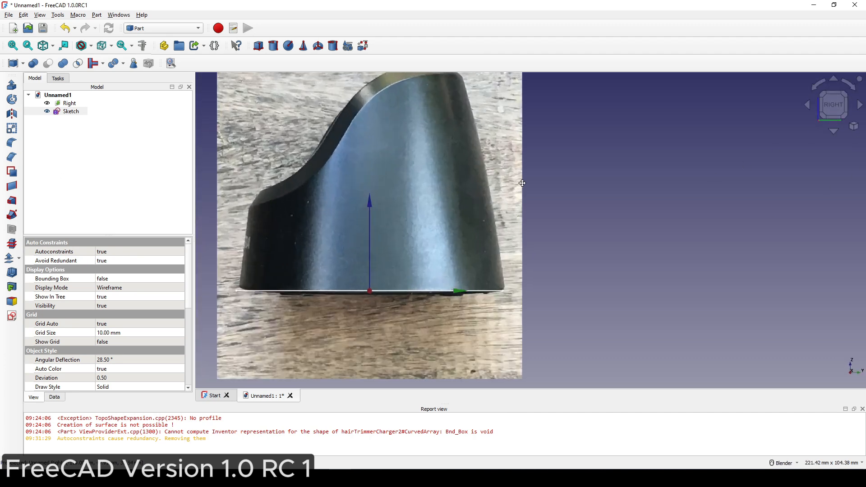
left_click(508, 172)
scroll(508, 171, "down", 2)
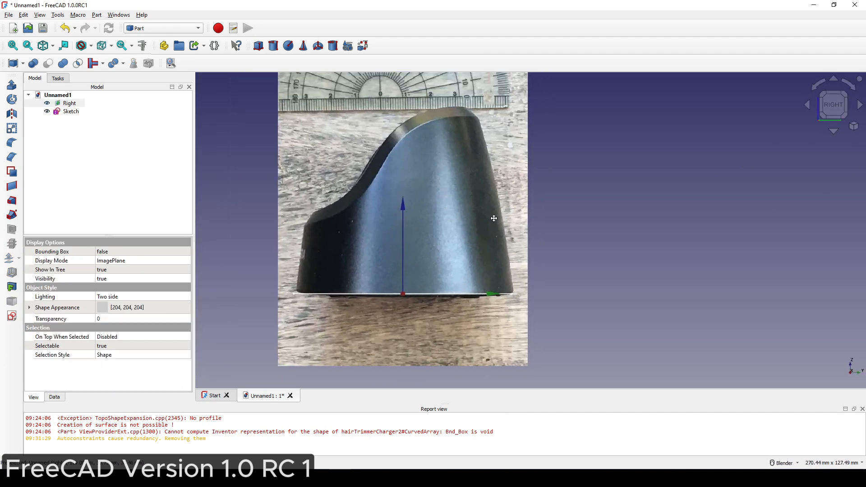
left_click(69, 103)
right_click(69, 103)
left_click(86, 114)
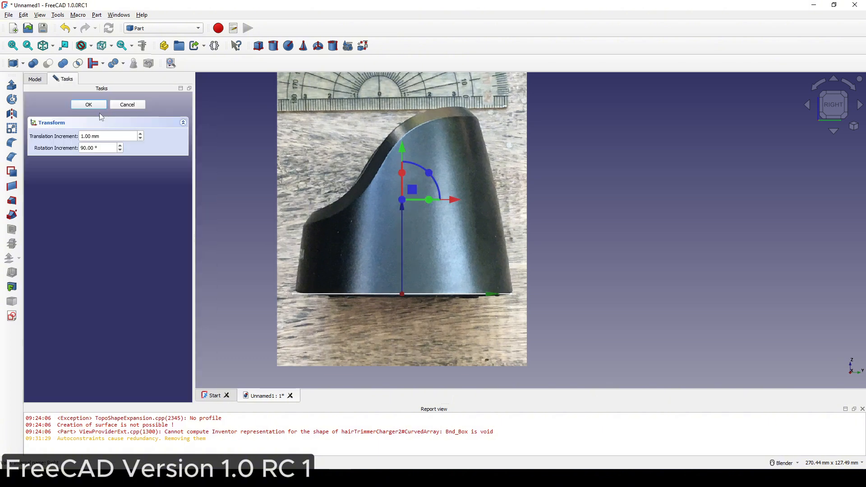
scroll(469, 223, "up", 1)
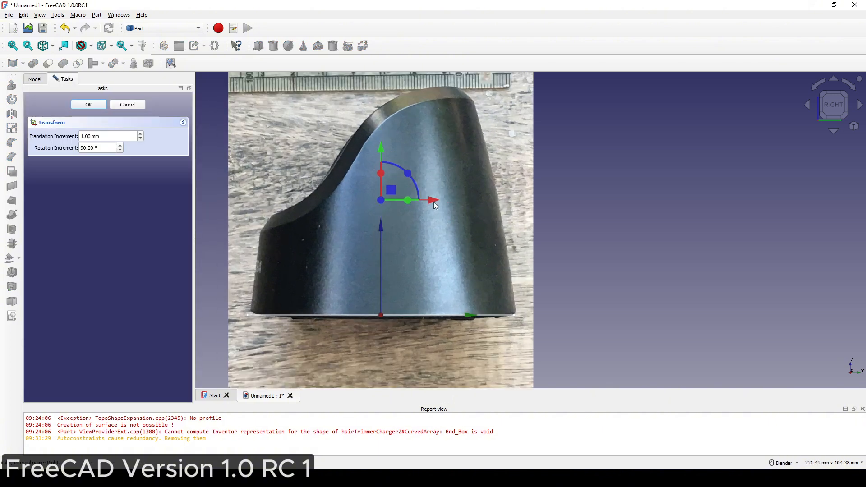
left_click_drag(434, 203, 430, 206)
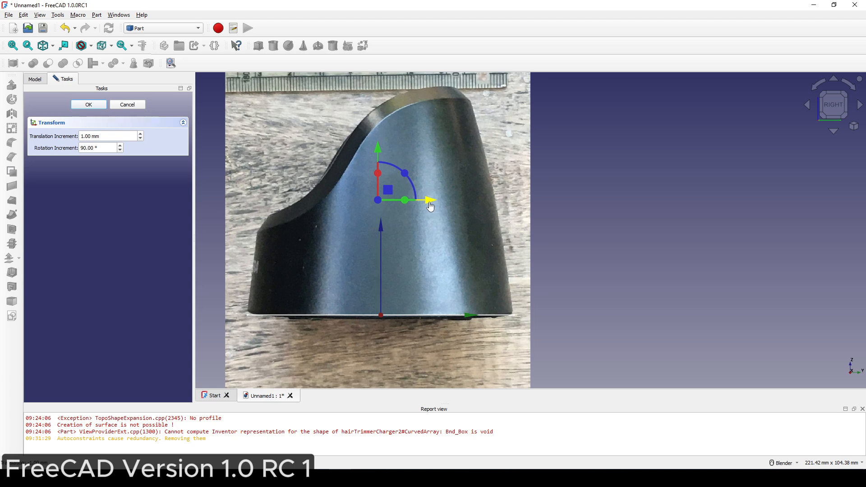
Step: Lower the Right image 1 mm so the charger's bottom edge meets the base line, and accept the transform
middle_click_drag(419, 219, 419, 228, "shift")
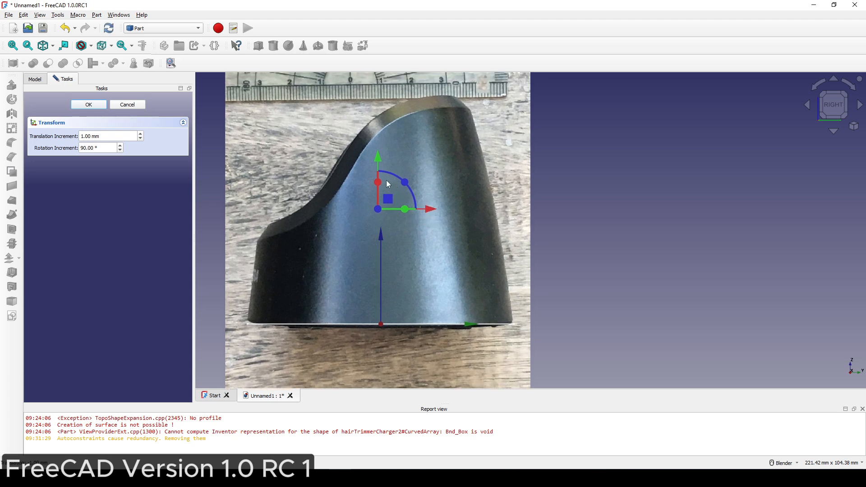
left_click_drag(378, 165, 377, 169)
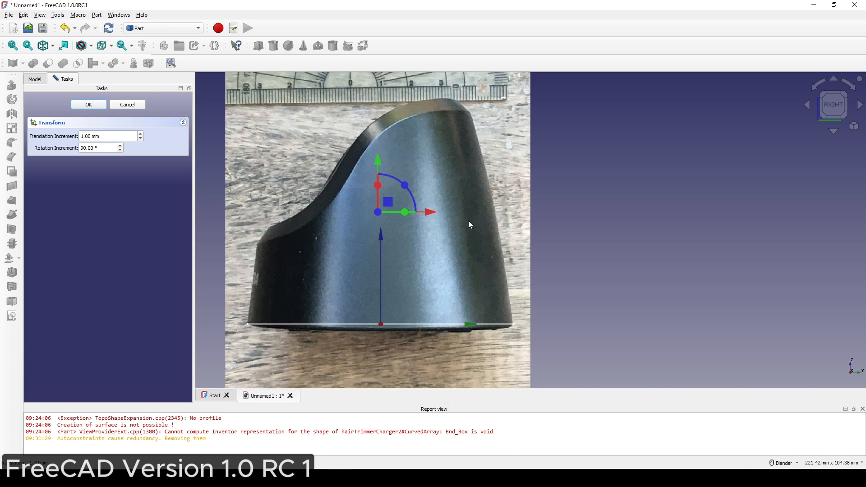
middle_click_drag(440, 267, 440, 264, "shift")
middle_click_drag(493, 265, 511, 253, "shift")
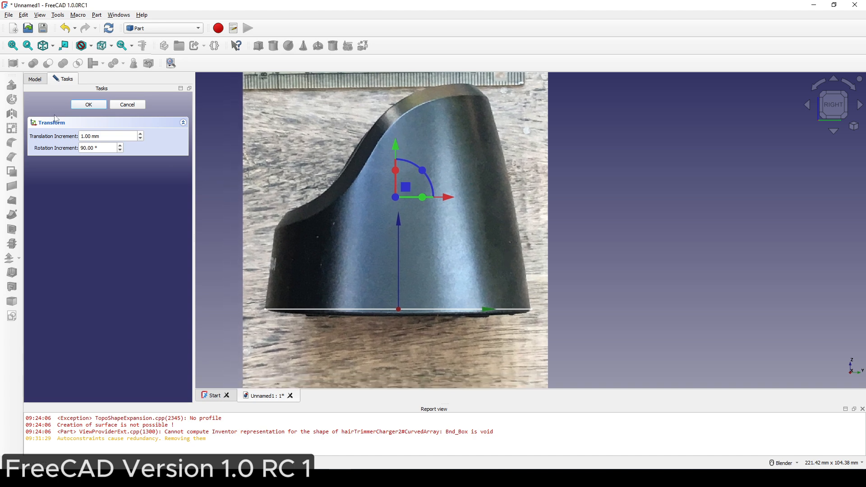
left_click(88, 107)
Step: Import Bottom.jpg from the imageRef2 folder into the document as a reference image, and minimize the folder window
left_click(618, 159)
scroll(562, 190, "down", 2)
middle_click_drag(562, 190, 563, 231)
middle_click_drag(561, 198, 550, 162, "shift")
middle_click_drag(492, 225, 488, 202)
scroll(562, 222, "down", 1)
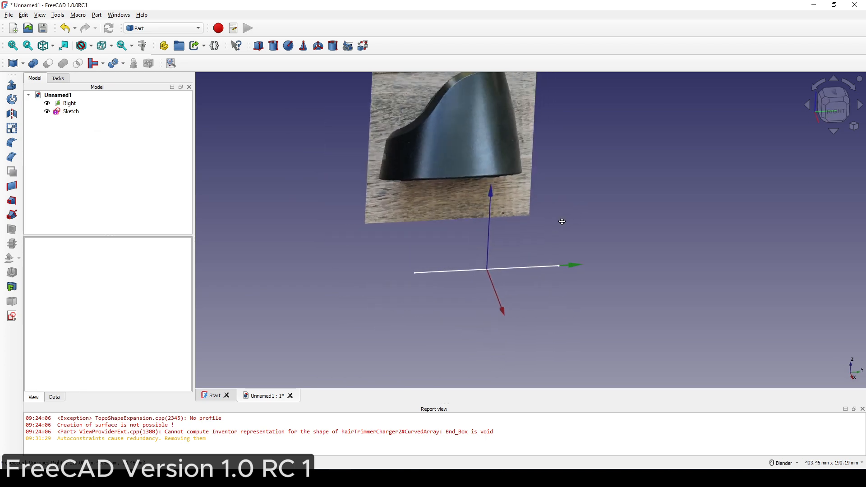
middle_click_drag(561, 222, 579, 216, "shift")
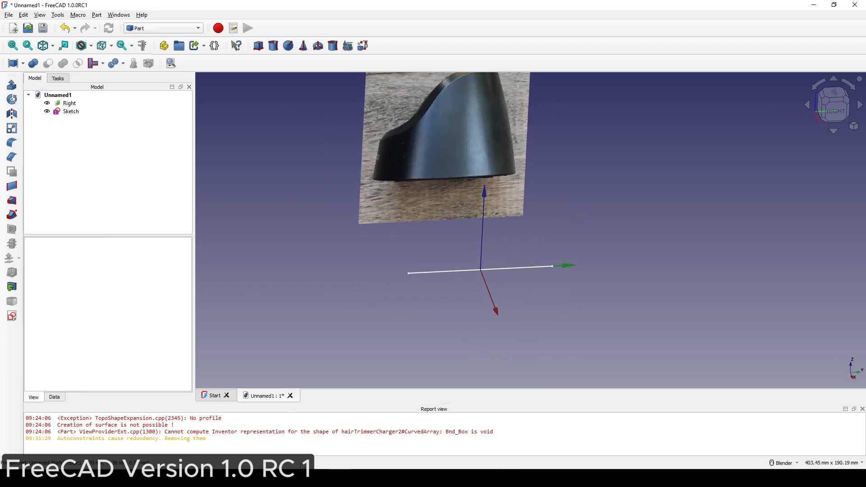
left_click(295, 477)
left_click(208, 267)
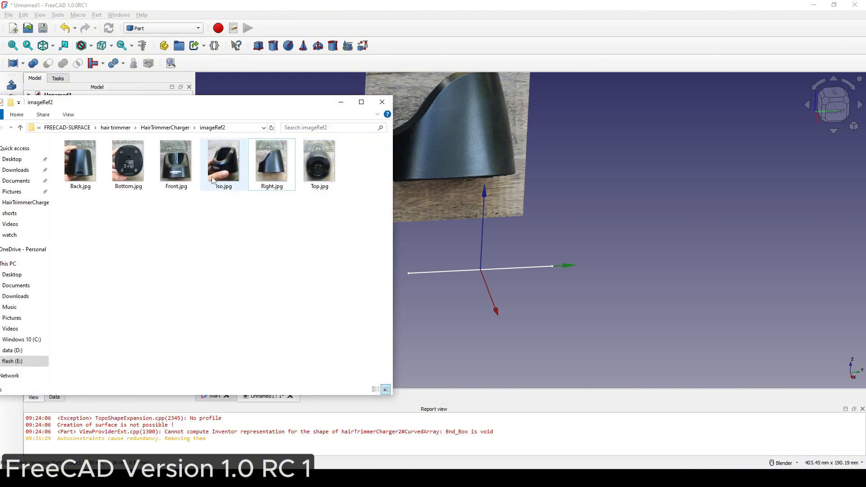
left_click(128, 173)
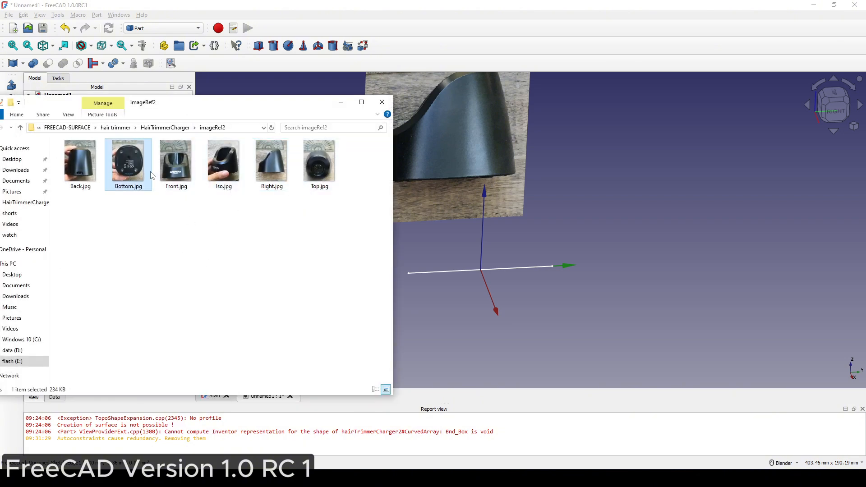
left_click_drag(134, 178, 472, 268)
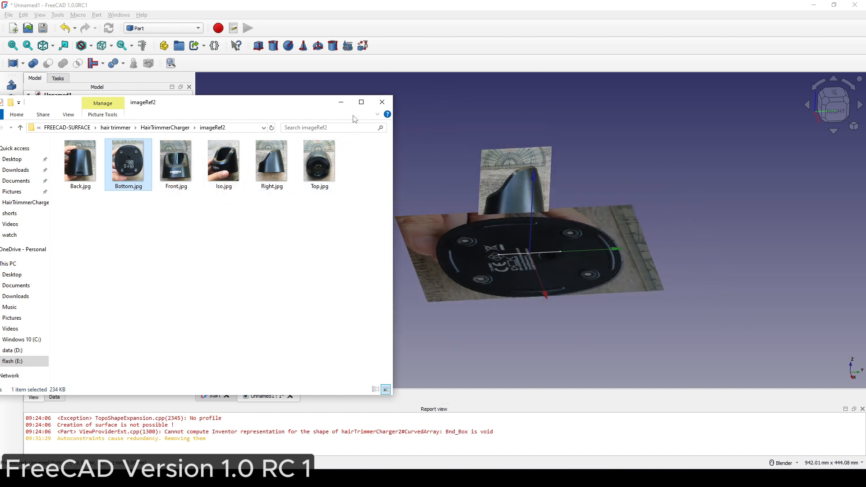
left_click(340, 102)
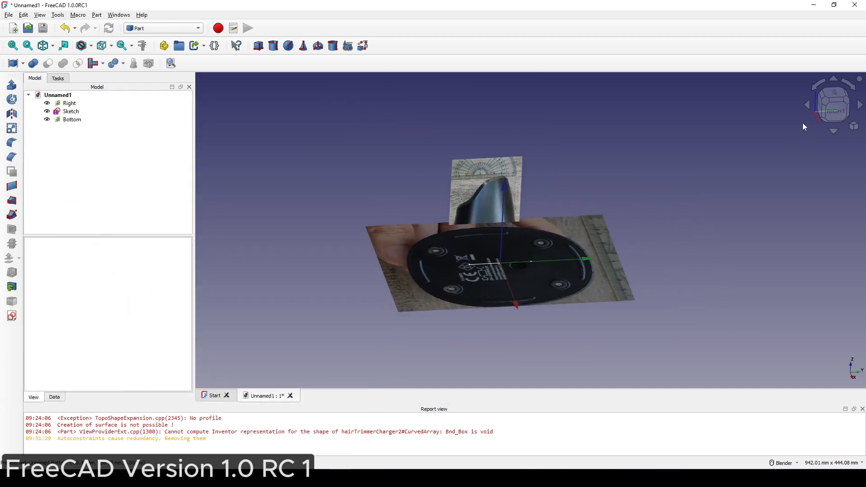
left_click(836, 92)
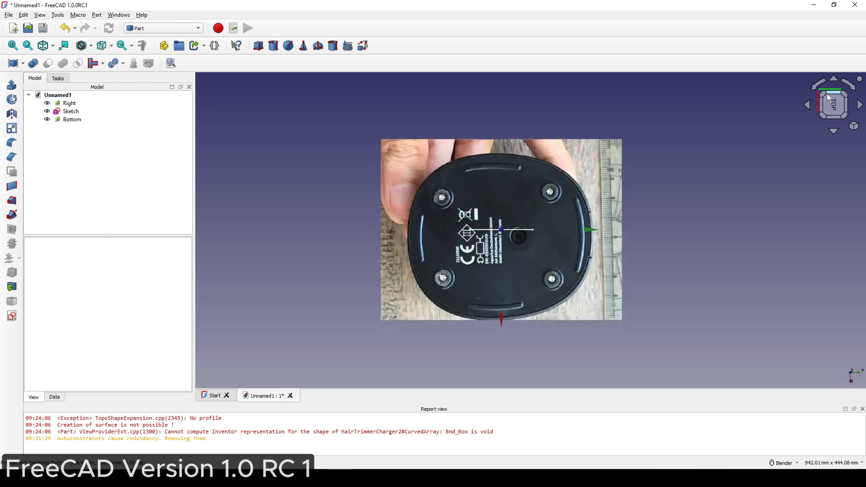
middle_click_drag(636, 194, 604, 220, "shift")
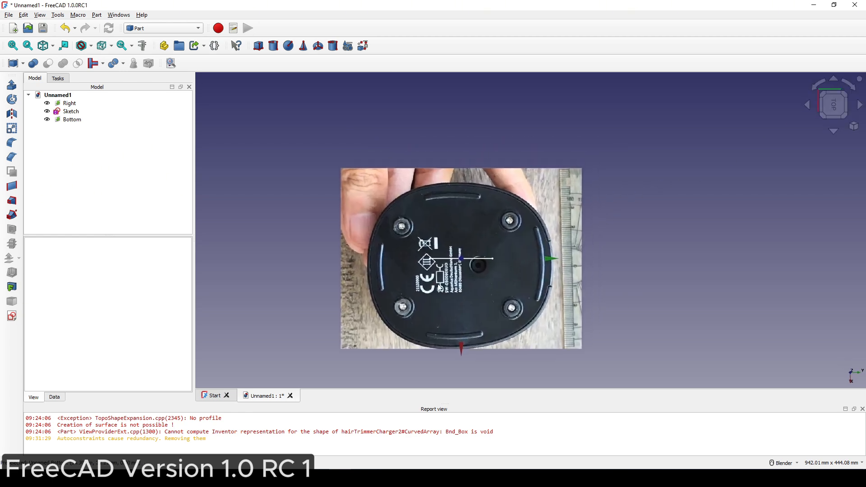
key("Print")
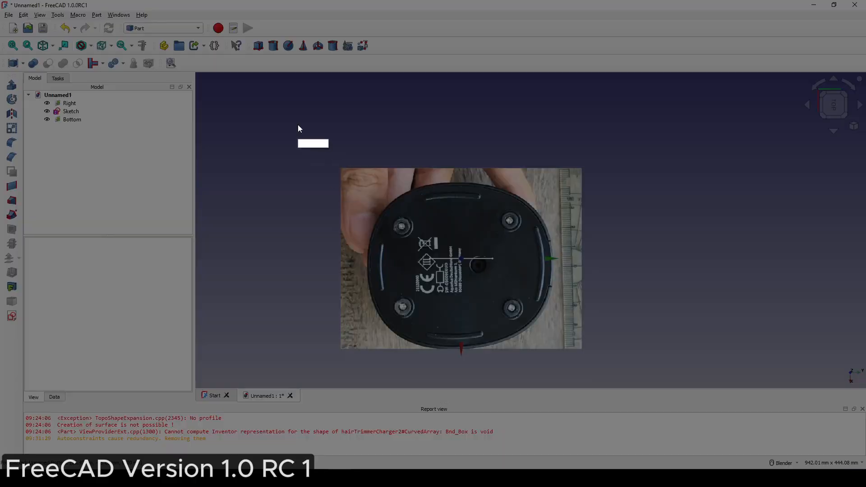
left_click_drag(297, 125, 676, 378)
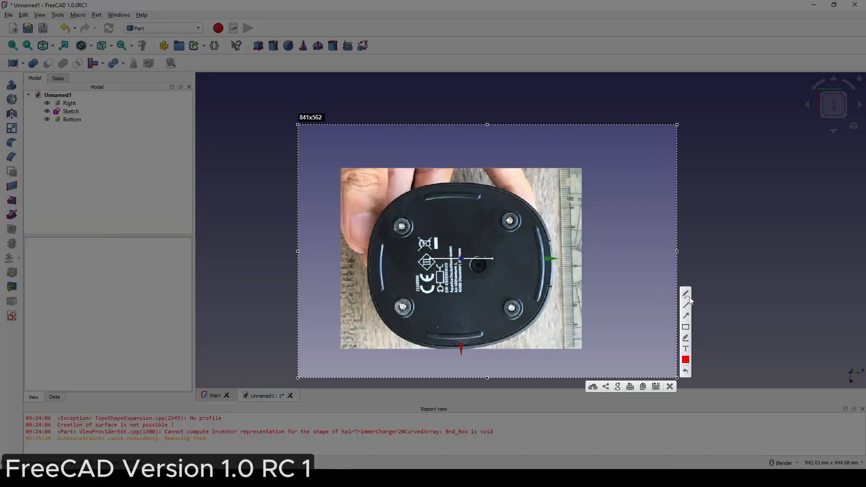
left_click_drag(429, 187, 426, 186)
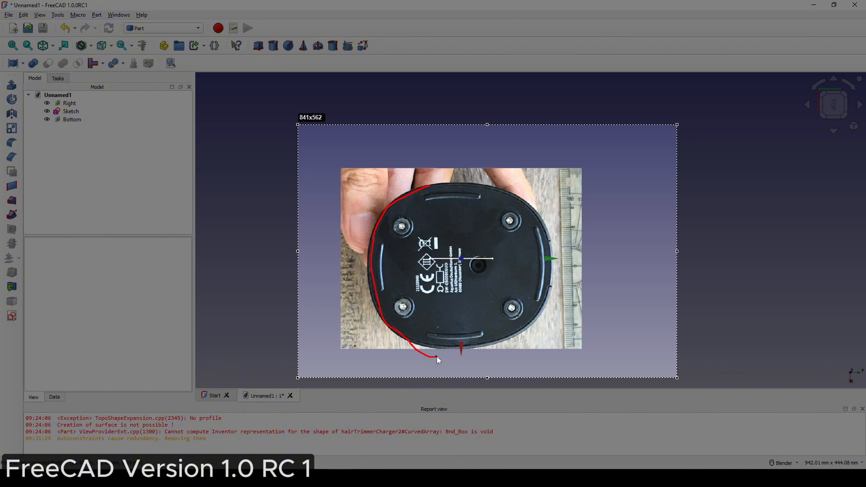
left_click_drag(437, 356, 436, 356)
mouse_move(349, 275)
left_mouse_down()
mouse_move(366, 272)
mouse_move(347, 285)
left_mouse_up()
mouse_move(526, 201)
left_mouse_down()
mouse_move(553, 272)
mouse_move(546, 323)
left_mouse_up()
mouse_move(567, 270)
left_mouse_down()
mouse_move(591, 273)
mouse_move(593, 292)
left_mouse_up()
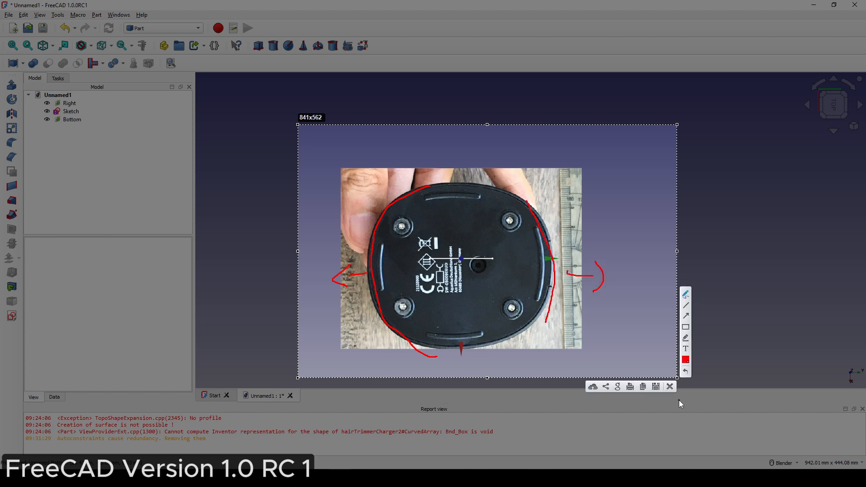
left_click(670, 386)
middle_click_drag(491, 293, 475, 267)
scroll(475, 266, "up", 1)
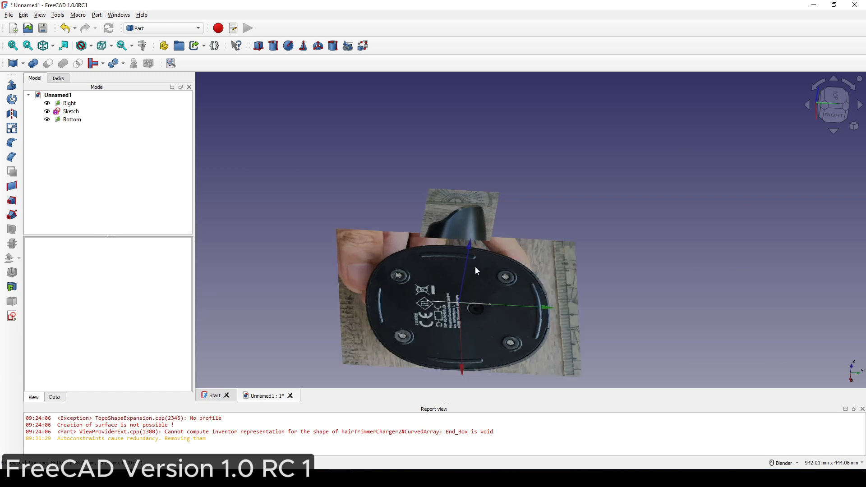
left_click(837, 96)
scroll(586, 272, "up", 1)
middle_click_drag(576, 274, 540, 166, "shift")
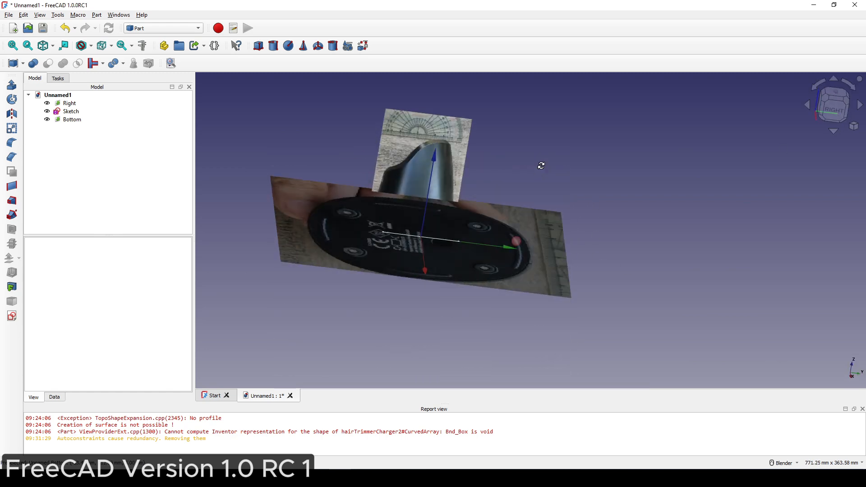
middle_click_drag(490, 211, 516, 227, "shift")
scroll(516, 227, "up", 1)
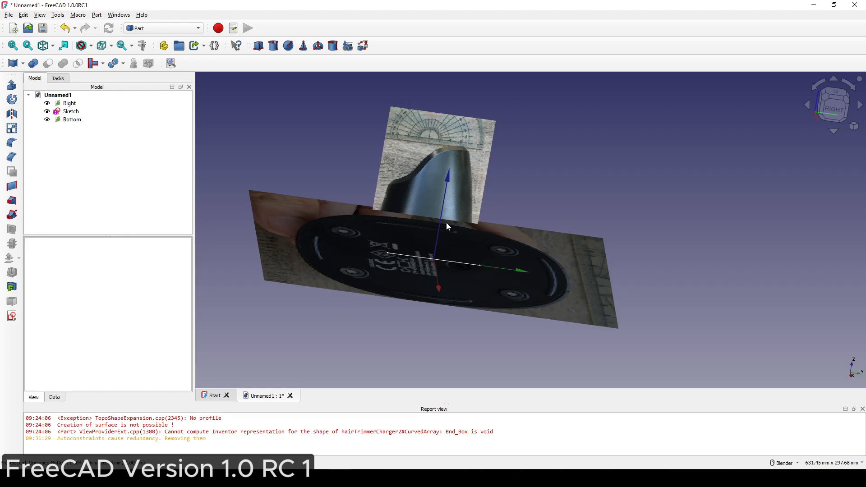
key("Print")
left_click_drag(296, 112, 551, 340)
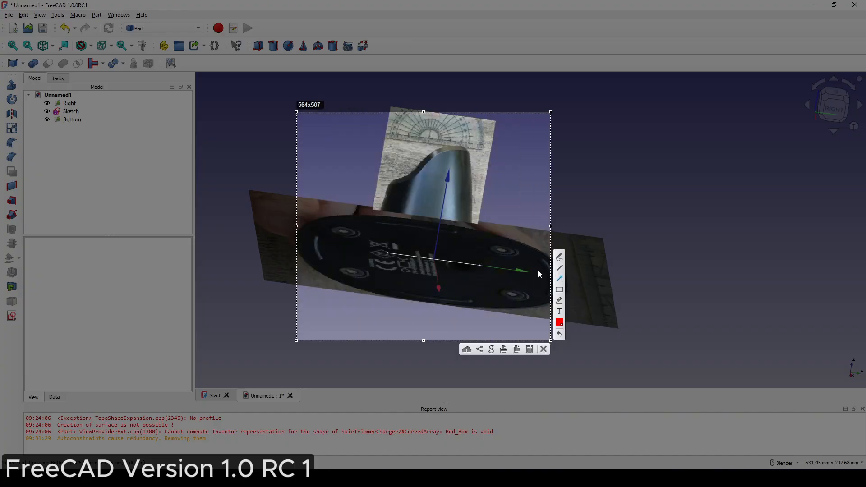
left_click_drag(380, 209, 471, 221)
left_click(543, 349)
middle_click_drag(513, 202, 509, 235)
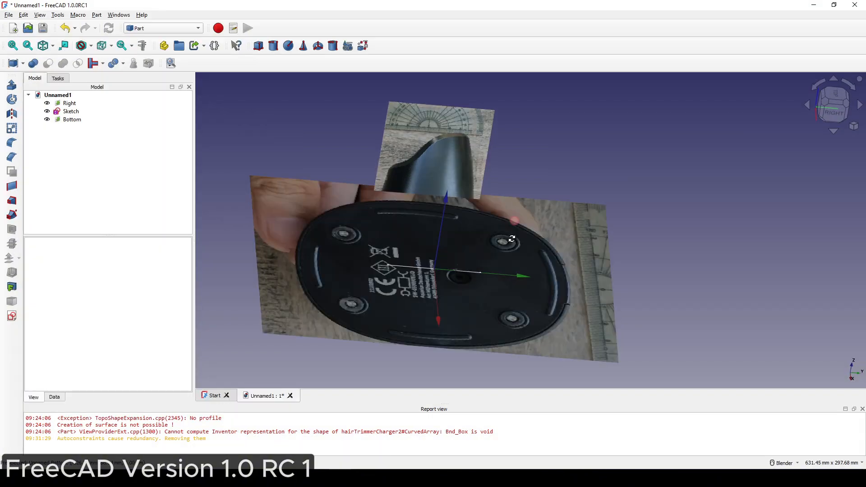
Step: Calibrate the Bottom image by setting the distance between the charger's two ends along the base line to 88 mm, and accept the image settings
left_click(830, 95)
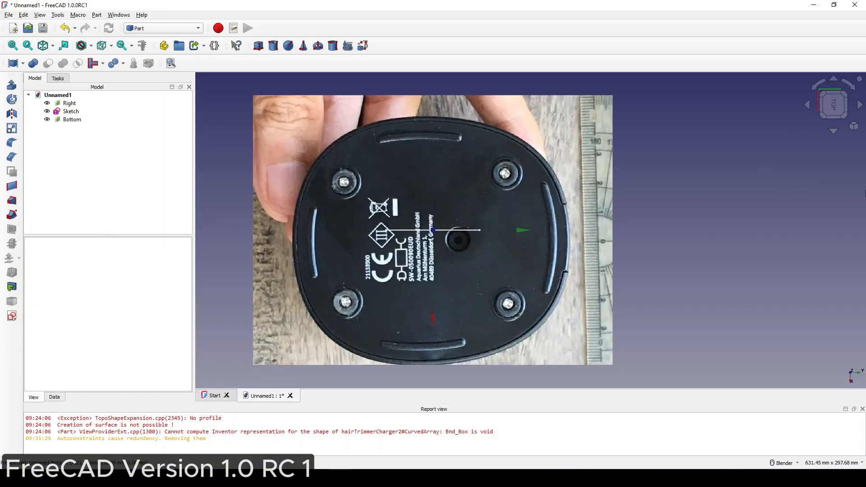
double_click(72, 120)
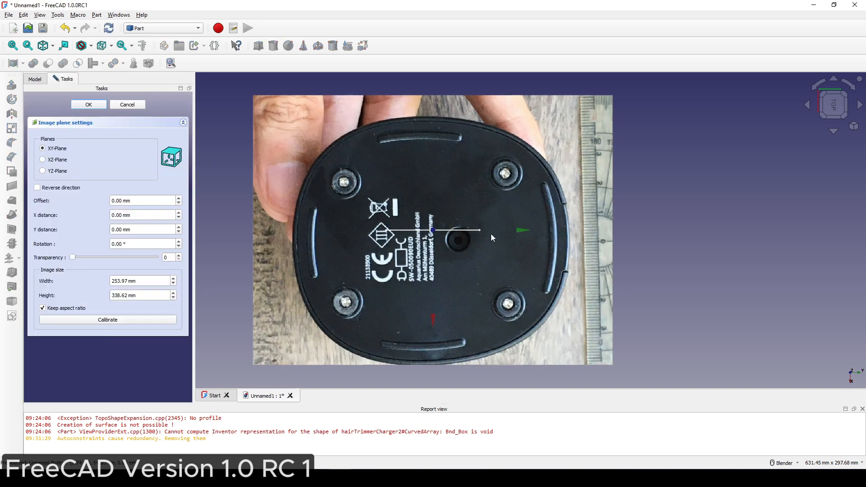
left_click(113, 320)
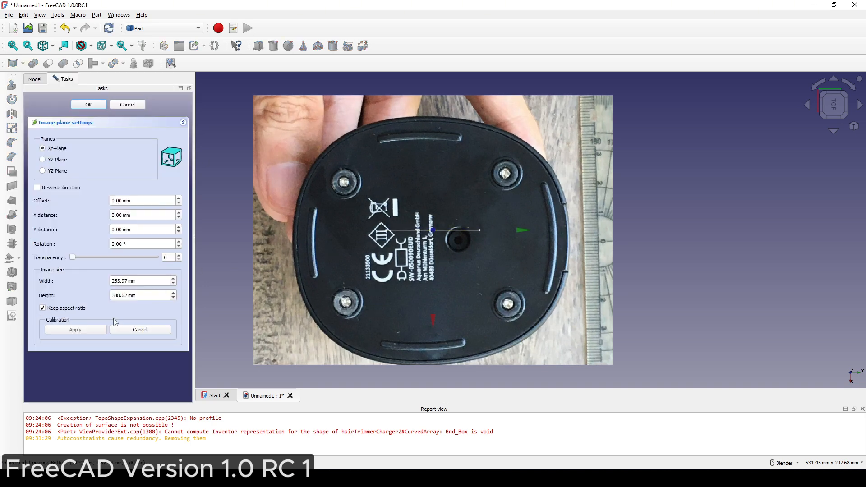
left_click(294, 242)
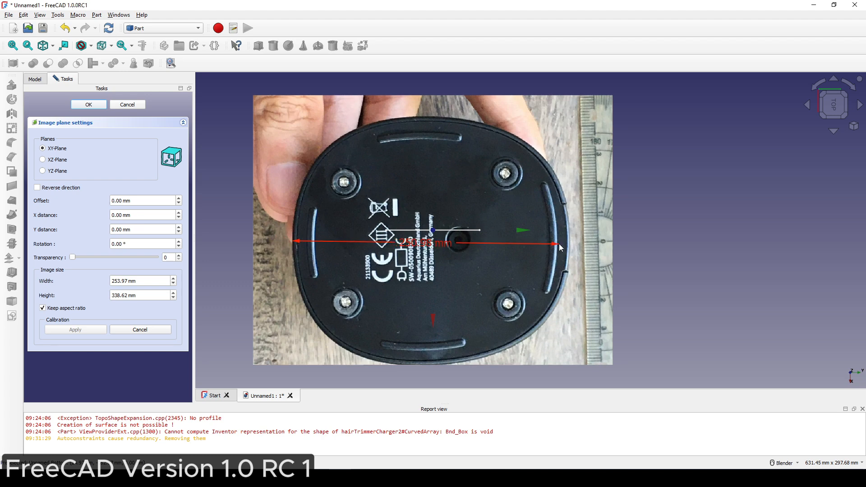
left_click(565, 242)
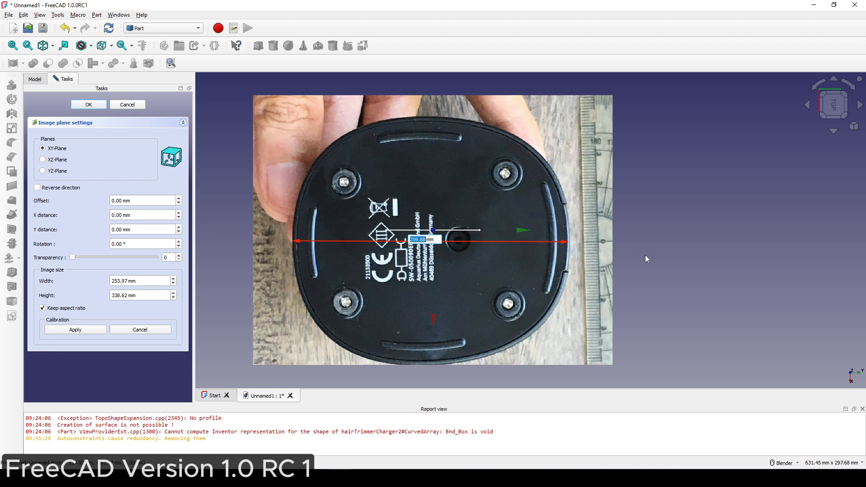
type("88")
key("Return")
scroll(623, 253, "up", 3)
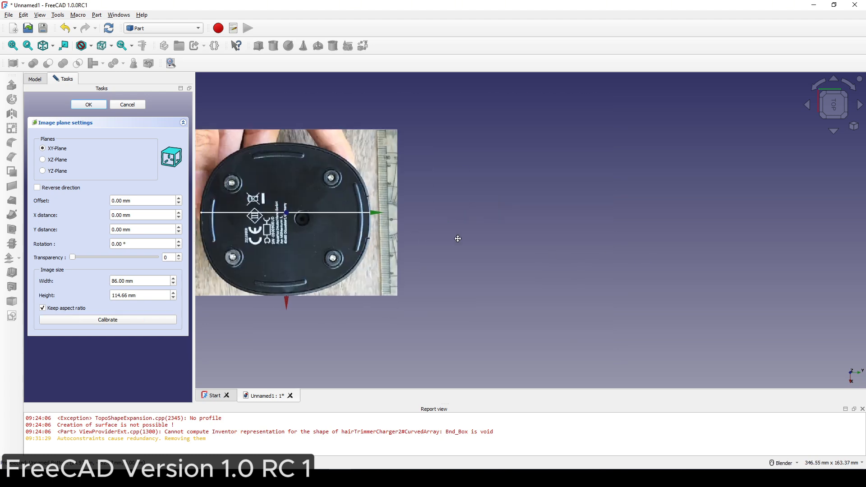
left_click(87, 105)
Step: Transform the Bottom image in the negative Z direction so it sits well below the base line and the Right image
mouse_move(451, 222)
middle_mouse_down()
mouse_move(385, 190)
mouse_move(504, 249)
mouse_move(445, 230)
middle_mouse_up()
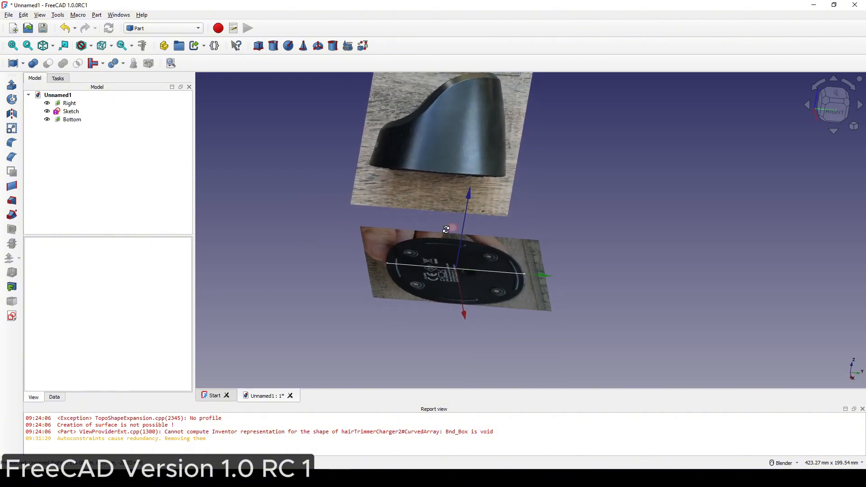
left_click(481, 248)
right_click(72, 119)
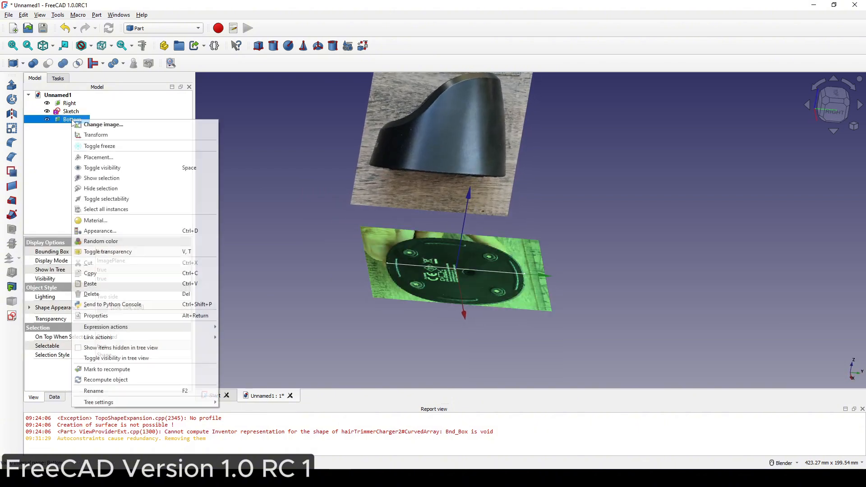
left_click(102, 135)
middle_click_drag(552, 212, 537, 195)
middle_click_drag(450, 189, 458, 194, "shift")
left_click_drag(450, 185, 441, 305)
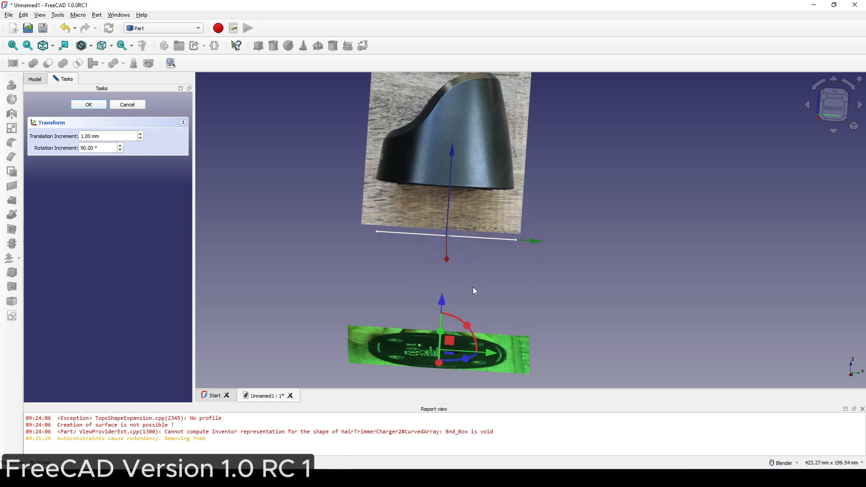
middle_click_drag(472, 287, 479, 250, "shift")
middle_click_drag(478, 251, 505, 256)
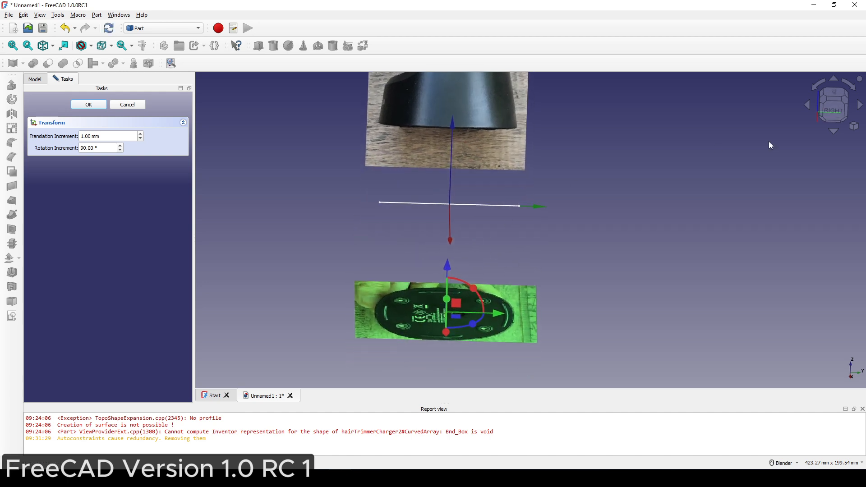
Step: In the top view, shift the Bottom image slightly in the negative X direction to center the charger on the base line, and accept the transform
left_click(834, 93)
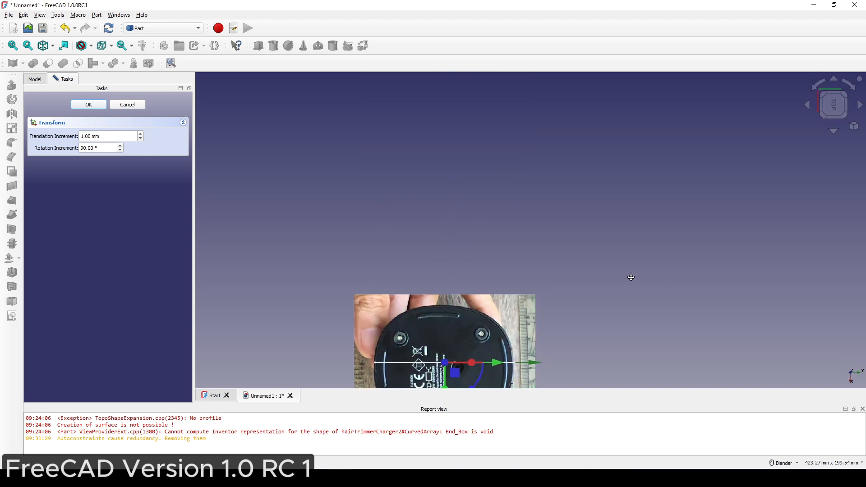
scroll(570, 199, "up", 1)
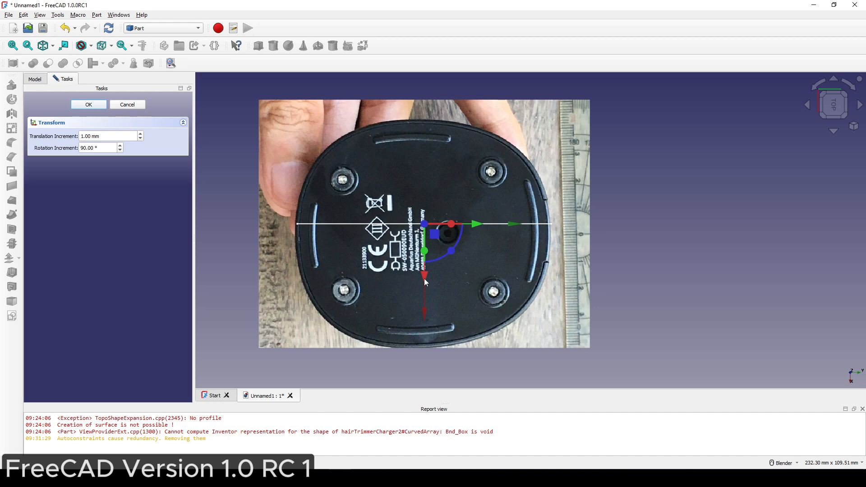
left_click_drag(423, 278, 427, 272)
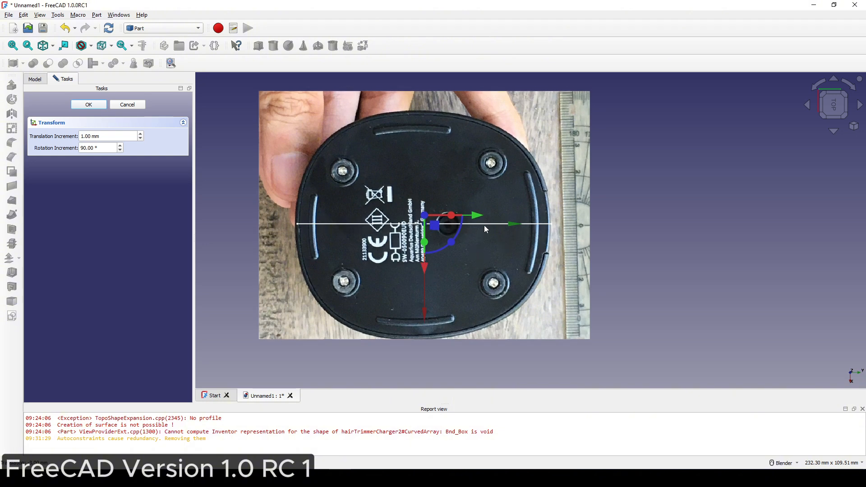
middle_click_drag(500, 229, 522, 232, "shift")
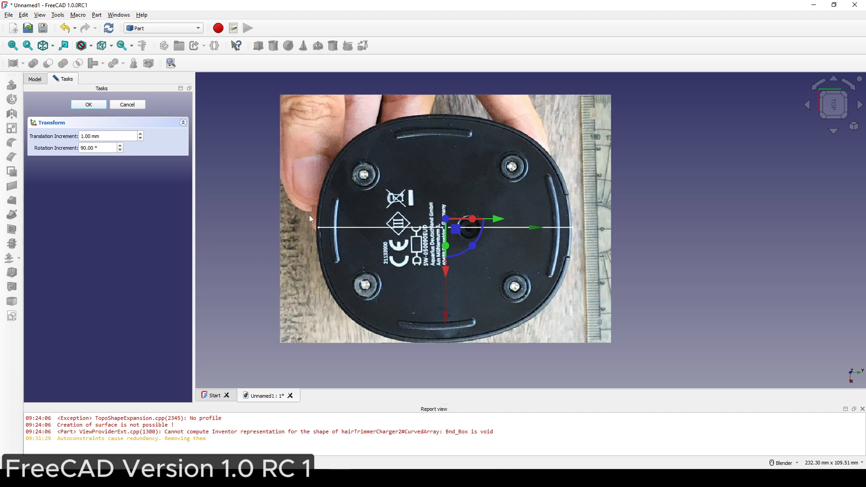
left_click(89, 105)
Step: Create a new sketch on the XY-Plane with 0 mm offset
scroll(440, 216, "down", 3)
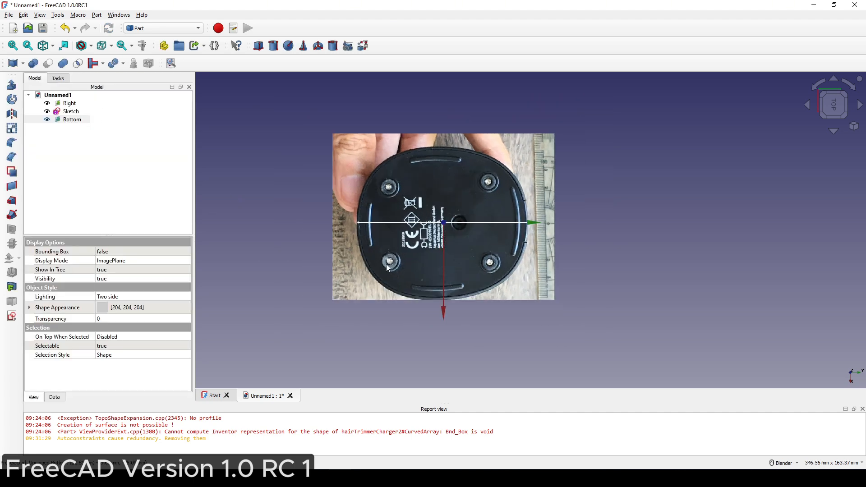
left_click(696, 272)
middle_click_drag(696, 272, 691, 255)
middle_click_drag(574, 264, 590, 253, "shift")
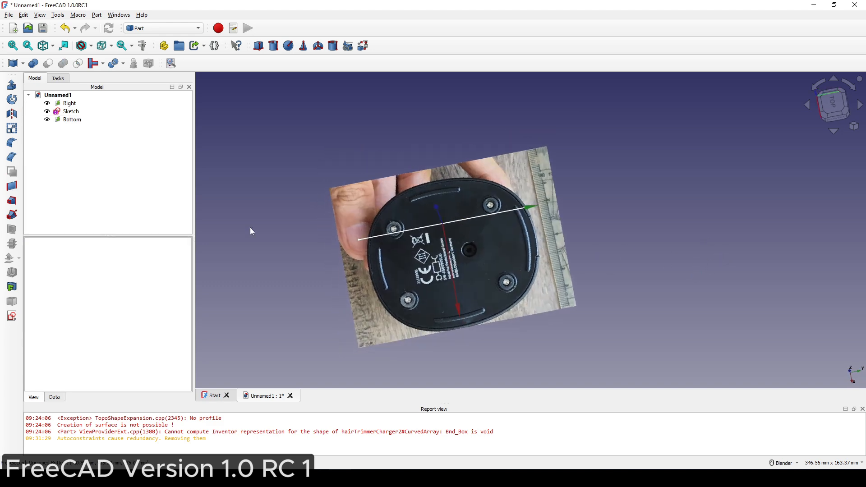
left_click(17, 314)
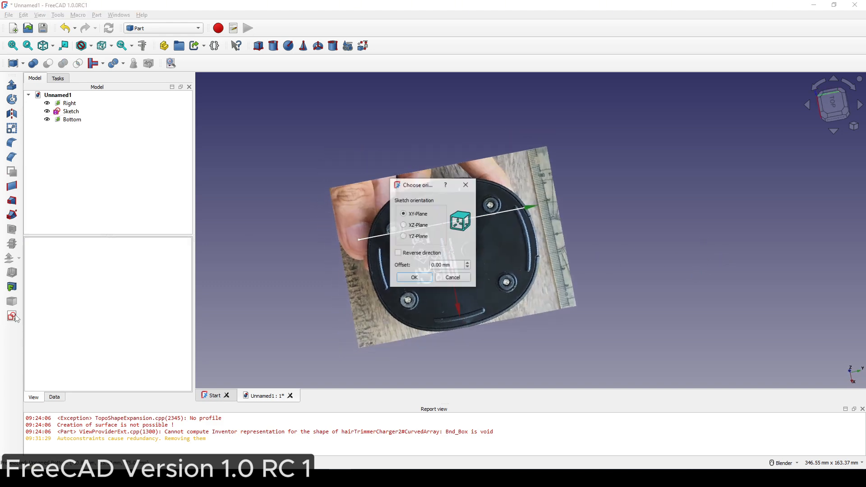
left_click(414, 277)
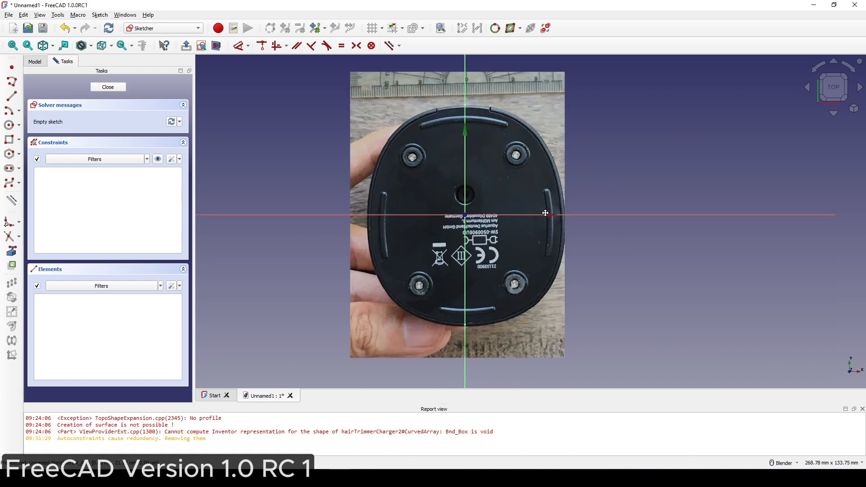
Step: Sketch a horizontal line on the X axis across the charger's full width, ending at about X 39.6 mm
left_click(11, 96)
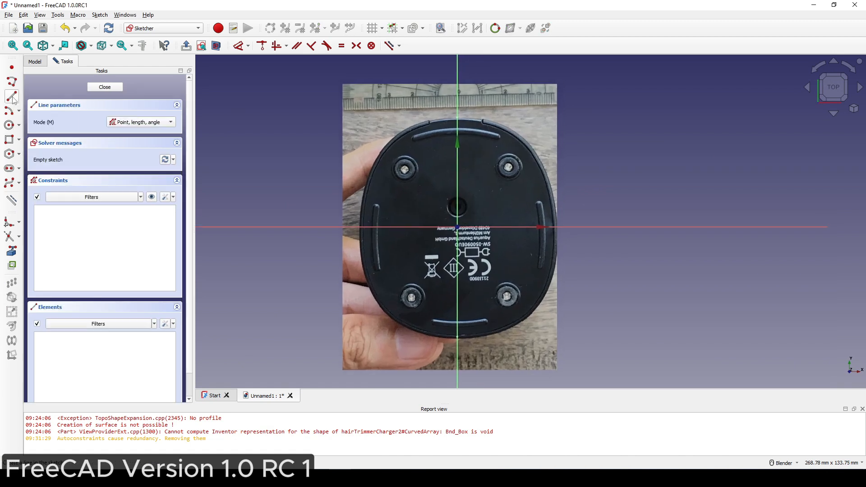
left_click(360, 227)
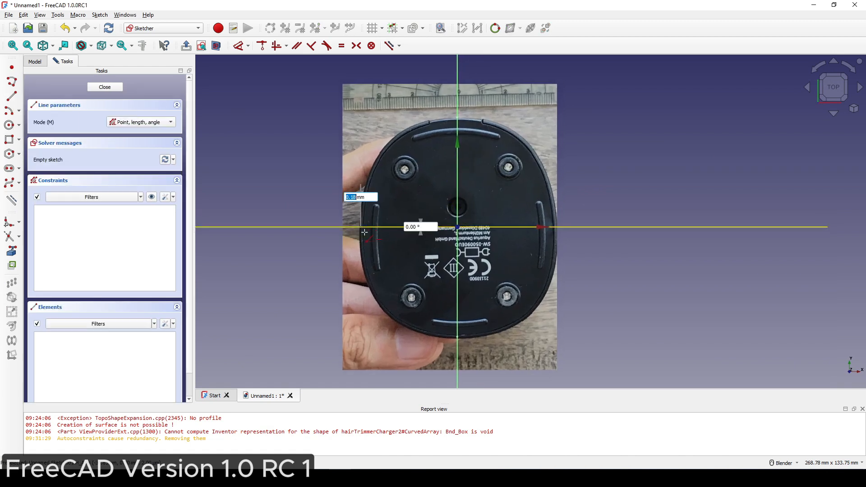
left_click(556, 227)
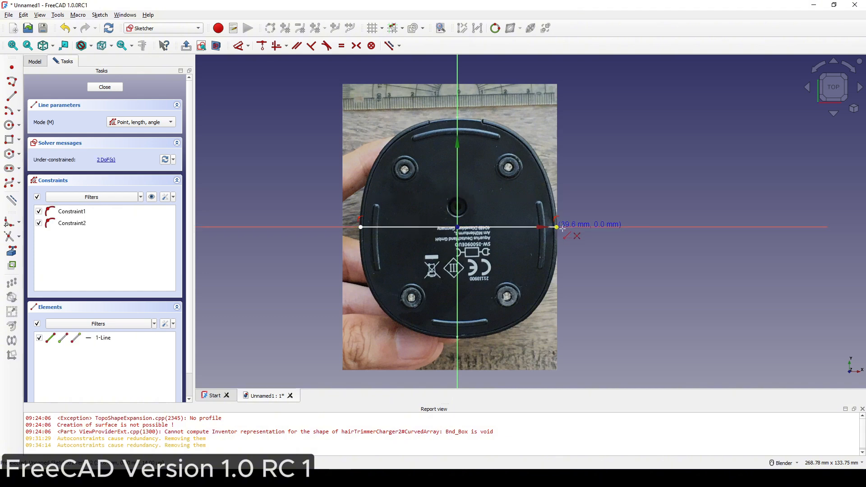
Step: Constrain the two endpoints of the horizontal width line to be symmetric about the vertical axis
left_click(360, 227)
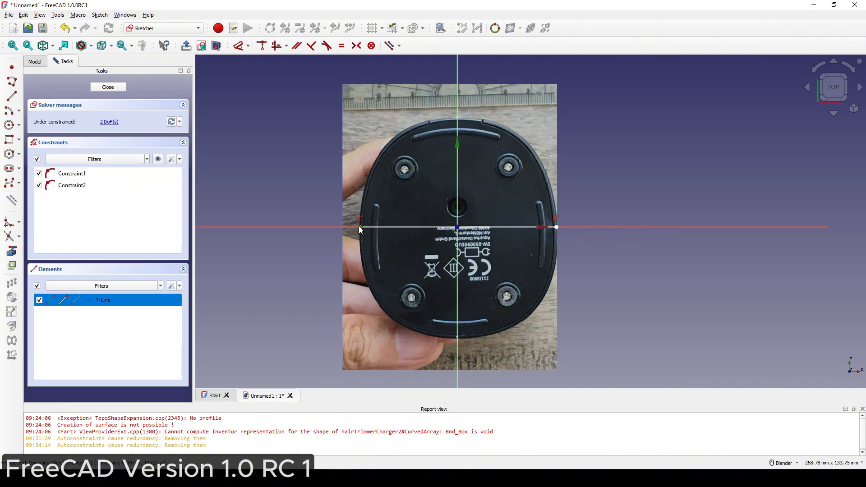
left_click(557, 226)
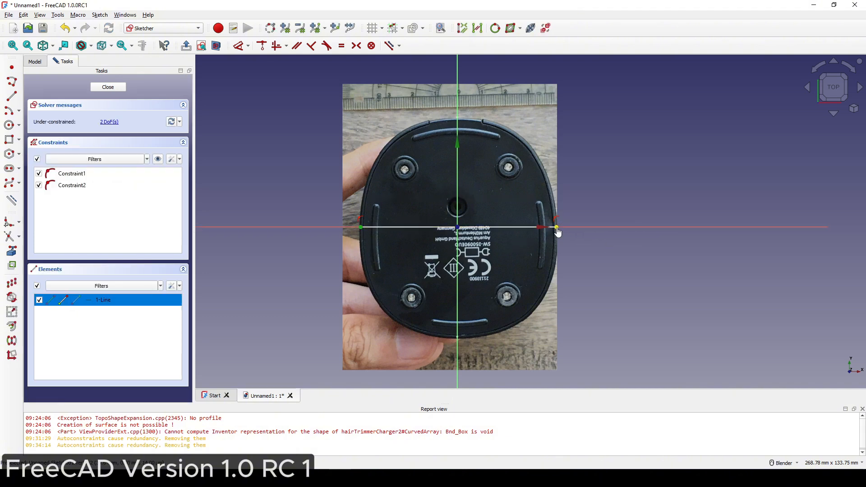
left_click(458, 369)
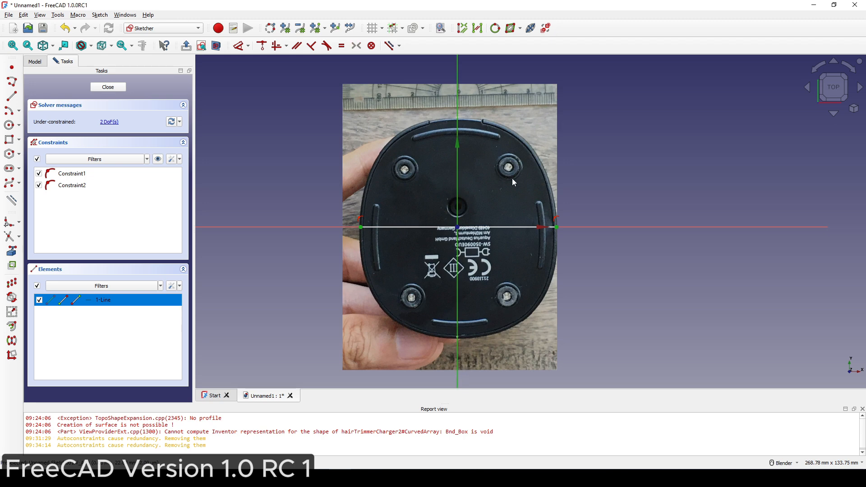
key("s")
scroll(512, 178, "up", 3)
scroll(514, 153, "down", 1)
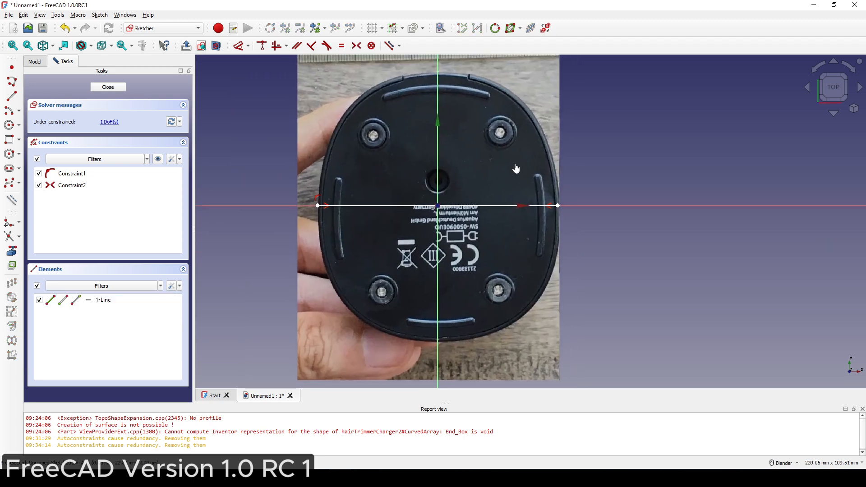
Step: Dimension the horizontal width line to a length of 78 mm and close the sketch
key("d")
left_click(475, 205)
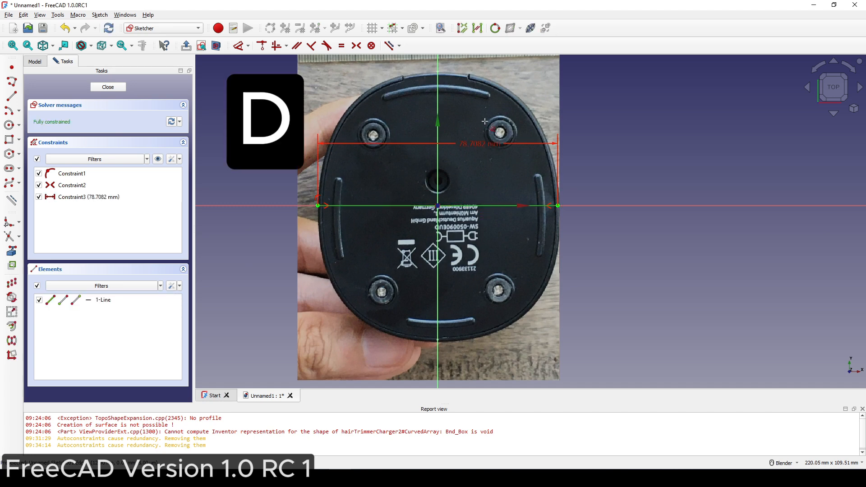
left_click(469, 113)
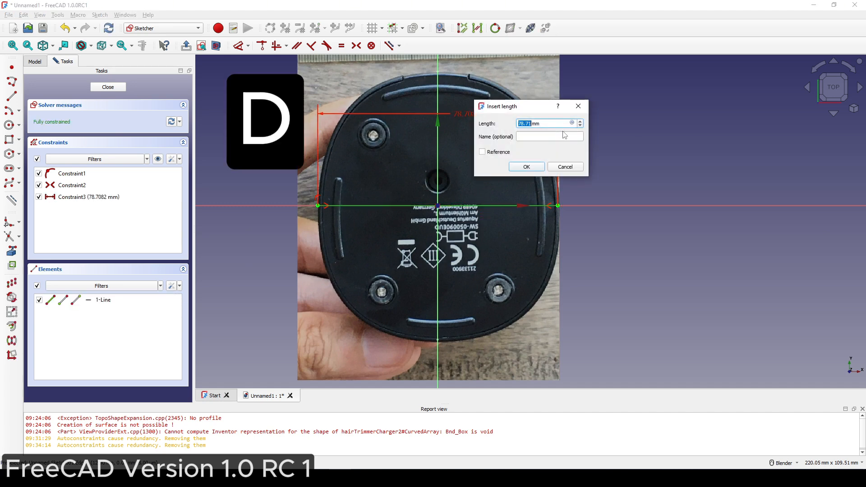
type("7")
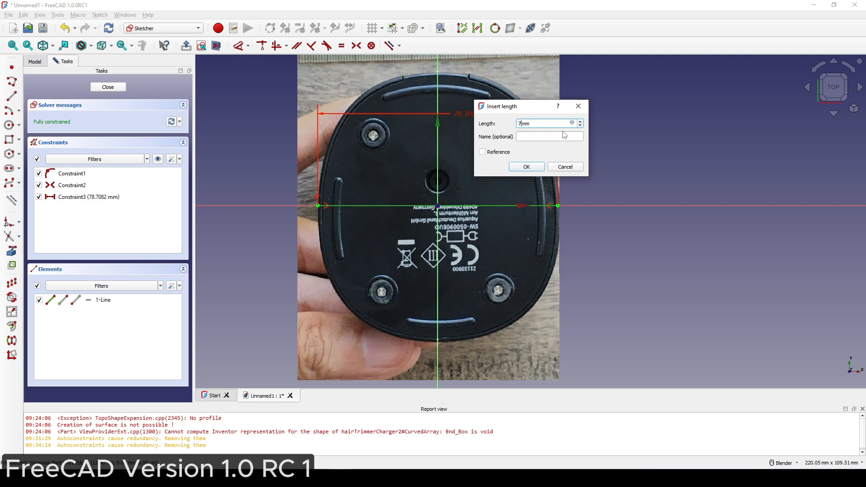
key("Return")
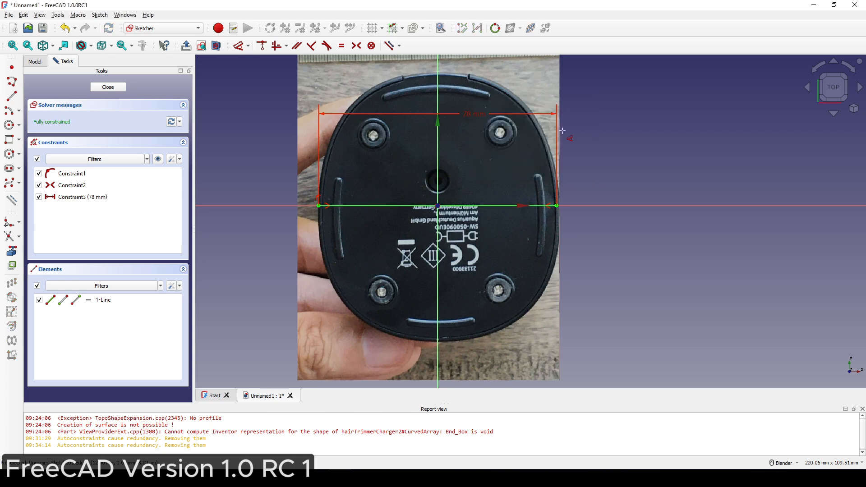
right_click(562, 131)
left_click(108, 87)
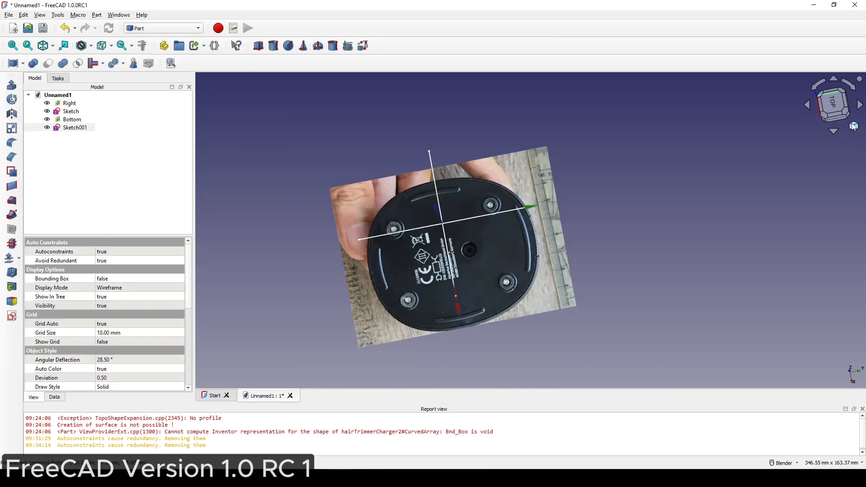
Step: In the top view, try shifting the Bottom image slightly along the Y axis against the reference lines, and move it back
left_click(840, 105)
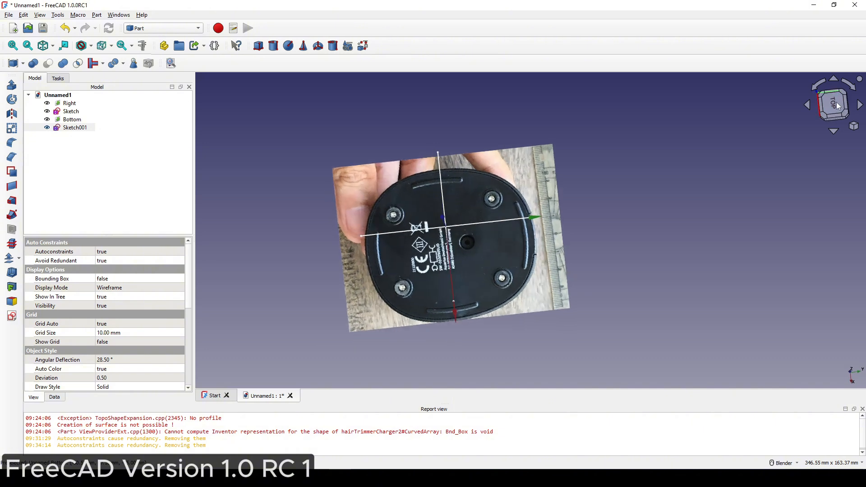
left_click(817, 82)
scroll(576, 137, "up", 4)
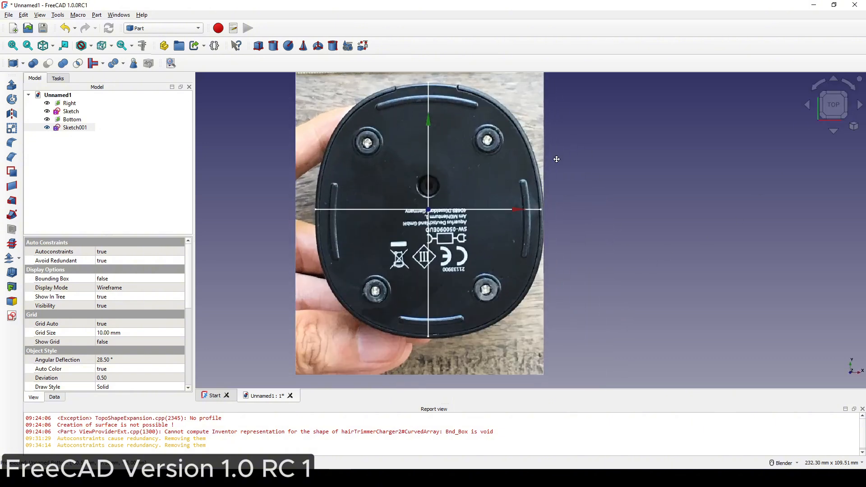
left_click(68, 119)
right_click(69, 120)
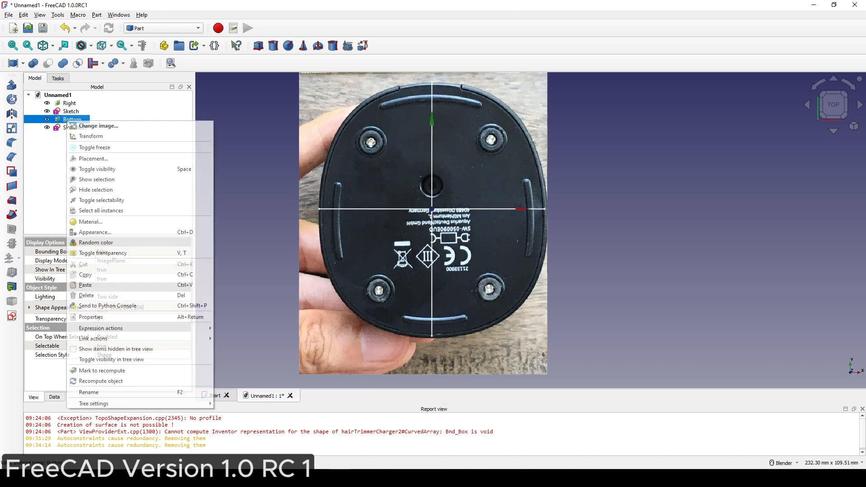
left_click(110, 137)
middle_click_drag(424, 169, 401, 176, "shift")
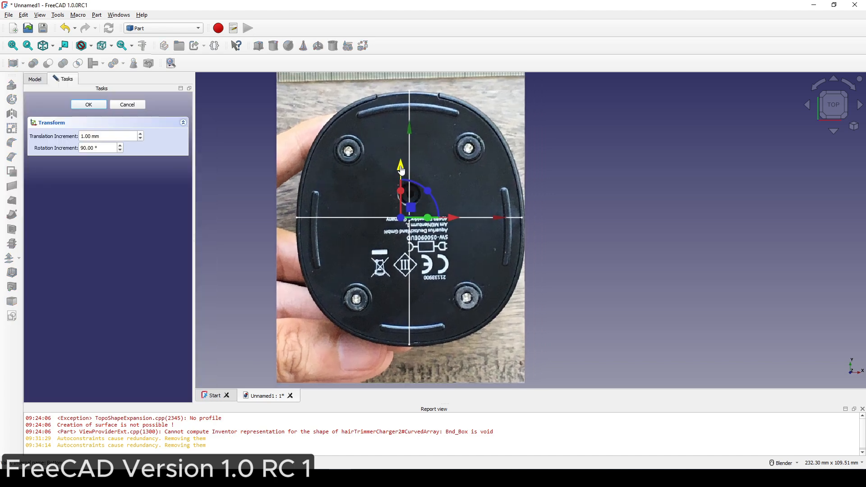
left_click_drag(401, 170, 403, 166)
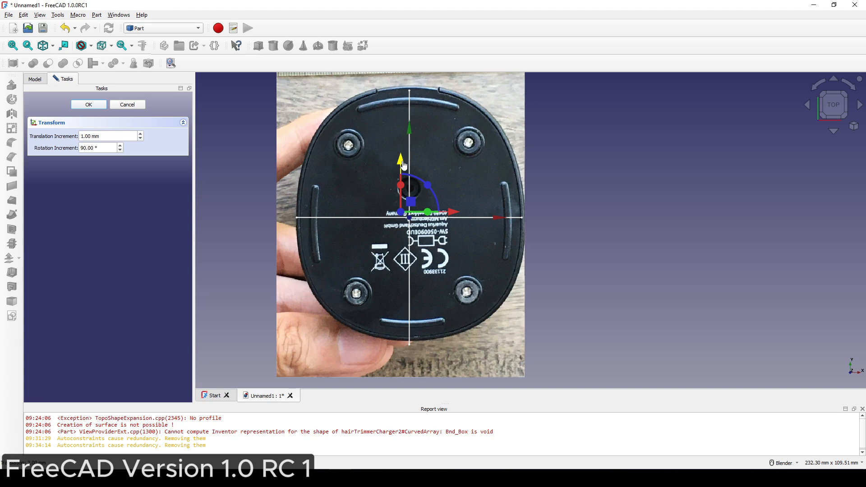
left_click_drag(403, 166, 403, 170)
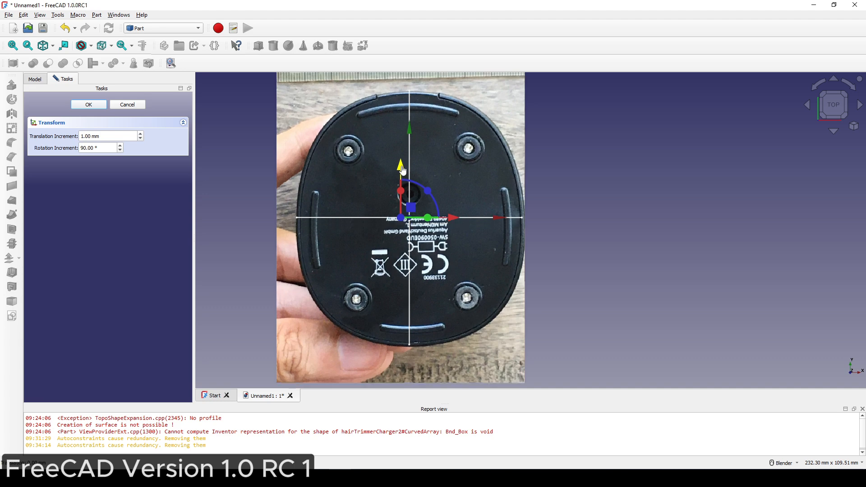
left_click(300, 177)
left_click(681, 254)
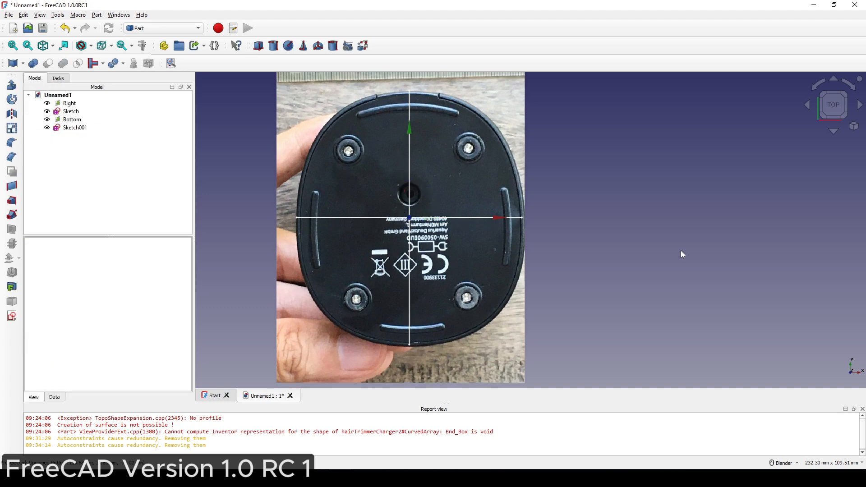
Step: Switch to File Explorer and import Front.jpg from the imageRef2 folder into the open model document
key("0")
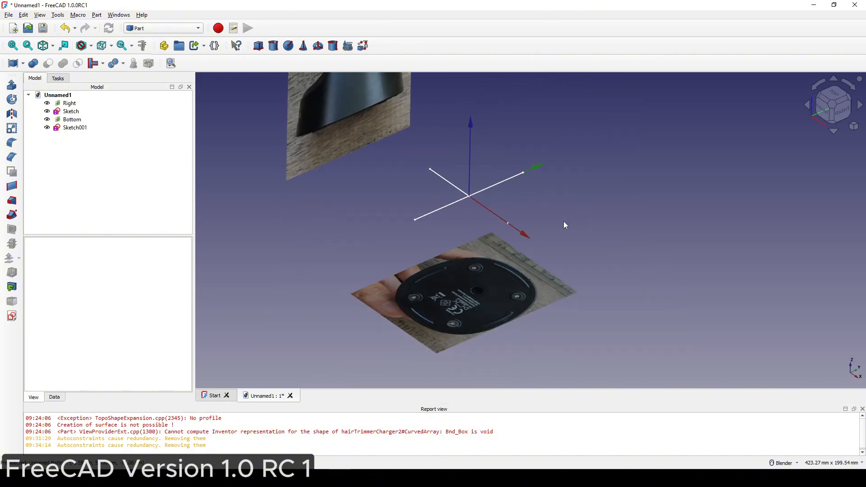
left_click(351, 477)
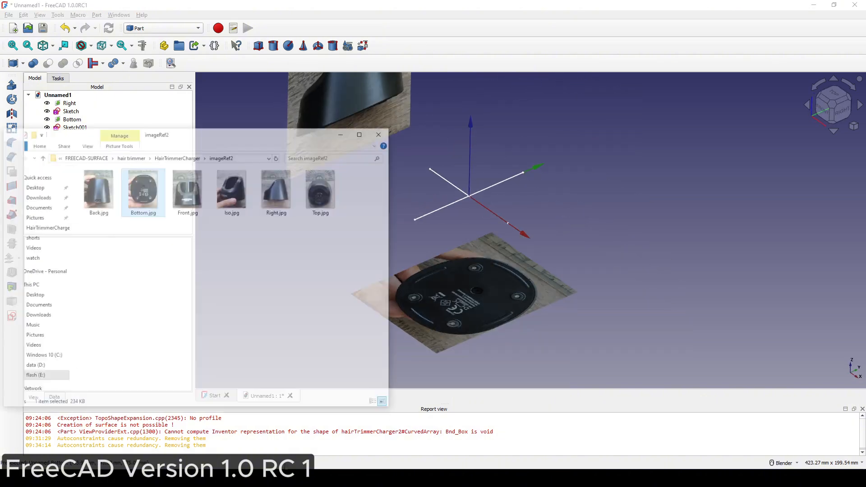
left_click(168, 272)
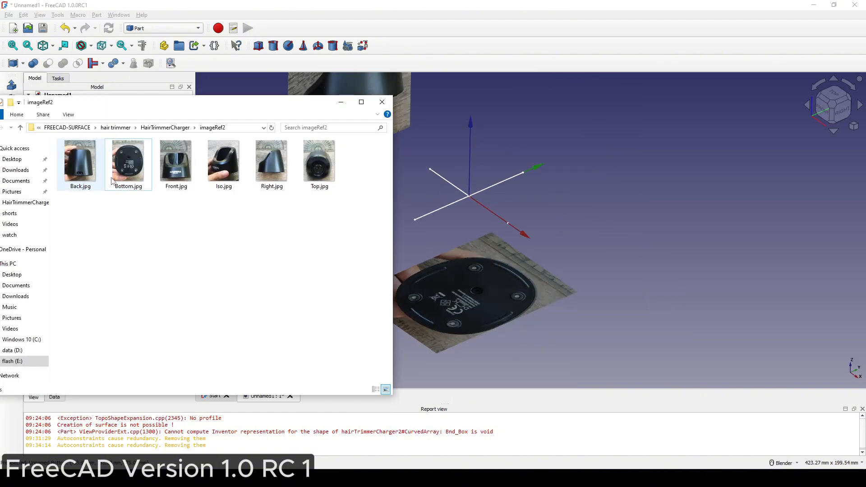
left_click(180, 175)
left_click_drag(180, 171, 563, 174)
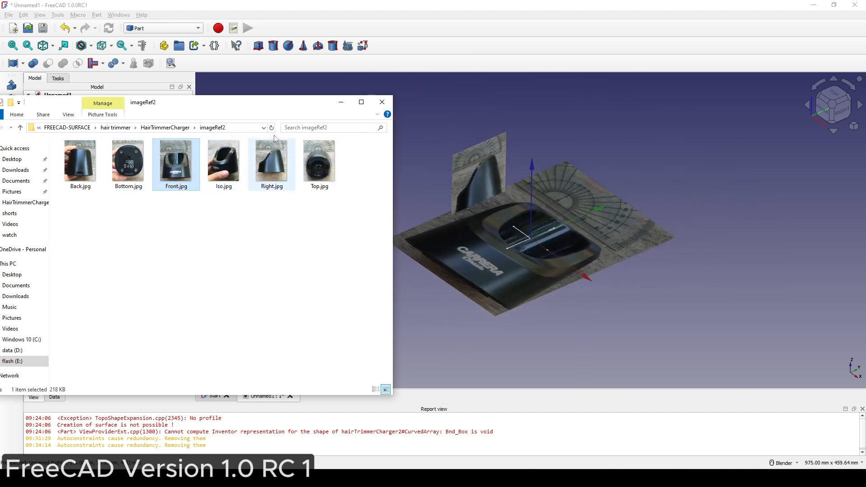
left_click(340, 102)
Step: Calibrate the Front image in the top view by setting the charger's width along its bottom edge to 78 mm, and accept the image settings
middle_click_drag(525, 326, 461, 333)
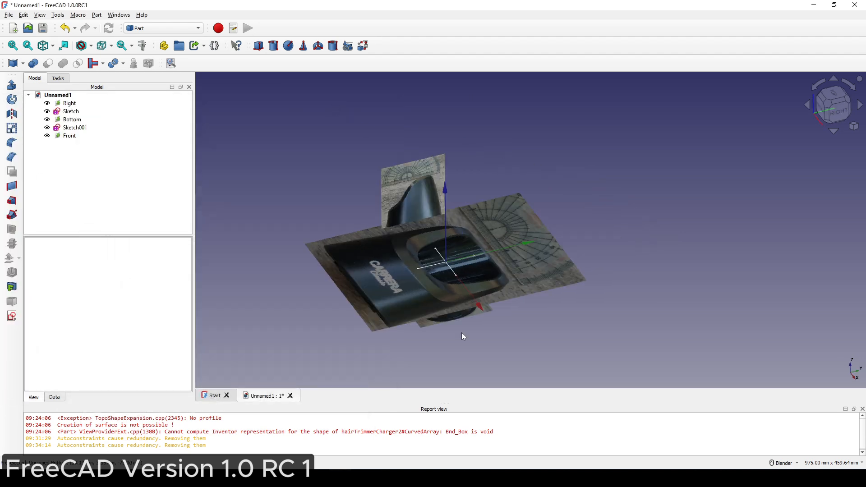
left_click(834, 93)
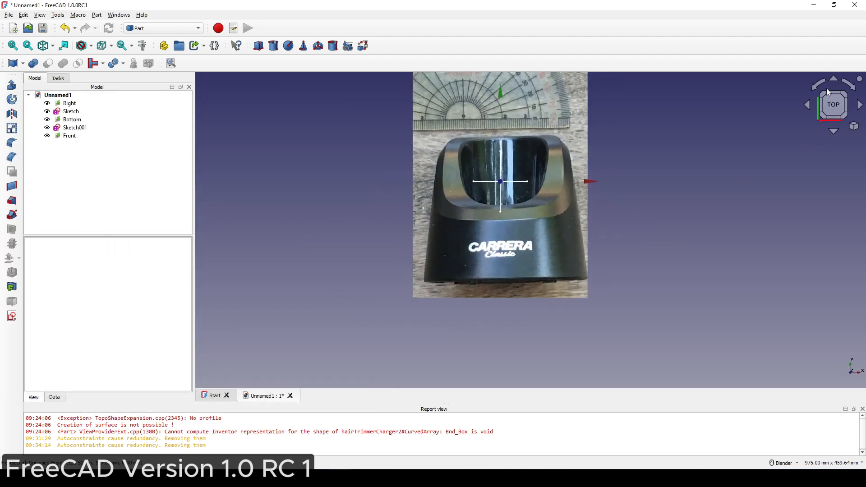
scroll(598, 166, "up", 2)
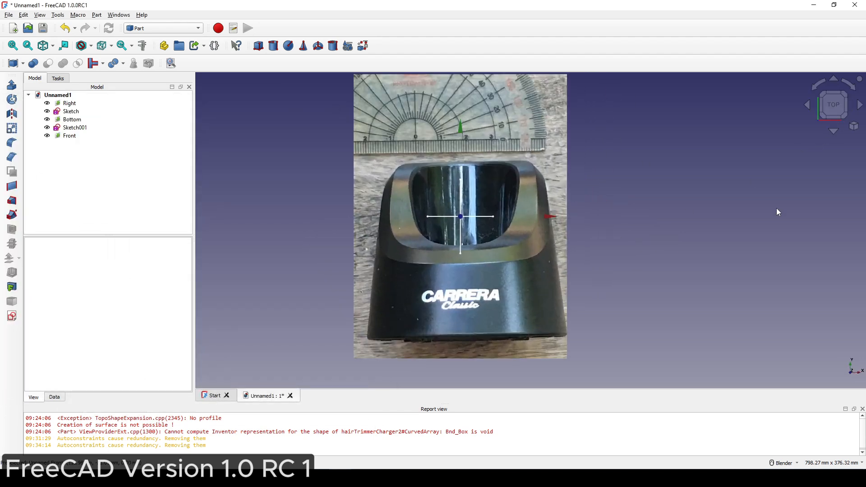
double_click(69, 136)
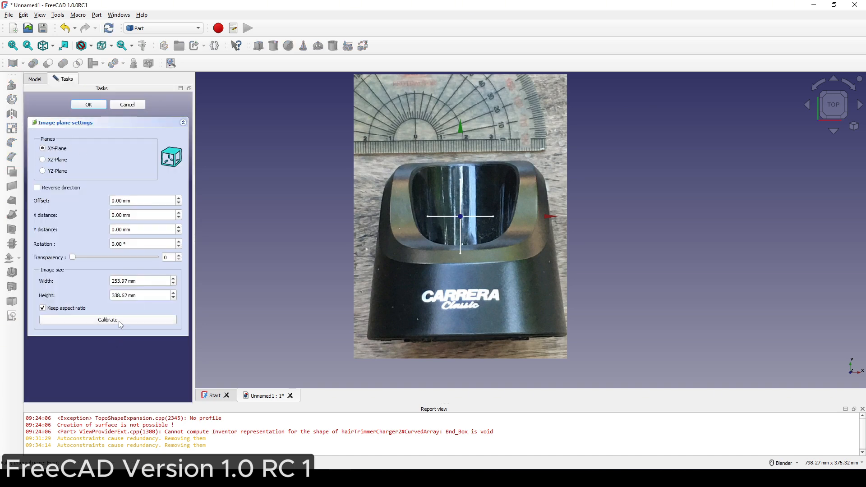
left_click(119, 320)
scroll(496, 316, "up", 2)
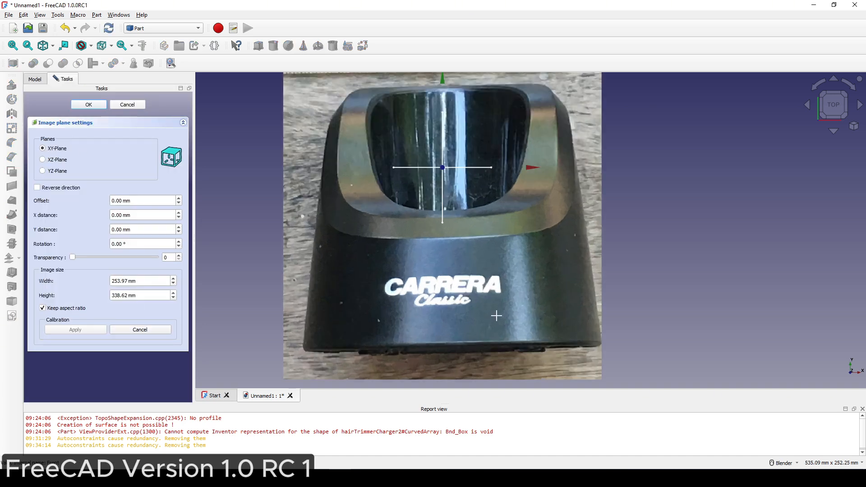
left_click(303, 346)
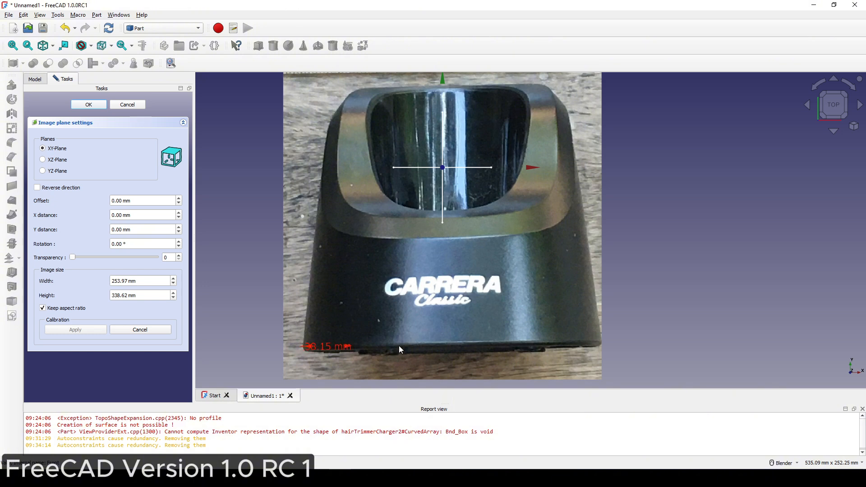
left_click(599, 341)
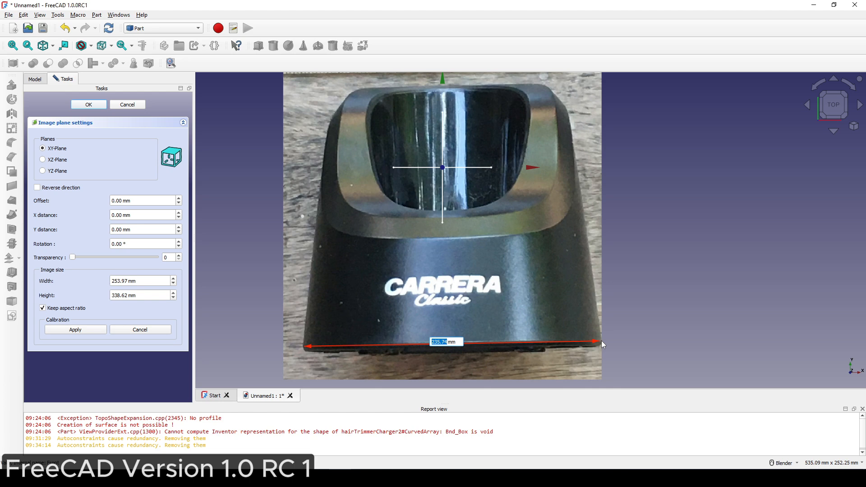
type("78")
key("Return")
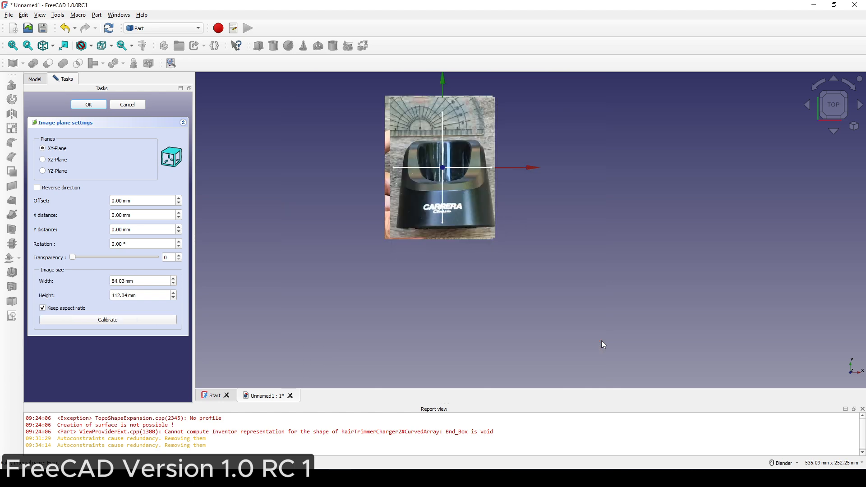
scroll(601, 340, "up", 5)
scroll(613, 322, "down", 4)
middle_click_drag(436, 148, 477, 297, "shift")
scroll(477, 298, "up", 2)
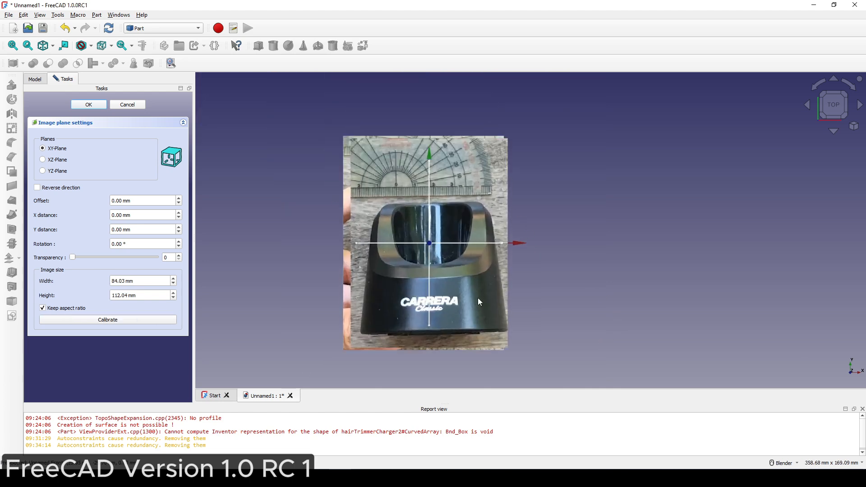
left_click(92, 106)
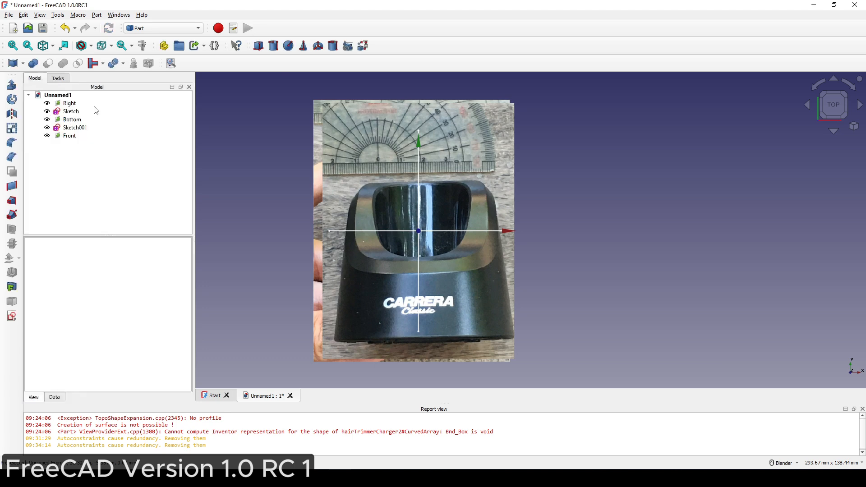
Step: Transform the Front image: rotate it 90° about the X axis to stand upright and move it back along Y behind the origin
middle_click_drag(437, 323, 372, 269)
middle_click_drag(569, 216, 559, 192, "shift")
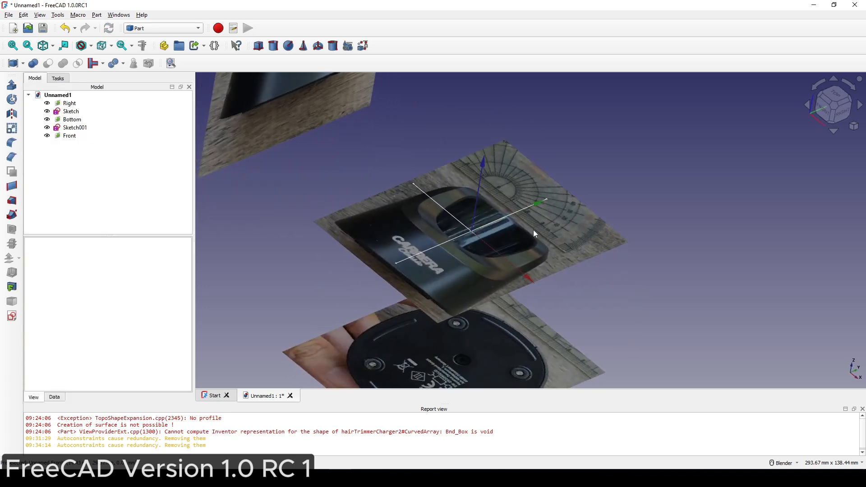
left_click(482, 239)
right_click(84, 137)
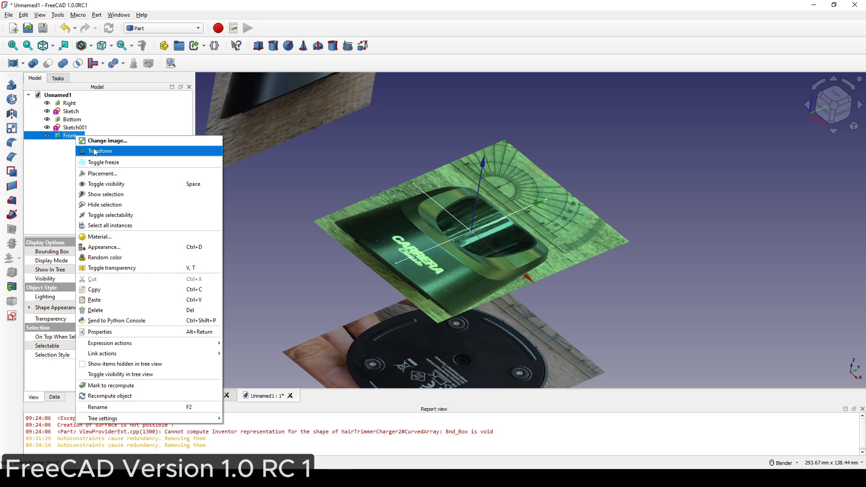
left_click(93, 149)
scroll(466, 240, "down", 2)
middle_click_drag(467, 241, 444, 217)
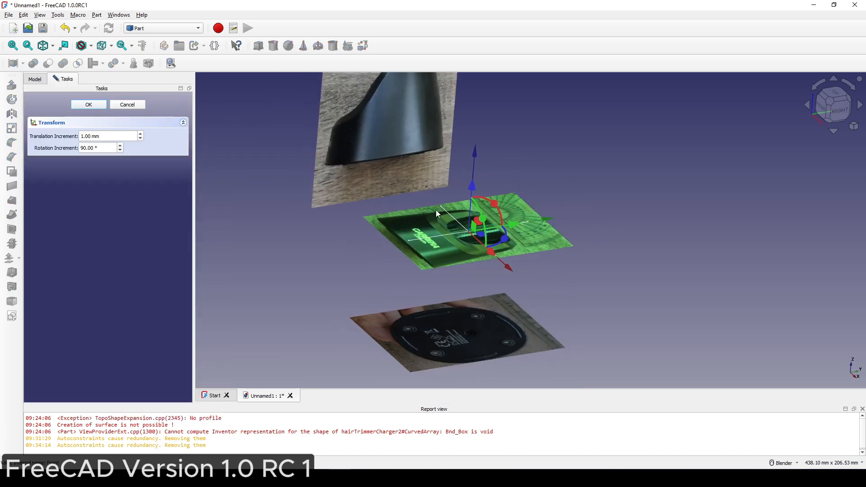
left_click_drag(495, 204, 440, 270)
left_click_drag(424, 240, 585, 248)
scroll(585, 248, "down", 2)
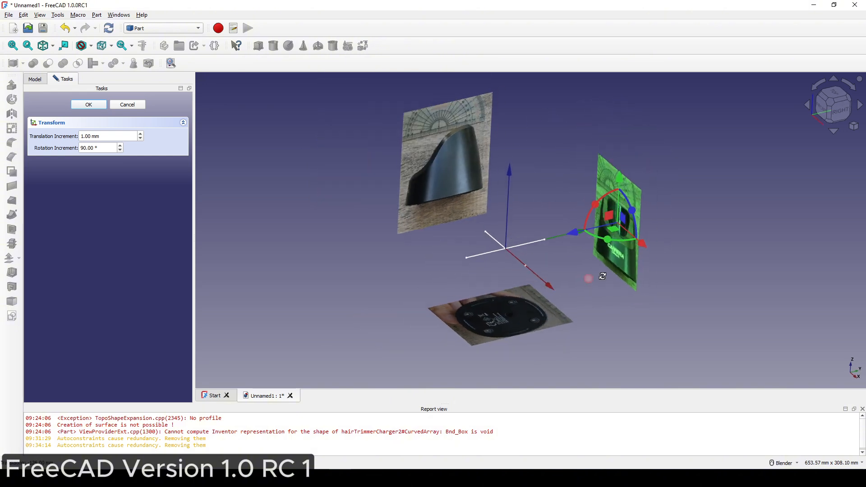
Step: In the front view, shift the Front image vertically and sideways until the charger's base matches the 78 mm line, and accept the transform
left_click(821, 107)
scroll(577, 213, "up", 5)
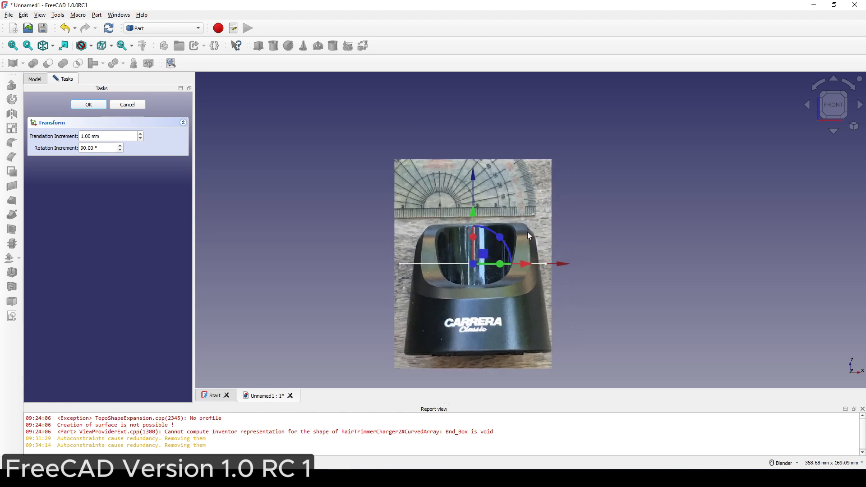
left_click_drag(465, 191, 476, 89)
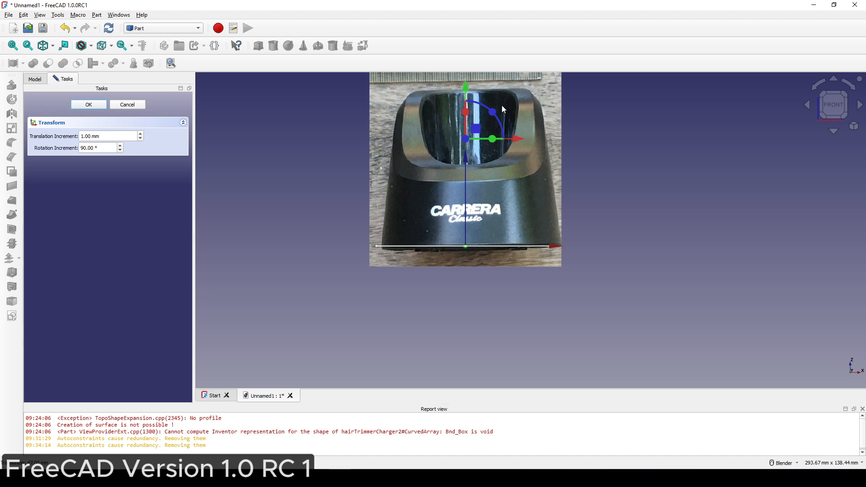
scroll(456, 127, "up", 2)
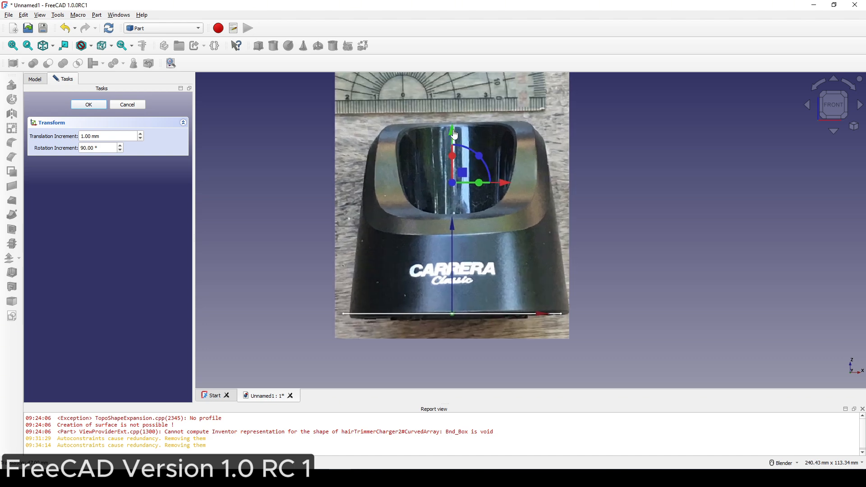
left_click_drag(454, 127, 454, 124)
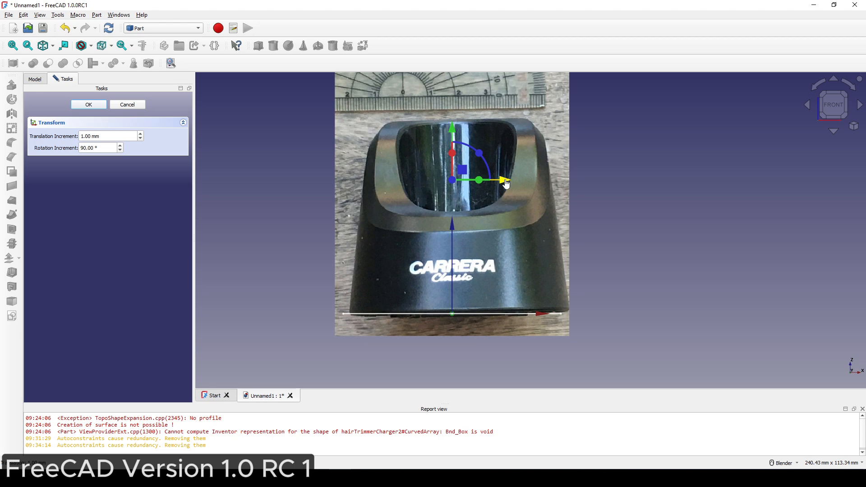
left_click_drag(506, 183, 496, 187)
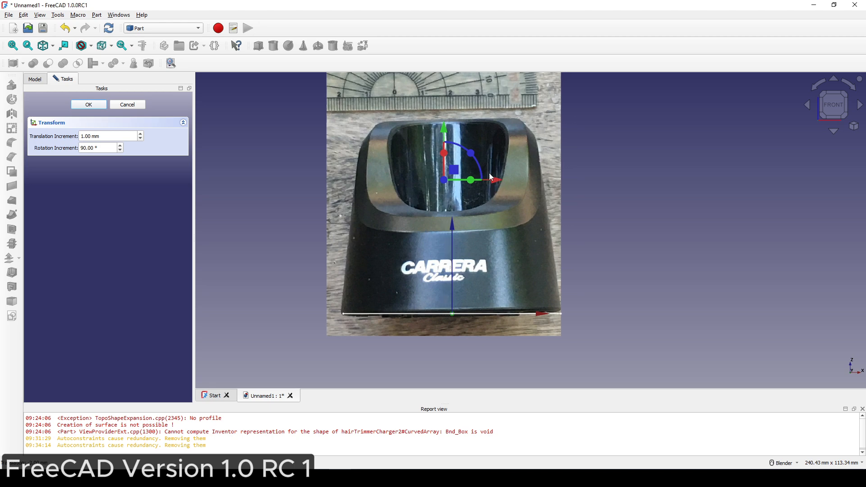
mouse_move(444, 132)
left_mouse_down()
mouse_move(444, 143)
mouse_move(445, 119)
mouse_move(447, 132)
left_mouse_up()
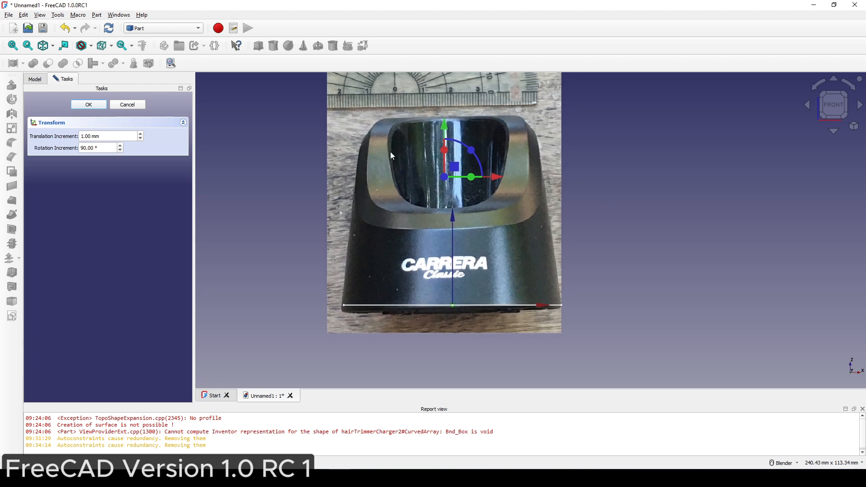
left_click(89, 104)
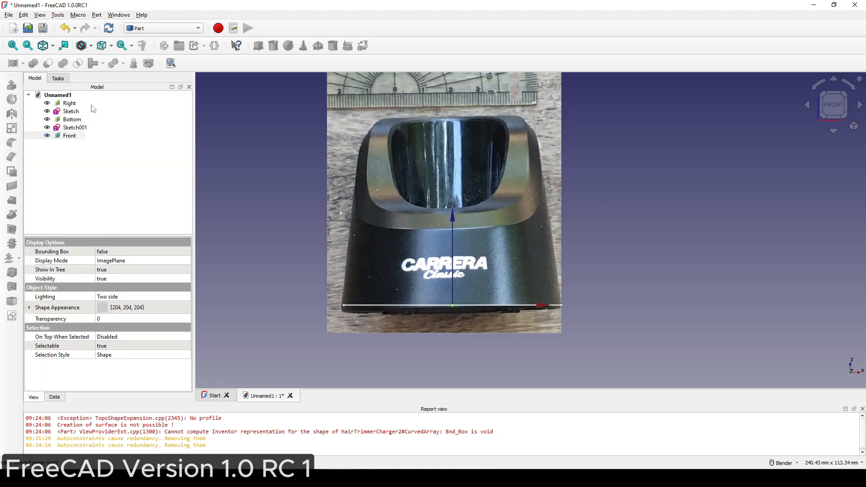
Step: Create two groups in the Unnamed1 document
scroll(618, 264, "down", 1)
middle_click_drag(604, 271, 527, 184, "shift")
scroll(569, 238, "up", 1)
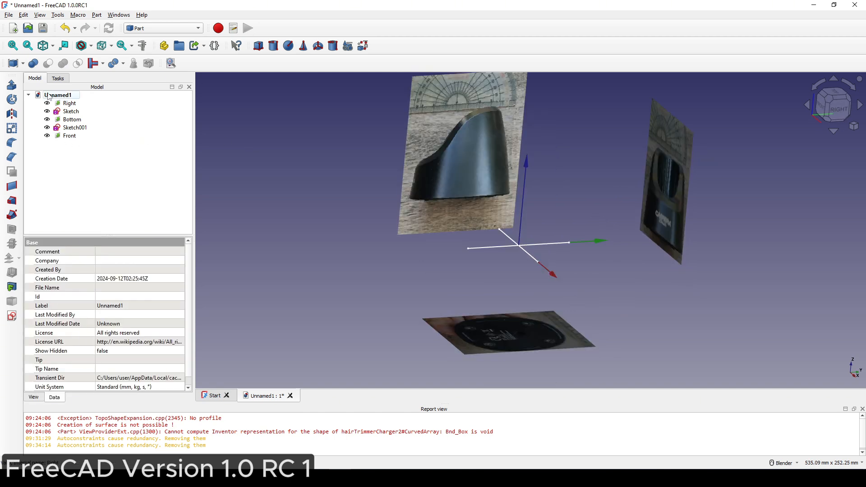
right_click(48, 96)
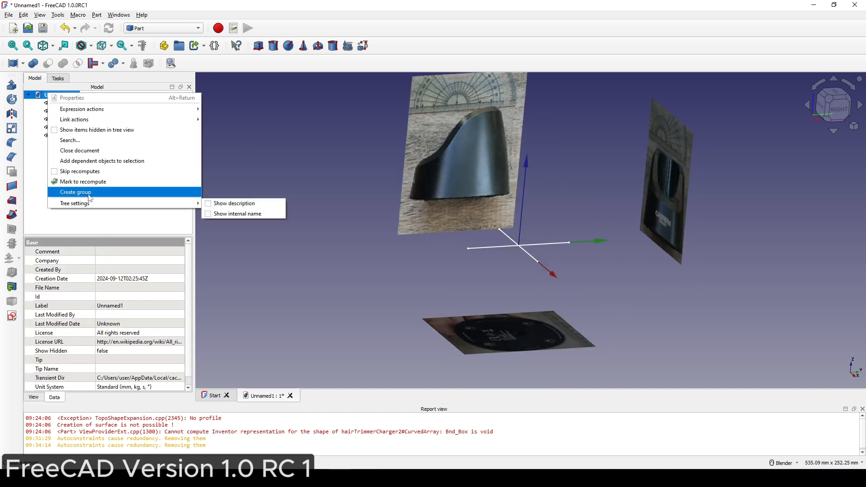
left_click(88, 193)
right_click(59, 98)
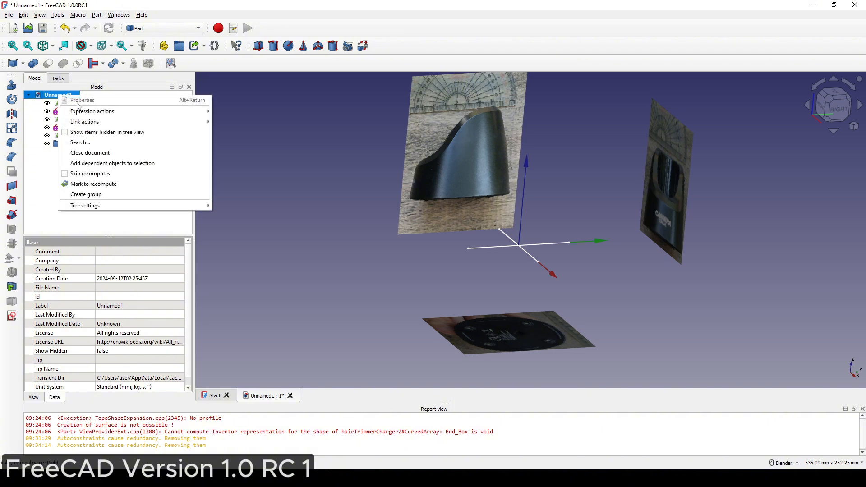
left_click(100, 194)
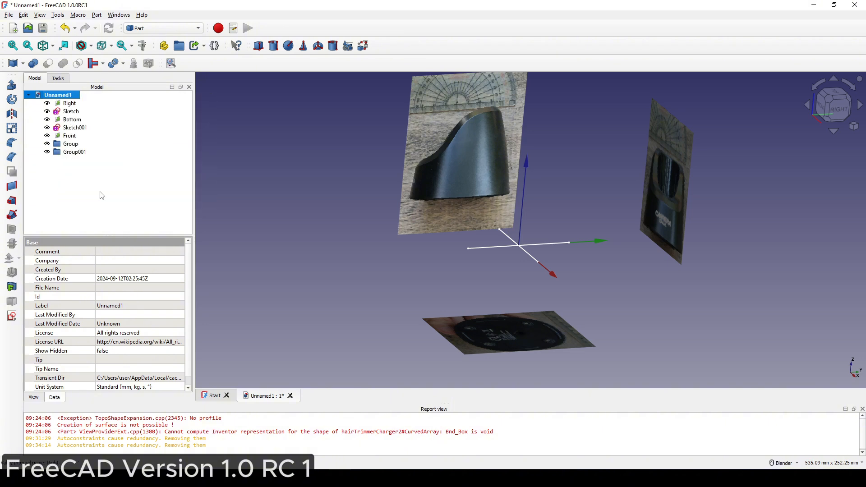
Step: Rename the first group RefPic and the second group RefSketch
left_click(68, 144)
right_click(67, 144)
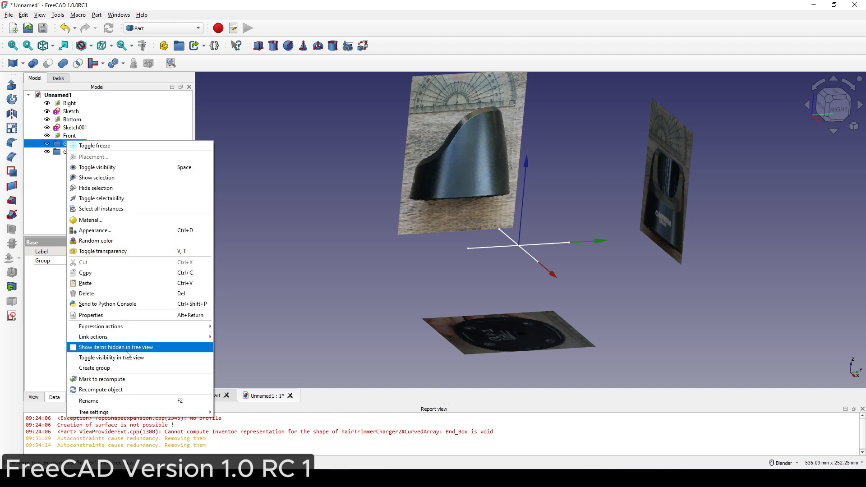
left_click(120, 396)
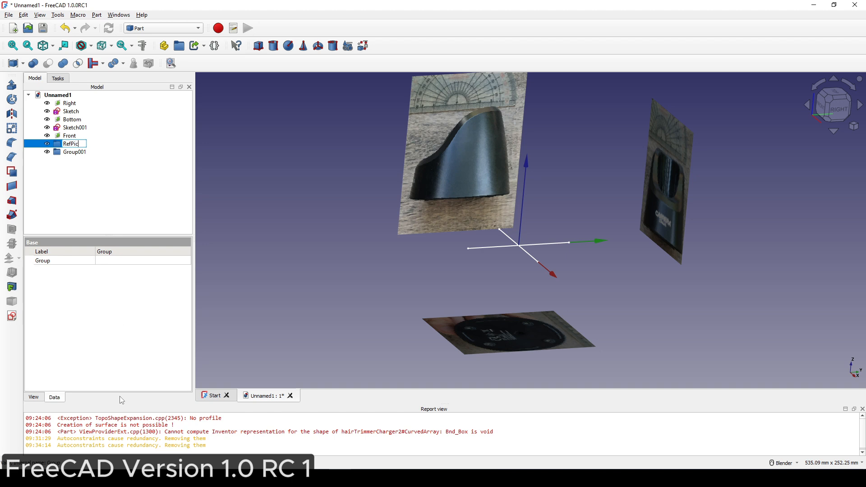
key("Return")
left_click(70, 152)
right_click(70, 152)
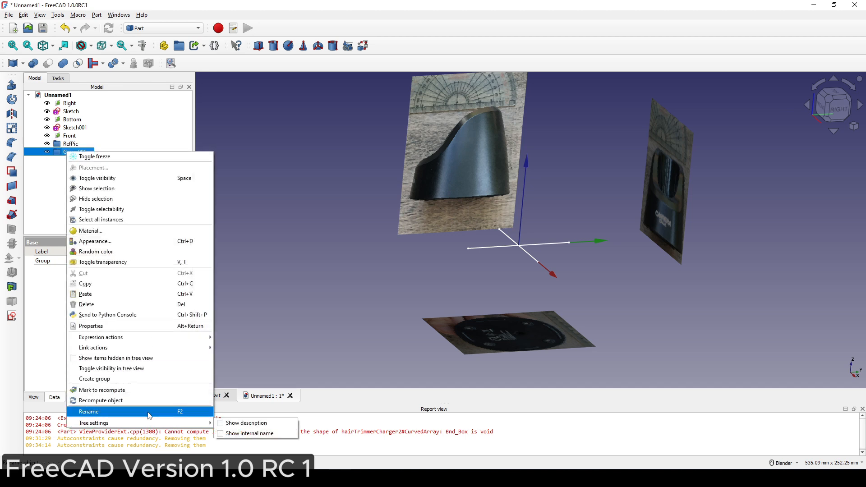
left_click(148, 409)
type("RefSketch")
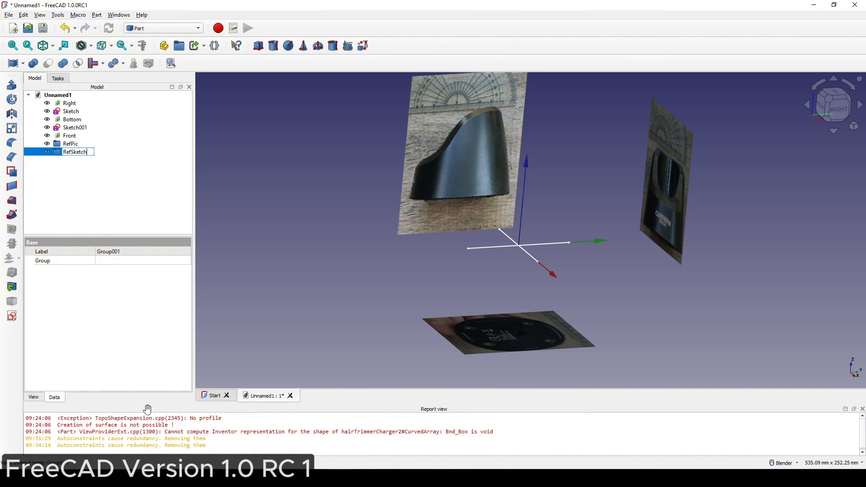
key("Return")
left_click(124, 191)
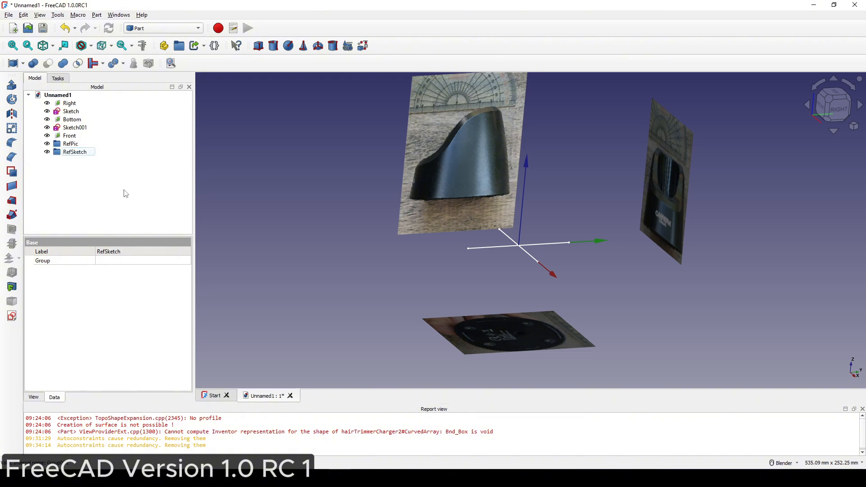
Step: Move the Right, Bottom and Front images into the RefPic group
left_click(77, 104)
left_click(75, 120, "ctrl")
left_click(74, 137, "ctrl")
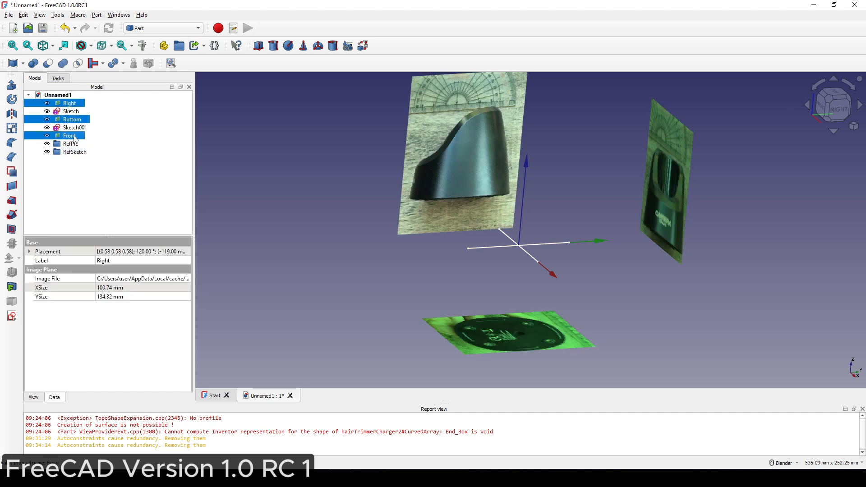
left_click_drag(75, 139, 74, 144)
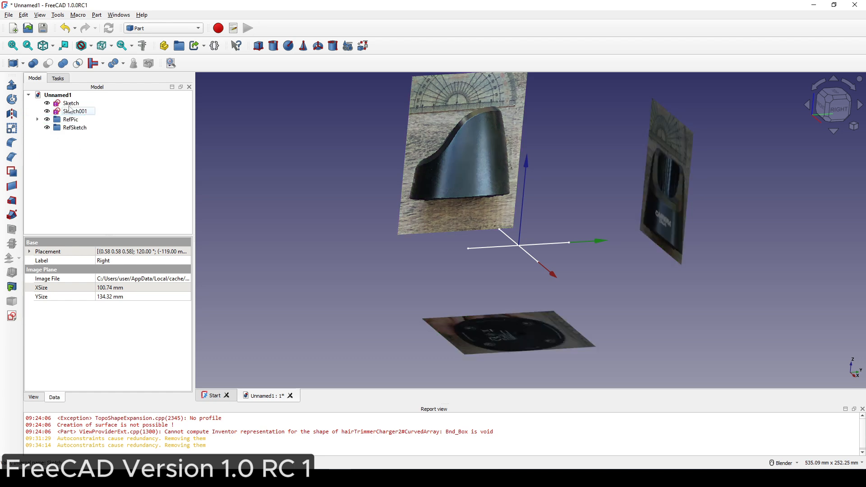
Step: Move Sketch and Sketch001 into the RefSketch group
left_click(69, 104)
left_click(78, 111, "ctrl")
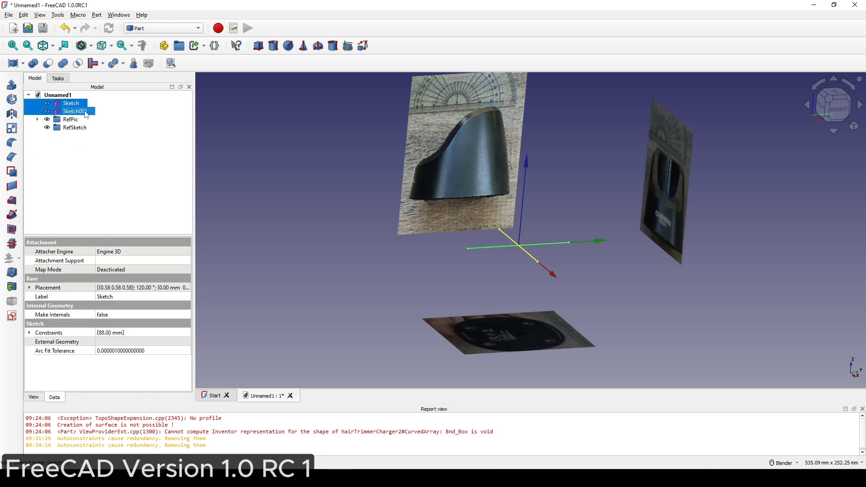
left_click_drag(86, 114, 85, 132)
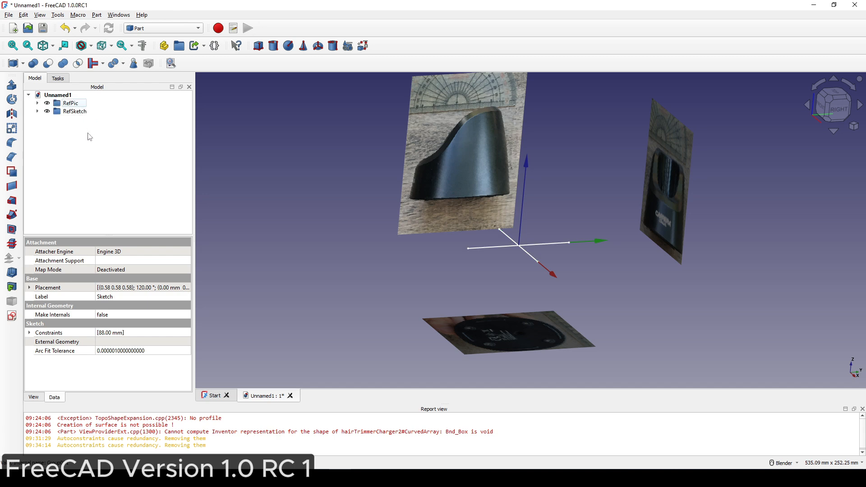
Step: Create a new sketch on the XY plane and bring in both reference lines as external geometry
mouse_move(463, 217)
middle_mouse_down()
mouse_move(645, 267)
mouse_move(564, 236)
mouse_move(564, 251)
middle_mouse_up()
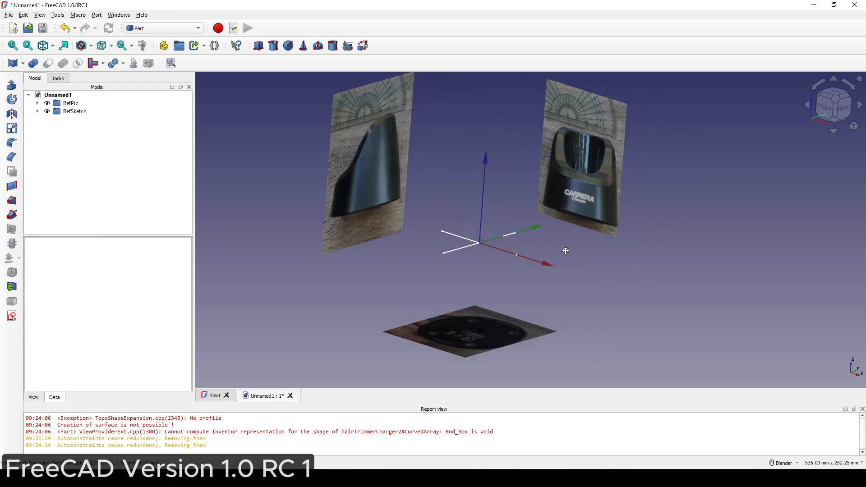
left_click(16, 317)
left_click(422, 282)
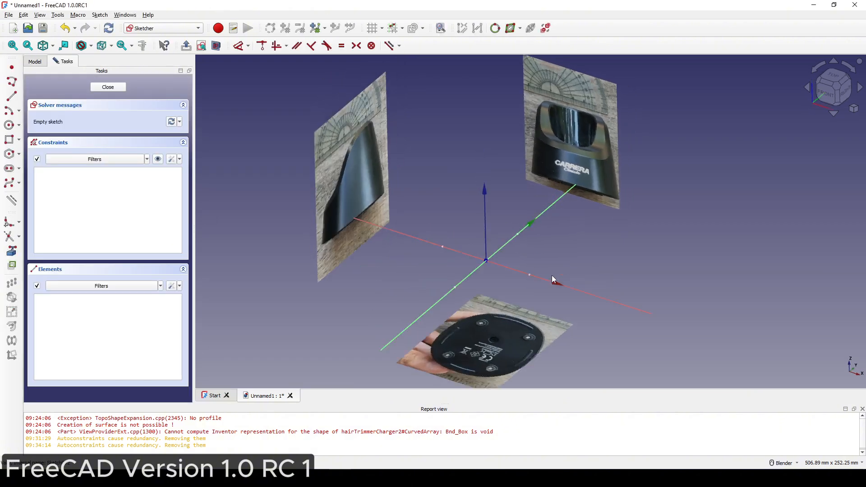
left_click(9, 253)
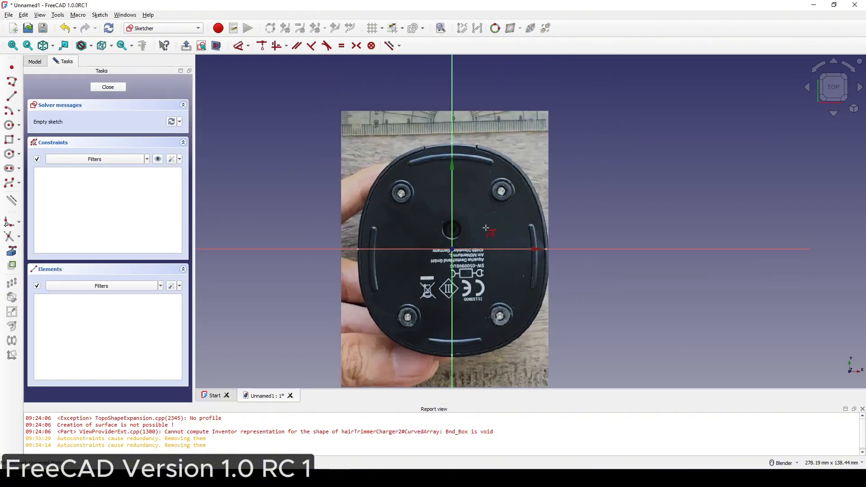
left_click(452, 222)
left_click(506, 248)
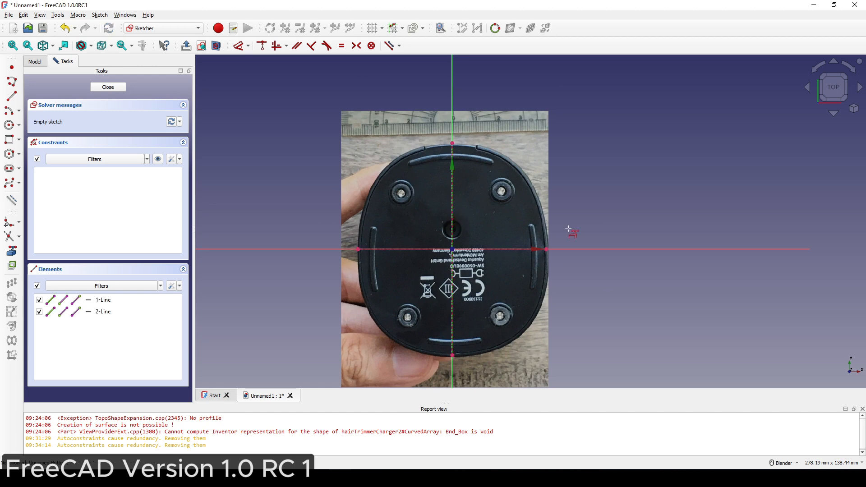
Step: Trace the upper-right quarter of the base outline with a degree-3, six-control-point B-spline between the endpoints of the reference lines
scroll(557, 218, "up", 1)
middle_click_drag(557, 215, 553, 195, "shift")
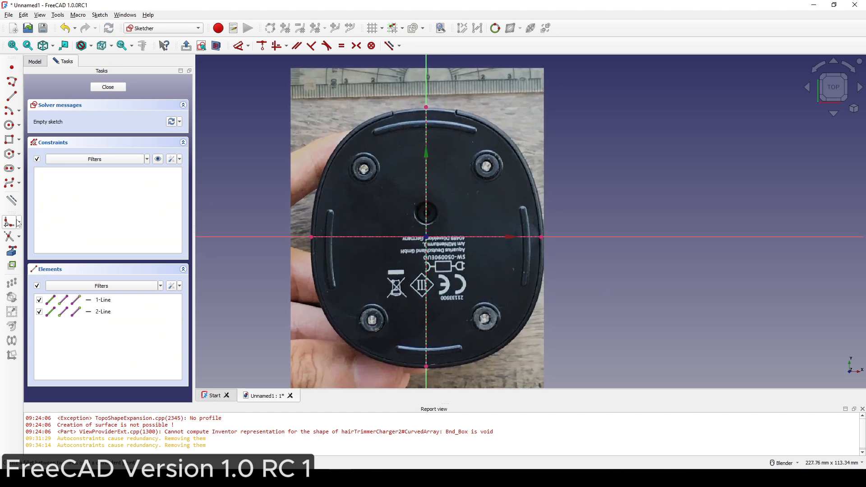
left_click(9, 183)
scroll(496, 111, "up", 1)
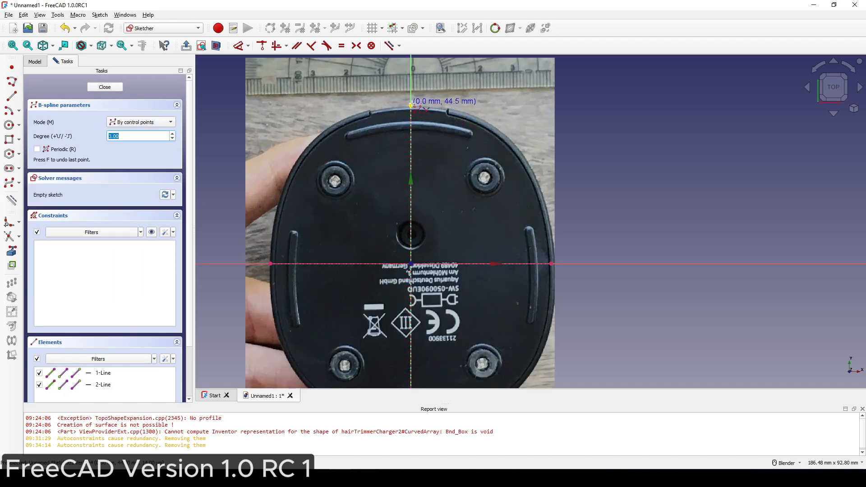
left_click(410, 106)
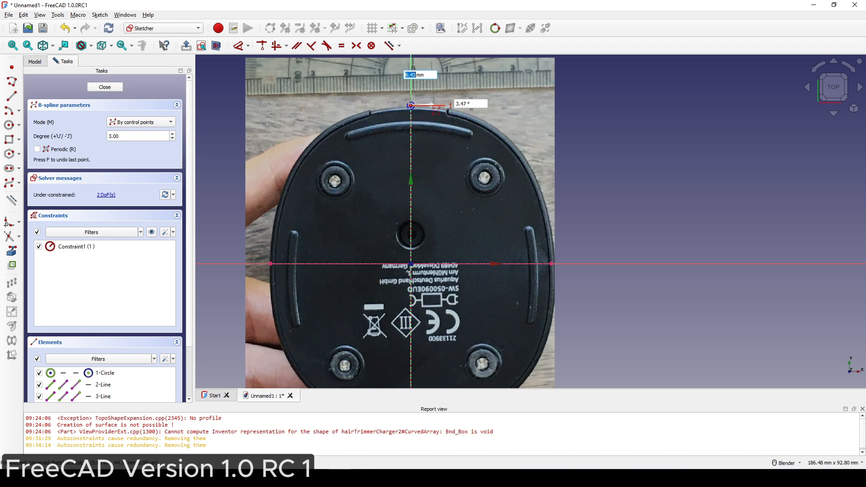
scroll(430, 105, "up", 1)
left_click(450, 106)
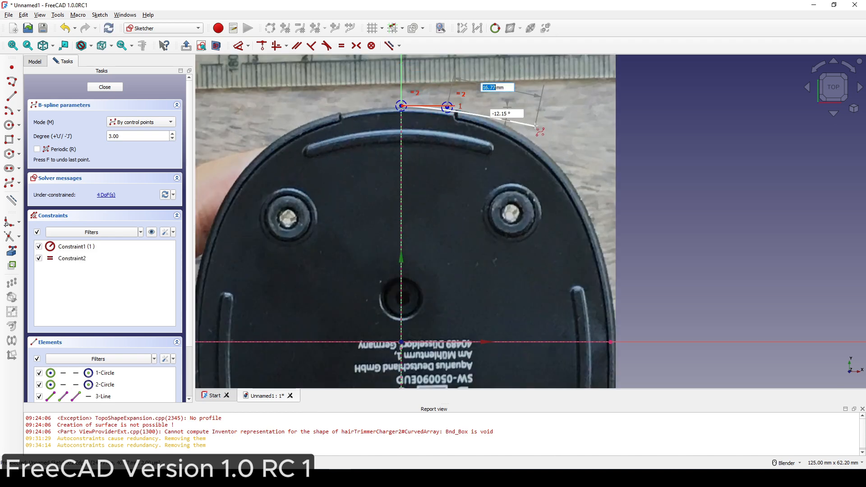
scroll(449, 107, "down", 2)
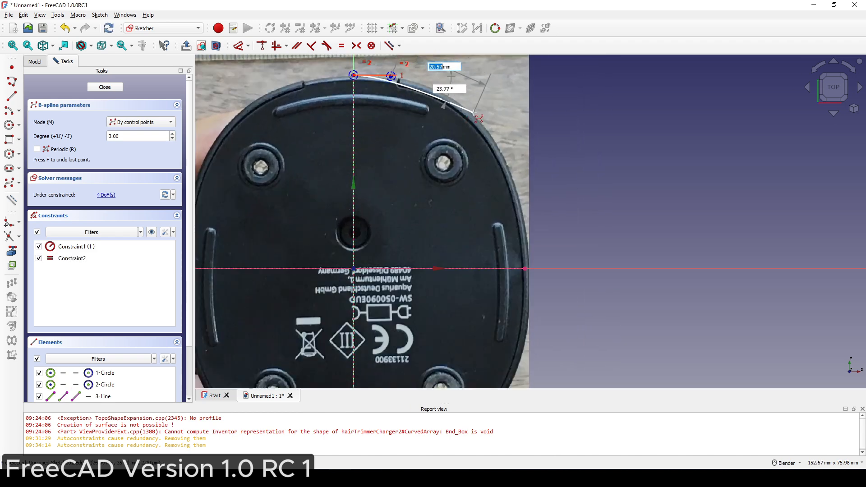
left_click(473, 113)
left_click(507, 163)
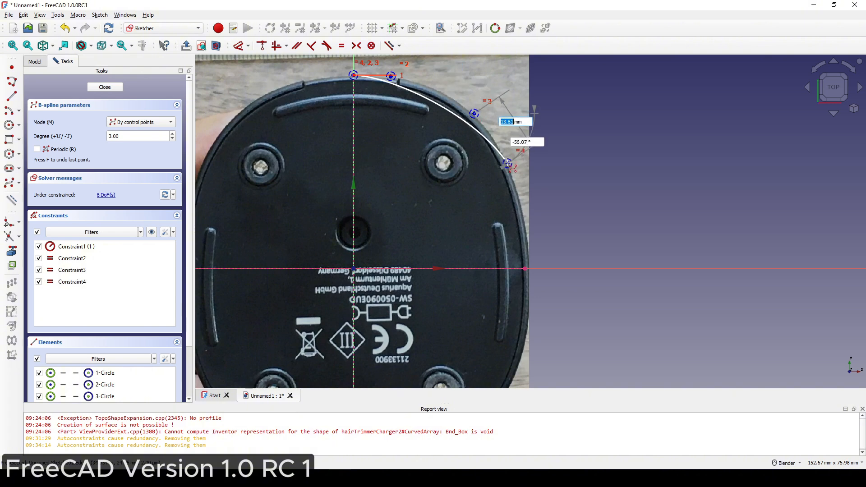
scroll(510, 169, "up", 1)
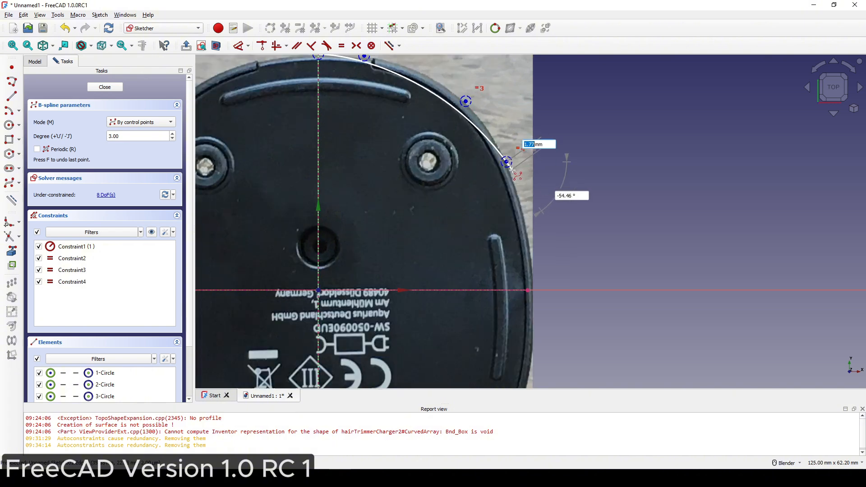
left_click(525, 233)
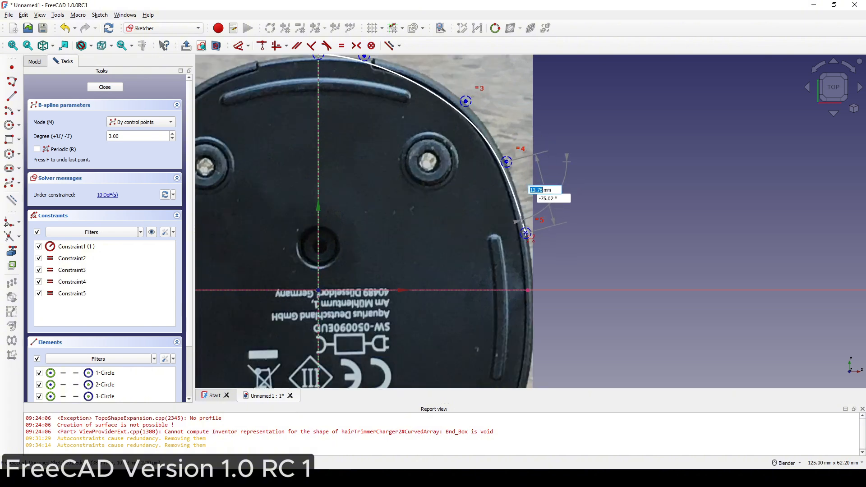
left_click(527, 291)
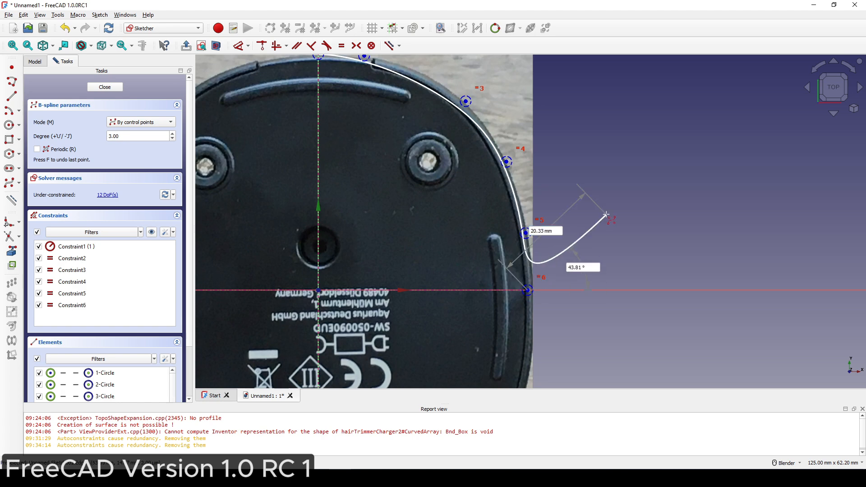
right_click(605, 218)
Step: Constrain the spline's first two control points horizontally and move the second outward to about X 14 mm to follow the top edge
middle_click_drag(546, 173, 542, 235, "shift")
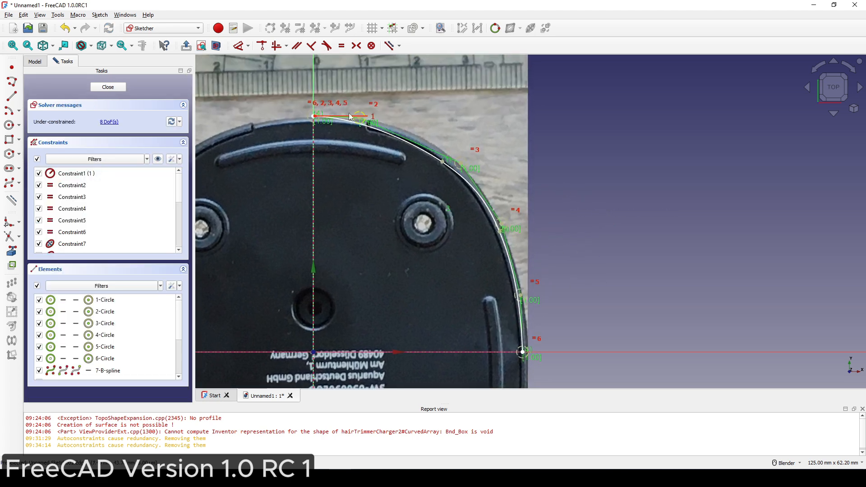
scroll(347, 113, "up", 1)
left_click(308, 122)
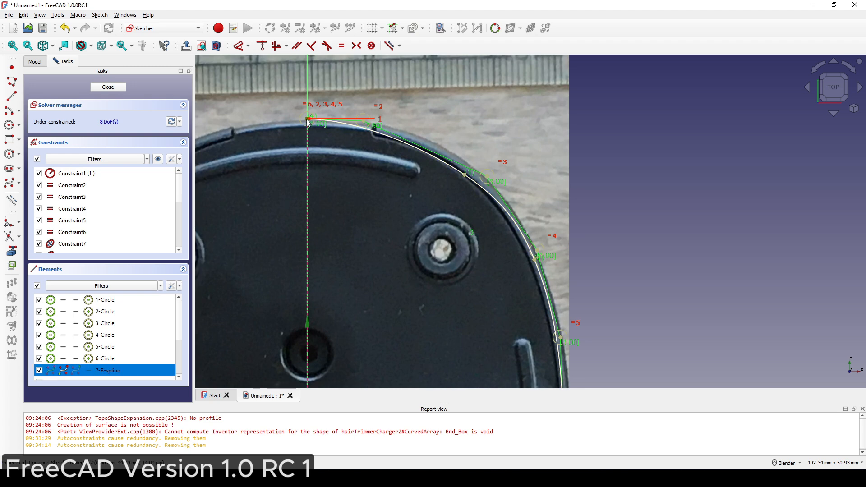
left_click(366, 125)
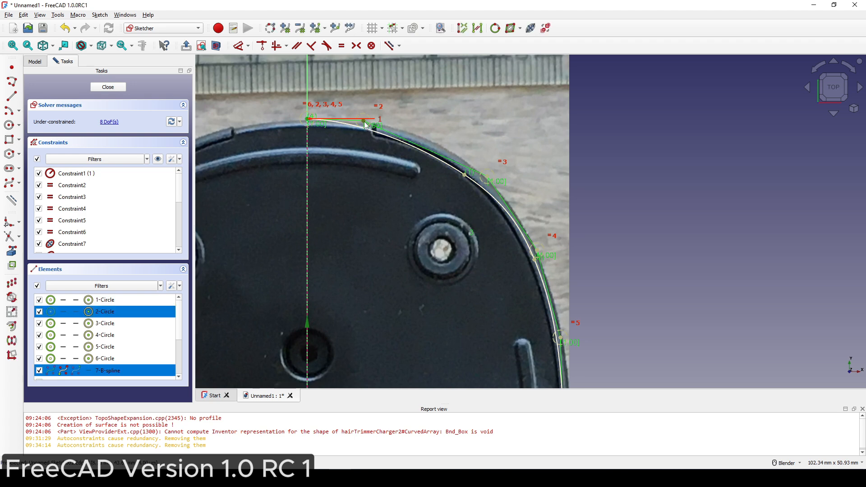
key("h")
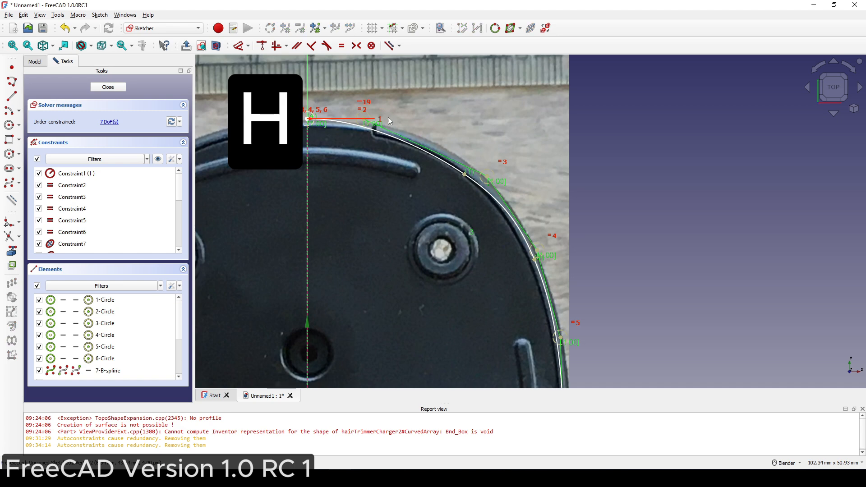
left_click_drag(364, 121, 401, 120)
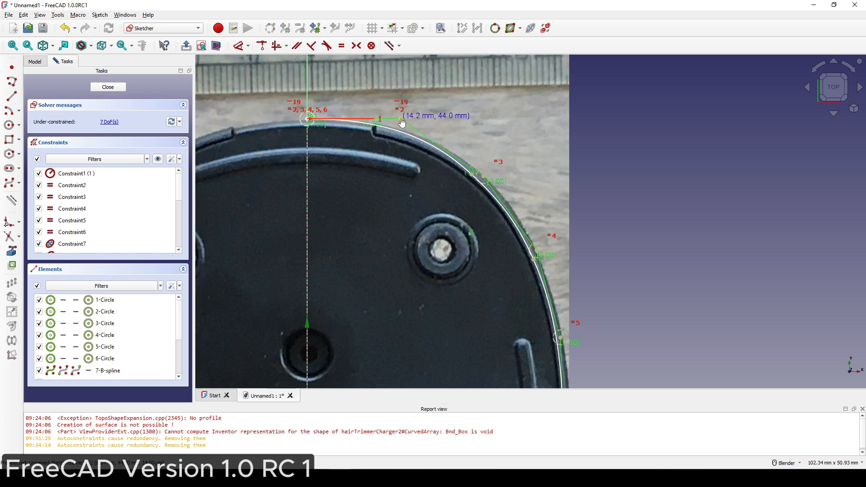
Step: Align the last two control points of the upper spline vertically at its end on the horizontal axis
scroll(467, 128, "down", 2)
middle_click_drag(543, 206, 480, 150, "shift")
scroll(474, 225, "up", 1)
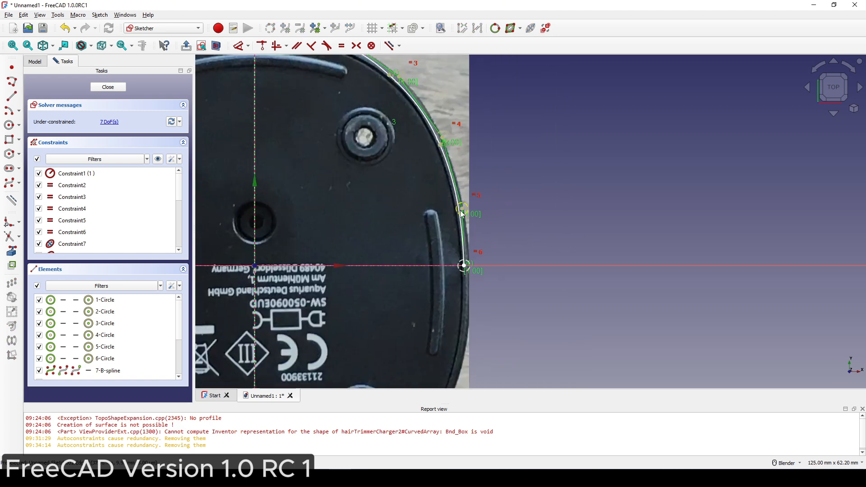
left_click(461, 209)
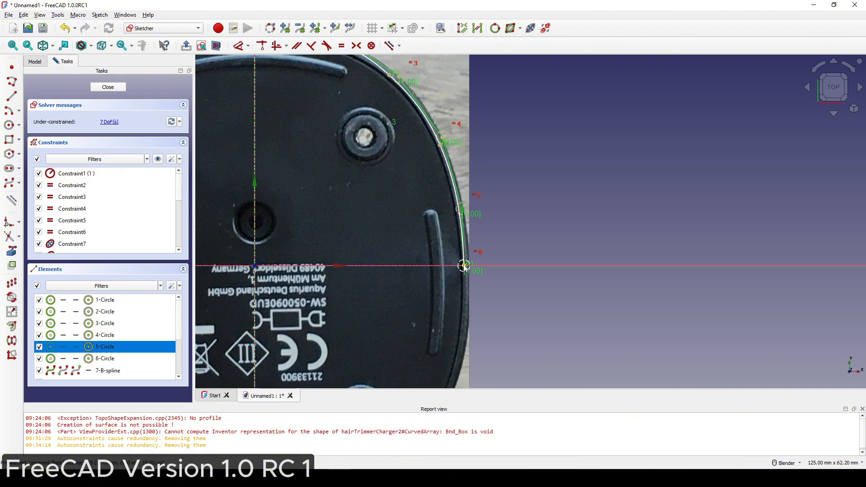
left_click(463, 267)
key("v")
scroll(513, 233, "up", 2)
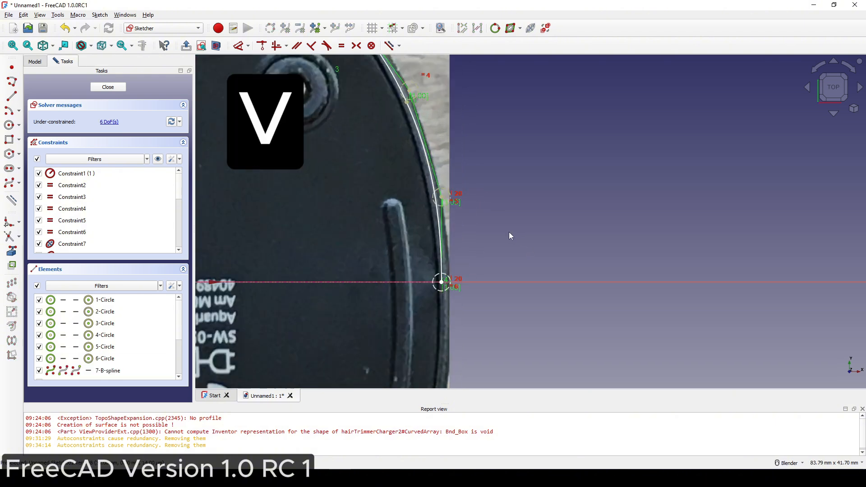
Step: Trace the lower-right quarter with a second degree-3, six-control-point B-spline from the first spline's end to the vertical reference line's lower endpoint
scroll(451, 283, "down", 4)
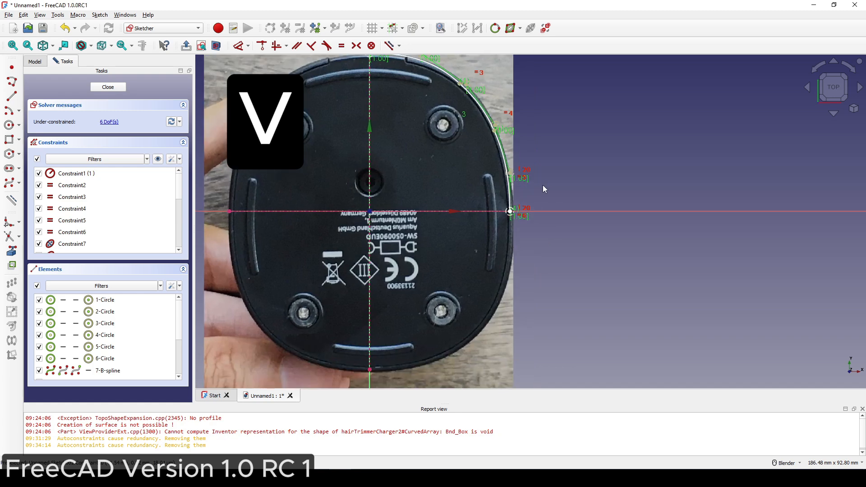
left_click(9, 182)
scroll(505, 209, "up", 1)
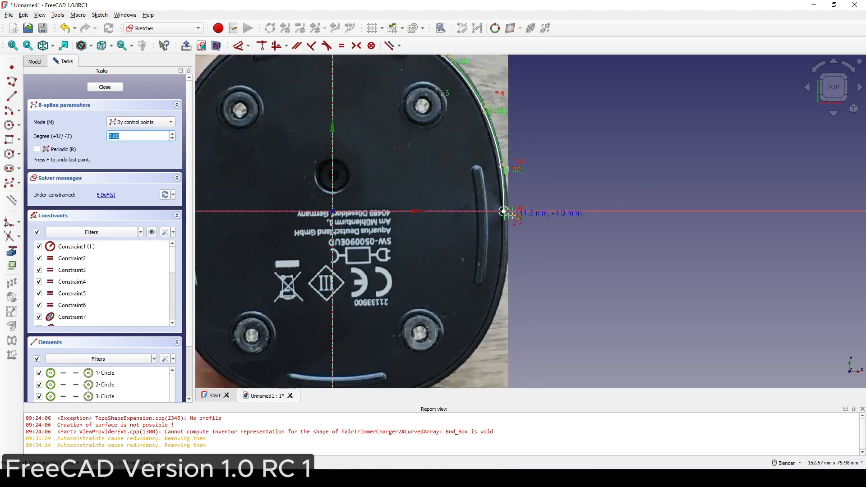
left_click(503, 211)
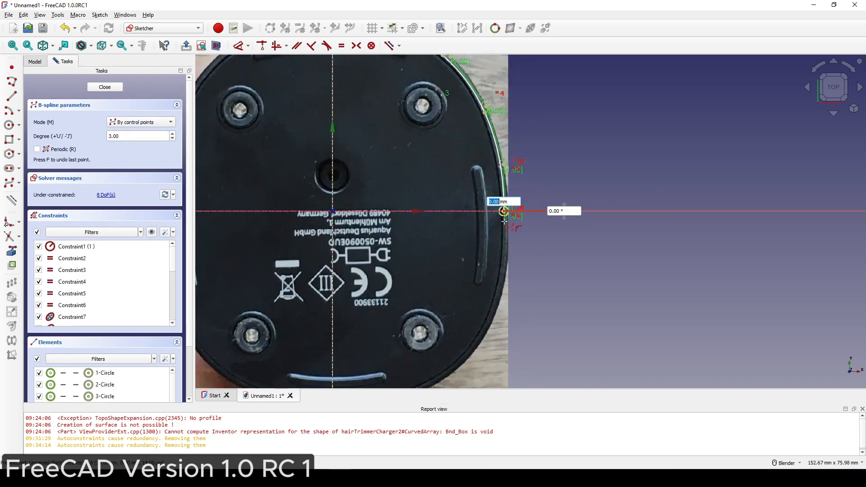
left_click(504, 251)
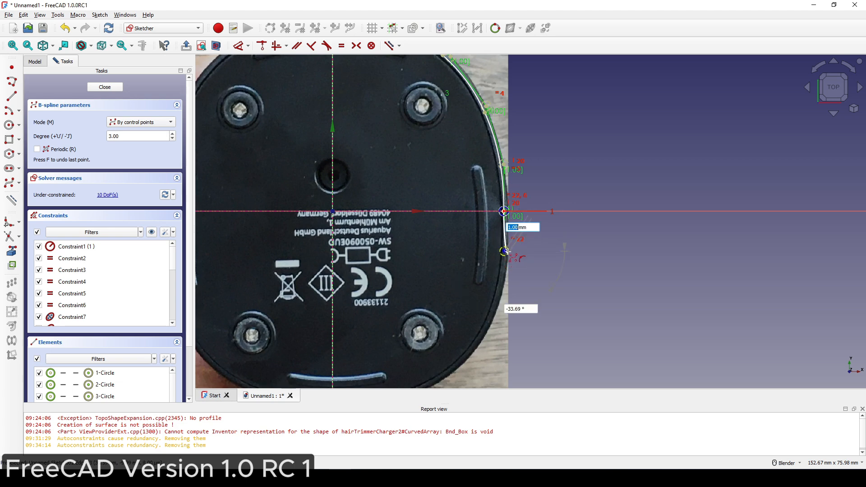
middle_click_drag(503, 251, 532, 134, "shift")
left_click(512, 222)
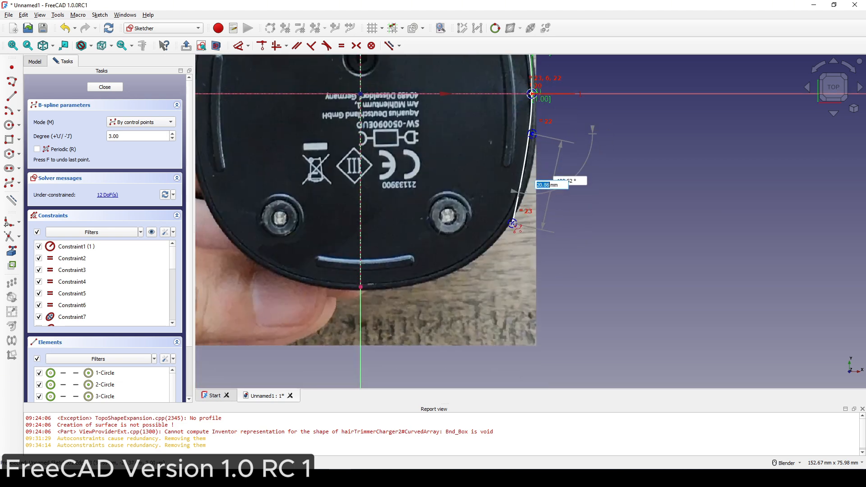
left_click(450, 274)
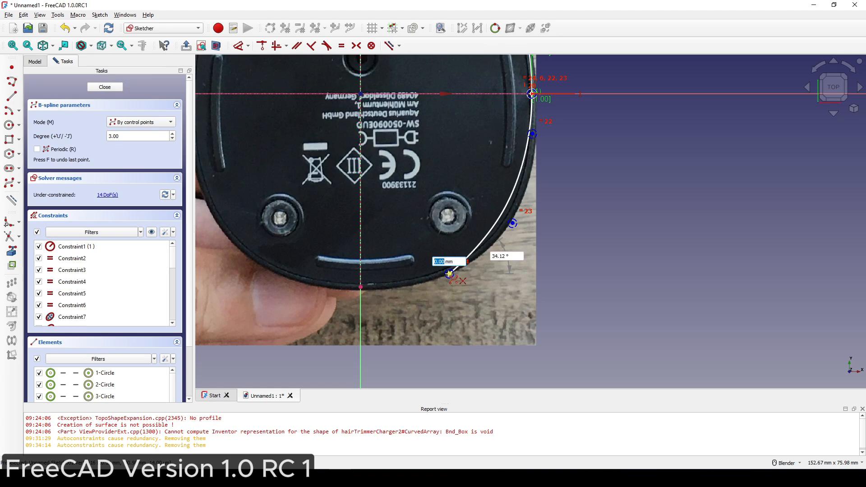
left_click(391, 287)
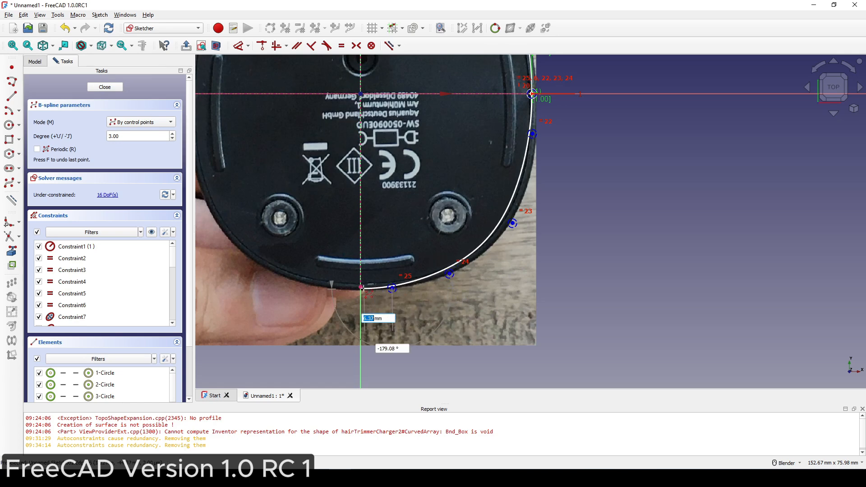
left_click(360, 286)
right_click(344, 227)
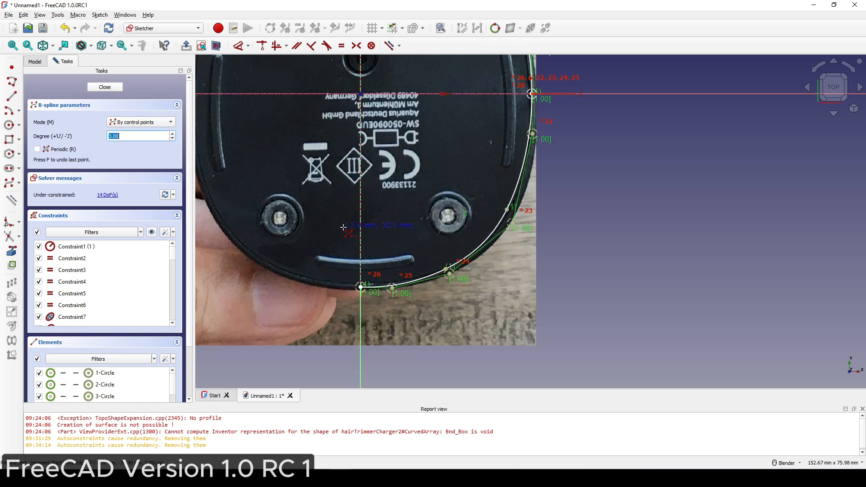
right_click(344, 226)
Step: Constrain the lower spline's last two control points horizontally at the bottom of the base outline
scroll(534, 221, "up", 1)
middle_click_drag(445, 270, 506, 245, "shift")
scroll(505, 247, "up", 1)
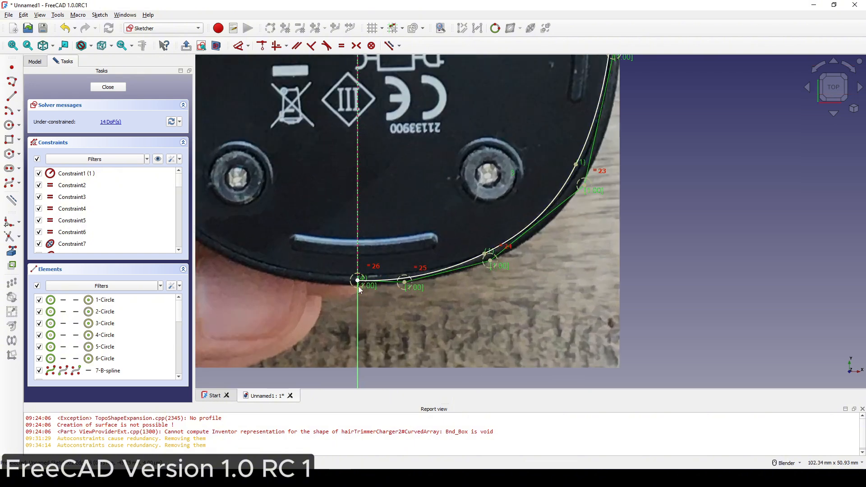
left_click(358, 281)
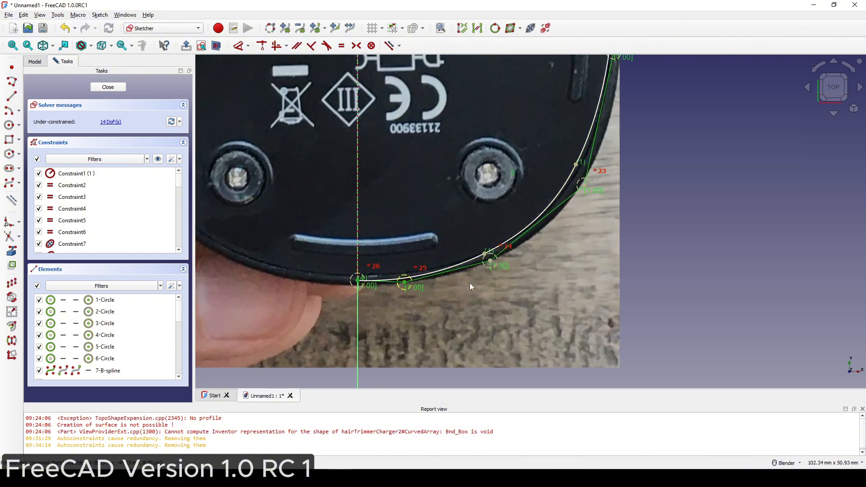
key("h")
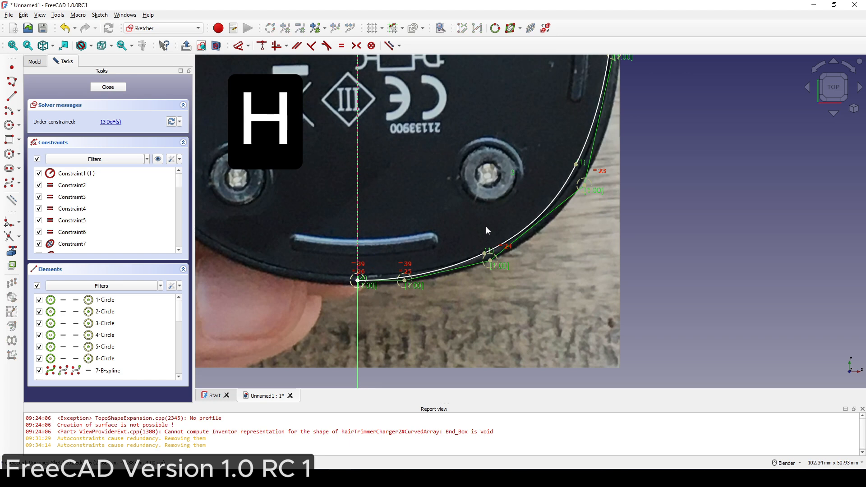
Step: Constrain the lower spline's first two control points vertically where it meets the upper spline
scroll(485, 228, "down", 3)
middle_click_drag(519, 174, 469, 250, "shift")
scroll(505, 215, "up", 3)
left_click(499, 219)
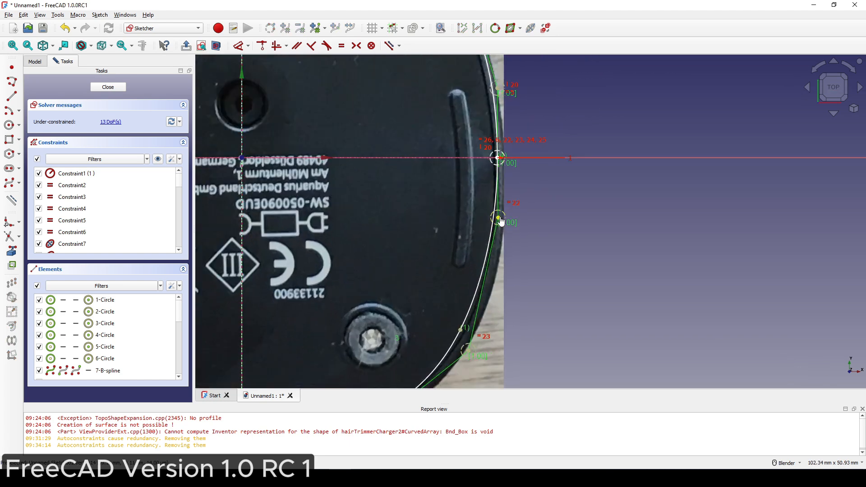
left_click(497, 158)
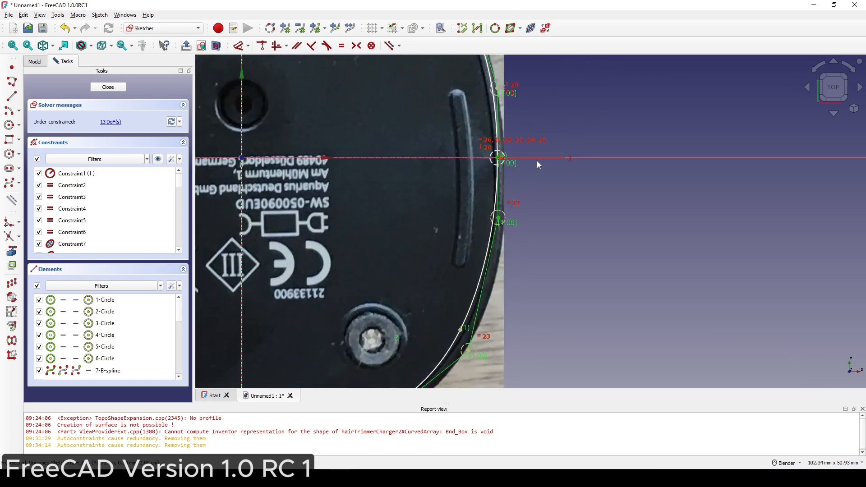
key("v")
Step: Adjust the lower spline's two middle control points outward so the curve follows the base's edge in the photo
scroll(539, 168, "down", 2)
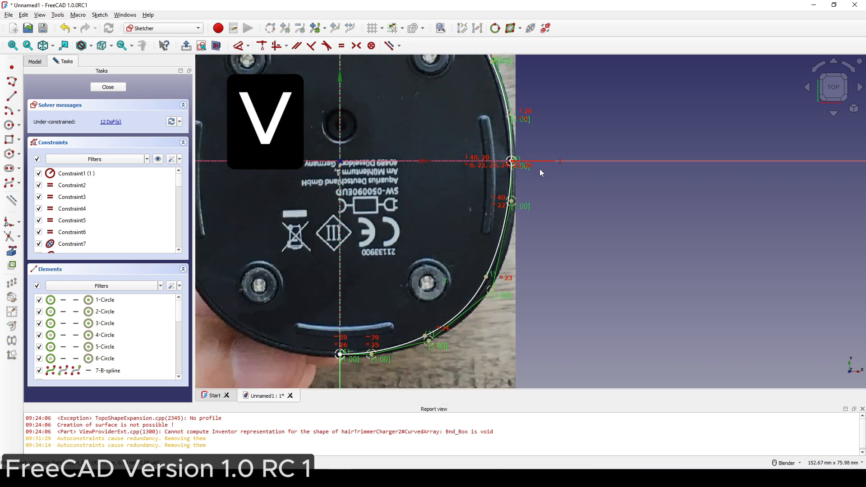
left_click_drag(507, 270, 523, 272)
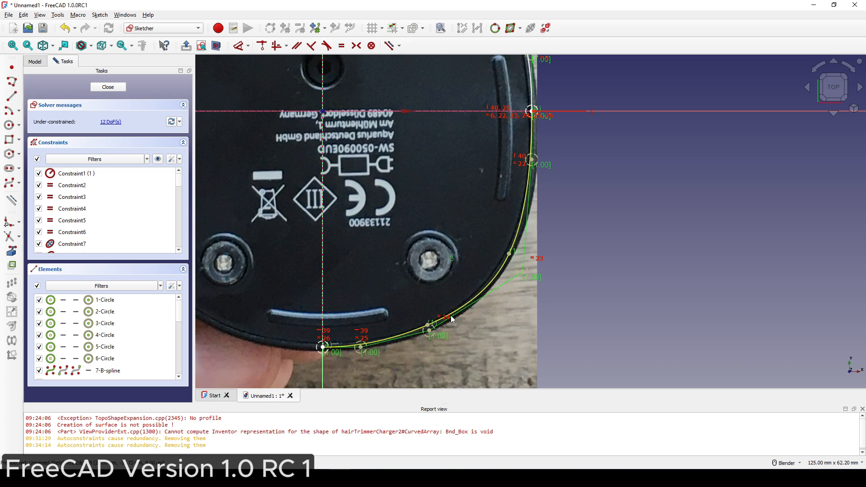
left_click_drag(431, 335, 430, 339)
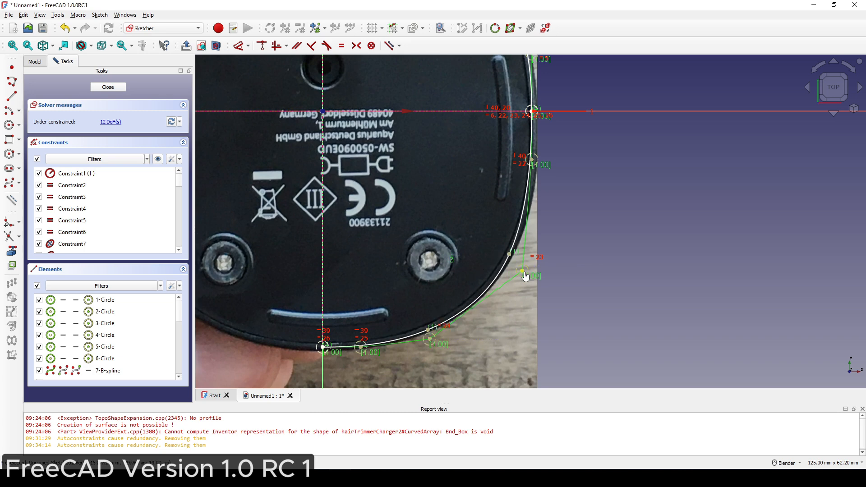
left_click_drag(524, 271, 522, 266)
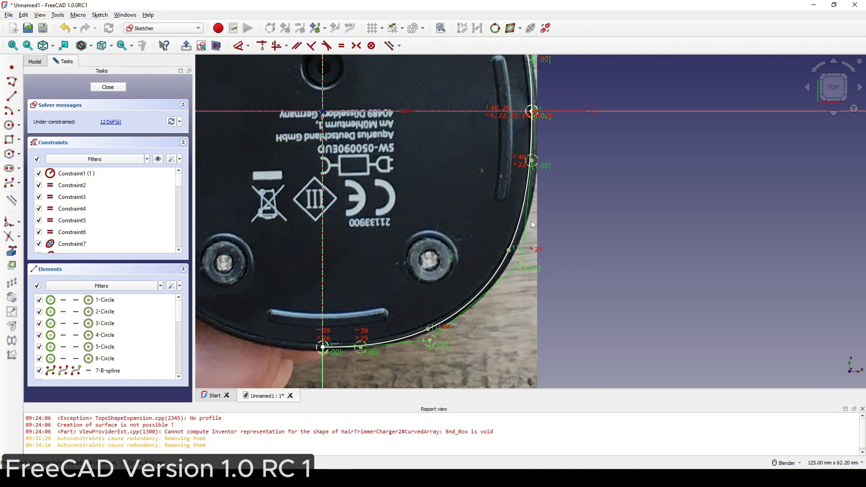
scroll(593, 166, "down", 5)
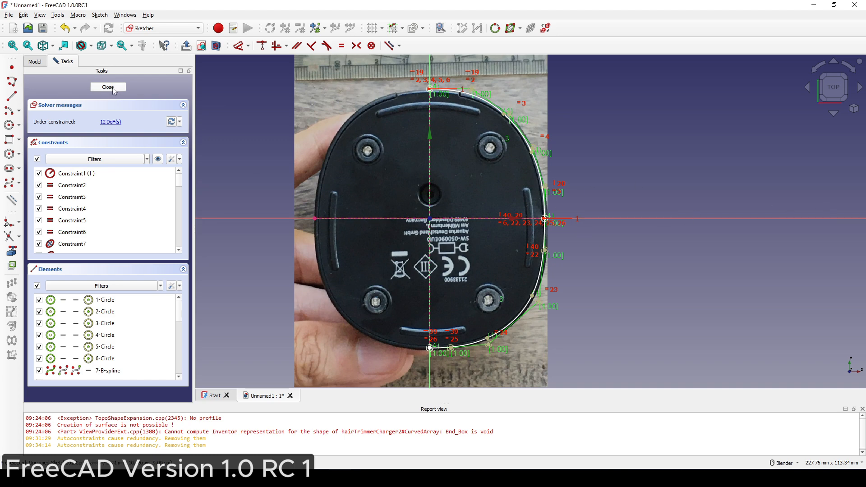
Step: Finish the base outline sketch and mirror it across the YZ plane with the Part Mirroring command
left_click(112, 91)
mouse_move(471, 185)
middle_mouse_down()
mouse_move(478, 207)
mouse_move(543, 214)
mouse_move(555, 198)
middle_mouse_up()
left_click(590, 246)
left_click(68, 120)
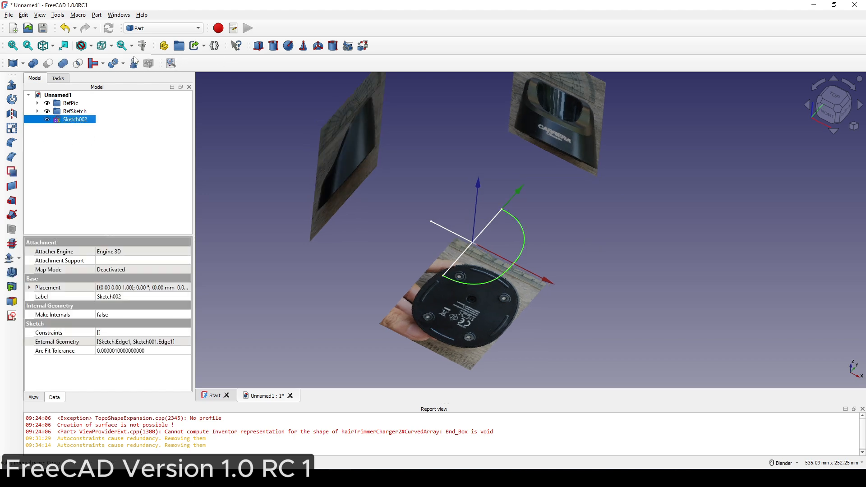
left_click(95, 15)
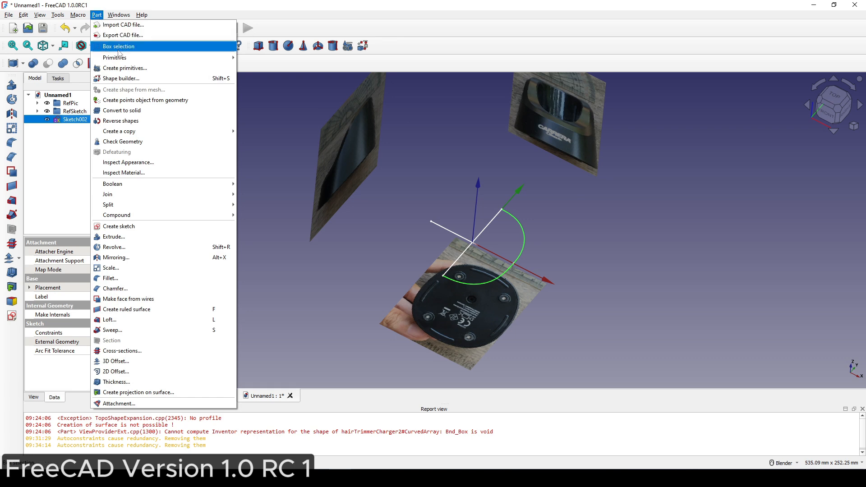
left_click(118, 257)
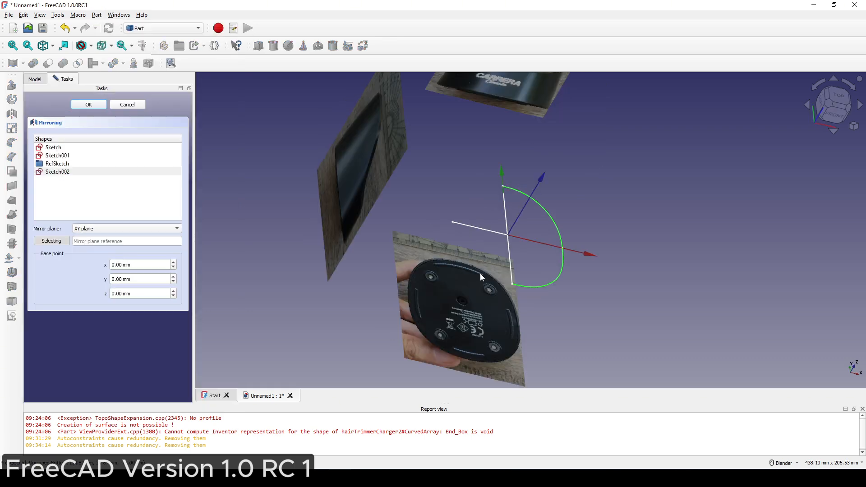
left_click(148, 227)
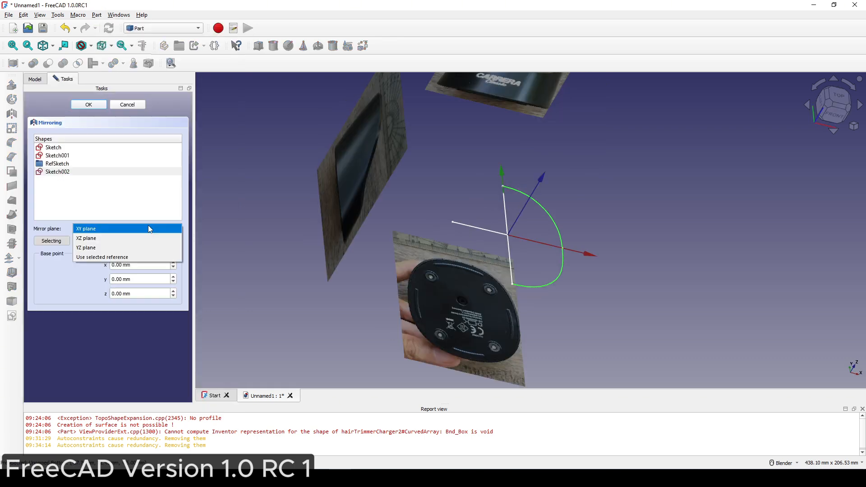
left_click(109, 248)
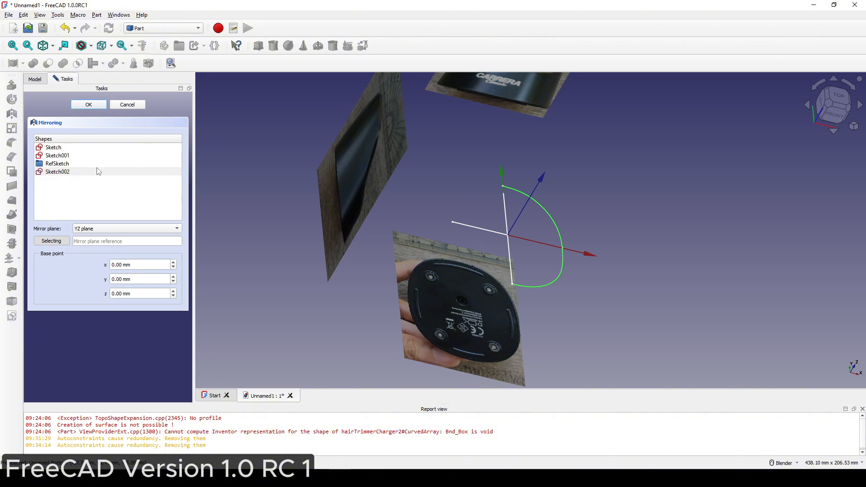
left_click(89, 105)
Step: Join the mirrored half and both original splines into one closed base outline with the Curves workbench's Join Curve command
mouse_move(595, 264)
middle_mouse_down()
mouse_move(534, 236)
mouse_move(535, 278)
middle_mouse_up()
middle_click_drag(521, 269, 498, 265)
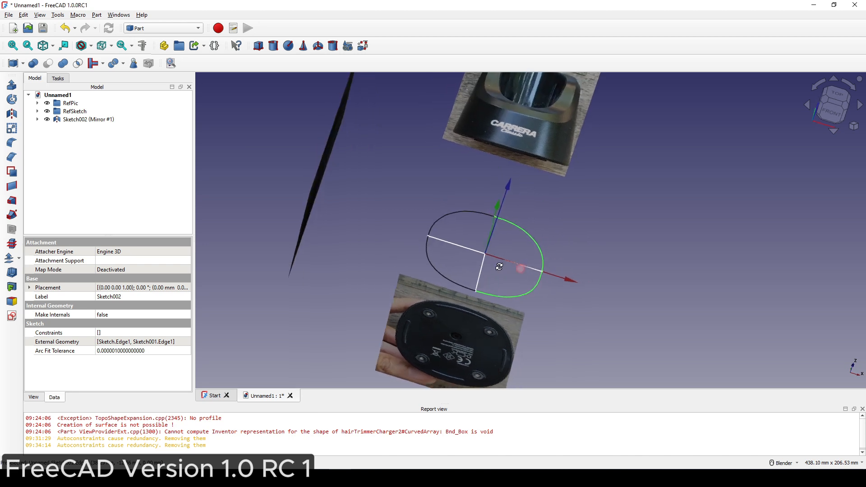
middle_click_drag(552, 220, 557, 231, "shift")
left_click(557, 233)
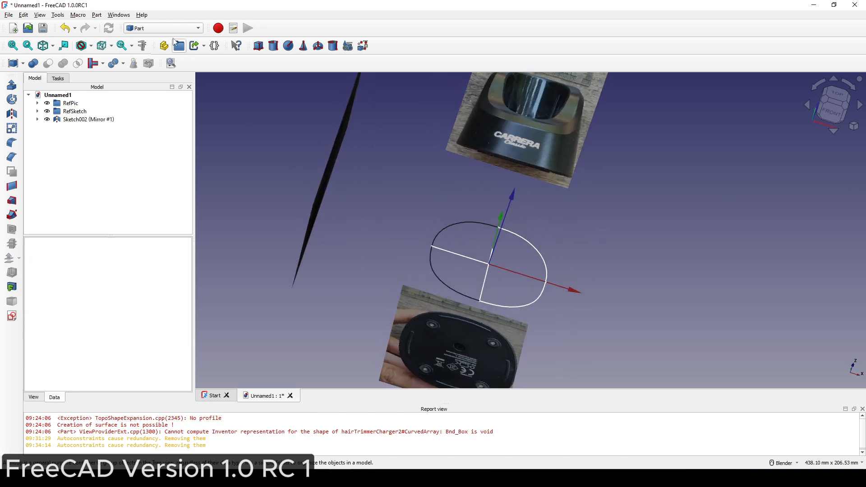
left_click(163, 28)
left_click(154, 150)
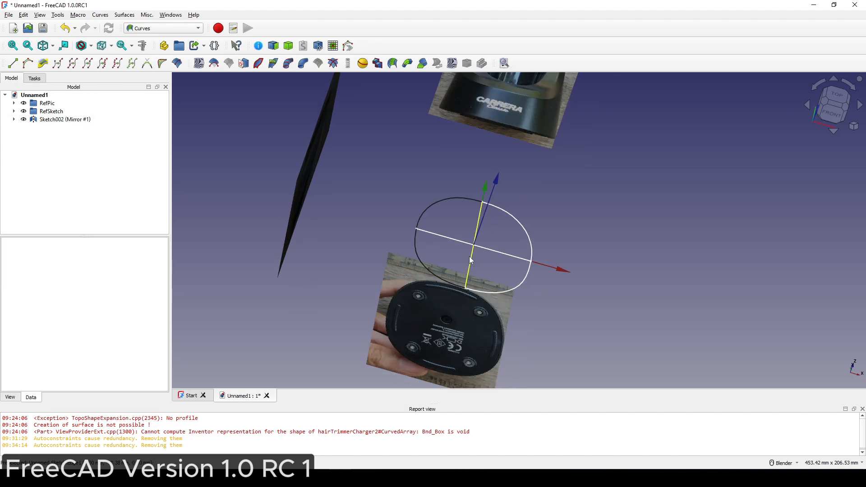
left_click(430, 213)
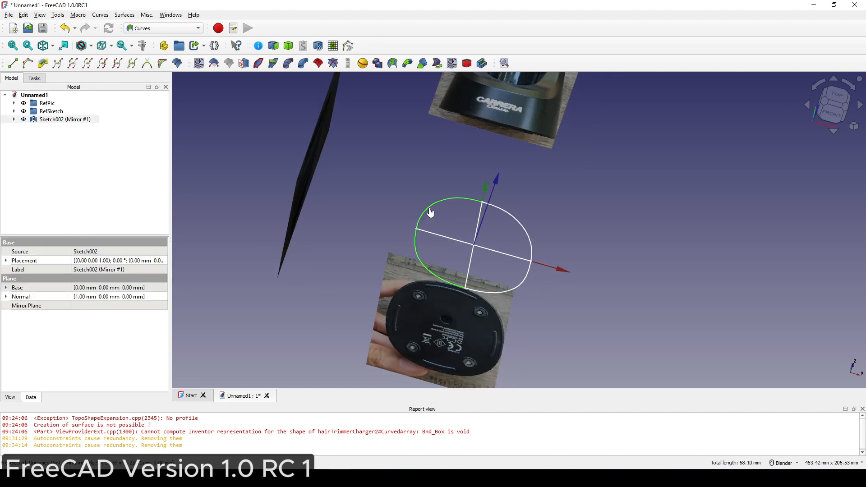
left_click(521, 230)
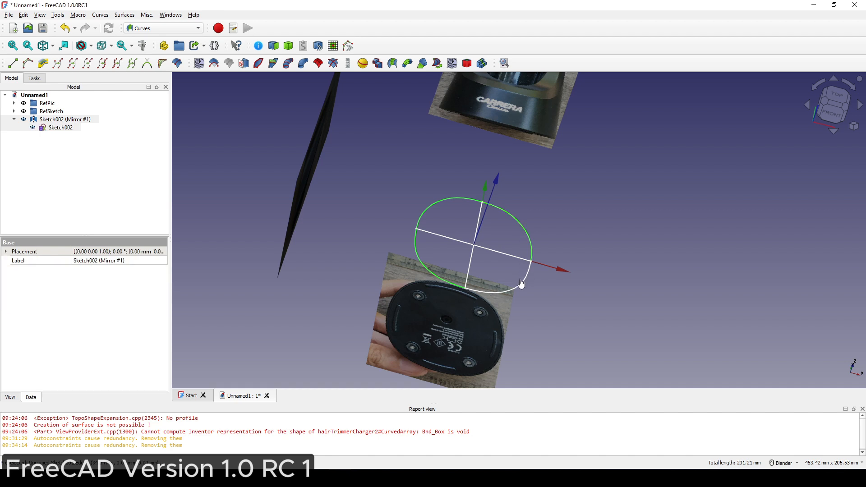
left_click(519, 288)
left_click(74, 66)
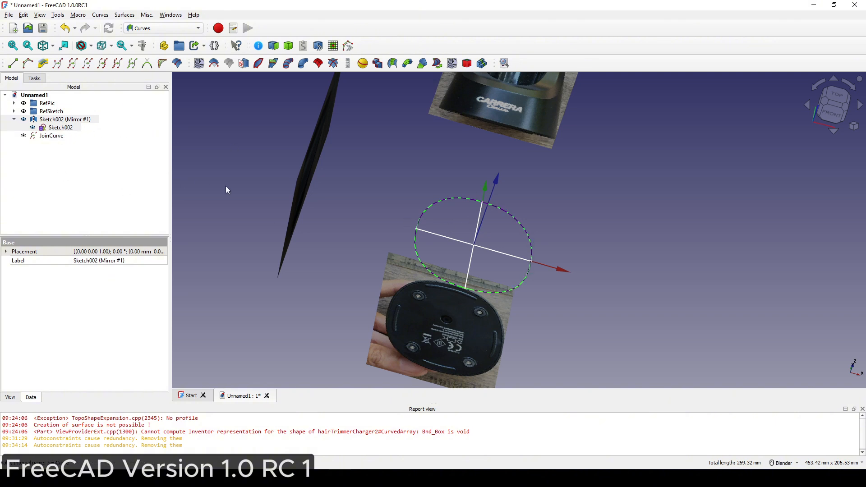
Step: Hide the mirrored outline and its source sketch, keeping only the joined curve visible with the reference geometry
key("space")
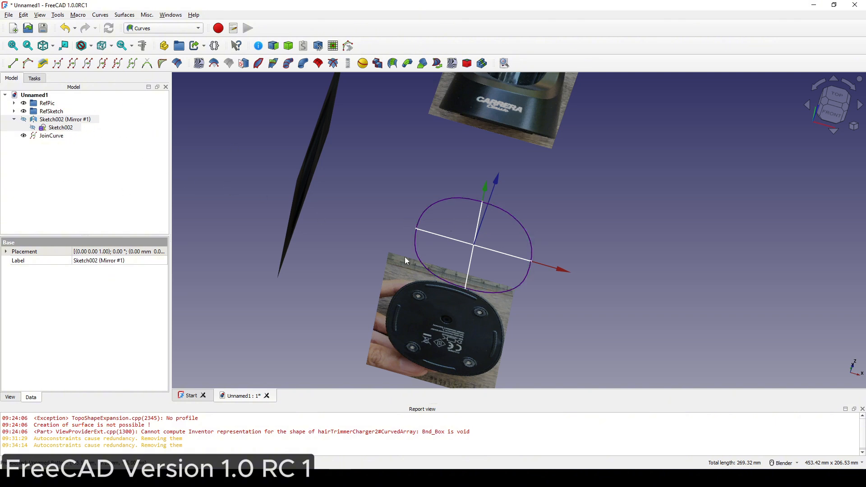
left_click(488, 293)
middle_click_drag(489, 293, 440, 269)
left_click(534, 216)
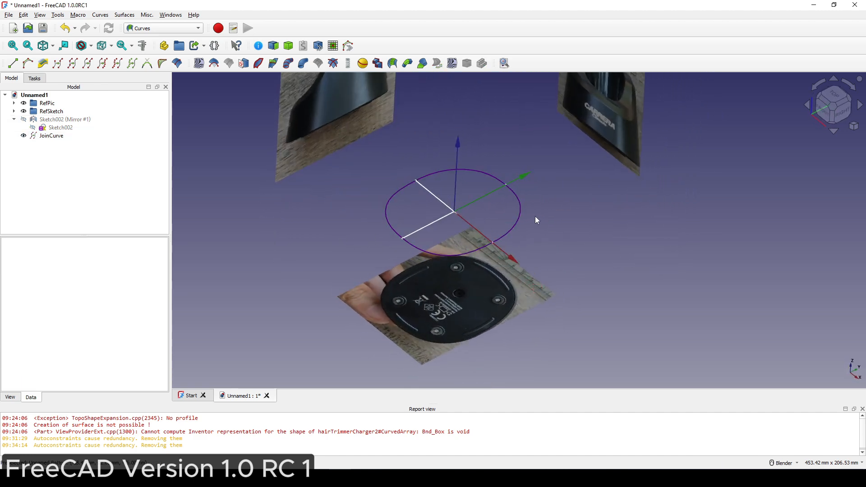
Step: Switch to the Part workbench and create a new sketch on the YZ plane
middle_click_drag(534, 216, 518, 243)
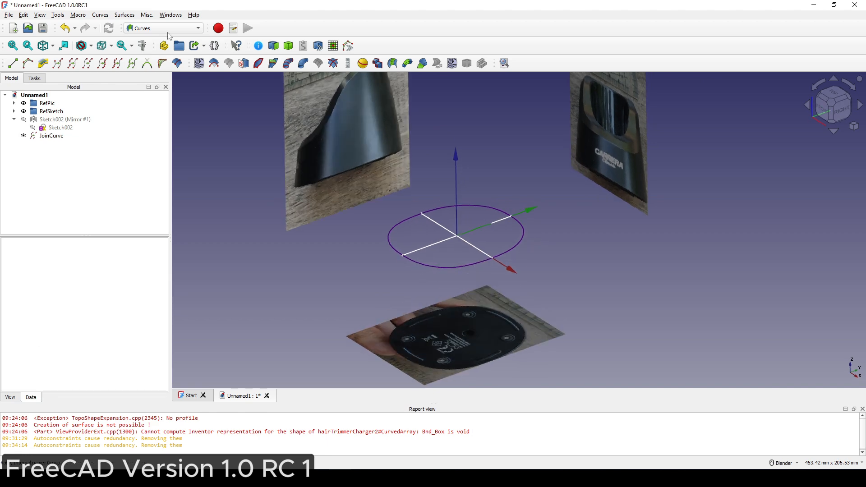
left_click(168, 29)
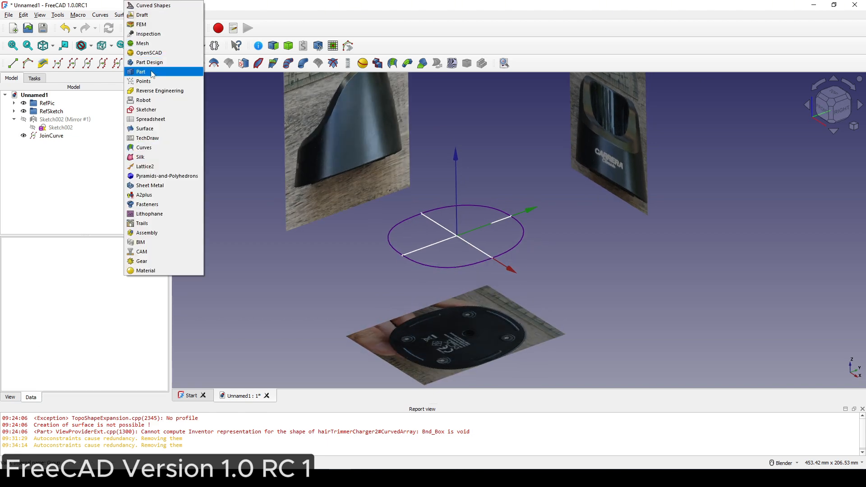
left_click(167, 71)
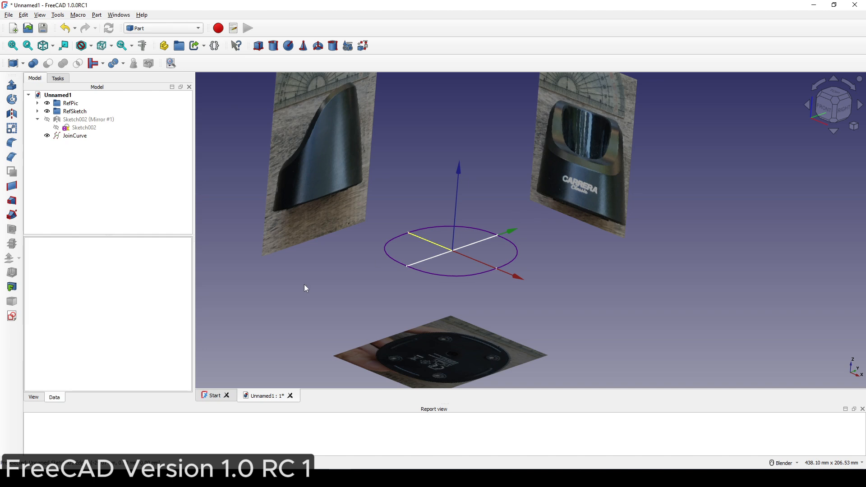
left_click(12, 315)
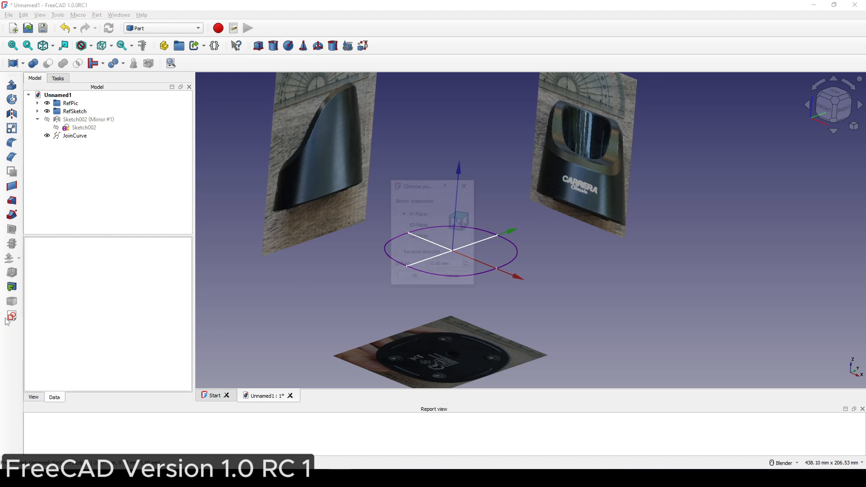
left_click(412, 237)
left_click(414, 278)
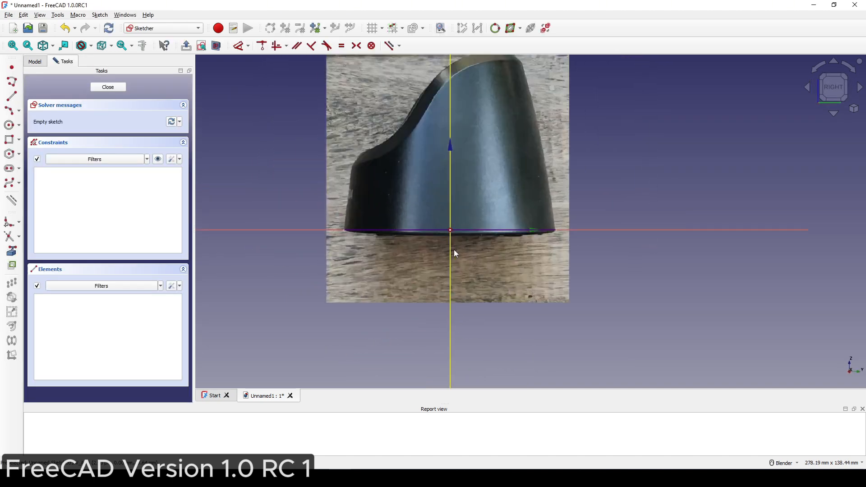
Step: Import the base's front-to-back reference line into the sketch as external geometry
mouse_move(468, 212)
middle_mouse_down()
mouse_move(472, 239)
mouse_move(483, 235)
mouse_move(545, 290)
mouse_move(449, 259)
middle_mouse_up()
left_click(11, 251)
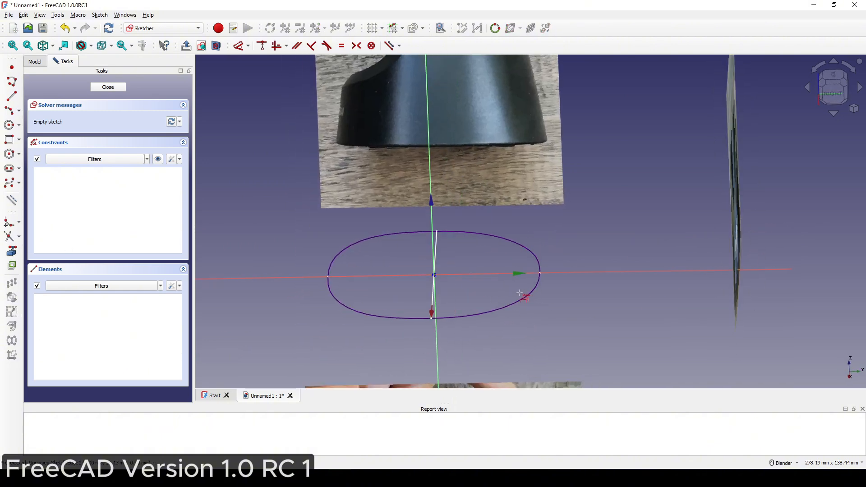
left_click(483, 274)
right_click(483, 273)
middle_click_drag(377, 287, 373, 300, "shift")
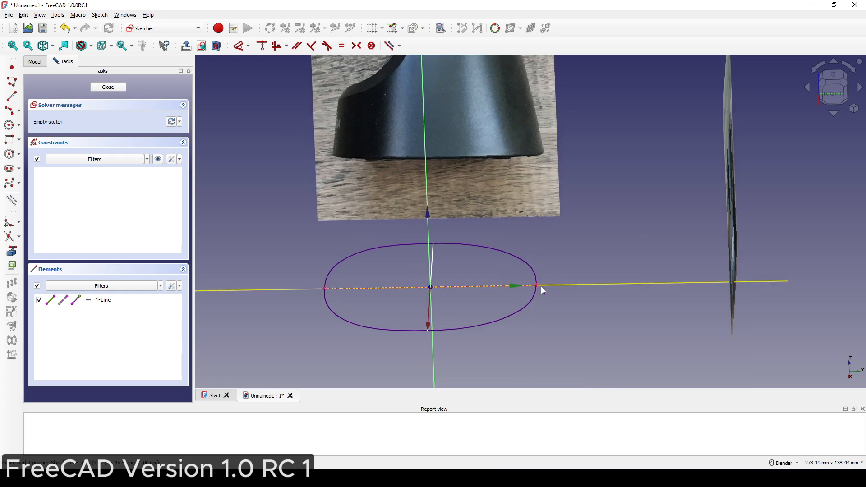
scroll(541, 290, "down", 3)
Step: Draw a slanted line from the reference line's front end along the stand's front edge, rising about 100 mm in the side photo
left_click(833, 93)
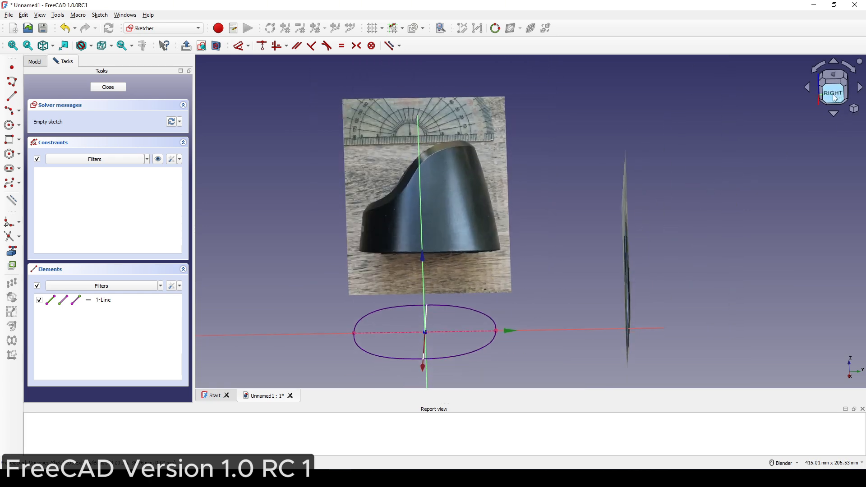
left_click(12, 96)
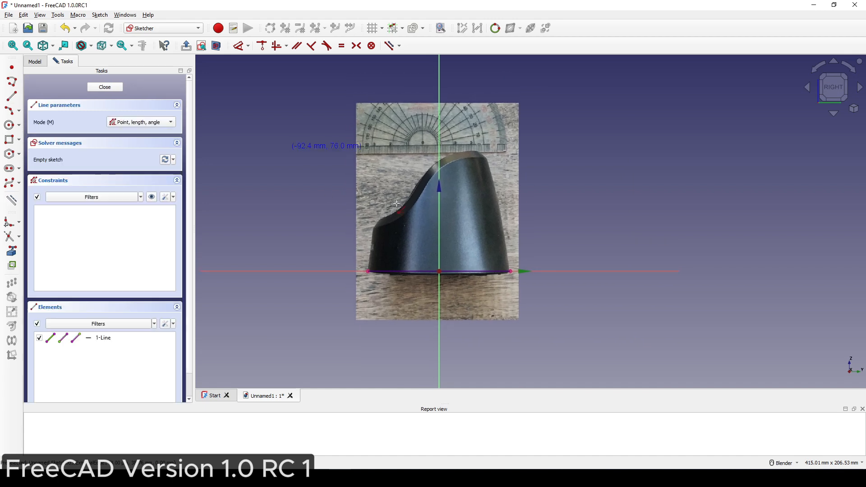
left_click(368, 271)
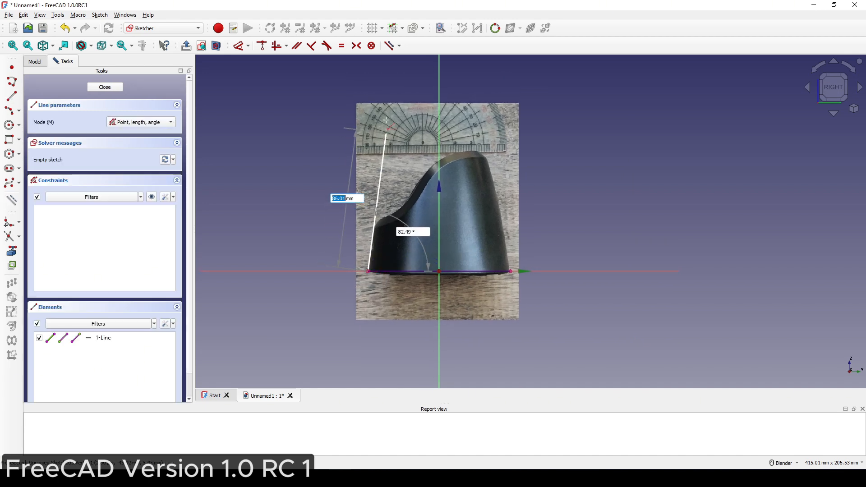
left_click(387, 108)
middle_click_drag(432, 123, 426, 133, "shift")
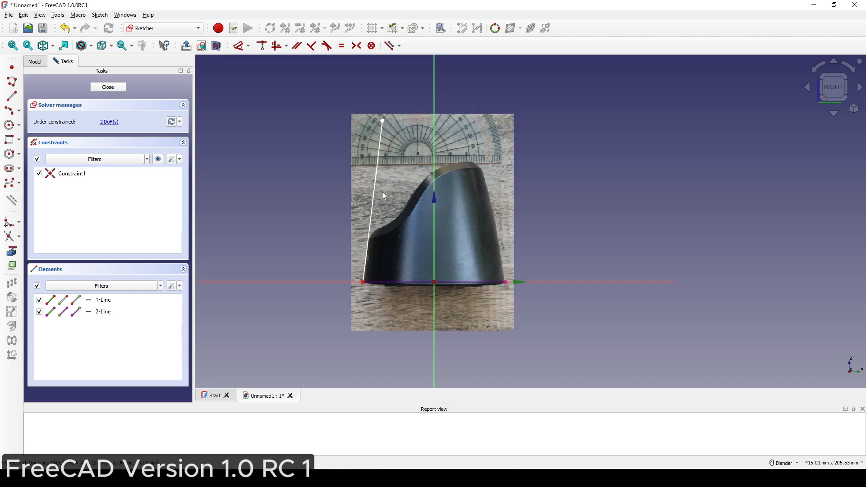
Step: Constrain the slanted line's upper endpoint to a vertical height of 100 mm above the base
left_click(382, 121)
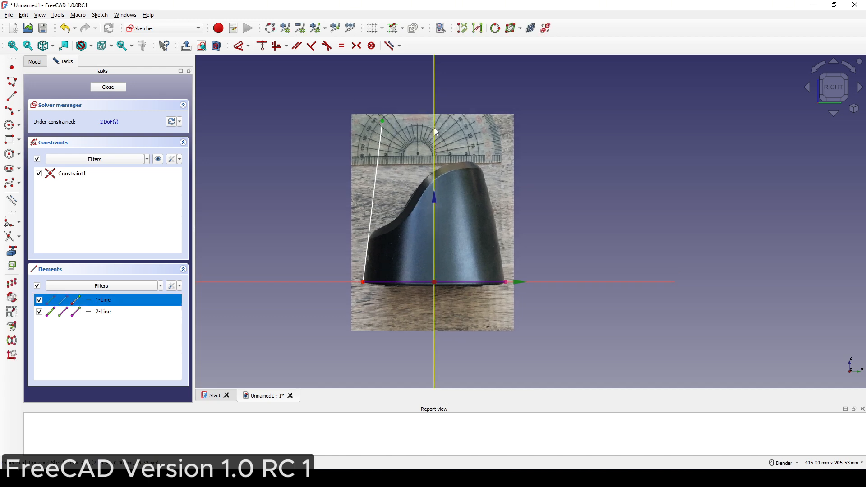
key("d")
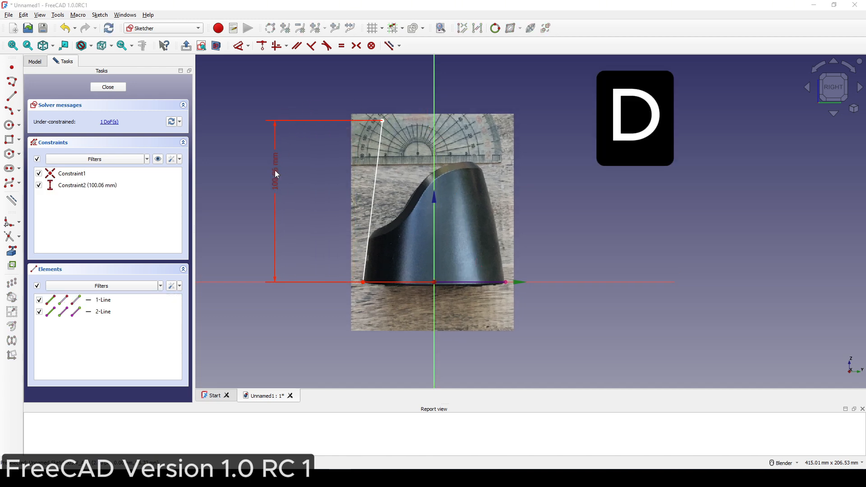
left_click(276, 174)
type("100mm")
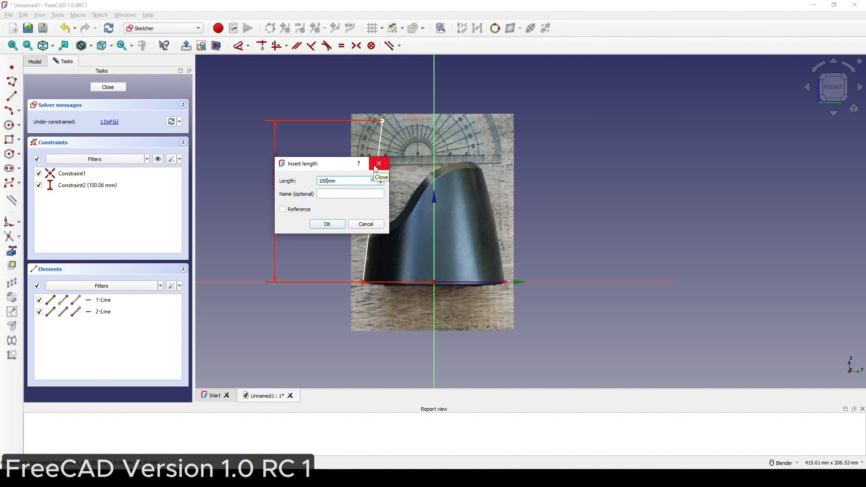
key("Return")
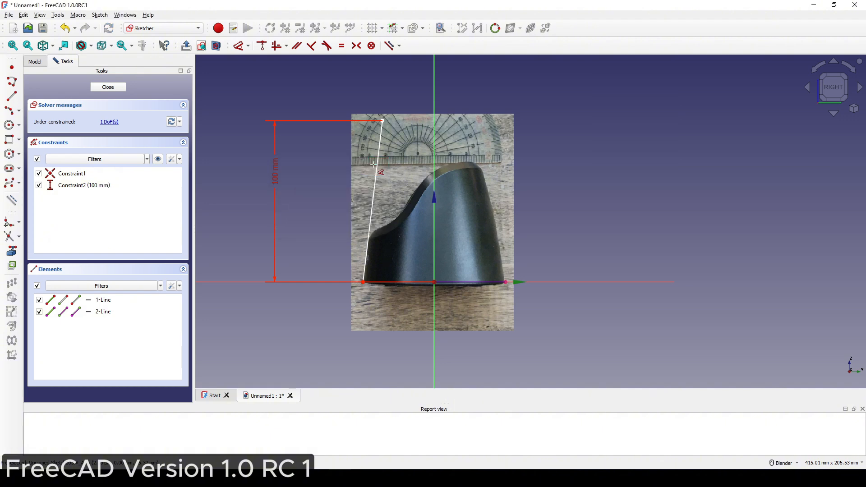
Step: Constrain the angle between the slanted front line and the horizontal axis to 83°
left_click(373, 197)
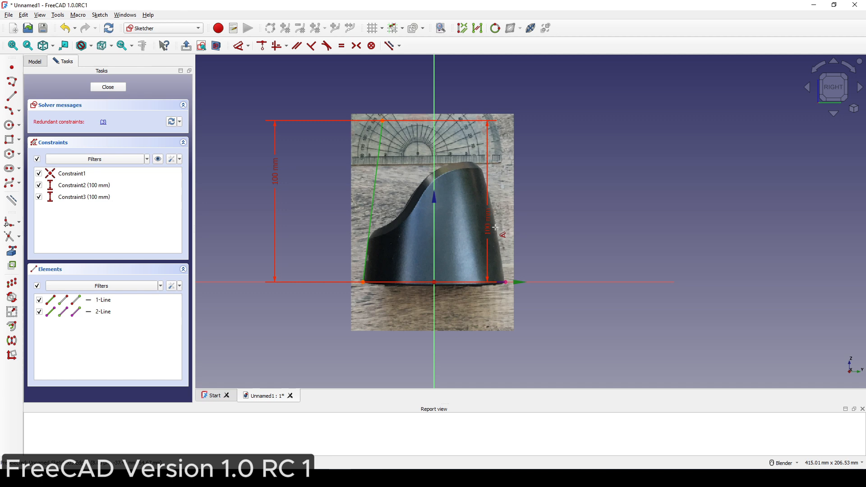
left_click(550, 282)
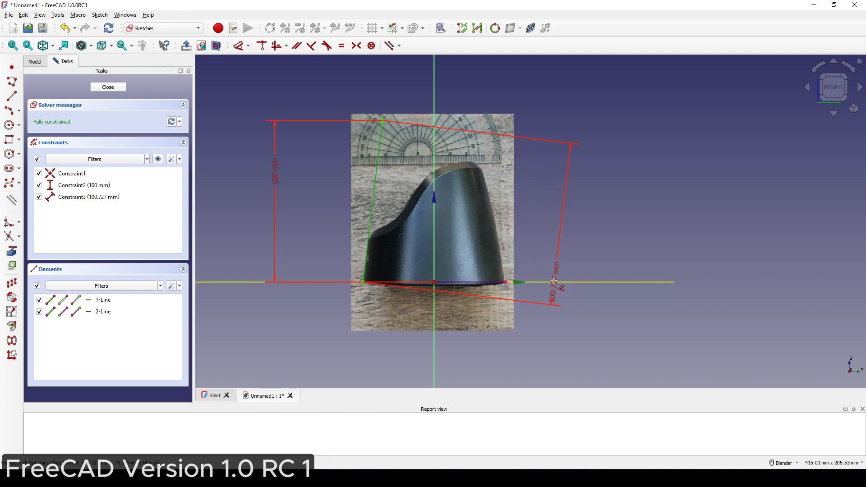
left_click(404, 221)
type("83")
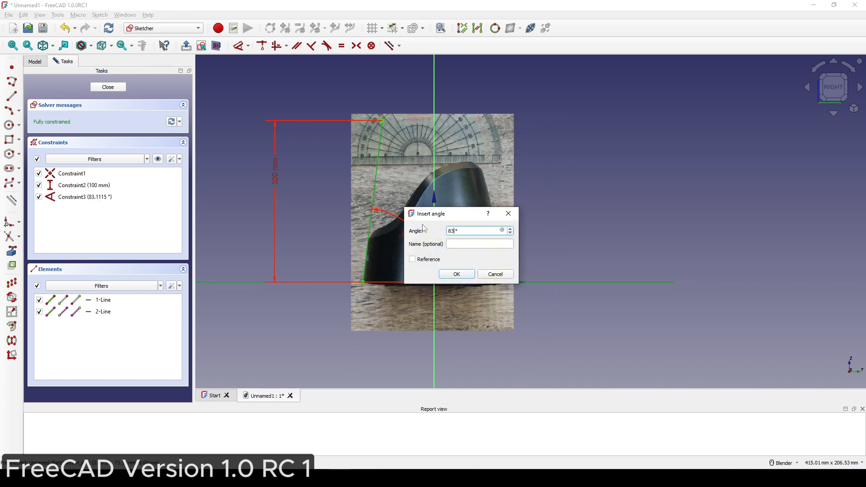
key("Return")
key("Escape")
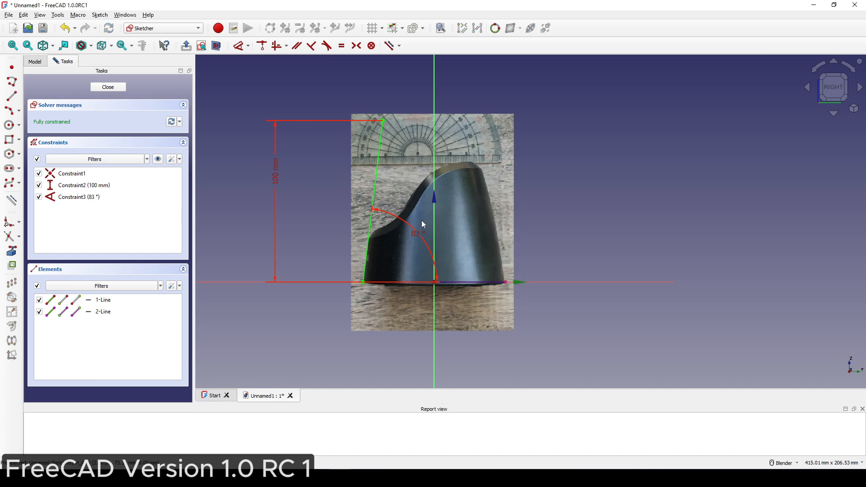
Step: Draw a three-point arc from the reference line's rear end up along the stand's back edge in the side photo
middle_click_drag(529, 211, 513, 232, "shift")
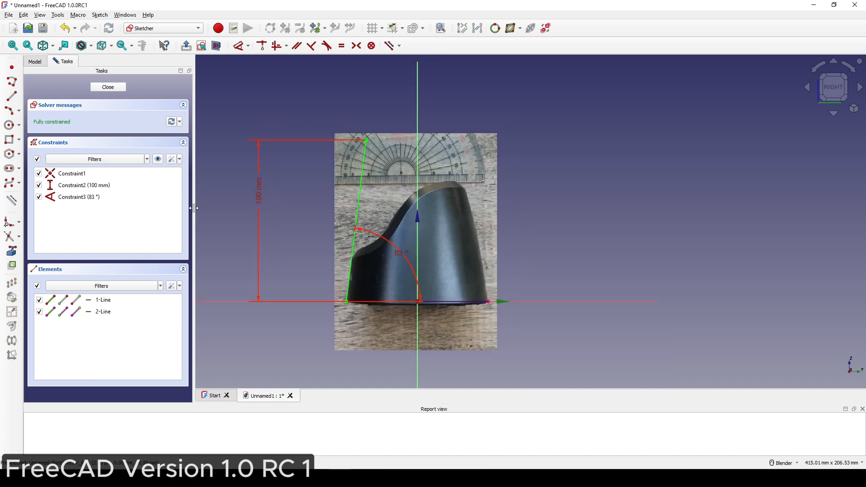
left_click(10, 111)
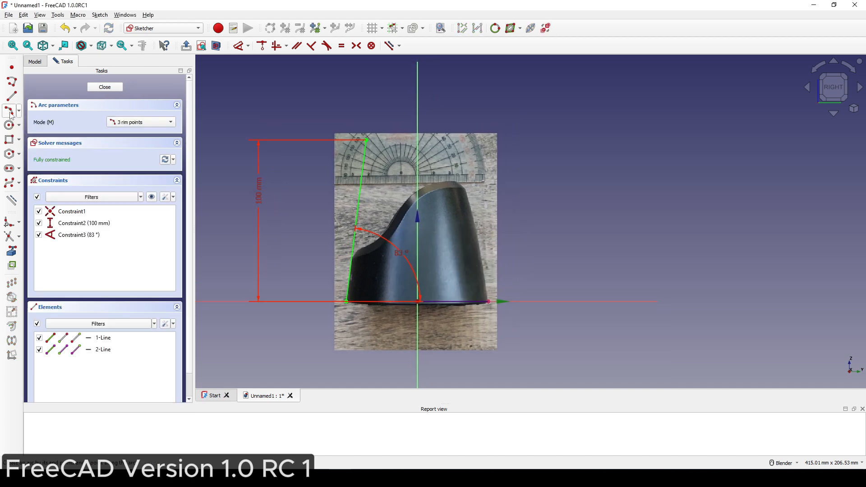
left_click(489, 300)
left_click(445, 126)
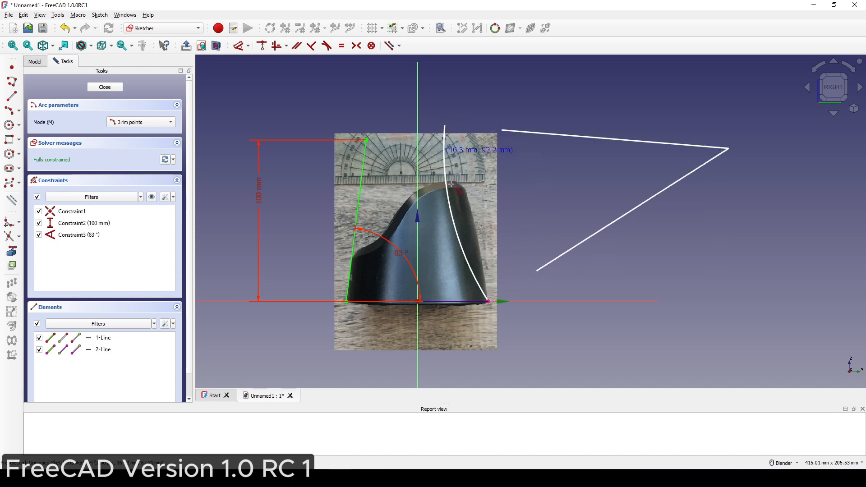
left_click(474, 208)
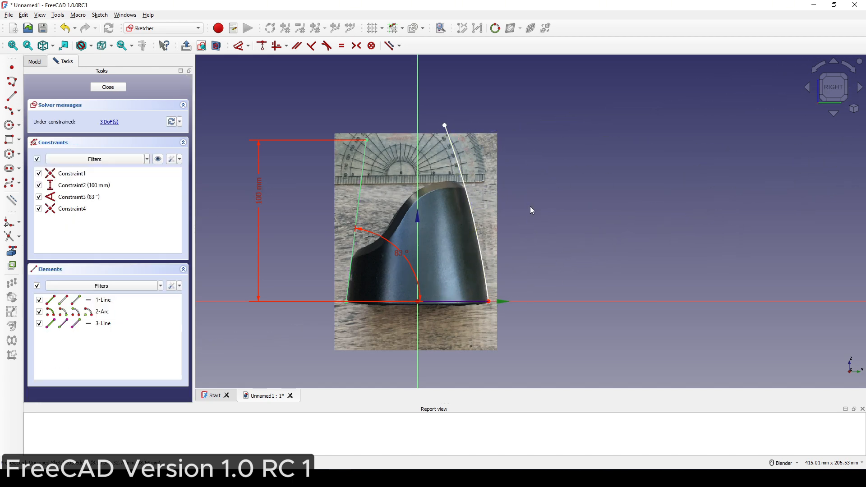
Step: Constrain the arc's upper endpoint horizontally level with the slanted front line's upper endpoint
left_click(443, 139)
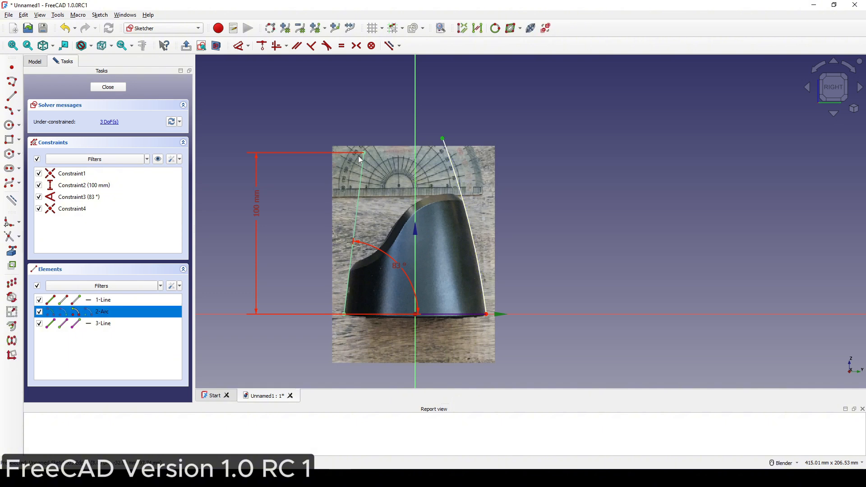
left_click(362, 153)
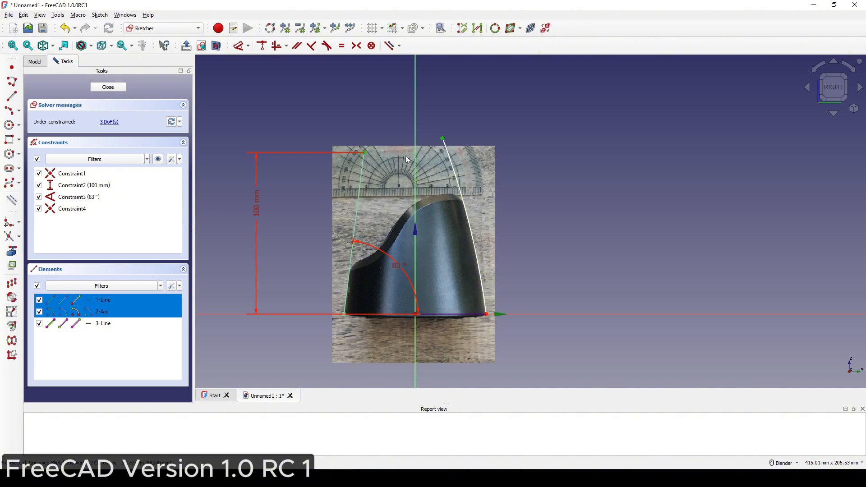
key("h")
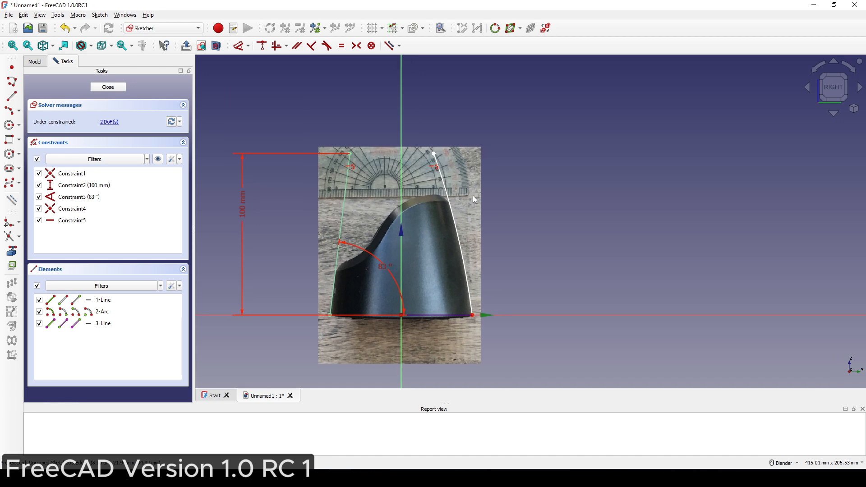
Step: Constrain the radius of the back edge arc to 650 mm
left_click(461, 225)
key("d")
left_click(547, 207)
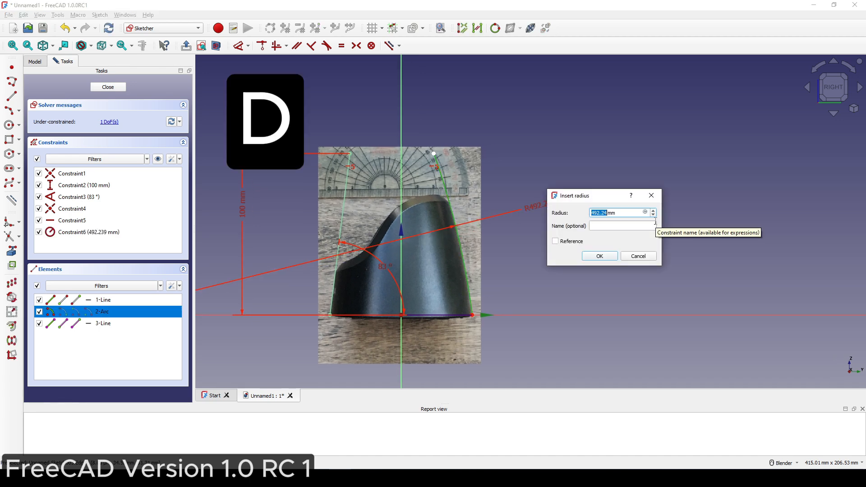
type("650")
key("Return")
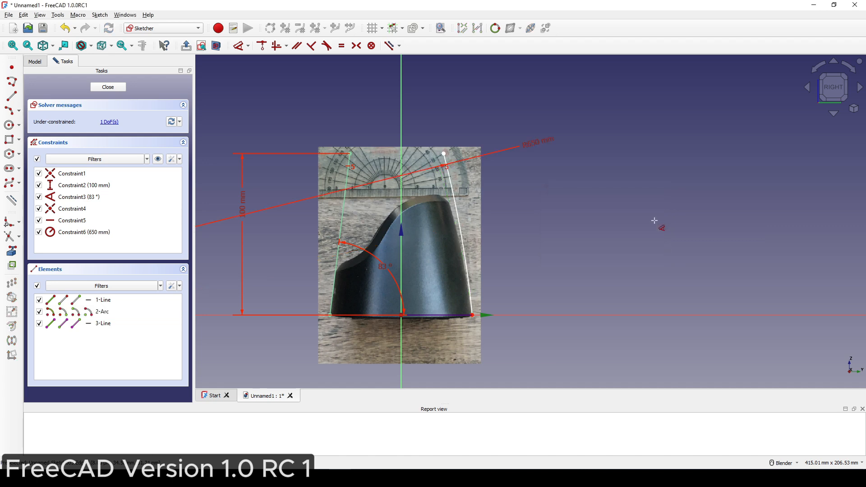
key("Escape")
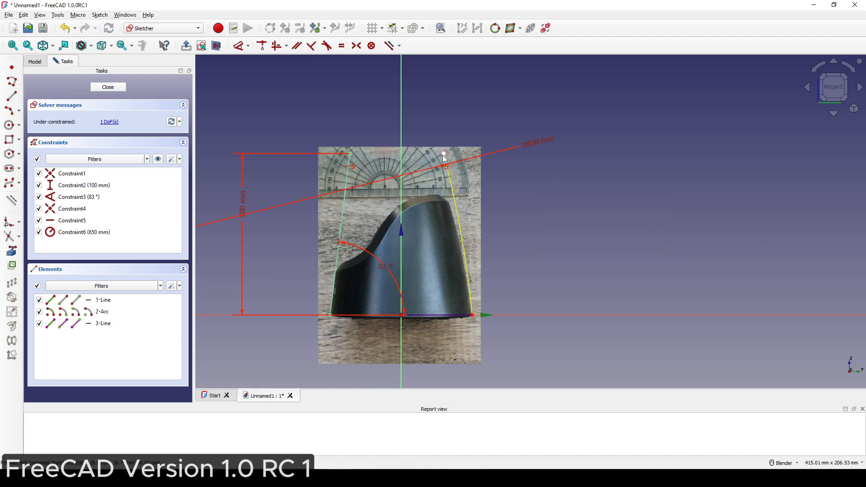
Step: Move the arc's upper endpoint to follow the photo's back edge and constrain its horizontal distance from the front line's upper endpoint to 52 mm
left_click_drag(445, 157, 496, 158)
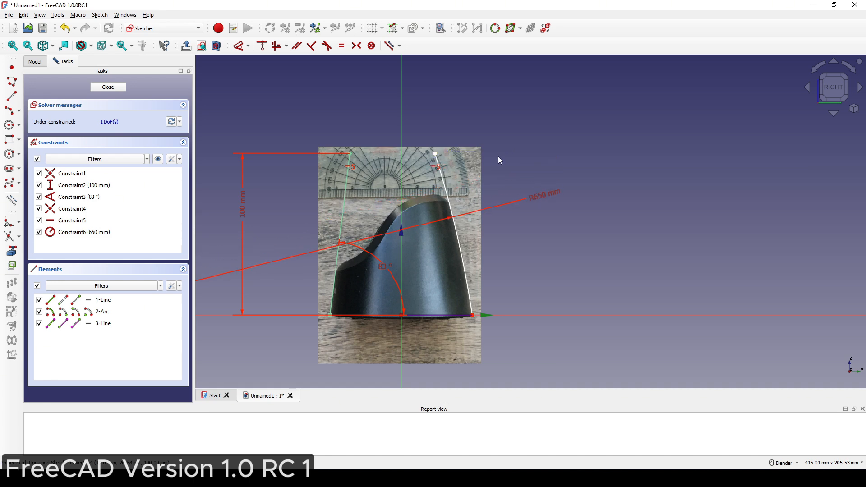
left_click(349, 153)
left_click(435, 155)
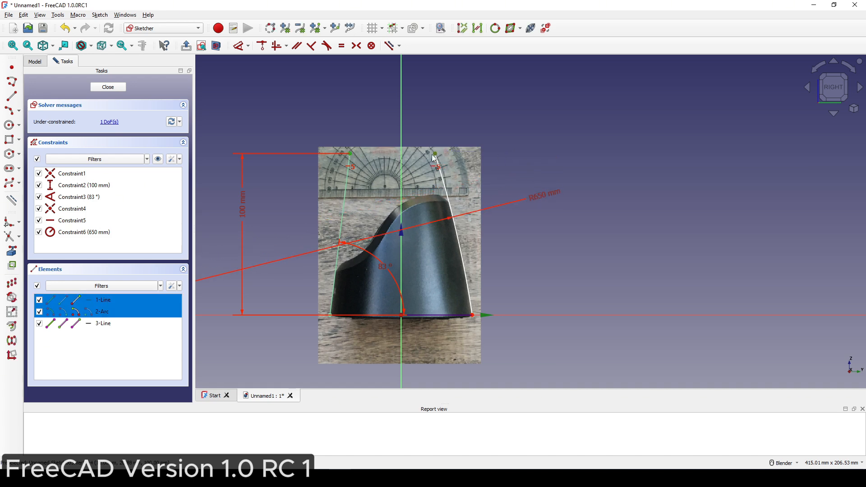
key("l")
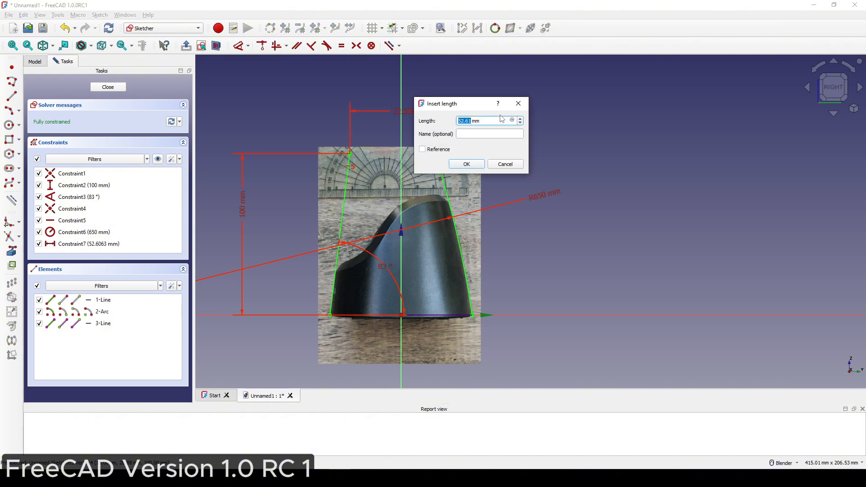
type("53")
key("Return")
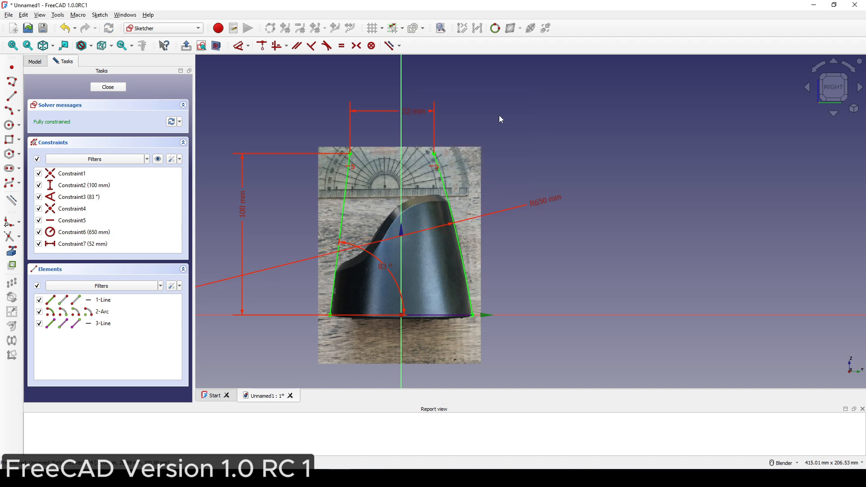
Step: Set the horizontal distance between the upper endpoints of the front line and back arc to 53 mm
double_click(417, 112)
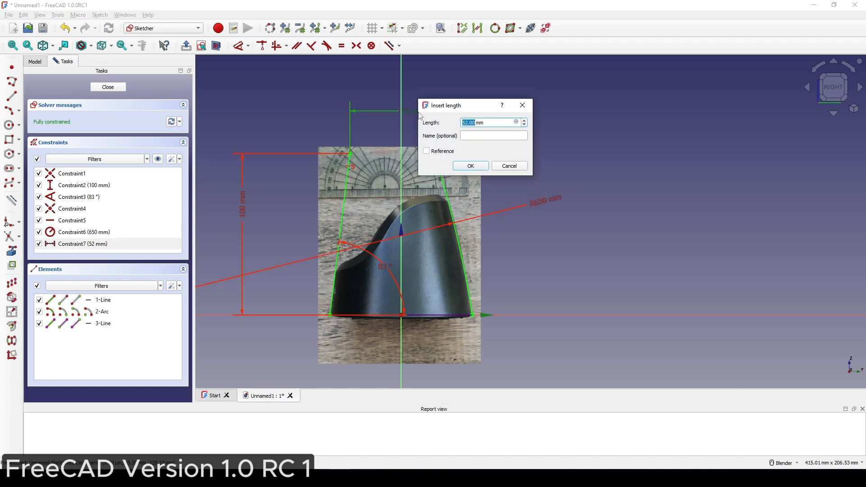
type("53")
left_click(481, 166)
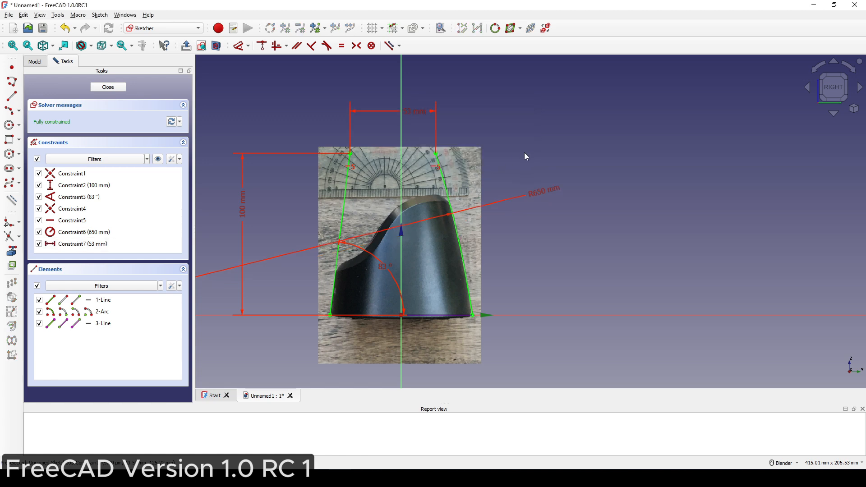
right_click(527, 152)
left_click(494, 137)
mouse_move(468, 124)
middle_mouse_down("shift")
mouse_move(462, 110)
mouse_move(527, 133)
mouse_move(520, 135)
middle_mouse_up("shift")
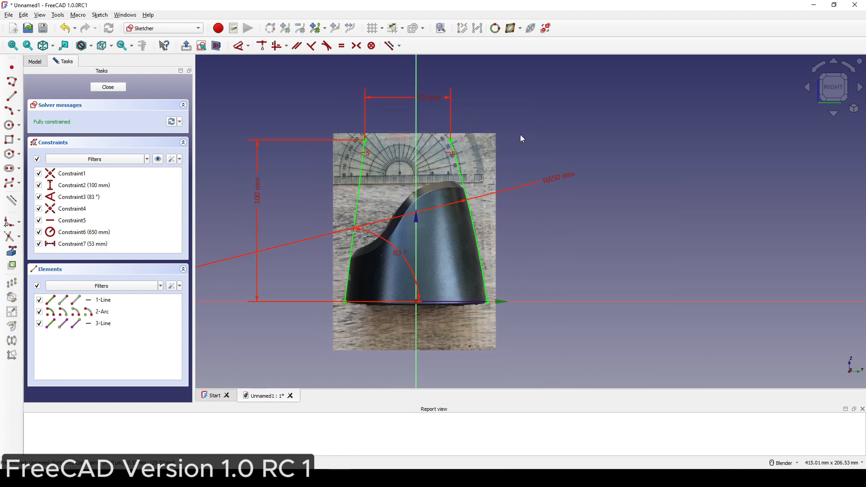
Step: Close the side profile sketch and create a new sketch on the XZ-Plane
left_click(107, 86)
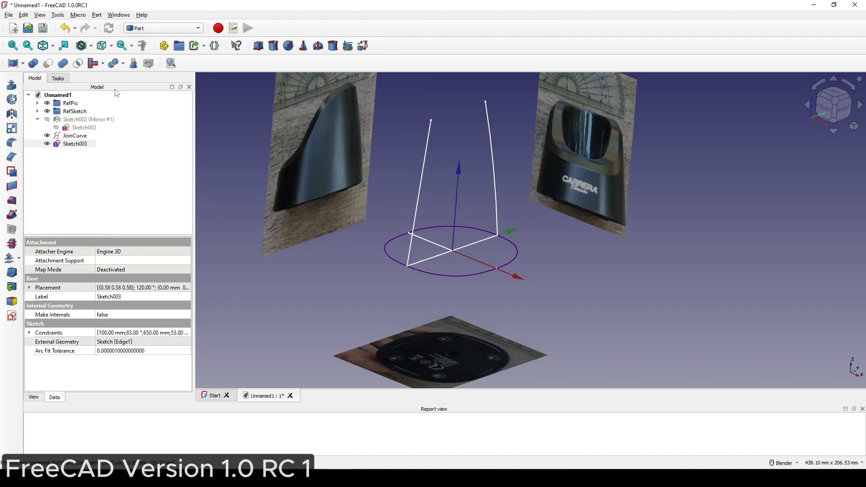
mouse_move(537, 244)
middle_mouse_down()
mouse_move(672, 274)
mouse_move(586, 290)
middle_mouse_up()
left_click(672, 274)
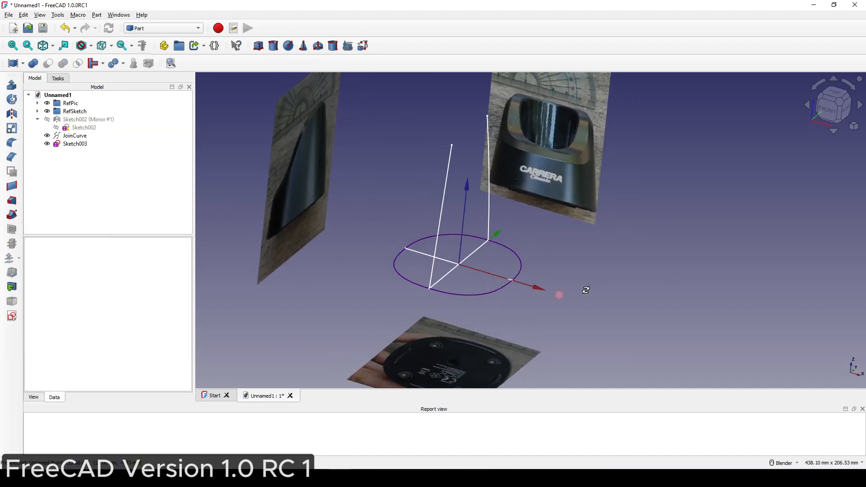
middle_click_drag(575, 250, 573, 271, "shift")
left_click(12, 317)
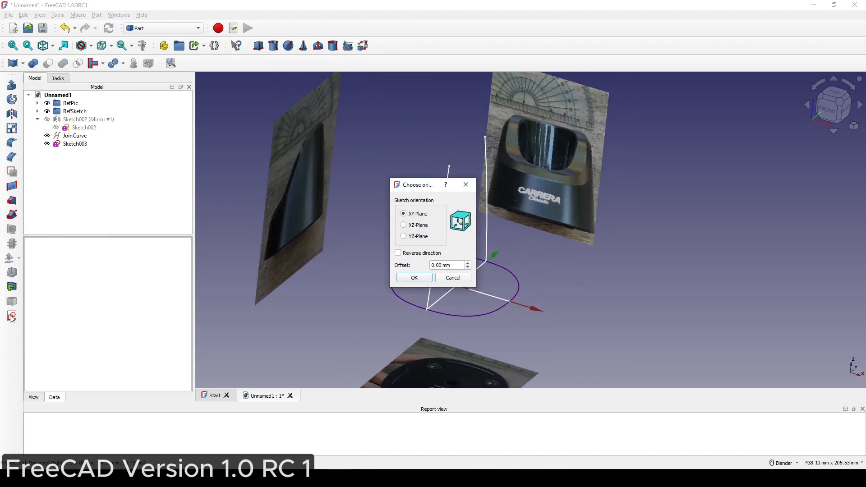
left_click(403, 224)
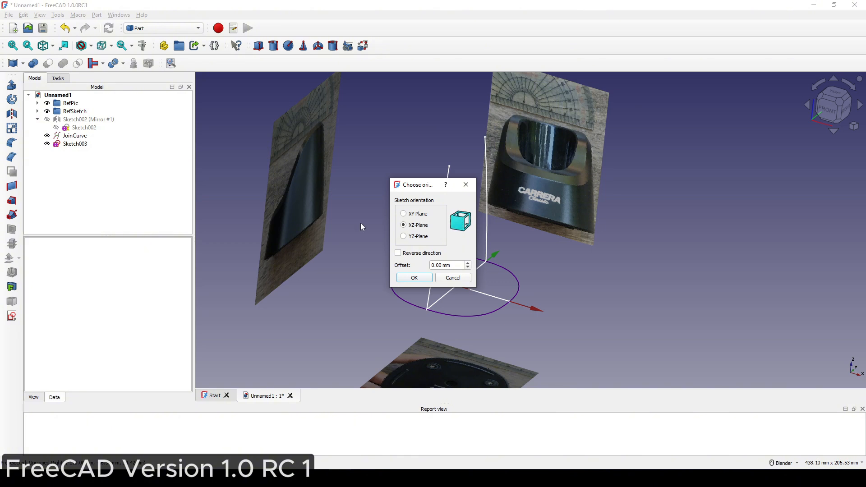
left_click(414, 278)
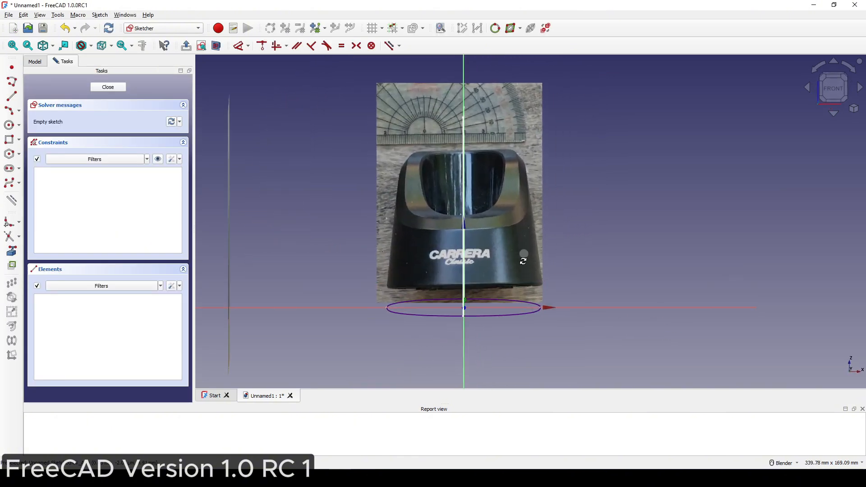
Step: Import the base's side-to-side reference line into the new sketch as external geometry
mouse_move(523, 261)
middle_mouse_down()
mouse_move(504, 304)
mouse_move(516, 207)
mouse_move(514, 256)
middle_mouse_up()
scroll(505, 230, "down", 3)
scroll(516, 203, "up", 3)
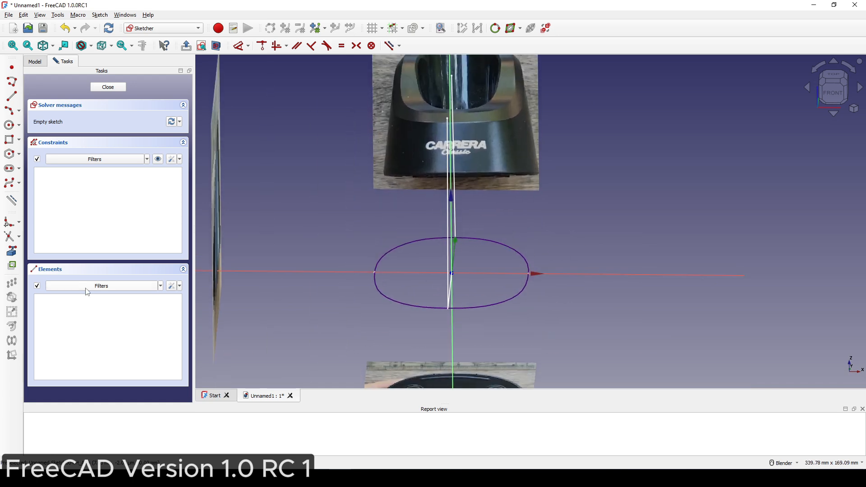
left_click(12, 251)
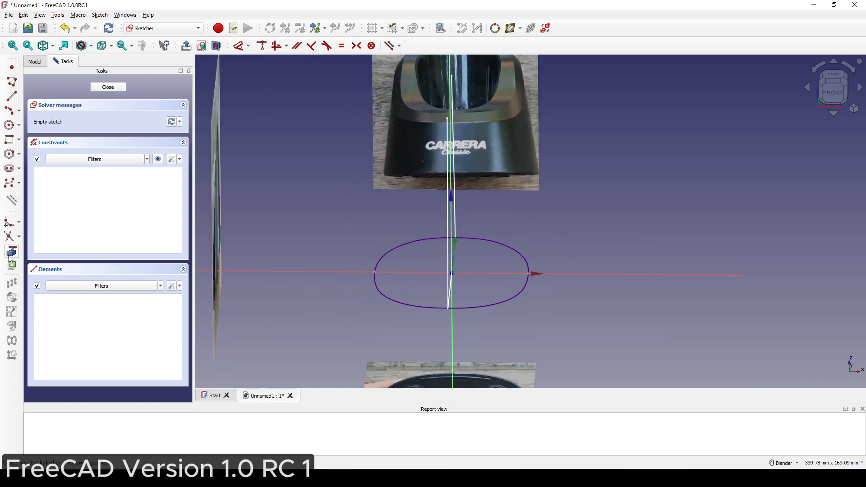
left_click(507, 273)
middle_click_drag(514, 220, 503, 257, "shift")
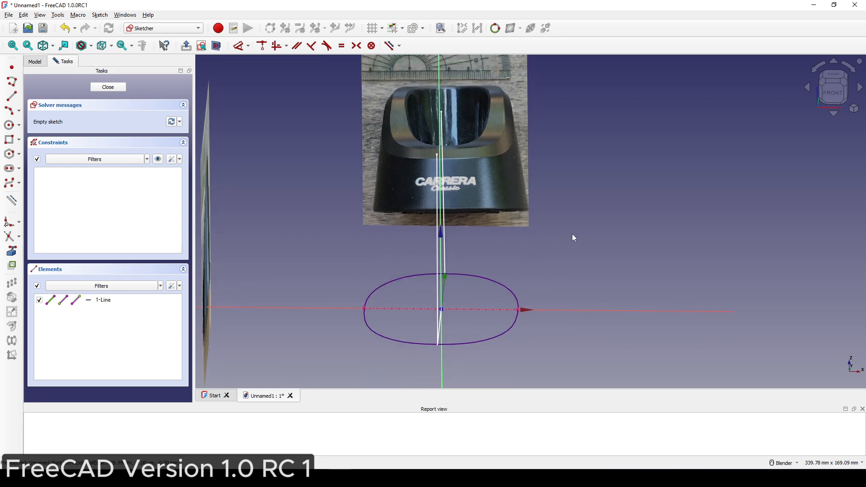
Step: In front view, draw two slanted lines from the reference line's ends up along the stand's left and right edges in the photo
left_click(834, 95)
middle_click_drag(573, 115, 565, 217, "shift")
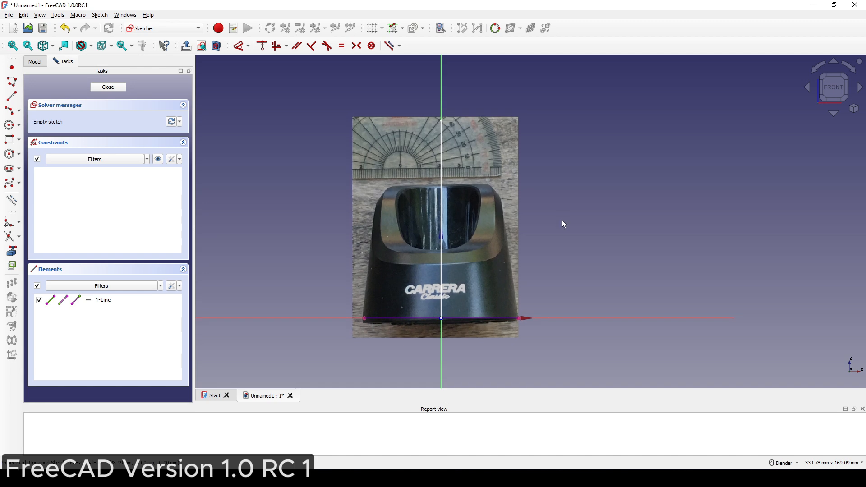
scroll(561, 220, "up", 2)
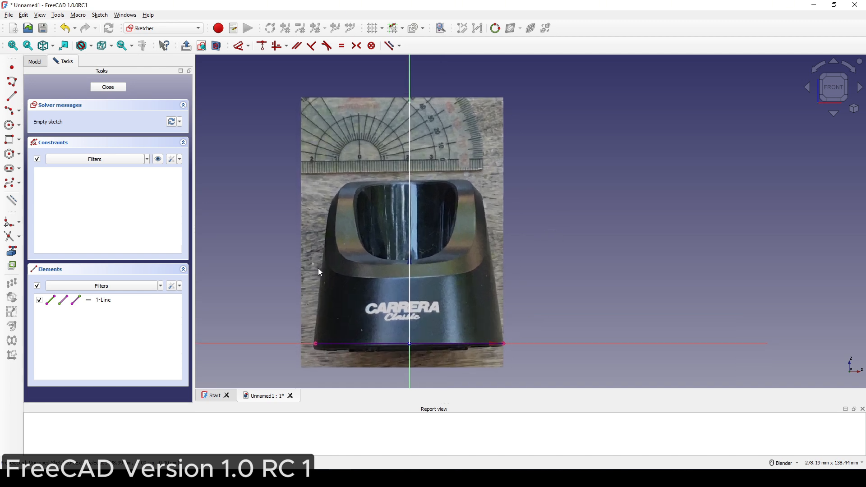
left_click(14, 102)
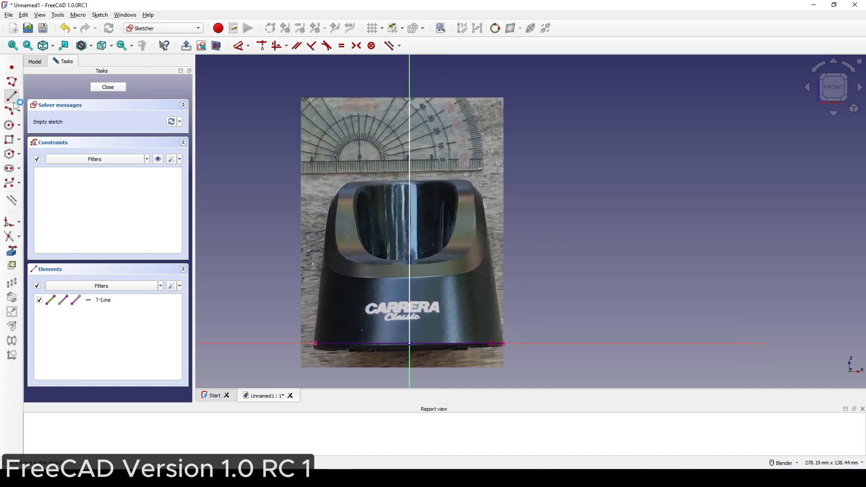
left_click(315, 343)
left_click(339, 132)
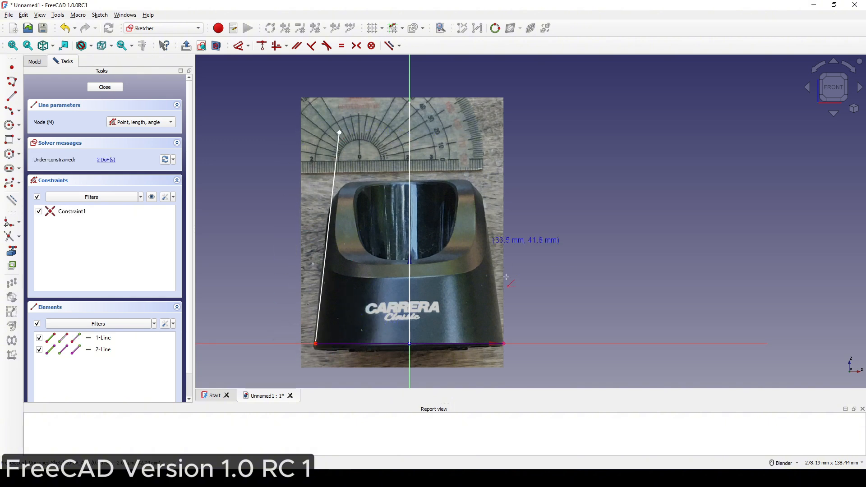
left_click(502, 343)
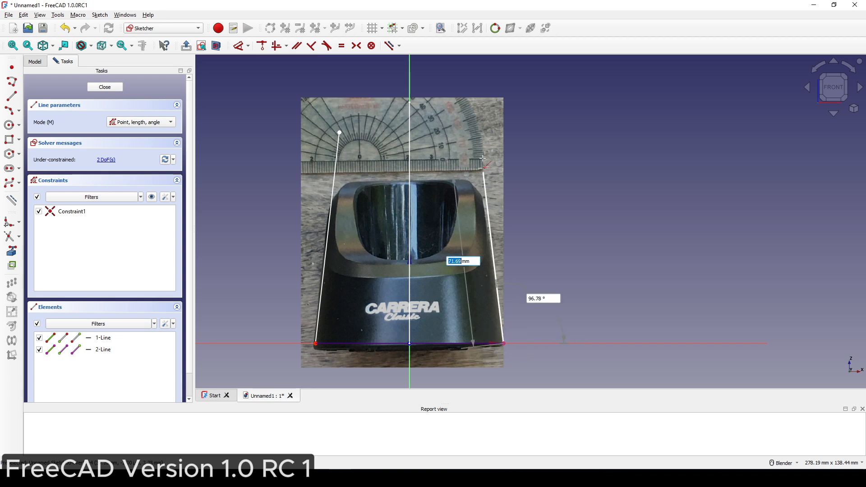
left_click(468, 127)
key("Escape")
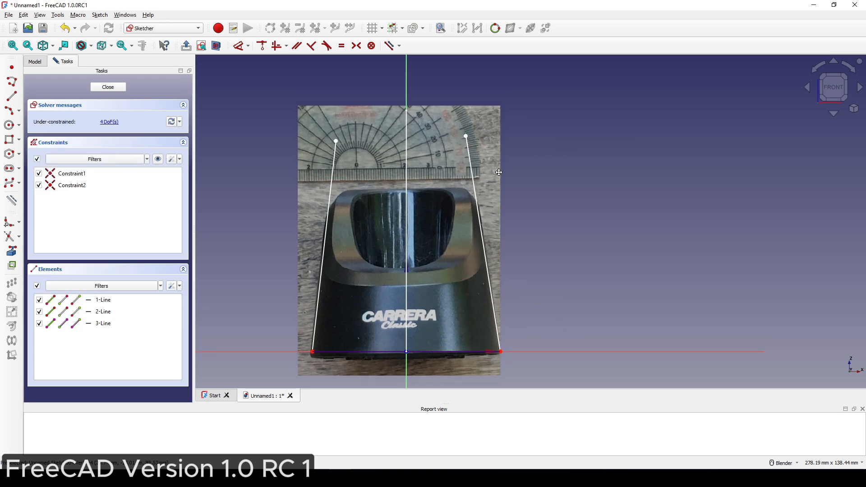
Step: Constrain the upper endpoints of the two slanted side lines horizontally level with each other
left_click(335, 141)
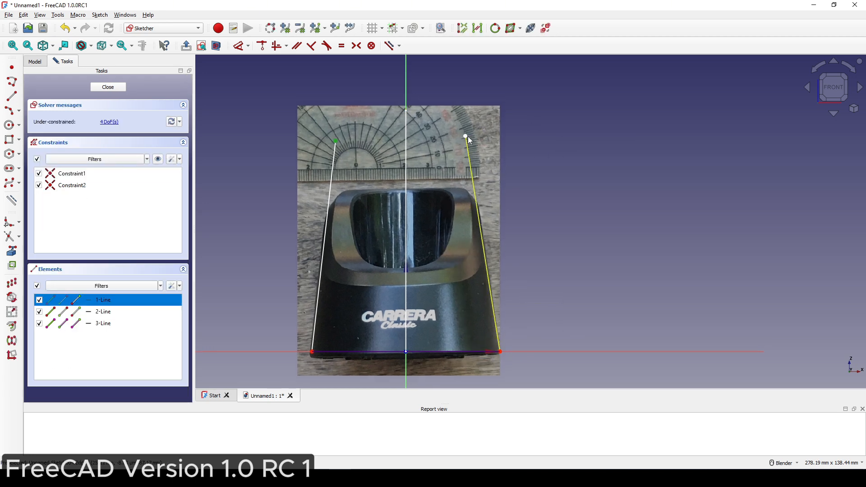
left_click(466, 136)
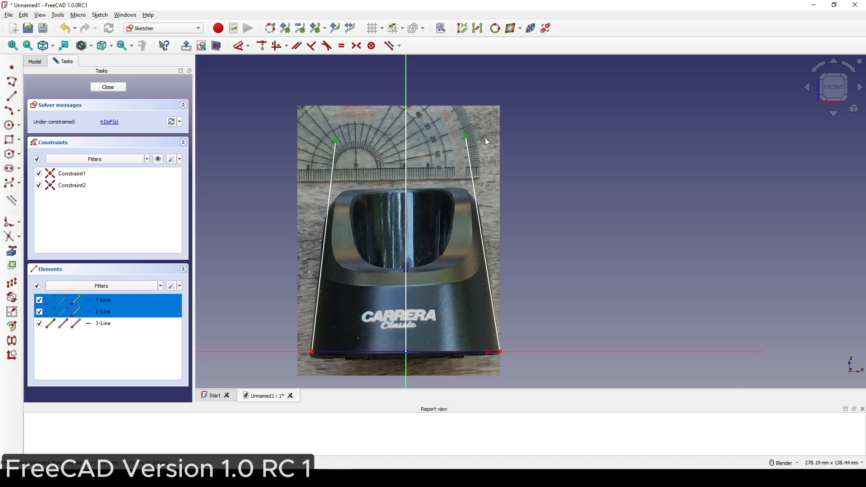
key("h")
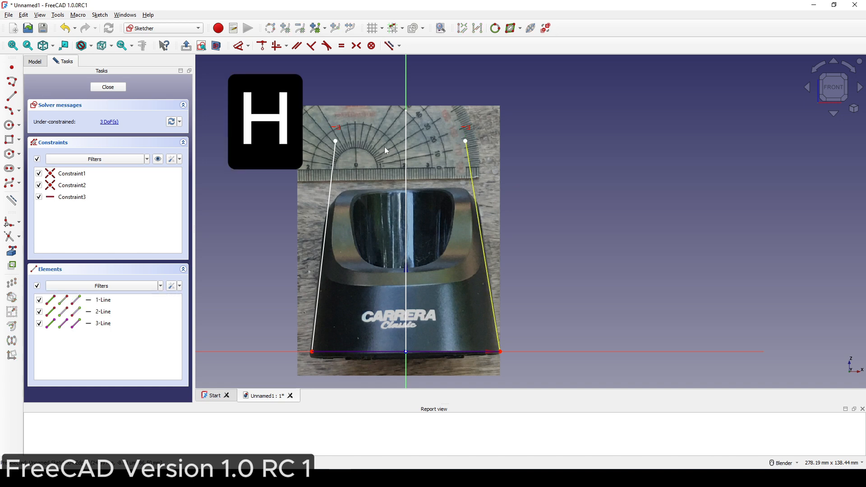
Step: Constrain the upper endpoints of the two slanted side lines symmetric about the vertical axis, in place of the horizontal constraint
left_click(335, 141)
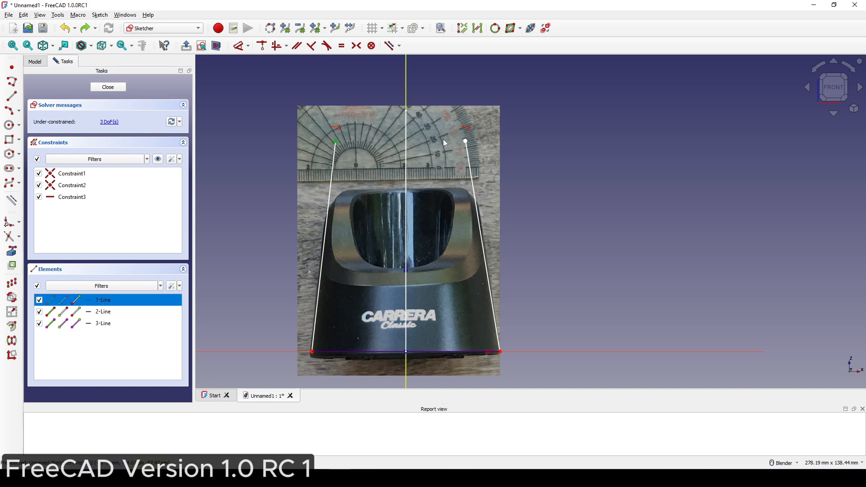
left_click(466, 142)
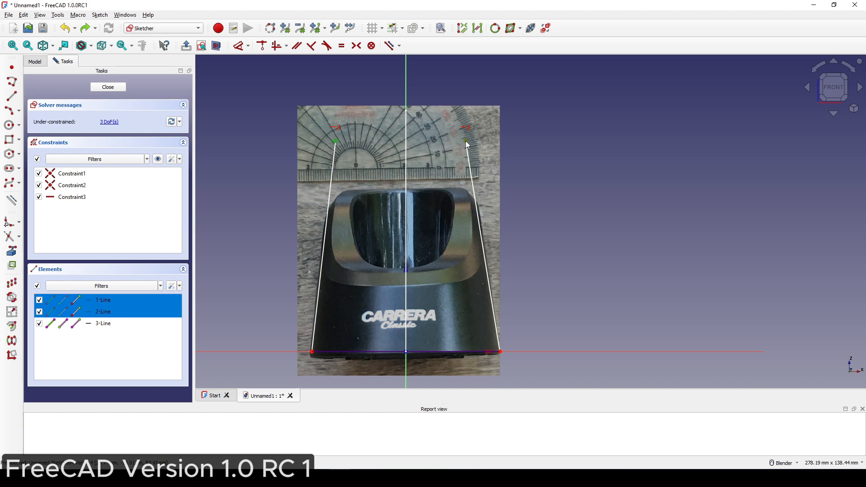
left_click(407, 89)
key("s")
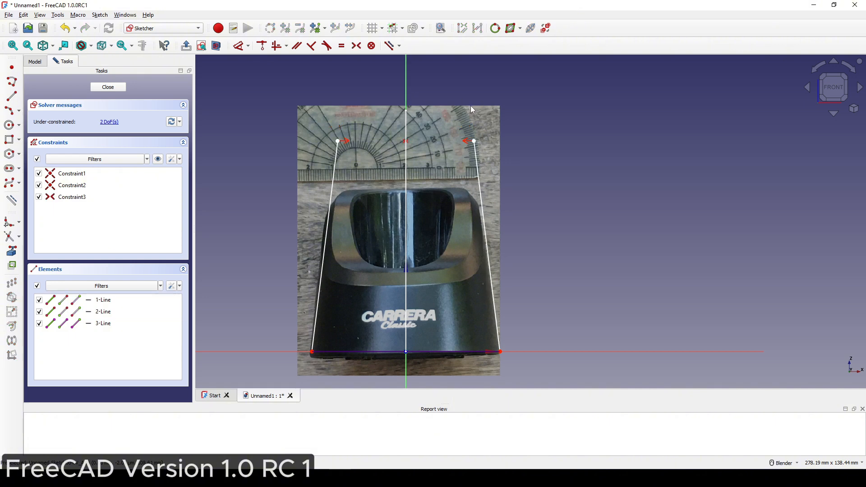
mouse_move(469, 128)
middle_mouse_down("shift")
mouse_move(458, 141)
mouse_move(467, 132)
middle_mouse_up("shift")
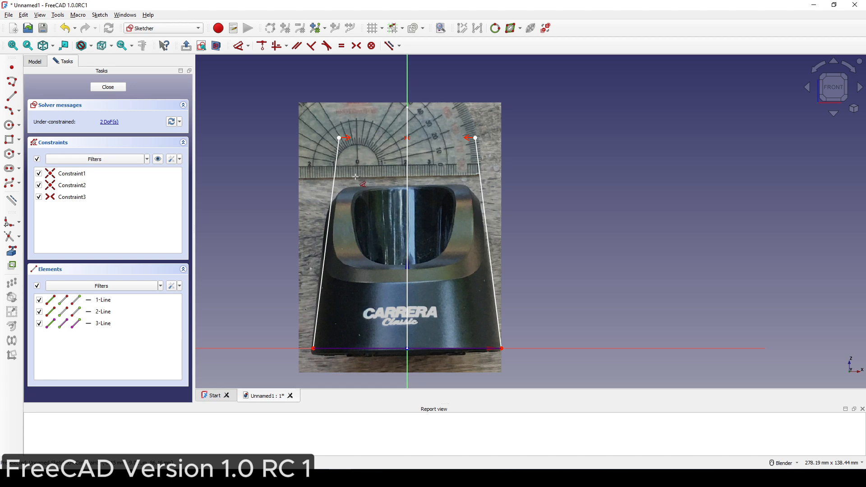
Step: Constrain the angle between the two slanted side lines to 12°
left_click(334, 181)
left_click(484, 213)
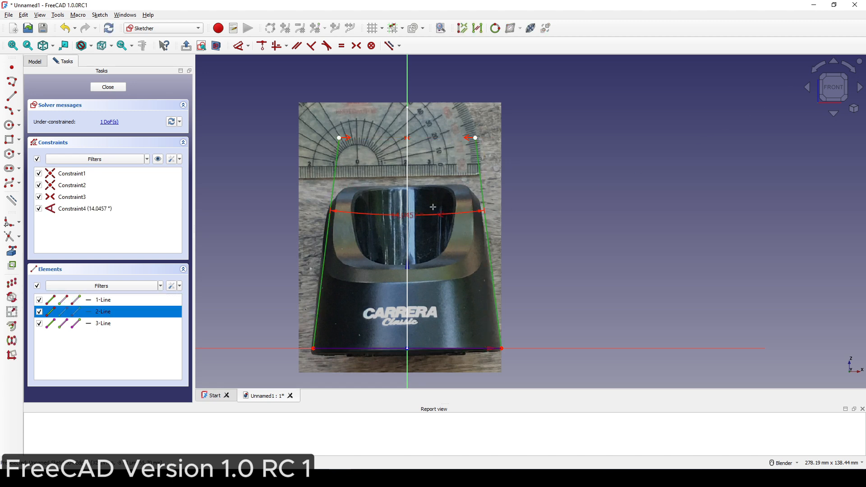
left_click(425, 229)
type("12")
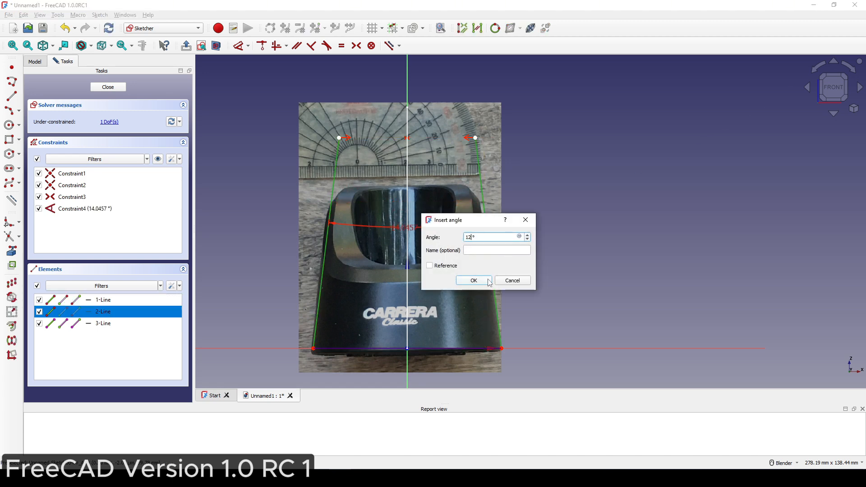
left_click(473, 280)
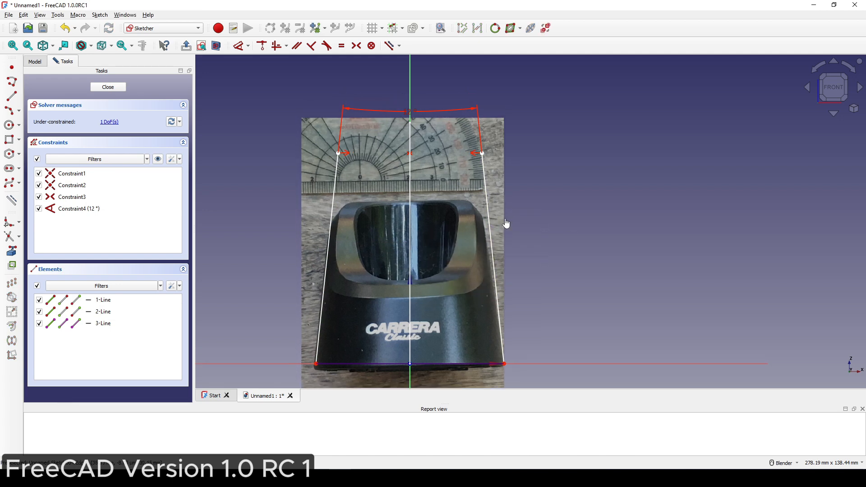
Step: Set the vertical distance from the side lines' upper end down to the base to 100 mm
left_click(338, 155)
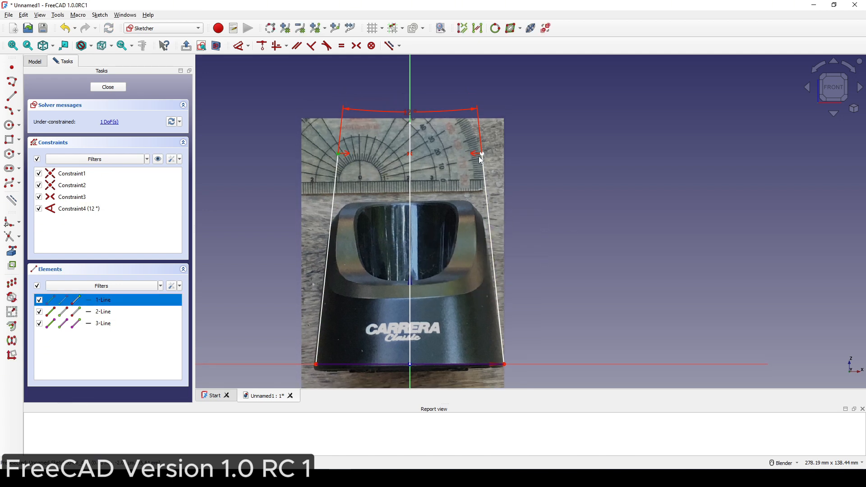
left_click(652, 185)
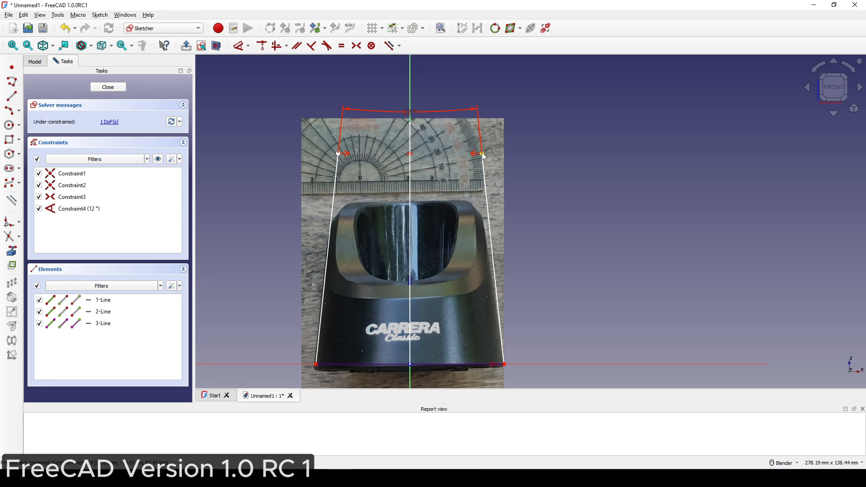
left_click(483, 156)
key("d")
left_click(589, 180)
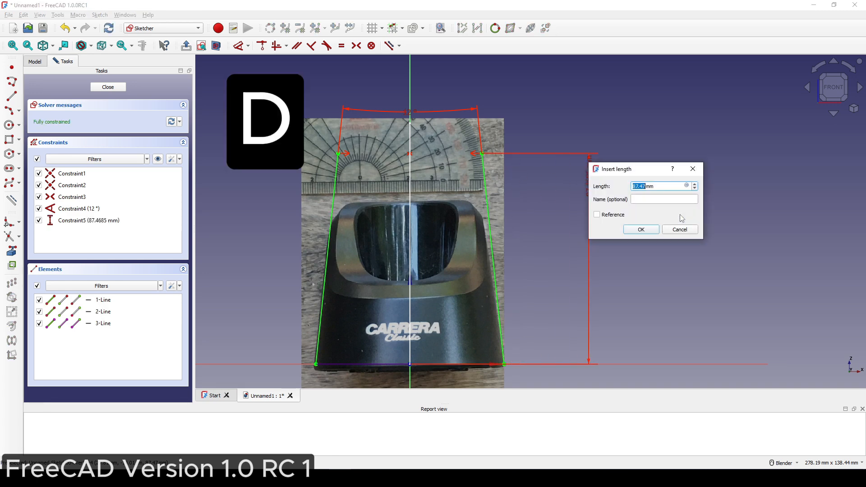
type("100")
key("Return")
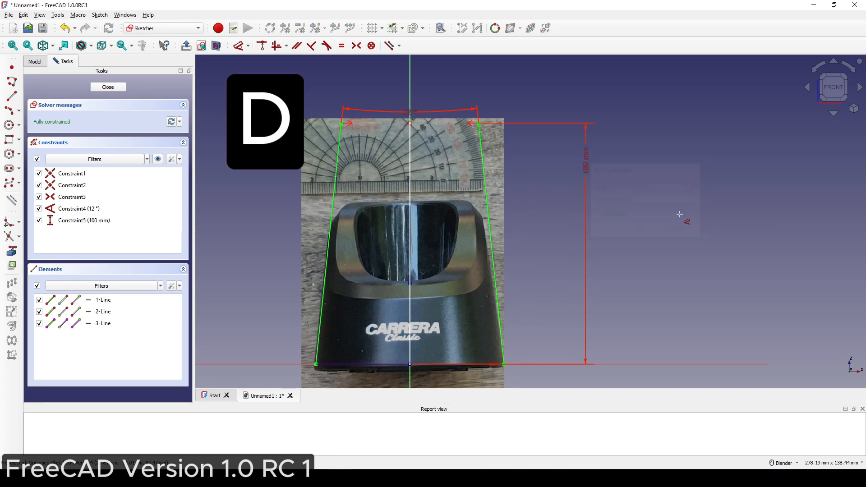
Step: Close the front profile sketch
middle_click_drag(603, 193, 607, 168, "shift")
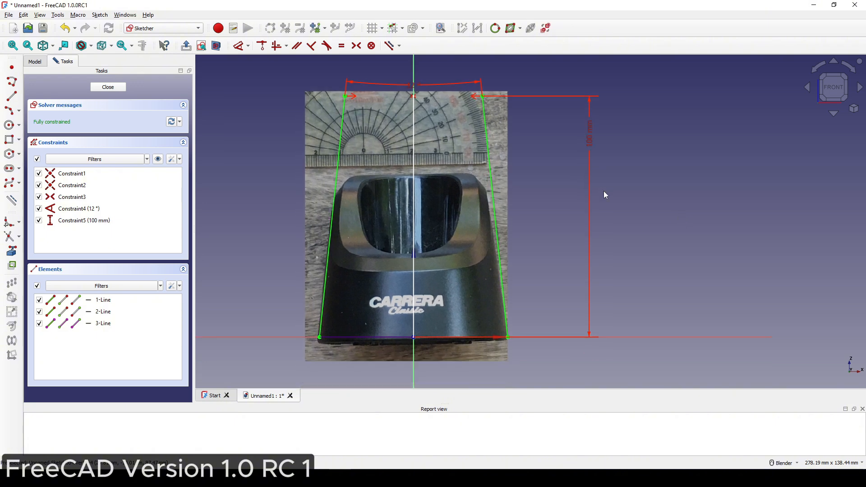
middle_click_drag(555, 191, 562, 162, "shift")
middle_click_drag(432, 162, 430, 200, "shift")
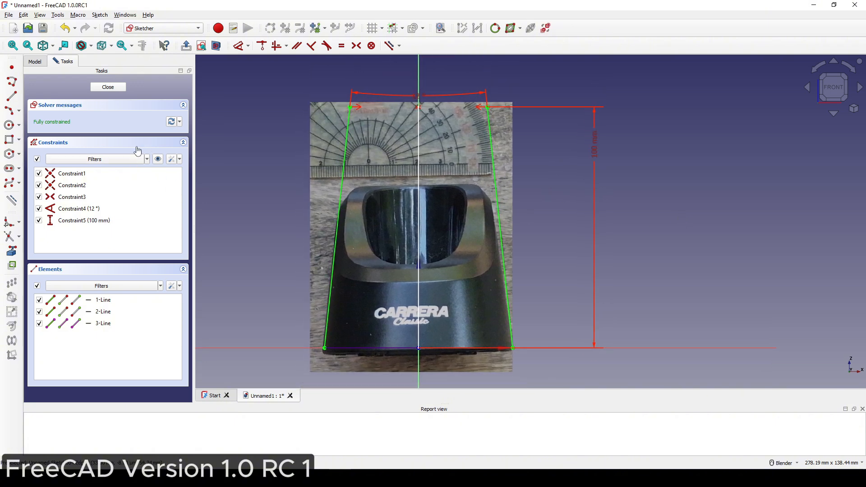
left_click(110, 86)
left_click(653, 236)
Step: In front view, transform the Front reference photo by shifting it about 1 mm in the positive X direction to line up with the side lines
key("1")
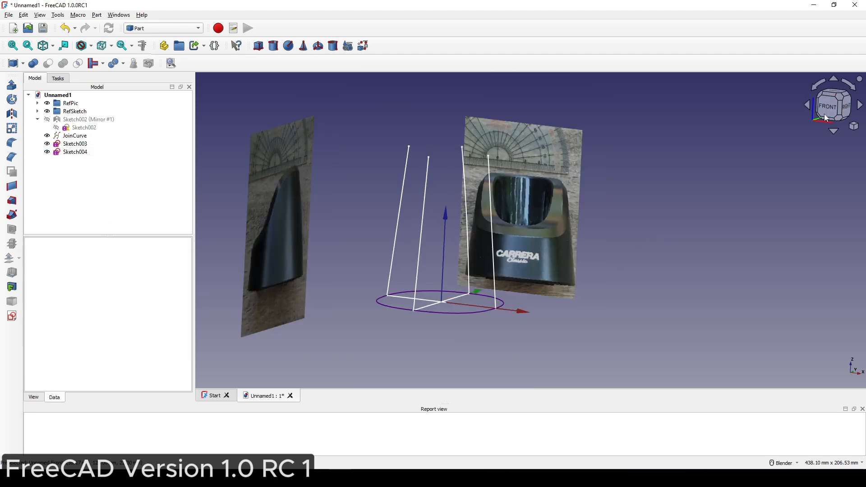
left_click(486, 235)
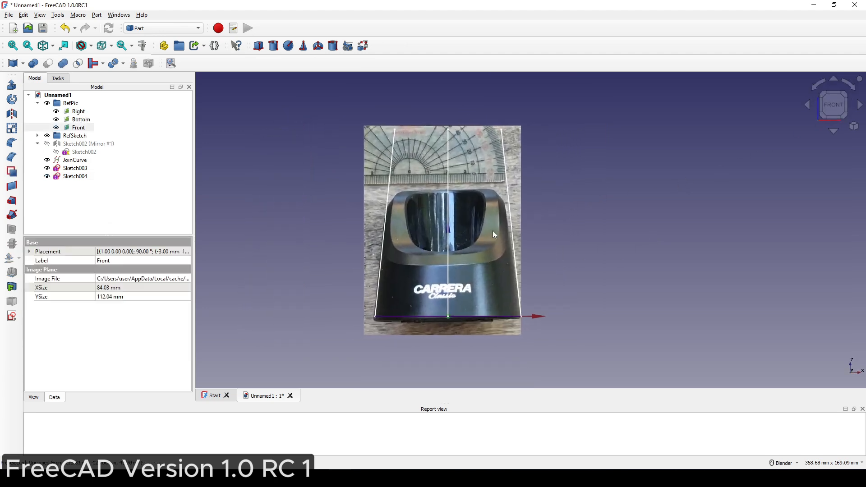
right_click(75, 128)
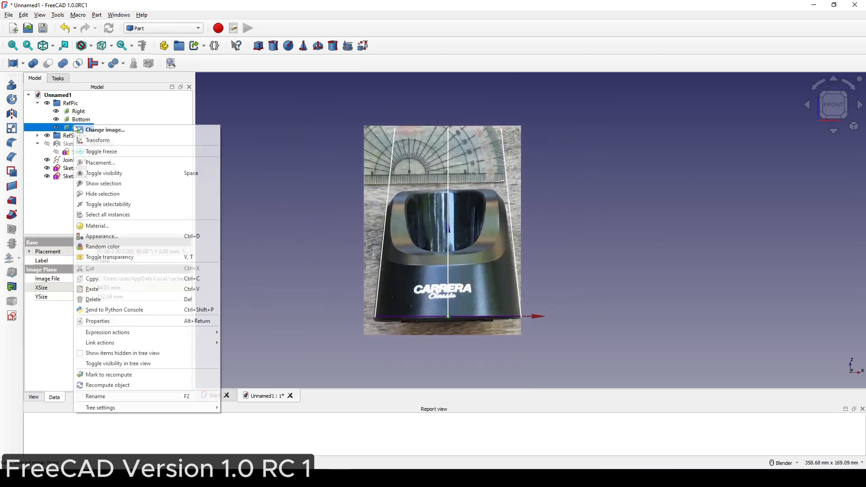
left_click(113, 137)
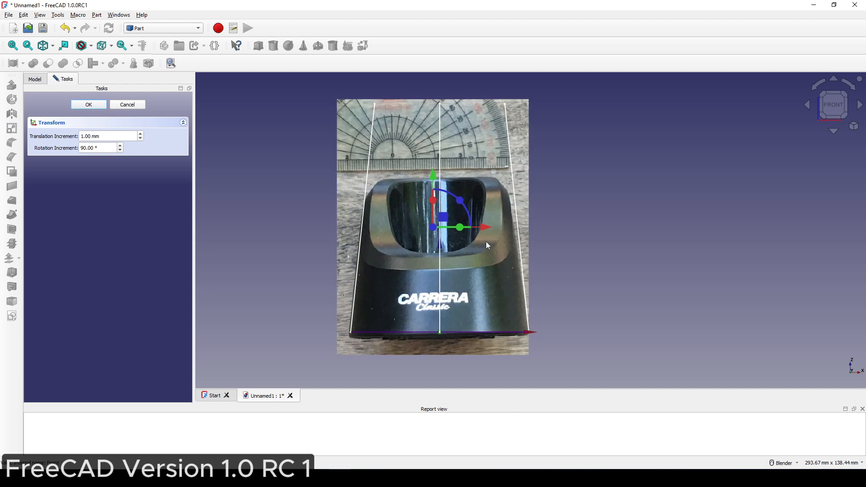
left_click_drag(482, 229, 487, 231)
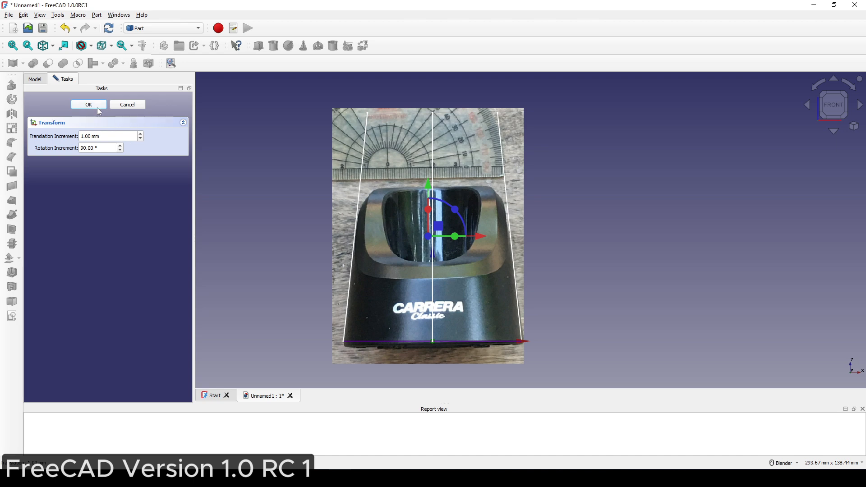
key("Return")
Step: Create a Curved Array in the Curved Shapes workbench from JoinCurve as base, with Sketch003 and Sketch004 as hull curves
scroll(539, 260, "down", 2)
middle_click_drag(539, 260, 403, 325)
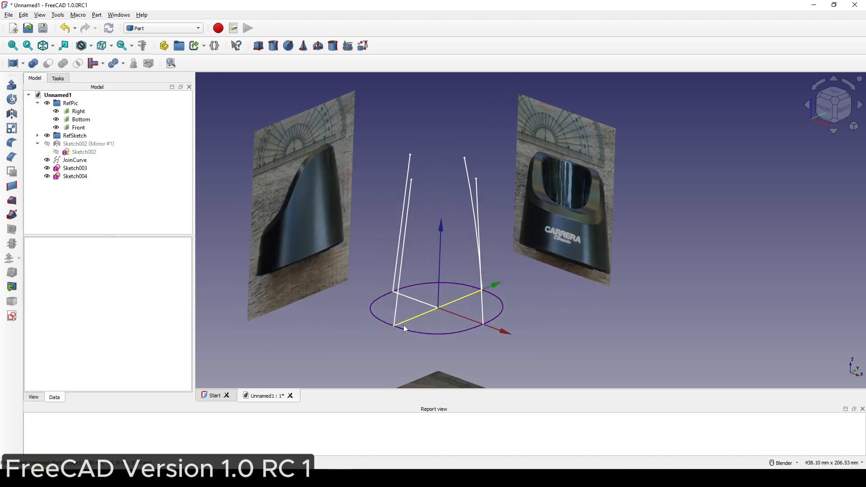
left_click(432, 332)
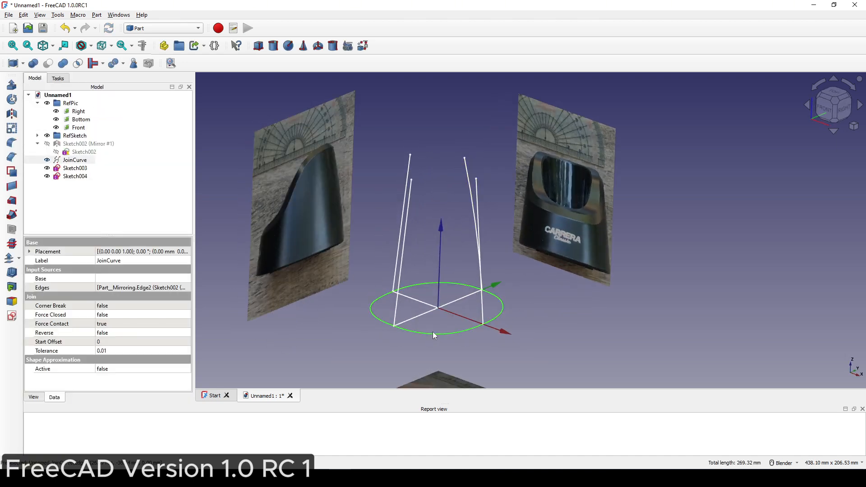
left_click(71, 168, "ctrl")
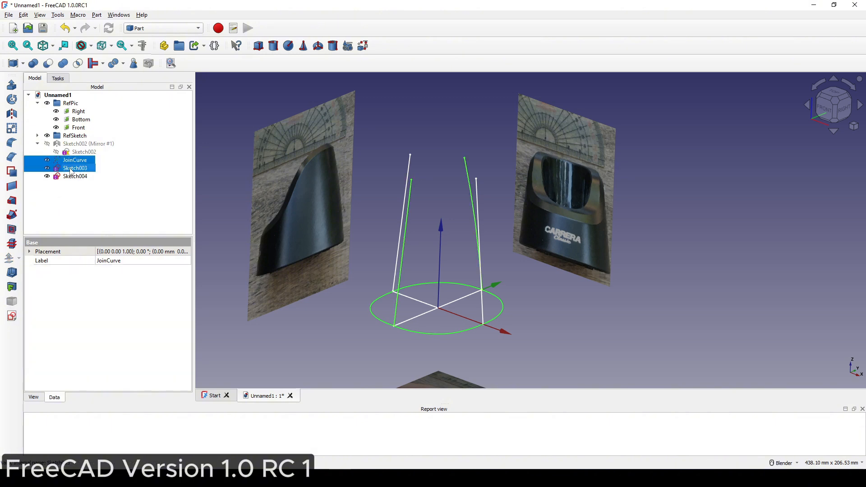
left_click(73, 176, "ctrl")
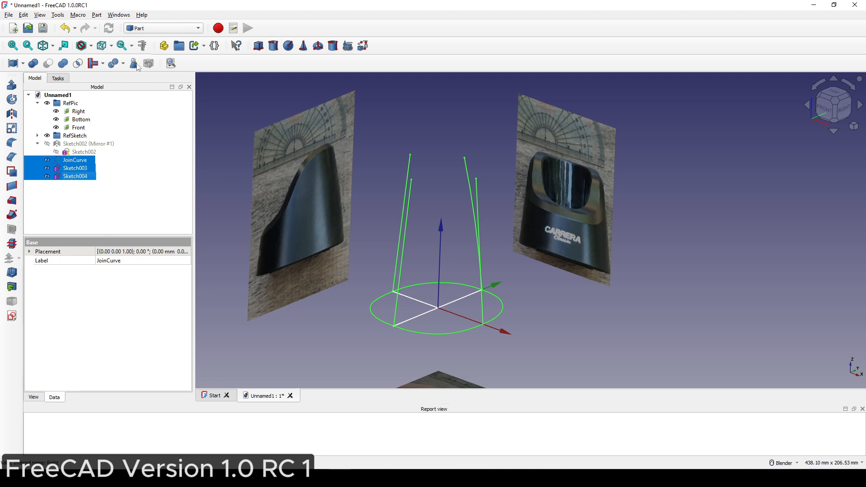
left_click(158, 28)
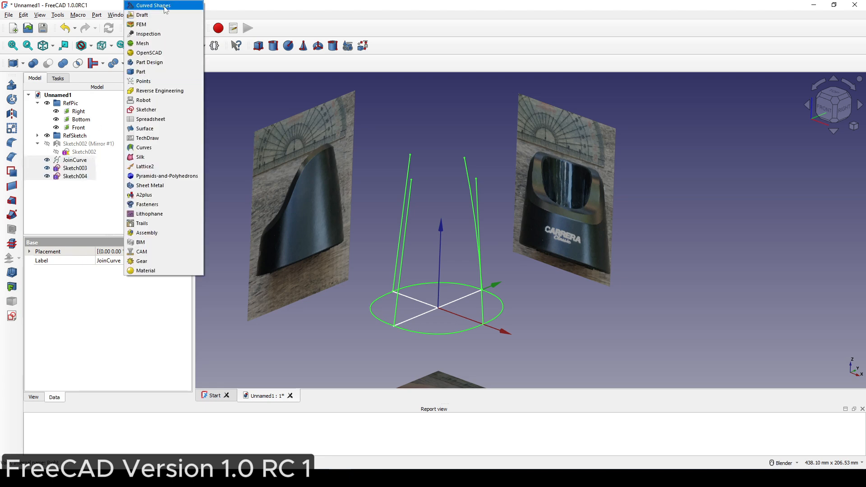
left_click(165, 6)
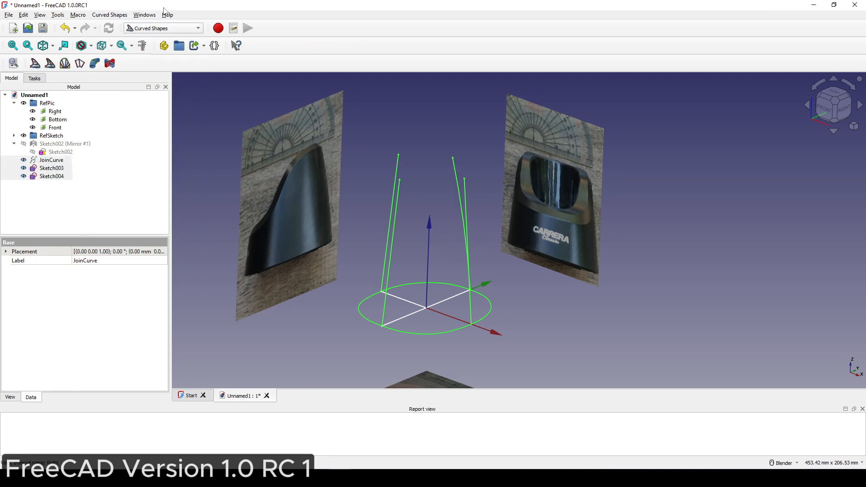
left_click(39, 67)
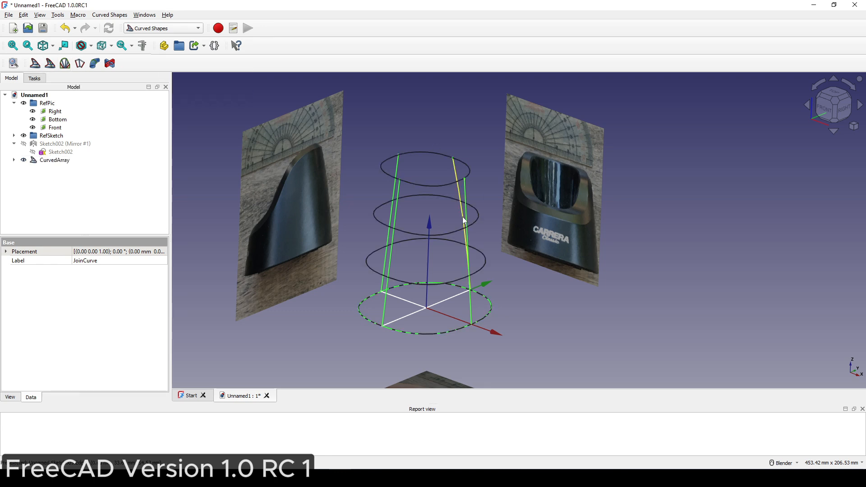
Step: Turn the curved array into a solid by setting its Solid property to true
scroll(461, 216, "down", 3)
left_click(54, 160)
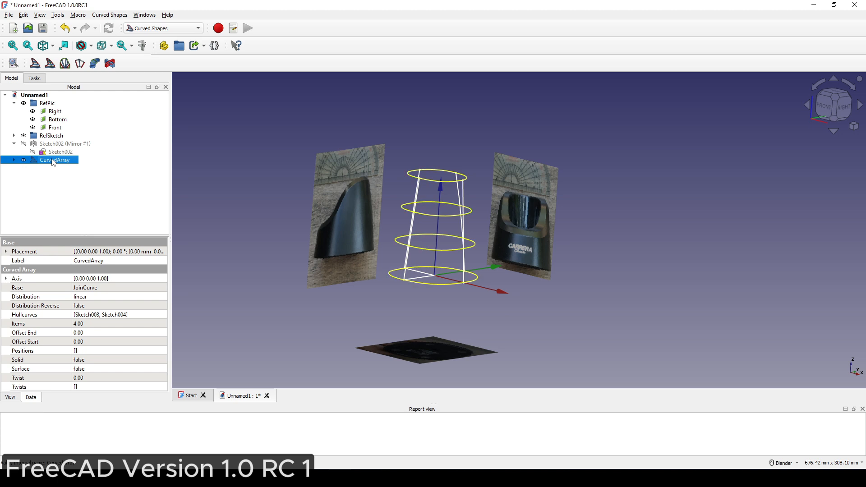
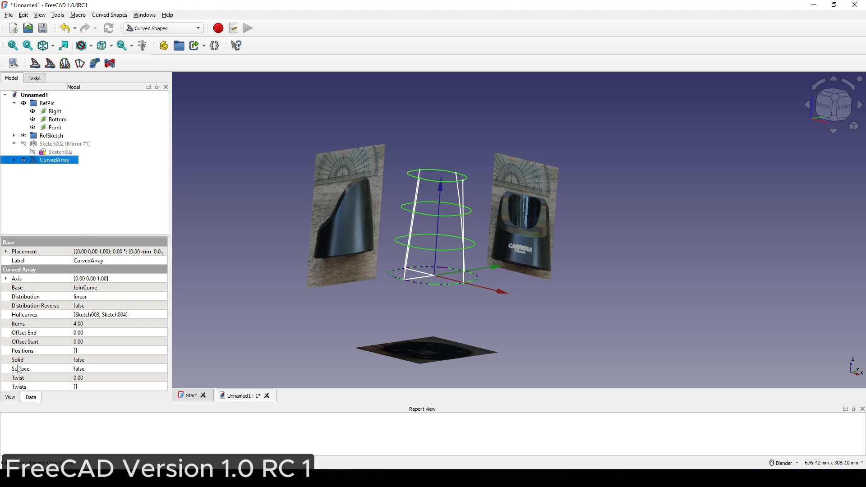
left_click(90, 359)
left_click(97, 360)
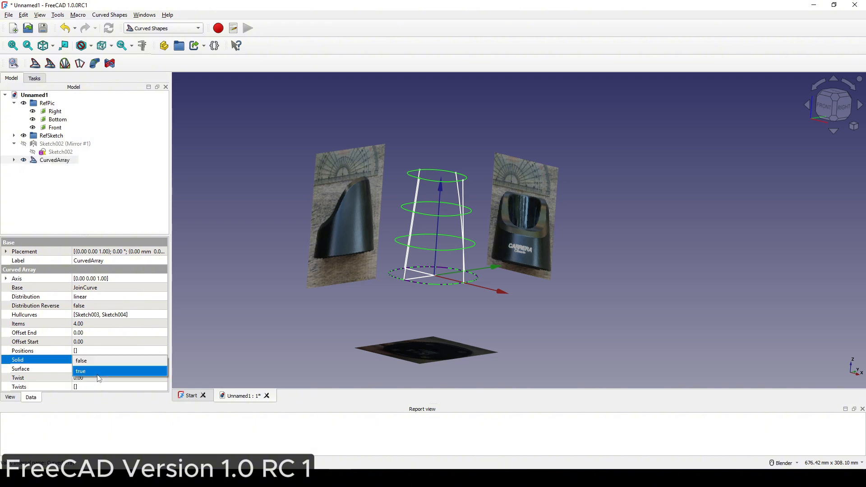
left_click(98, 374)
middle_click_drag(314, 324, 339, 303)
Step: Set the curved array's number of items to 20 and clear the selection
left_click(31, 351)
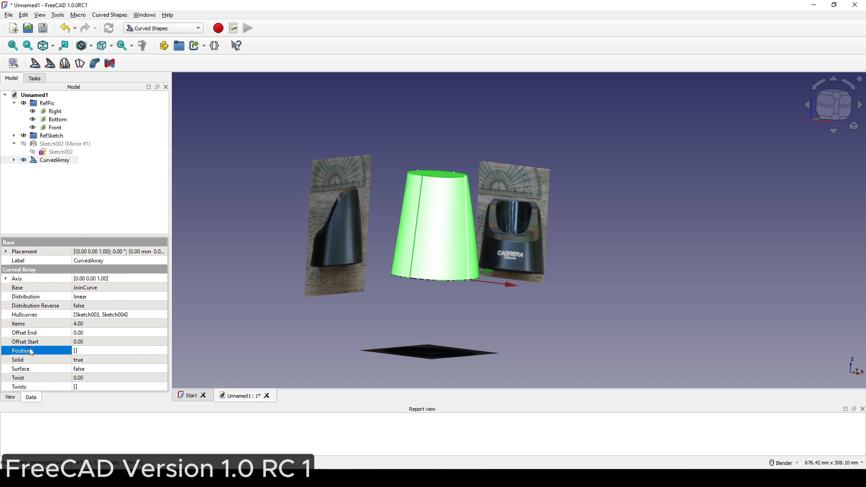
left_click(26, 335)
left_click(25, 326)
left_click(87, 325)
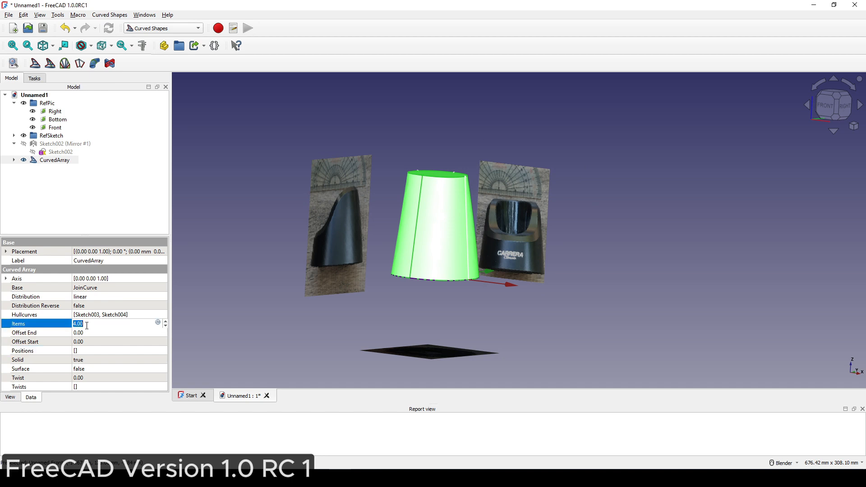
type("20")
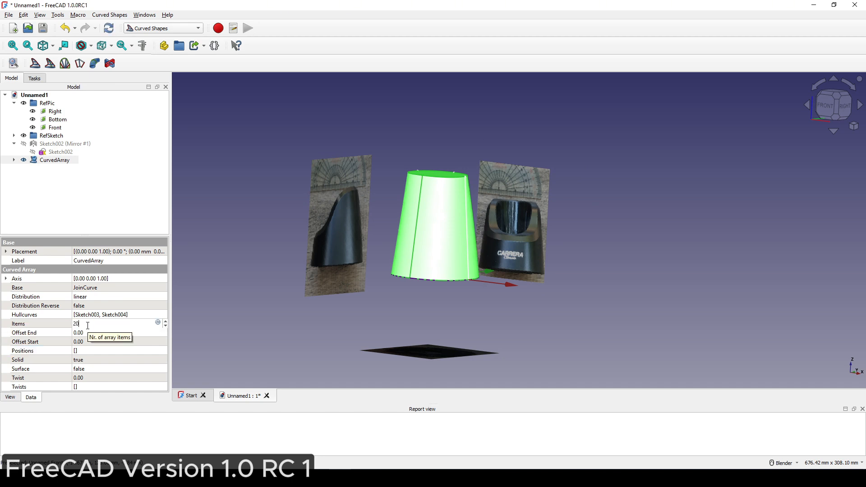
key("Return")
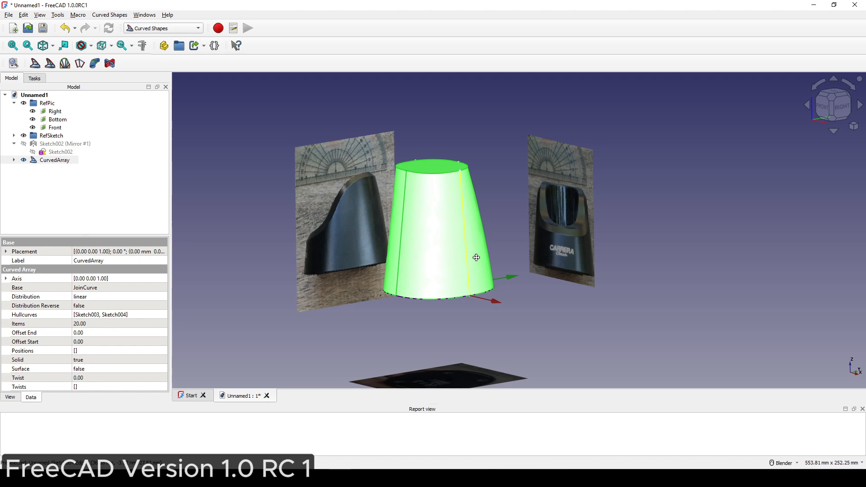
middle_click_drag(476, 258, 413, 296)
left_click(416, 308)
middle_click_drag(739, 244, 616, 278)
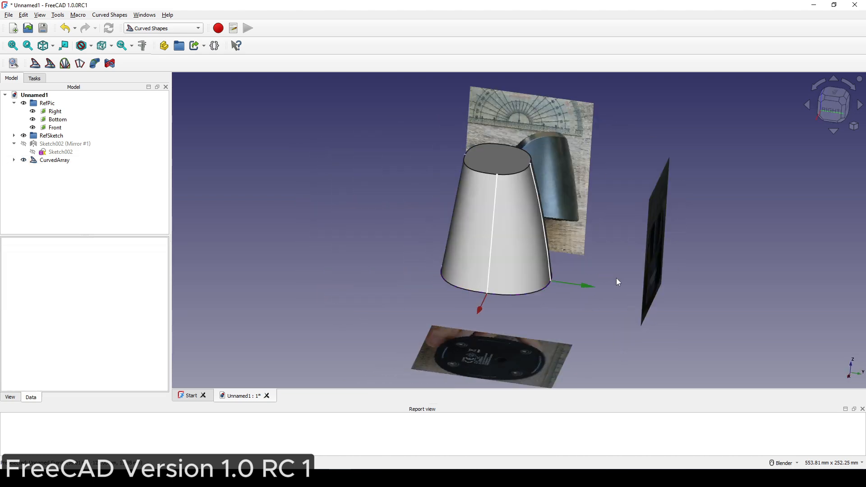
Step: Hide JoinCurve, Sketch003 and Sketch004 inside the CurvedArray, leaving only the solid body shown
left_click(13, 160)
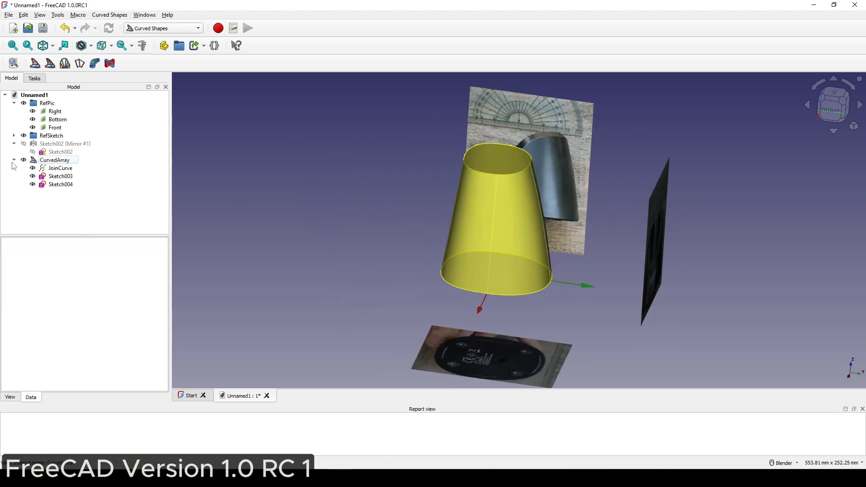
left_click(59, 168)
left_click(56, 185, "shift")
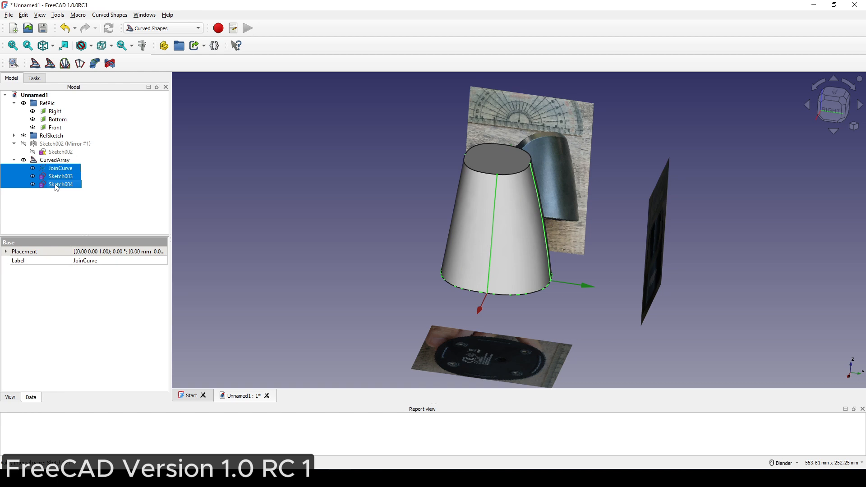
key("space")
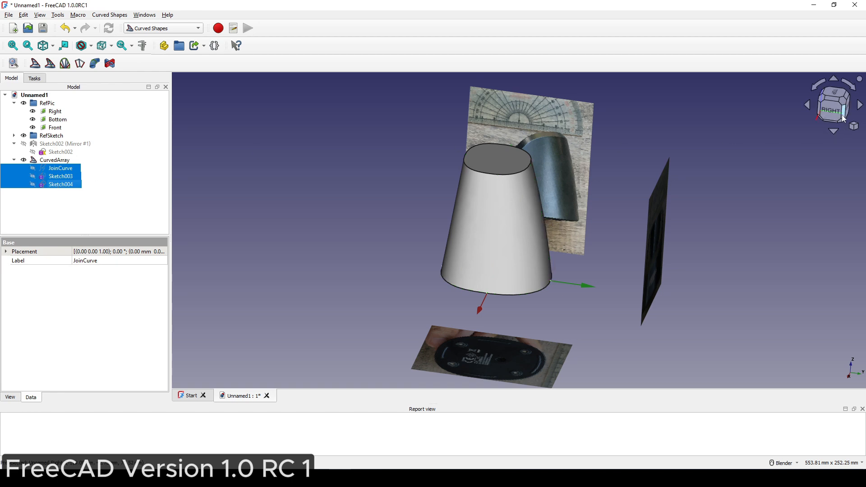
Step: View the body from the right in wireframe draw style so the side reference photo can be traced
left_click(831, 110)
scroll(539, 209, "up", 2)
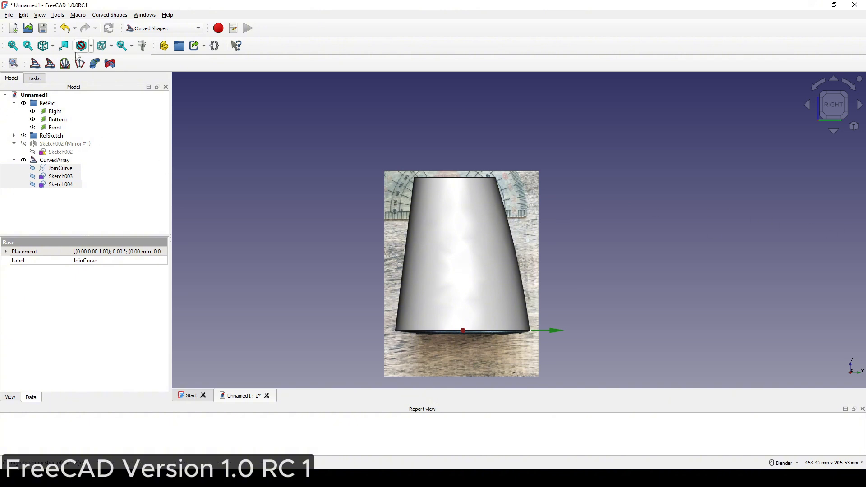
left_click(111, 47)
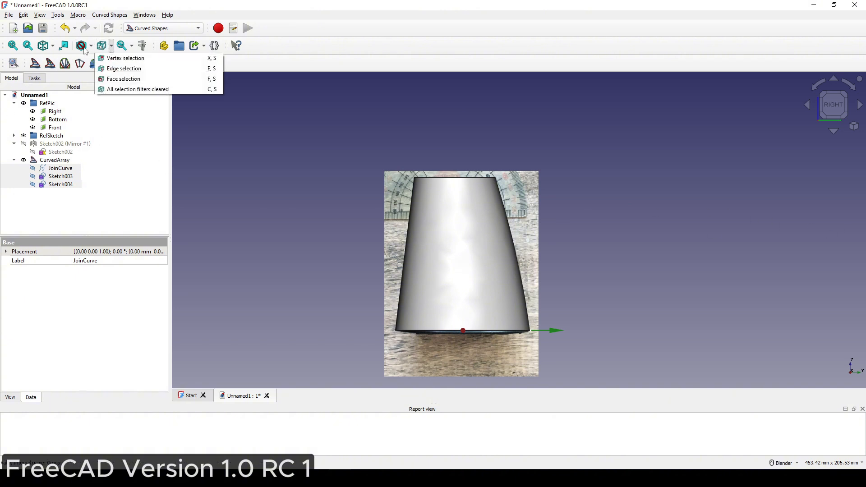
left_click(90, 47)
left_click(103, 82)
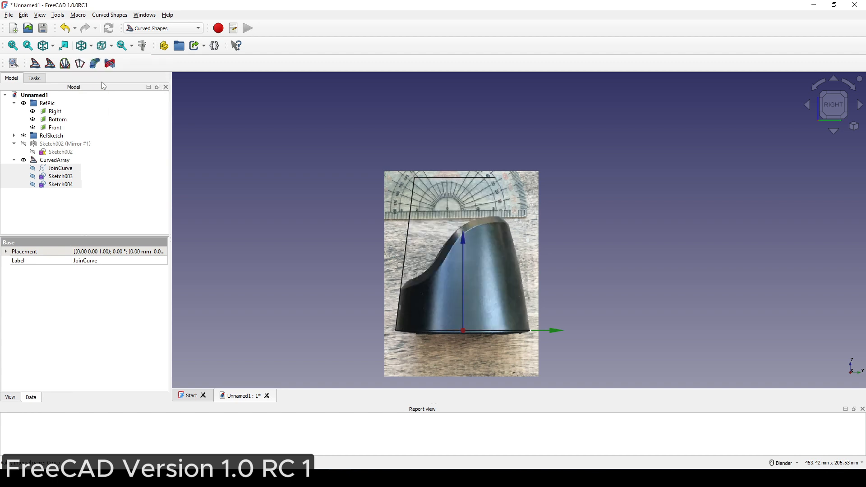
scroll(523, 237, "up", 2)
scroll(493, 243, "up", 3)
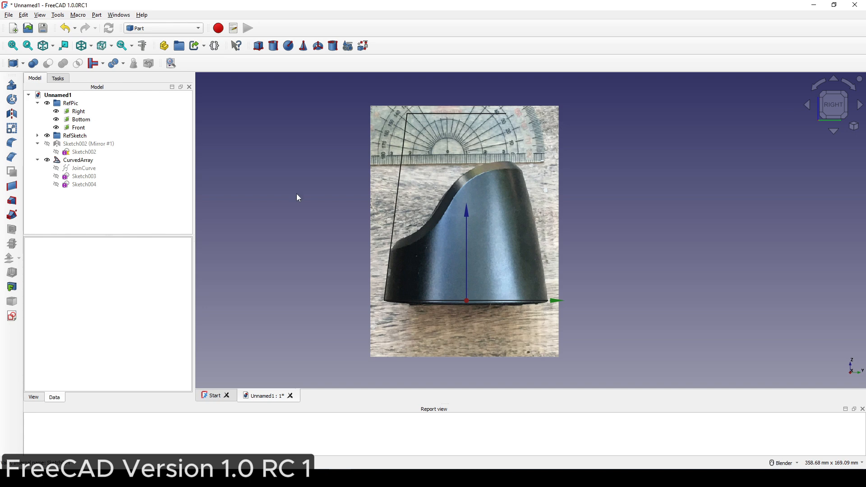
Step: Create a new sketch on the YZ plane with 0 mm offset in the Part workbench
left_click(12, 316)
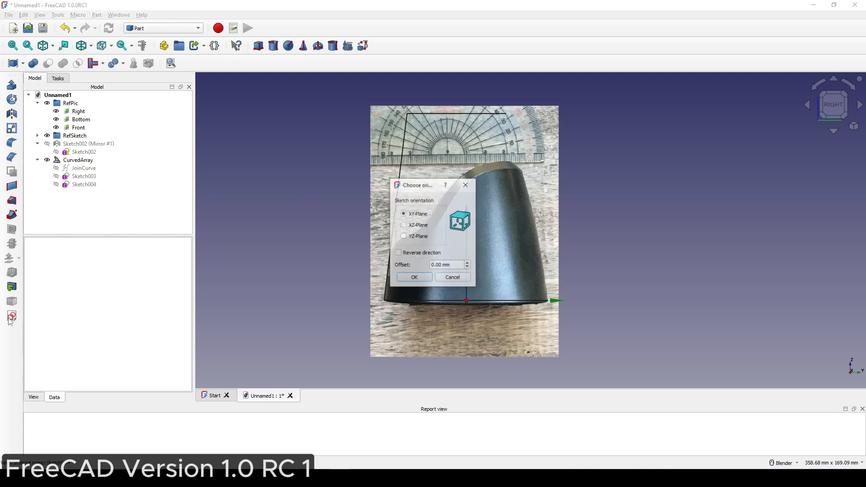
left_click(415, 237)
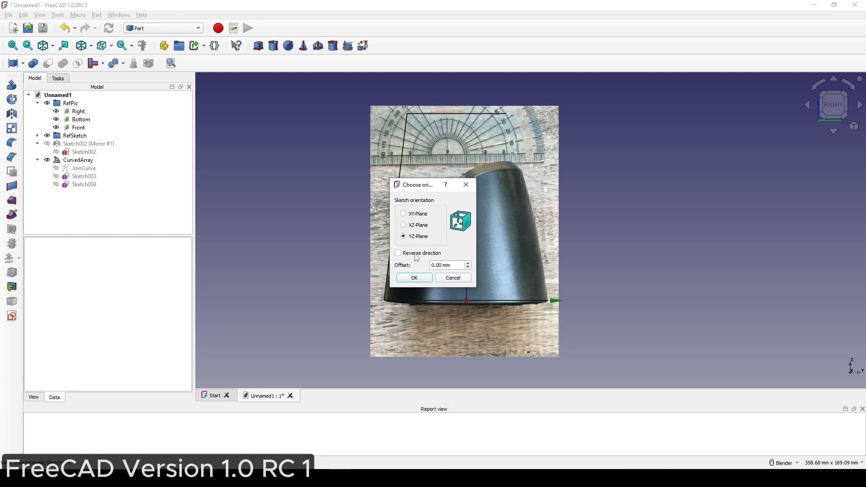
left_click(412, 276)
middle_click_drag(364, 210, 351, 238, "shift")
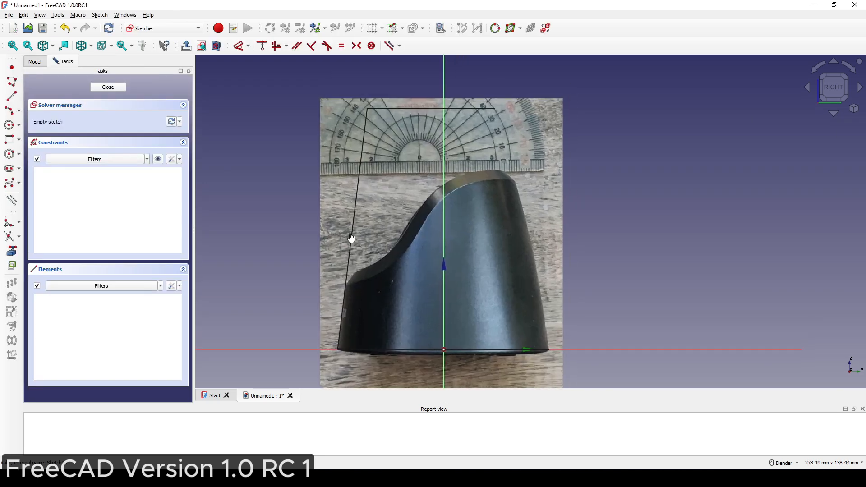
Step: Draw an open degree-3 B-spline with seven control points along the stand's S-shaped upper edge, extending past both sides of the body
left_click(9, 183)
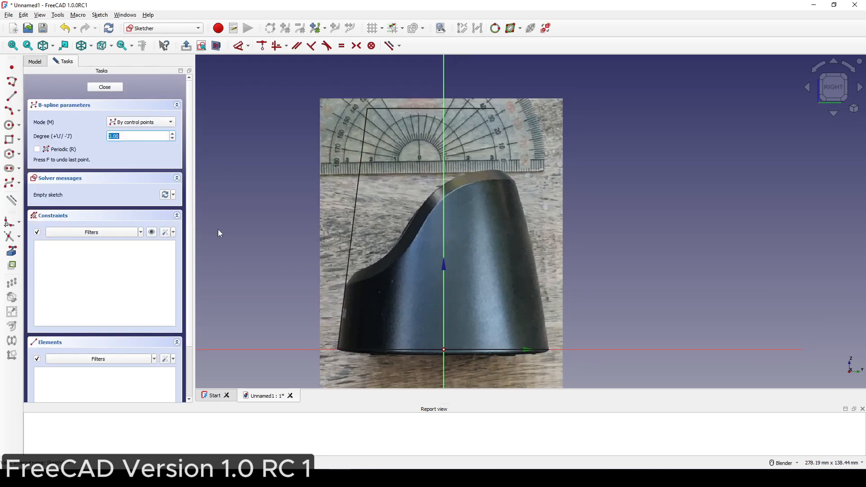
left_click(295, 279)
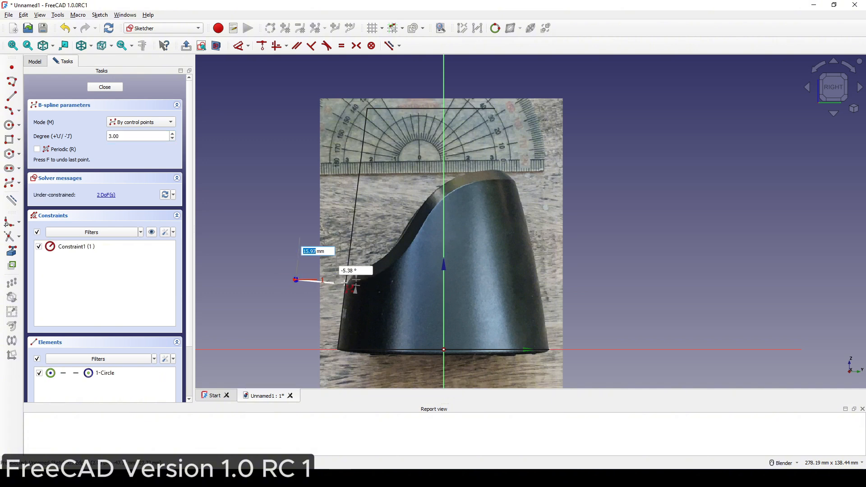
scroll(350, 276, "up", 1)
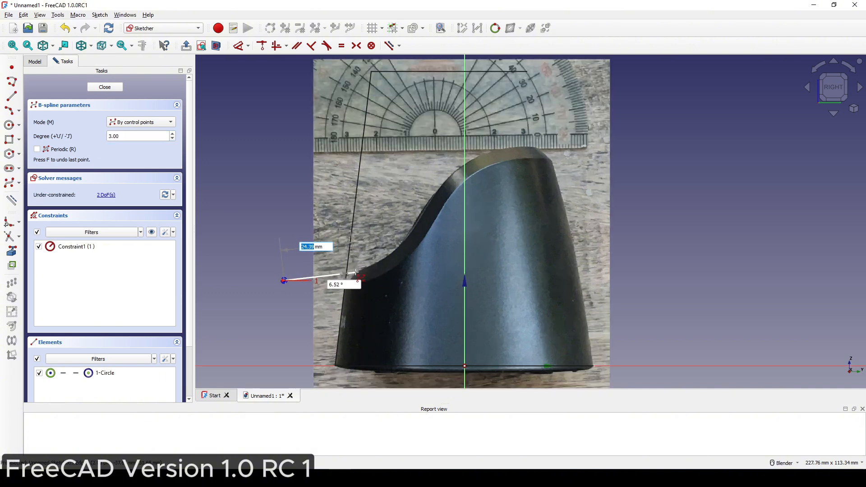
left_click(354, 271)
scroll(376, 266, "up", 2)
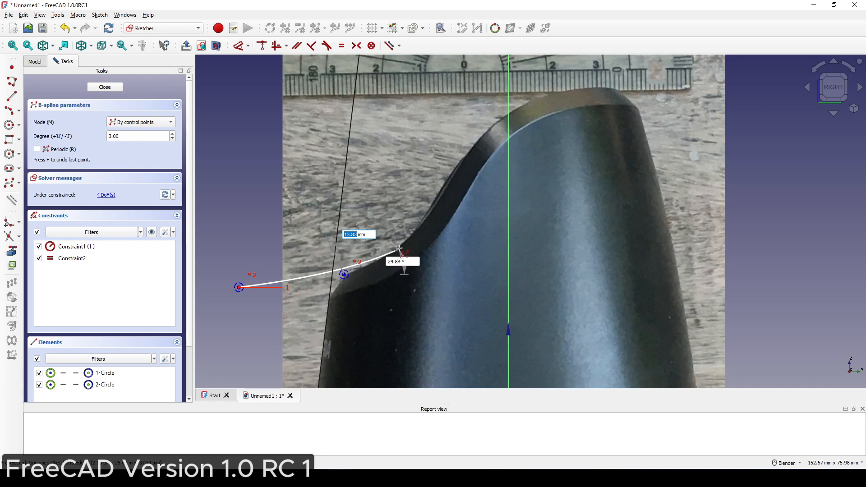
left_click(398, 247)
left_click(441, 193)
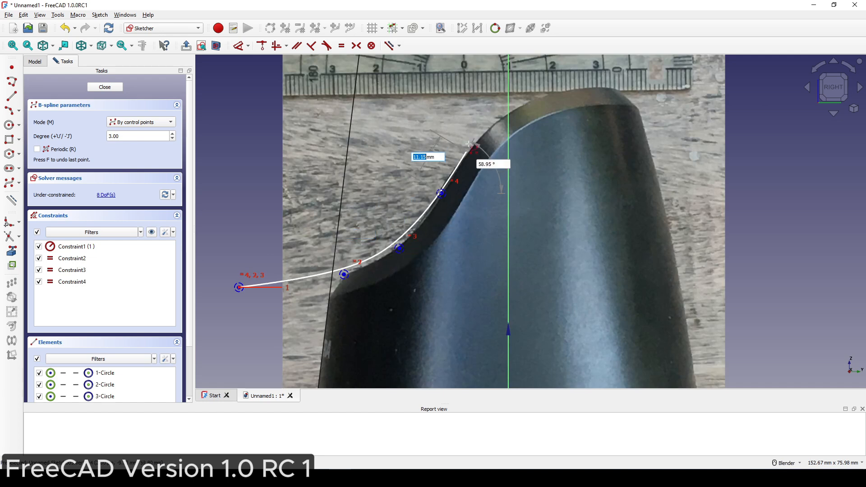
left_click(485, 128)
mouse_move(485, 128)
middle_mouse_down("shift")
mouse_move(433, 191)
mouse_move(351, 210)
middle_mouse_up("shift")
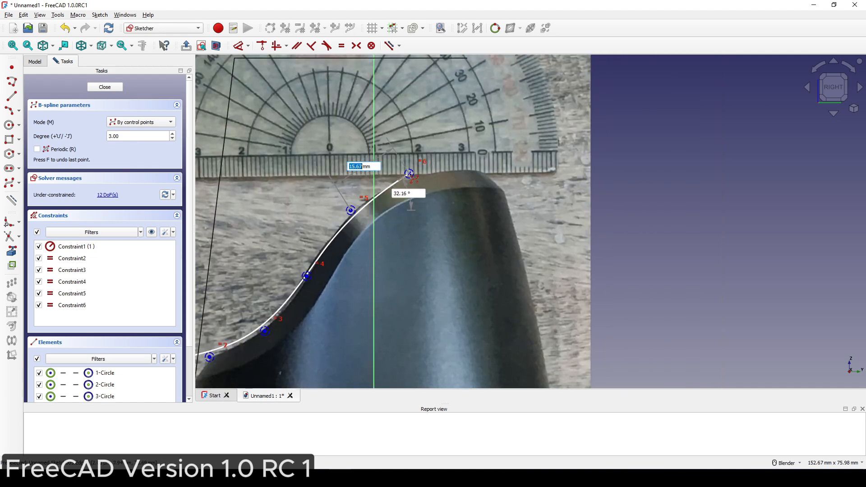
left_click(408, 173)
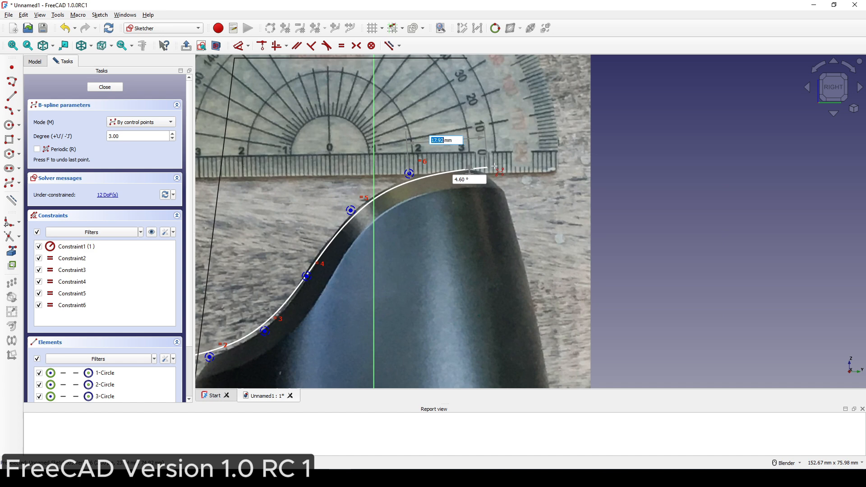
left_click(594, 150)
right_click(691, 178)
scroll(671, 181, "down", 4)
middle_click_drag(647, 180, 593, 226, "shift")
right_click(602, 233)
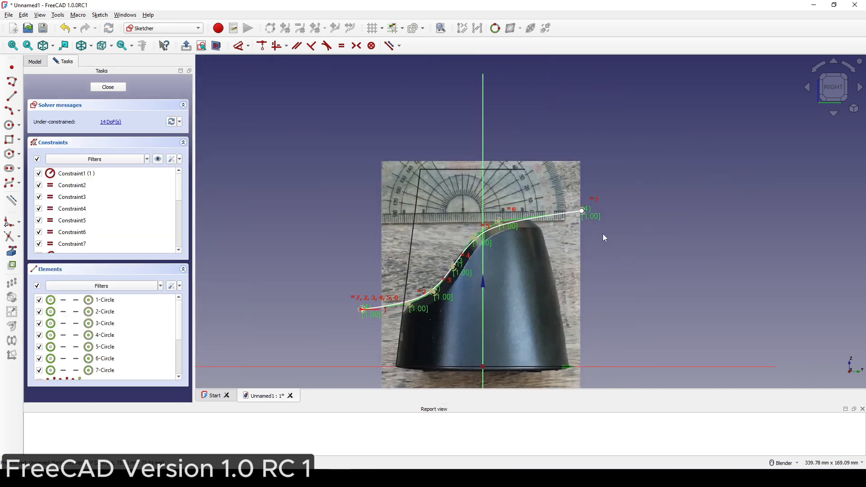
scroll(480, 246, "up", 1)
middle_click_drag(480, 247, 476, 211, "shift")
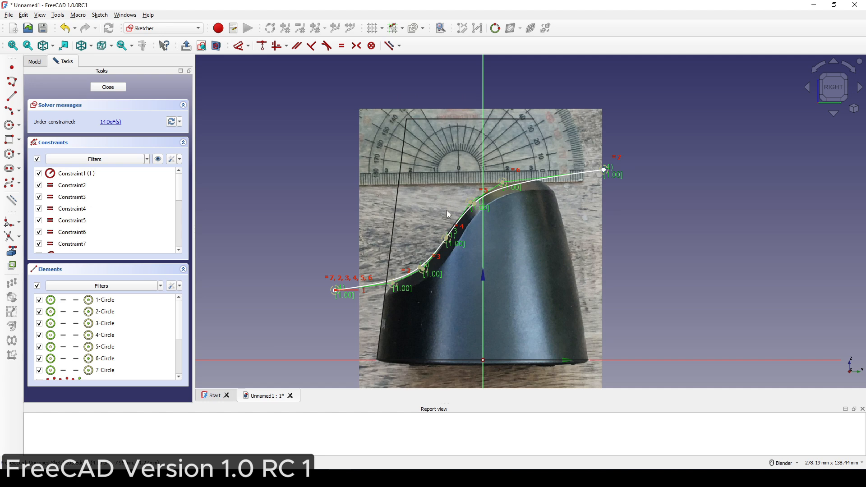
scroll(338, 293, "up", 2)
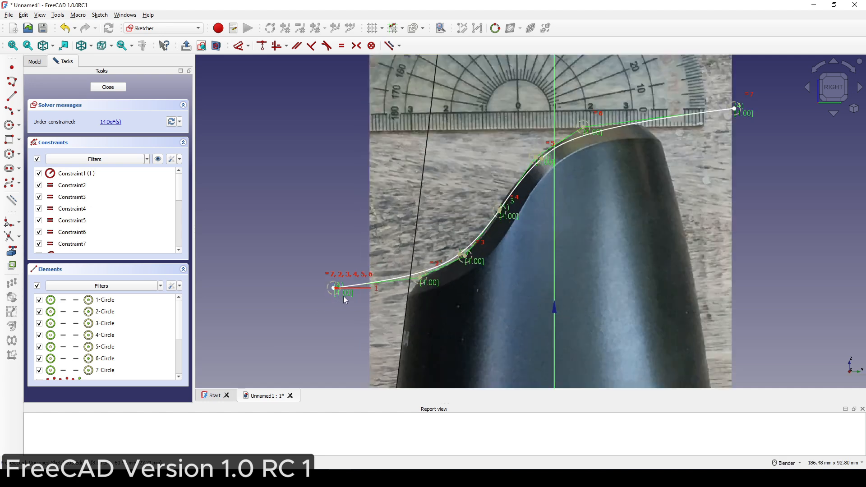
scroll(407, 276, "up", 2)
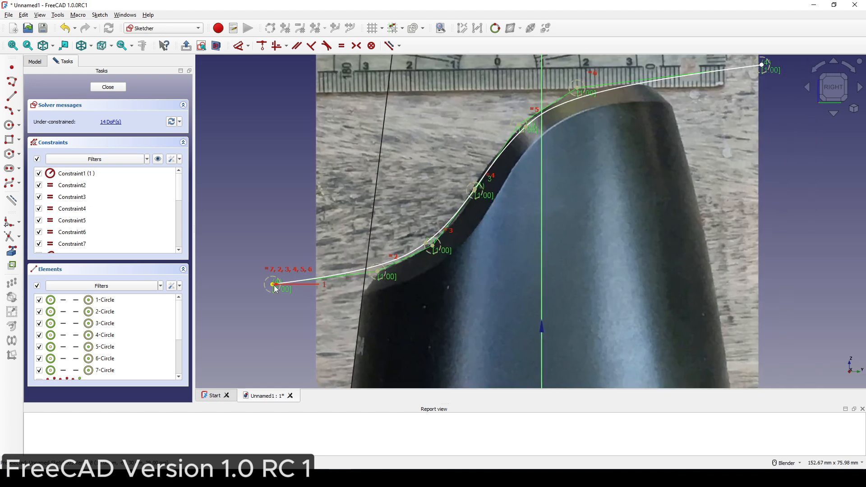
Step: Reposition the B-spline's lower end point and its neighbouring control points to follow the lower rim in the side photo
left_click_drag(274, 285, 278, 318)
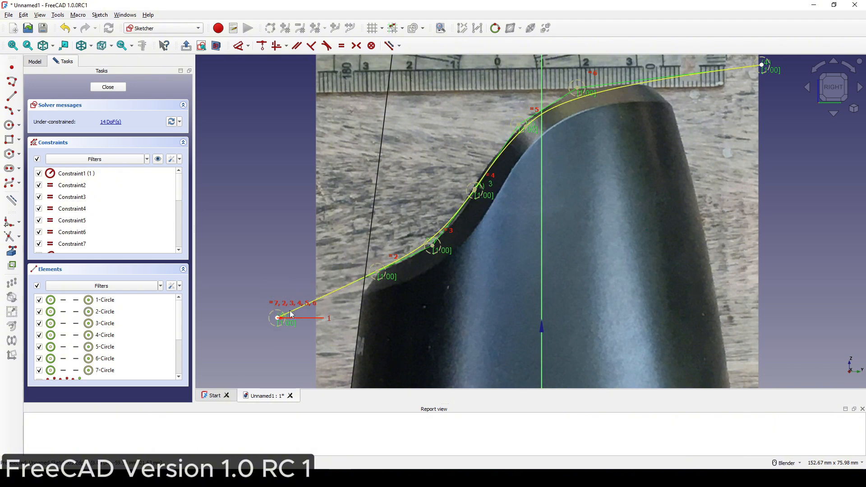
left_click_drag(434, 247, 437, 255)
scroll(399, 273, "up", 1)
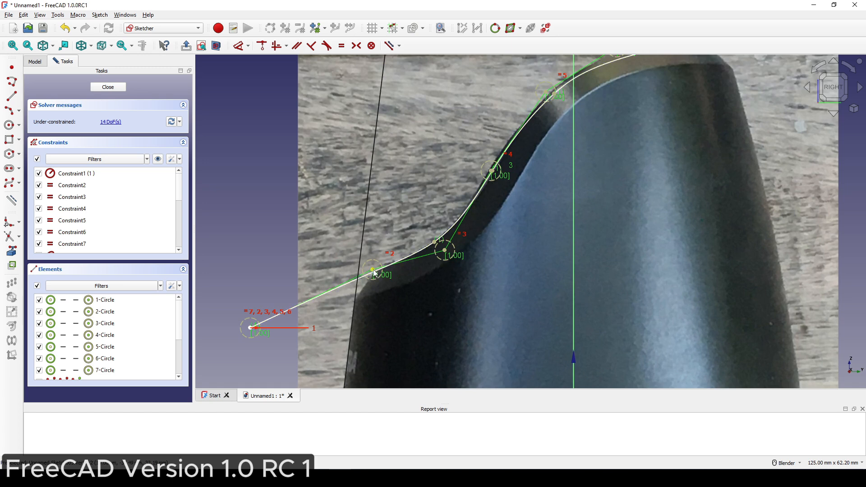
left_click_drag(373, 270, 374, 274)
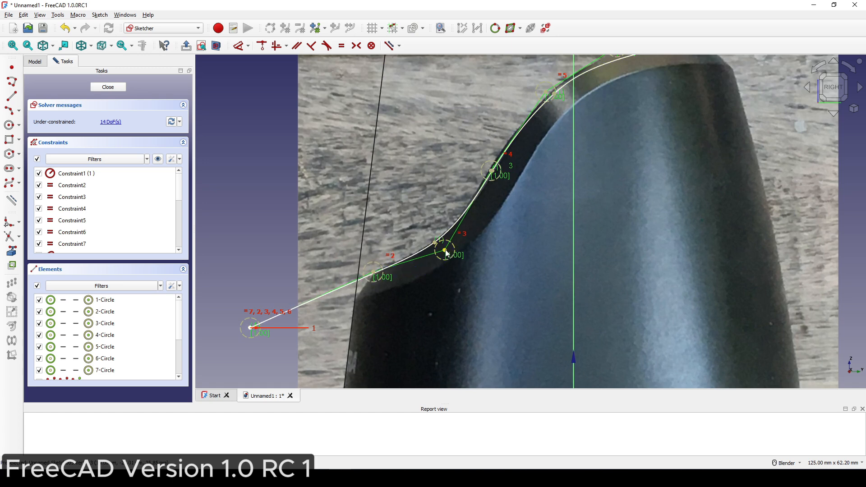
left_click_drag(446, 253, 449, 182)
Step: Adjust the B-spline's upper control point and far end point so the curve matches the upper rim in the side photo
scroll(515, 193, "up", 2)
scroll(432, 229, "up", 1)
scroll(451, 185, "down", 4)
scroll(458, 186, "down", 1)
middle_click_drag(458, 185, 344, 258, "shift")
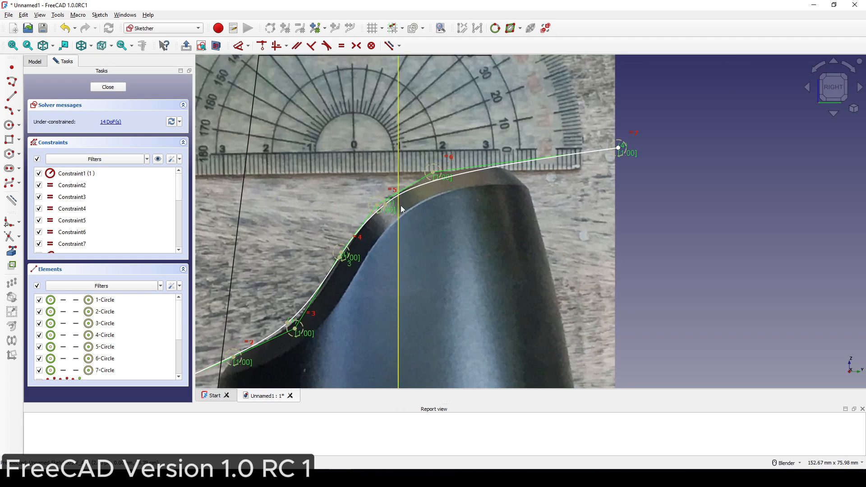
scroll(420, 199, "up", 1)
left_click_drag(439, 167, 453, 149)
left_click_drag(664, 139, 668, 163)
Step: Draw a three-segment polyline above the body, joining the B-spline's two end points to close the profile
scroll(660, 172, "down", 5)
mouse_move(660, 172)
middle_mouse_down("shift")
mouse_move(590, 194)
mouse_move(618, 210)
mouse_move(588, 228)
middle_mouse_up("shift")
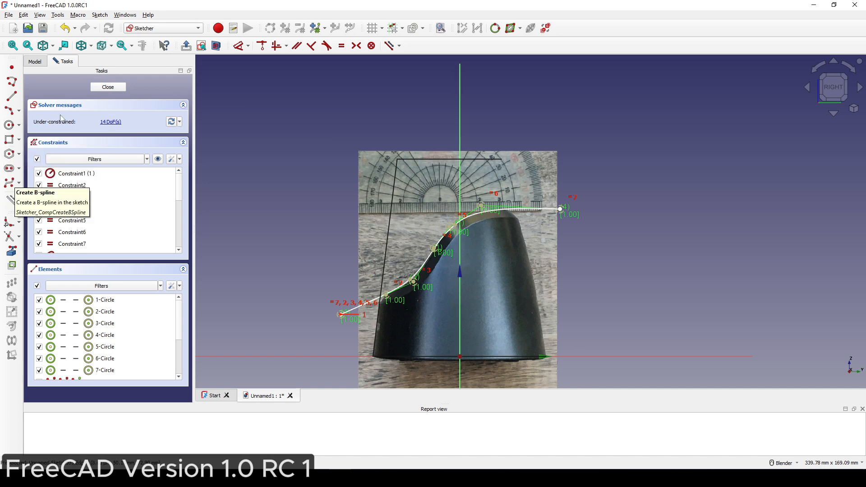
left_click(17, 83)
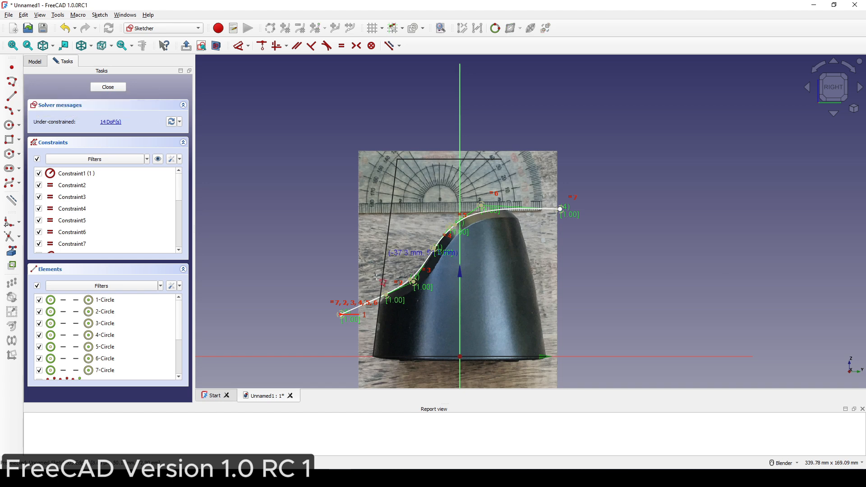
left_click(342, 315)
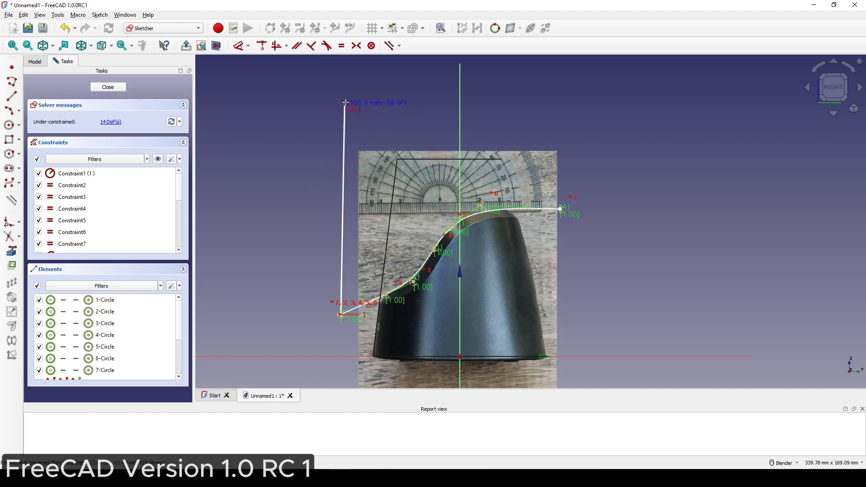
left_click(332, 83)
left_click(564, 83)
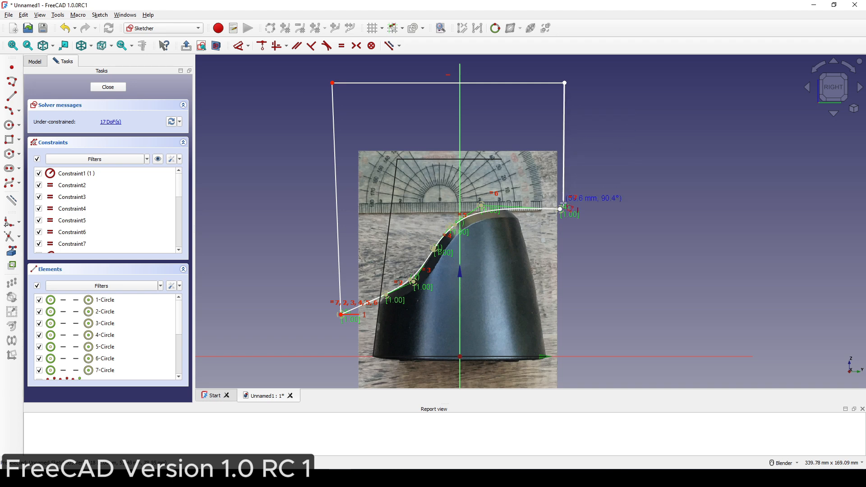
scroll(614, 193, "up", 3)
scroll(564, 207, "up", 5)
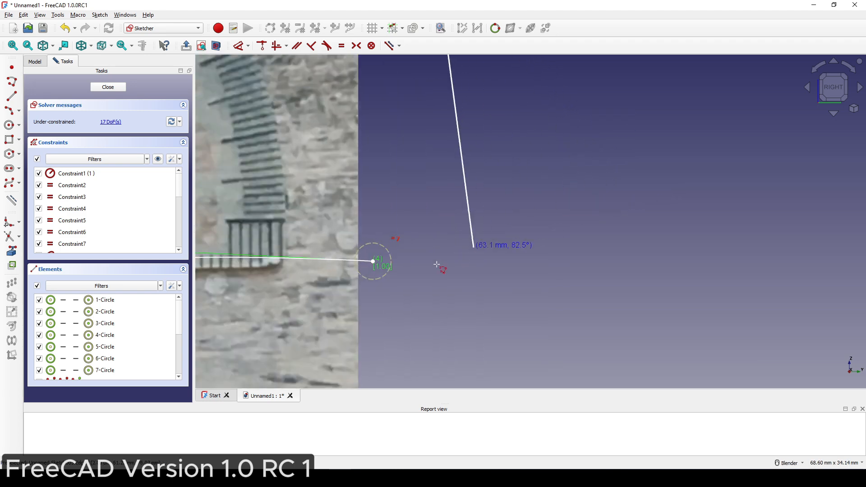
left_click(377, 260)
right_click(478, 218)
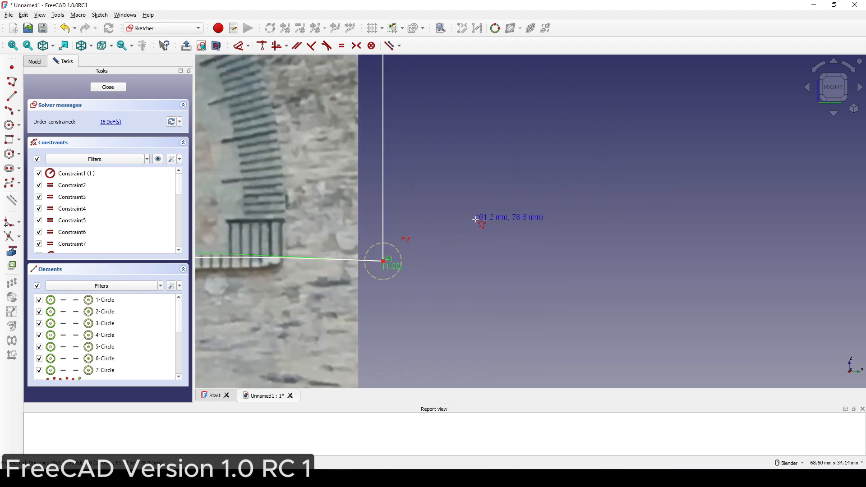
right_click(479, 219)
Step: Close the profile sketch and display the model shaded with edges instead of as a wireframe
scroll(479, 219, "down", 12)
middle_click_drag(479, 219, 541, 215, "shift")
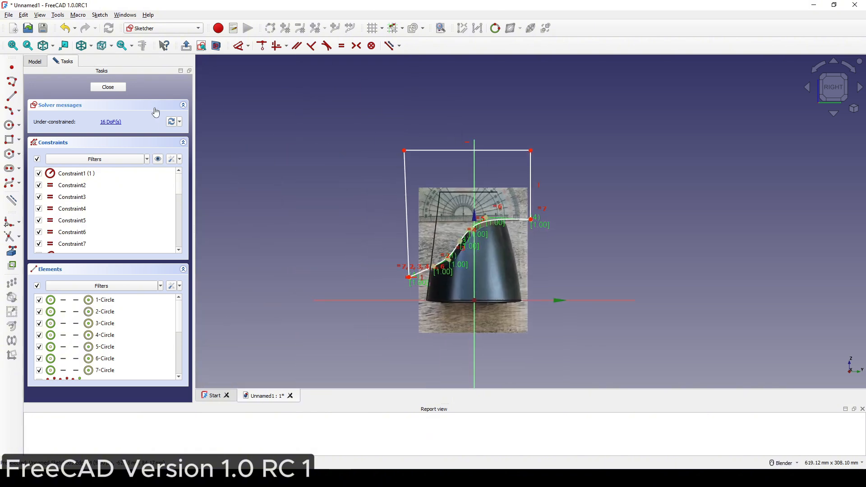
left_click(113, 88)
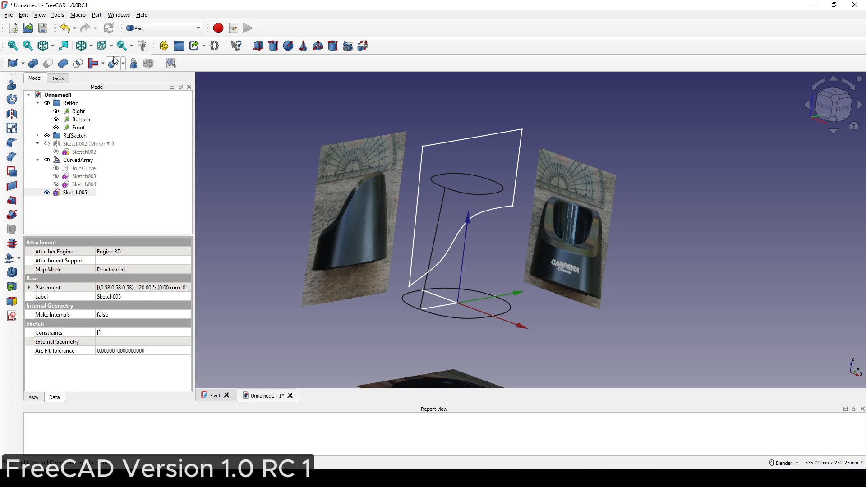
left_click(91, 45)
left_click(96, 120)
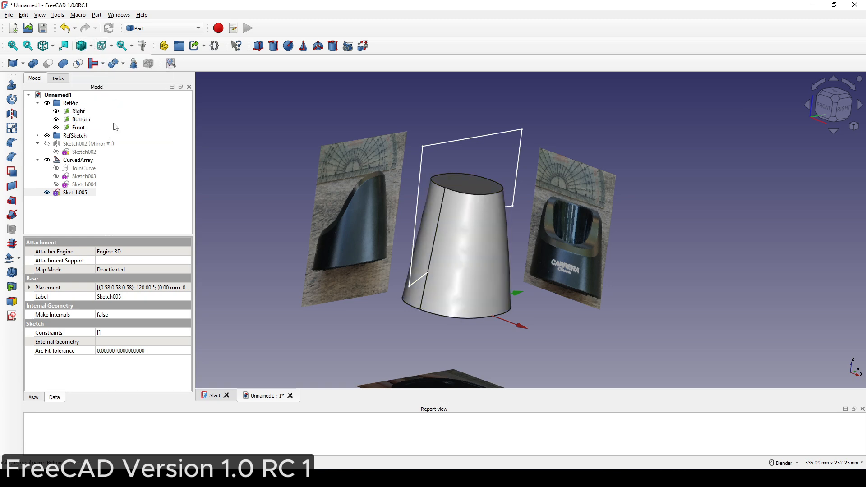
Step: Extrude the closed profile sketch symmetrically by 100 mm along its normal as a solid
left_click(79, 192)
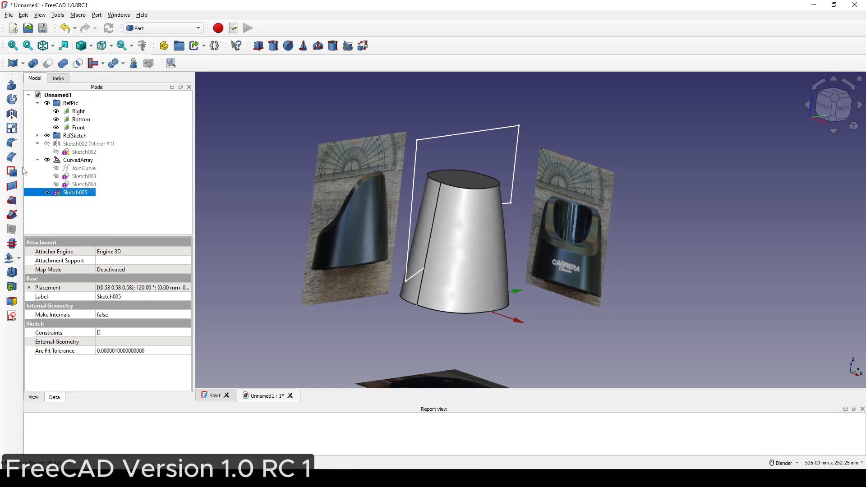
left_click(15, 90)
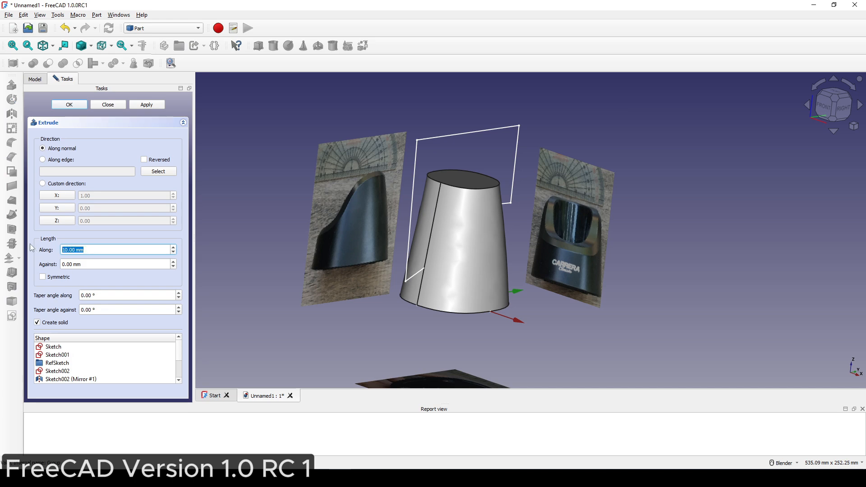
type("100")
left_click(77, 106)
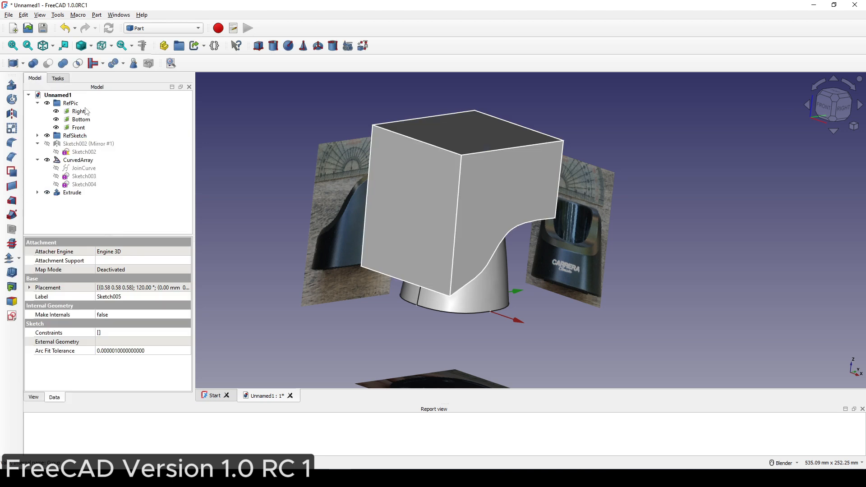
Step: Cut the extruded block from the tapered CurvedArray body
middle_click_drag(537, 236, 535, 277)
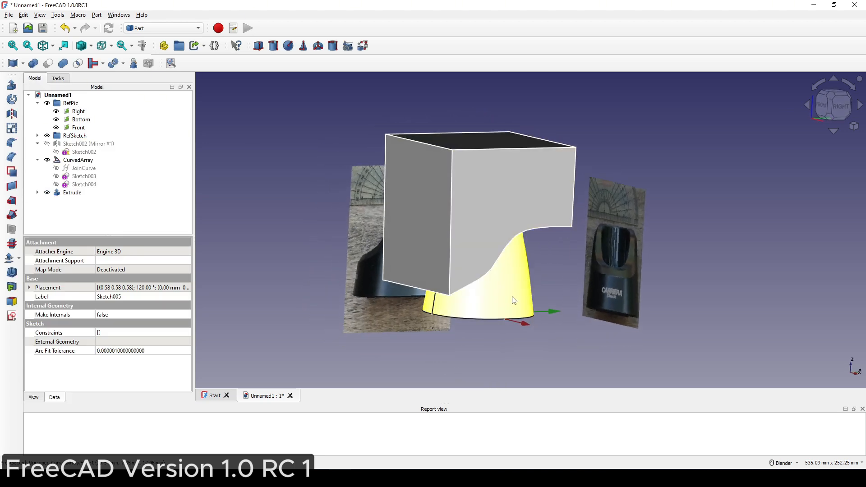
left_click(496, 280)
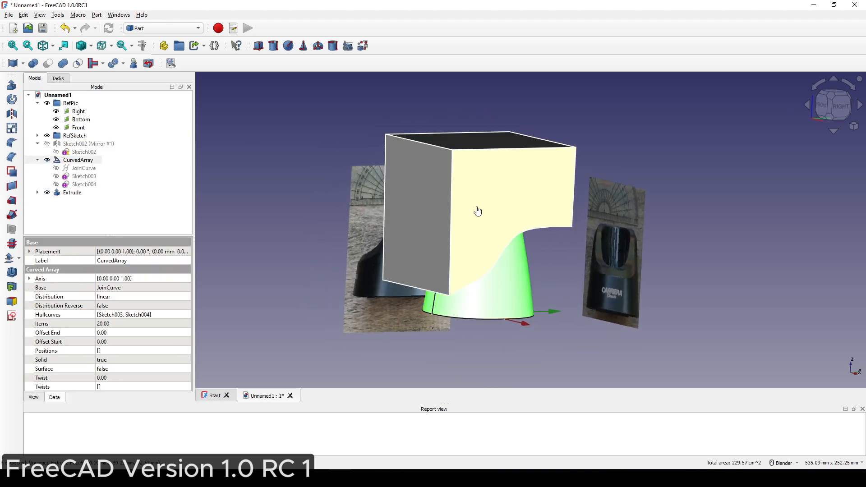
left_click(547, 200, "ctrl")
left_click(48, 63)
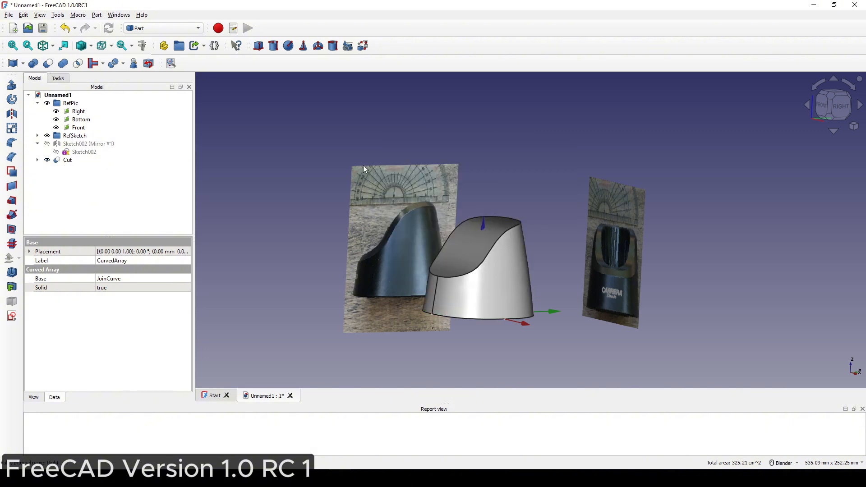
Step: Chamfer the curved top rim edge of the cut body with an equal-distance chamfer
middle_click_drag(527, 275, 598, 287)
left_click(444, 332)
scroll(540, 289, "up", 2)
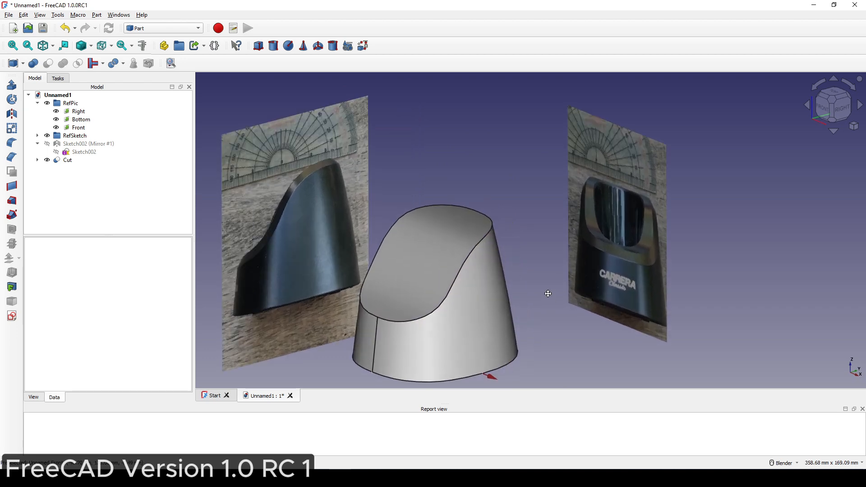
left_click(453, 288)
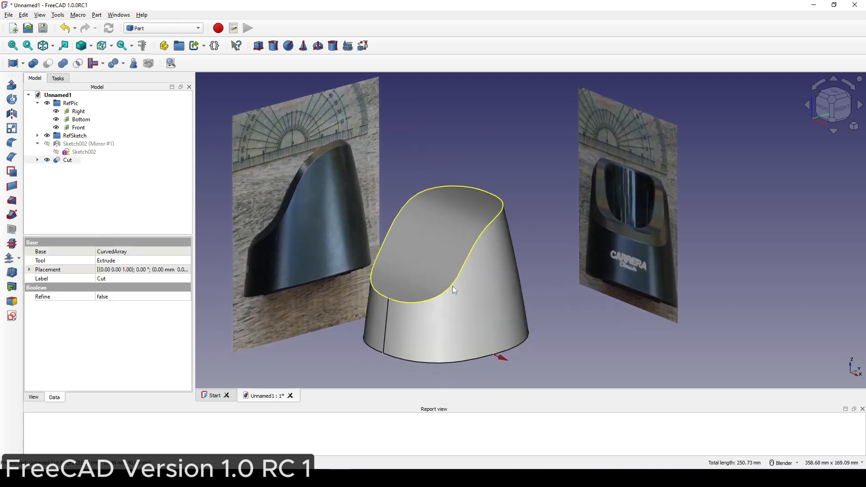
left_click(10, 158)
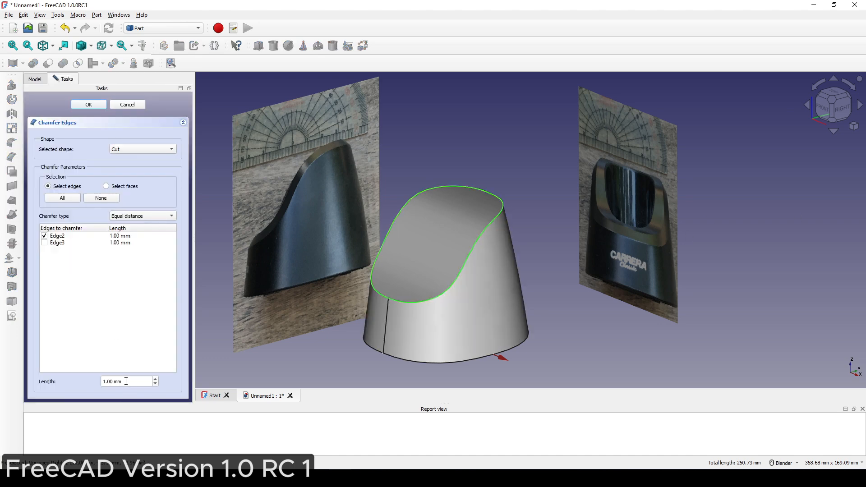
left_click(85, 106)
Step: Create a new sketch on the XY plane with a 5 mm offset and turn on the section view
scroll(450, 239, "down", 3)
middle_click_drag(450, 240, 513, 245)
scroll(452, 260, "up", 2)
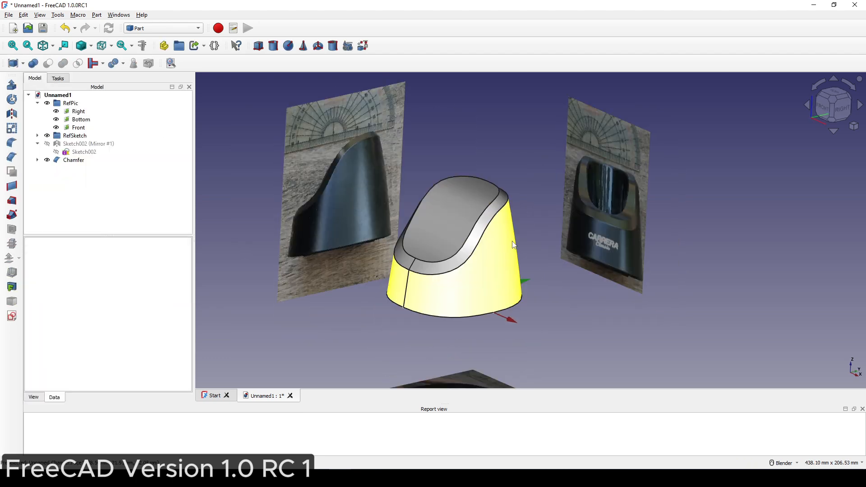
left_click(12, 316)
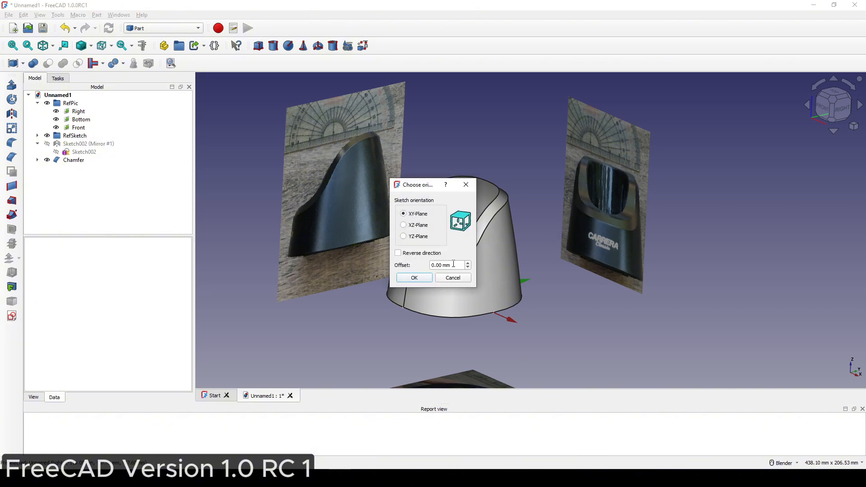
left_click_drag(453, 264, 382, 265)
type("5")
left_click(414, 277)
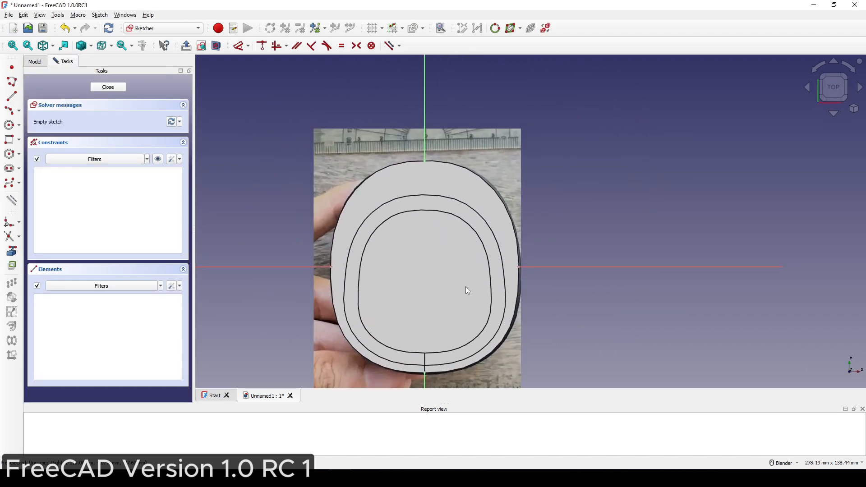
left_click(218, 50)
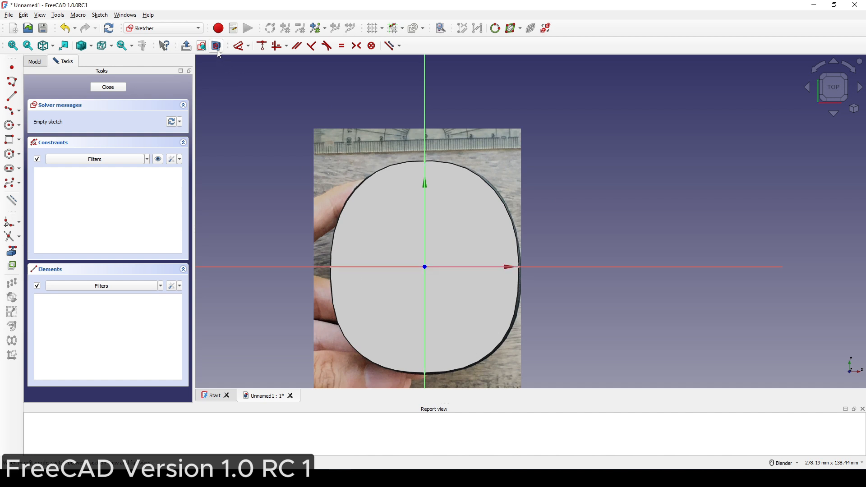
Step: Draw a circle centred on the origin, constrain its diameter to 40 mm, and close the sketch
middle_click_drag(469, 206, 457, 190, "shift")
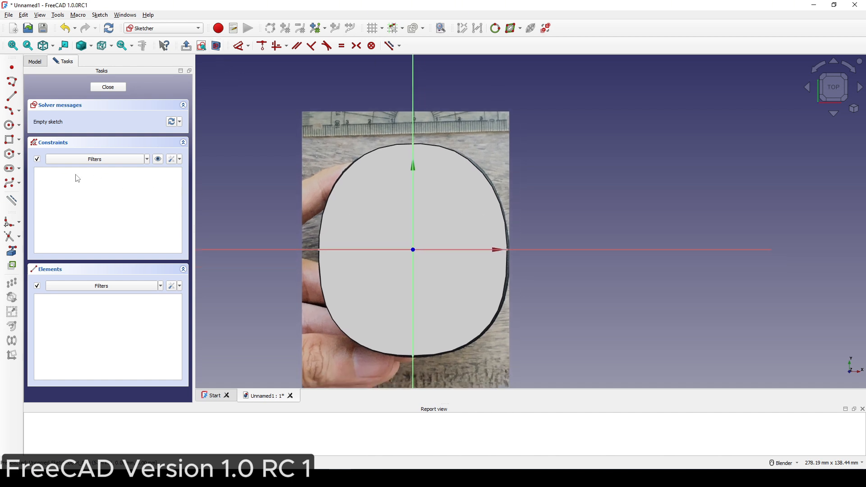
left_click(10, 127)
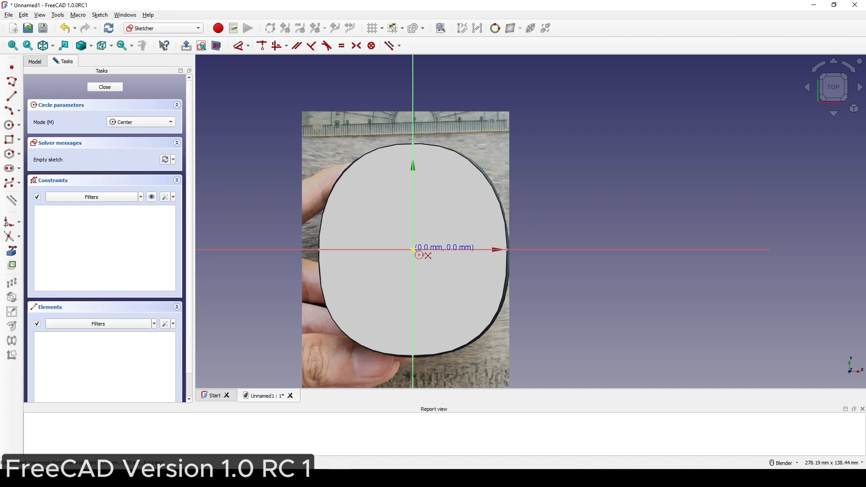
left_click(412, 250)
left_click(455, 226)
right_click(478, 209)
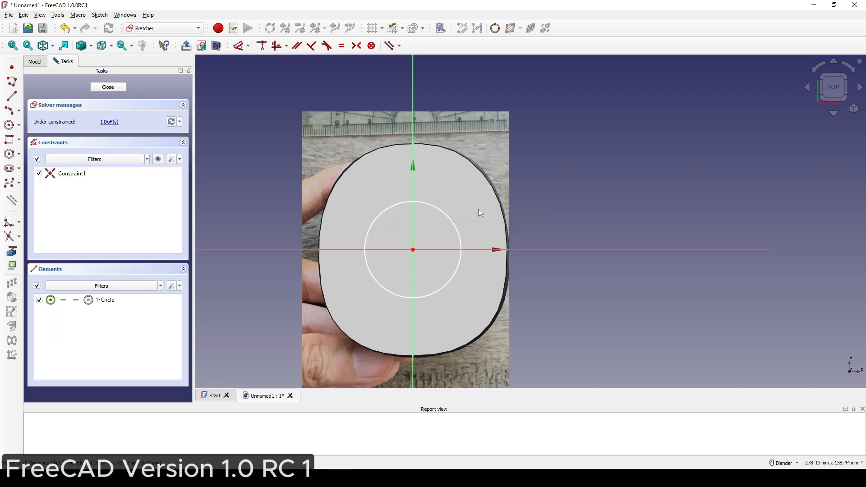
key("d")
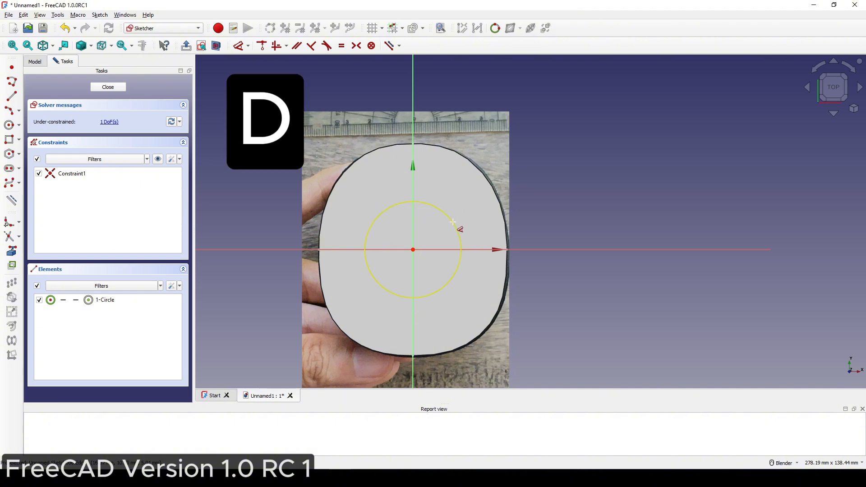
left_click(459, 226)
left_click(605, 187)
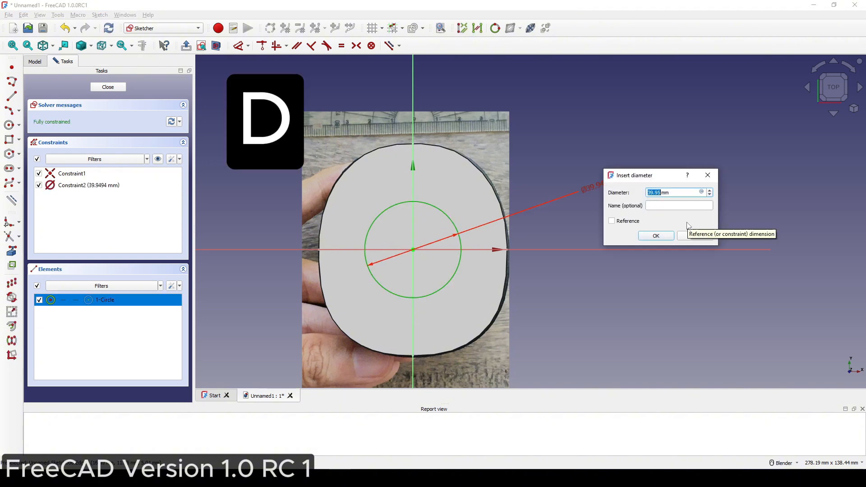
type("40")
left_click(657, 236)
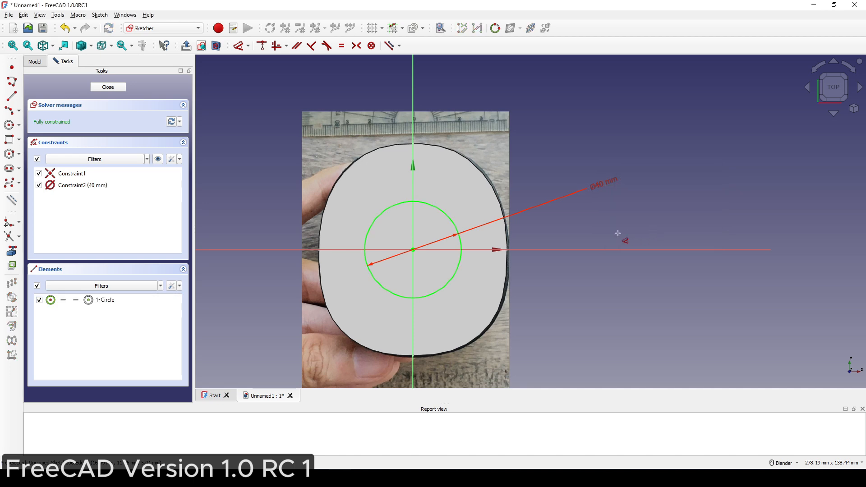
middle_click_drag(585, 232, 589, 219, "shift")
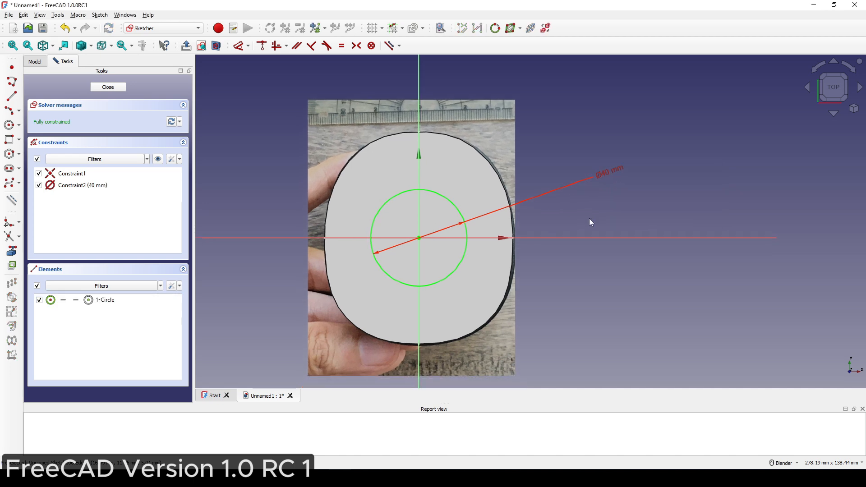
left_click(112, 88)
Step: Extrude the circle sketch 100 mm along its normal as a solid cylinder
middle_click_drag(450, 246, 493, 258)
left_click(75, 168)
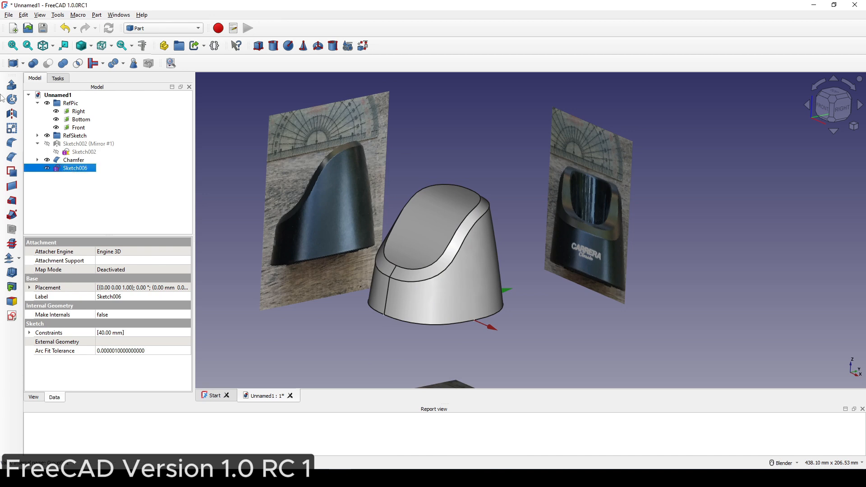
left_click(11, 86)
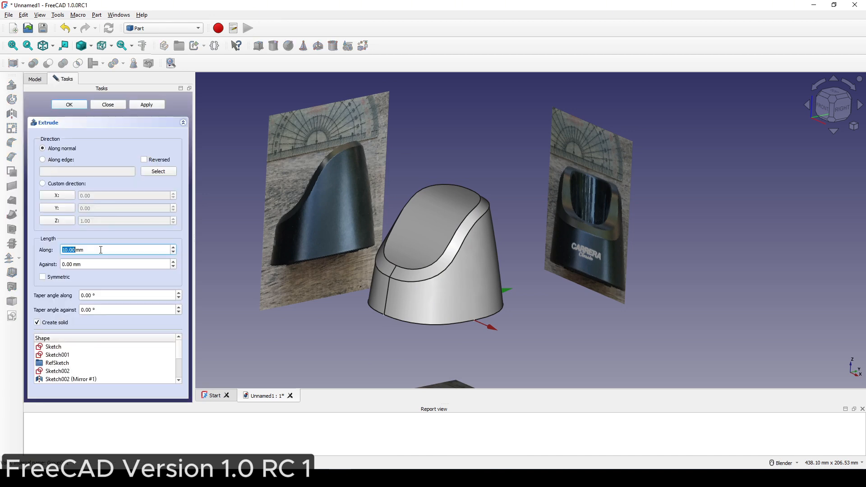
left_click_drag(100, 249, 9, 247)
type("100")
left_click(74, 105)
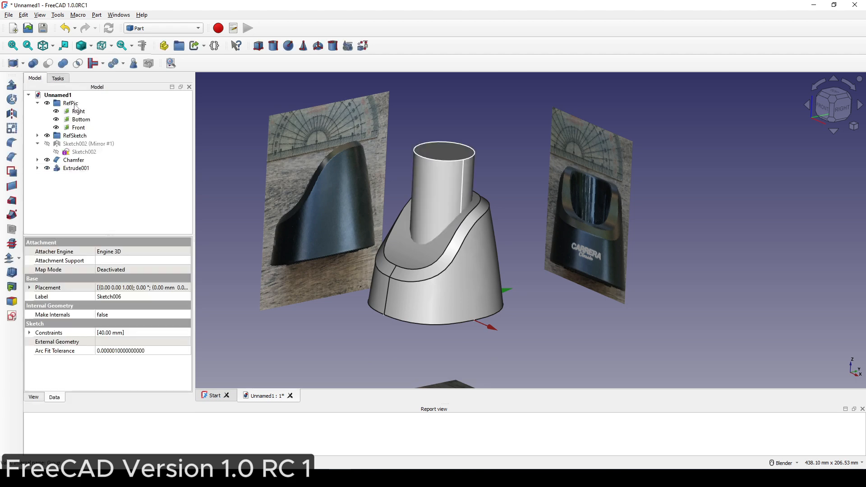
Step: Rotate the extruded cylinder about the vertical Z axis to a 270° placement angle using Transform with a 90° rotation increment
middle_click_drag(493, 218, 489, 258)
scroll(483, 229, "up", 1)
middle_click_drag(489, 259, 480, 225)
scroll(475, 242, "up", 1)
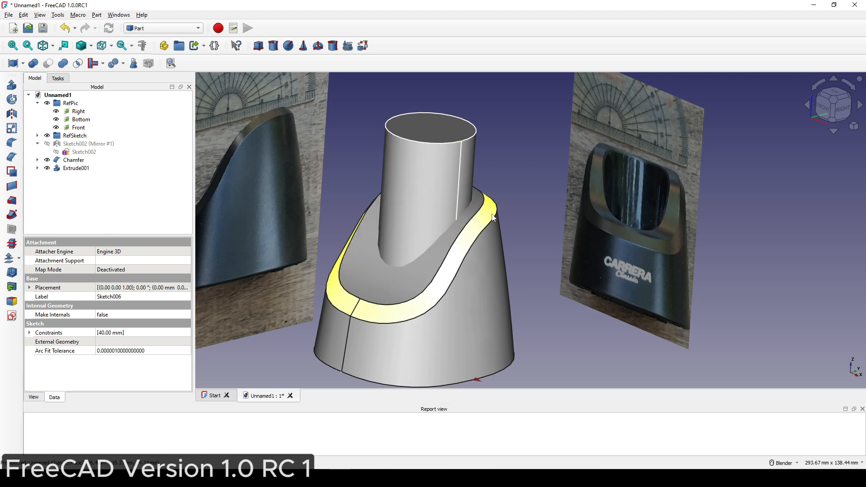
middle_click_drag(469, 198, 470, 209)
left_click(69, 169)
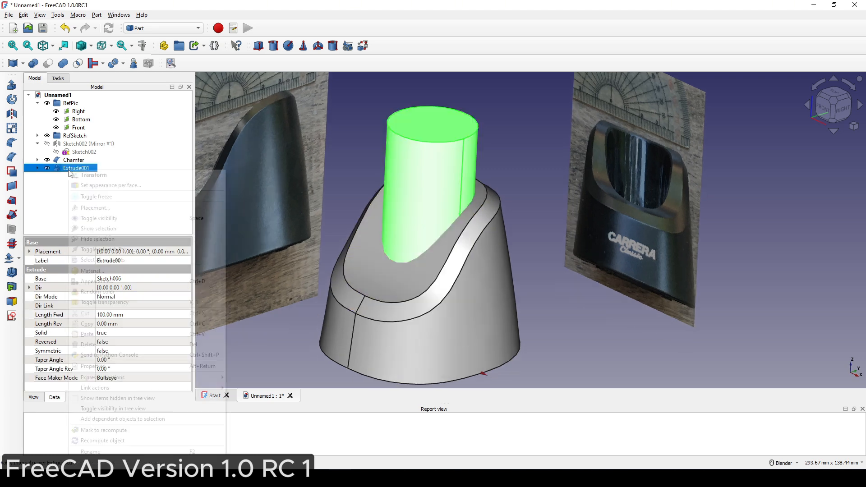
right_click(69, 169)
left_click(103, 176)
middle_click_drag(435, 234, 485, 278)
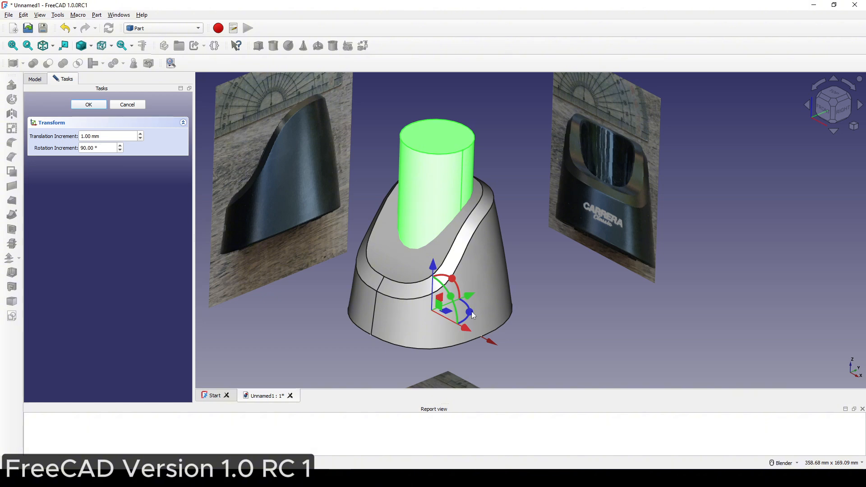
left_click_drag(471, 313, 402, 349)
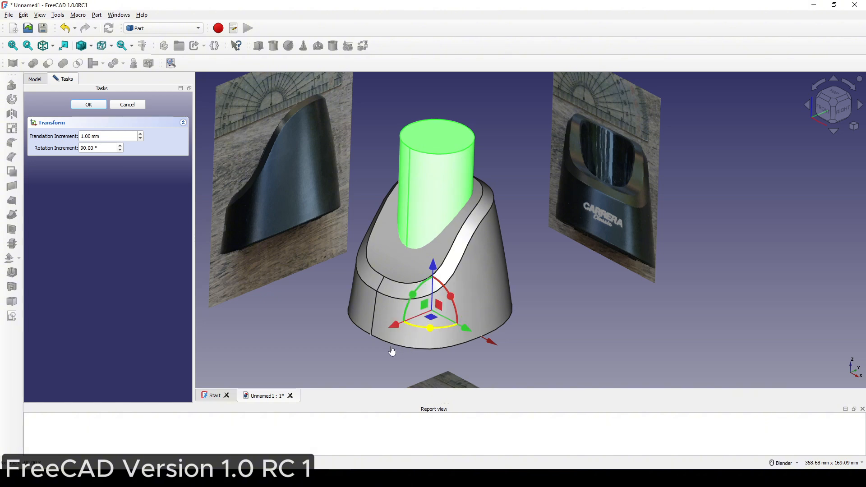
middle_click_drag(495, 319, 464, 315)
middle_click_drag(483, 259, 481, 286, "shift")
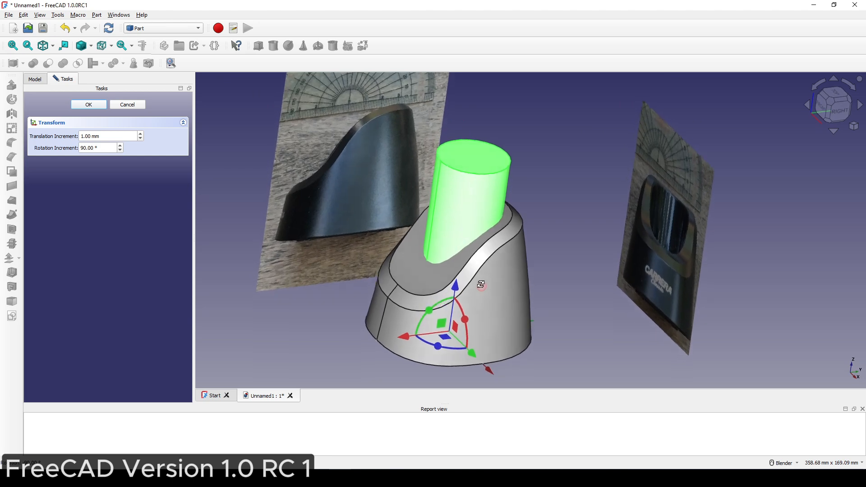
left_click(89, 105)
Step: Set the cylinder's Y placement position to -7 mm, shifting it toward the low front of the body
middle_click_drag(531, 267, 455, 223)
scroll(455, 228, "down", 1)
middle_click_drag(512, 265, 508, 241)
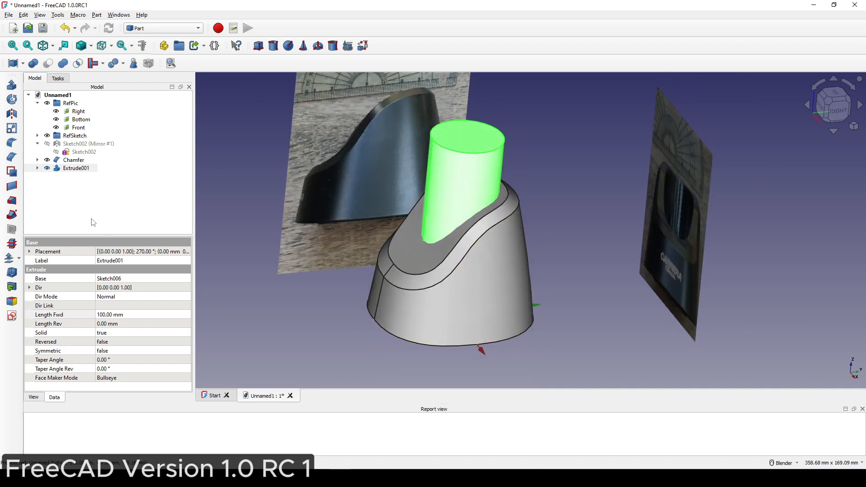
left_click(74, 168)
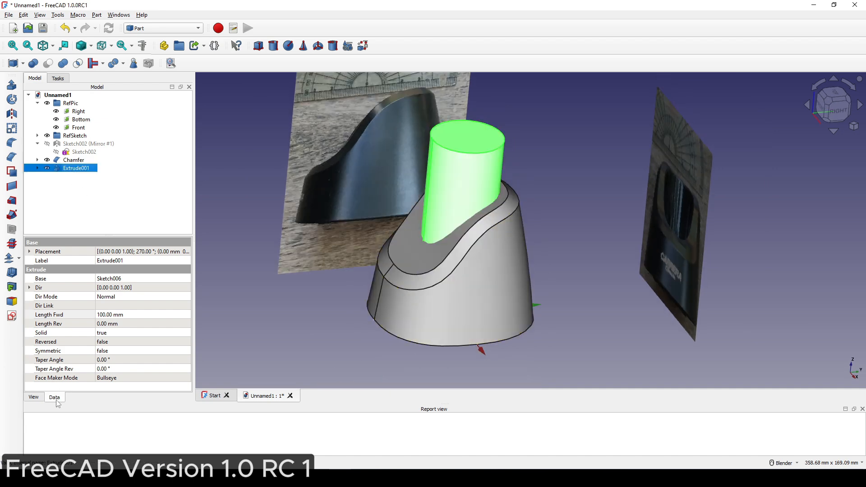
left_click(28, 252)
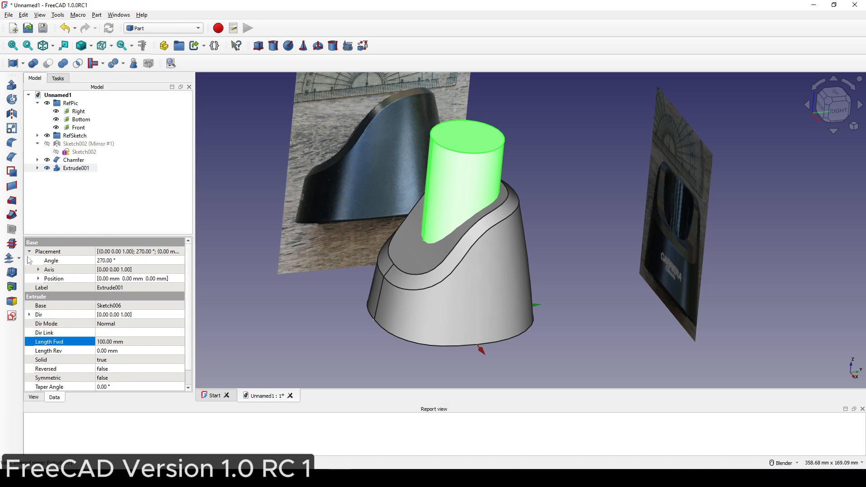
left_click(38, 279)
left_click(83, 306)
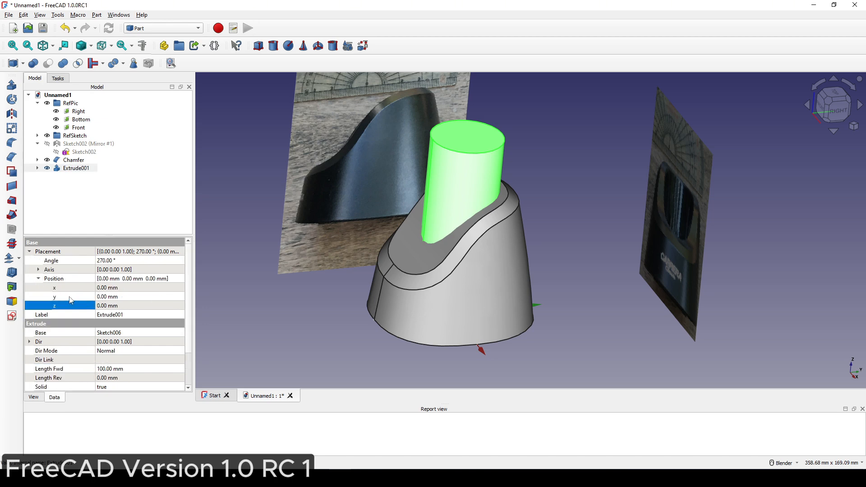
left_click(70, 297)
left_click(111, 297)
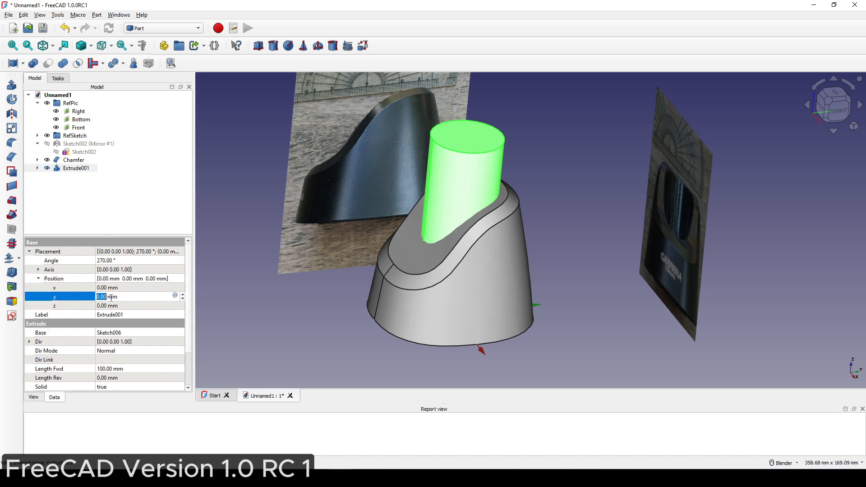
left_click(183, 299)
left_click(183, 299)
left_click(183, 299)
left_click(182, 299)
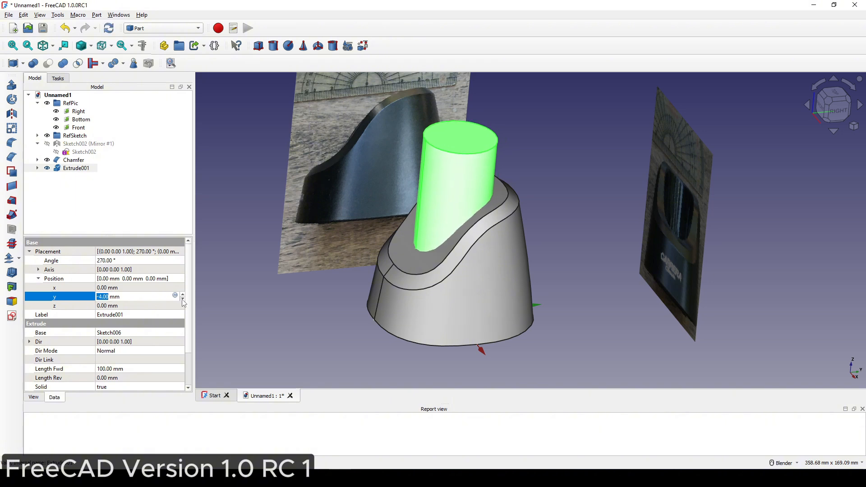
left_click(183, 299)
left_click(183, 299)
left_click(182, 300)
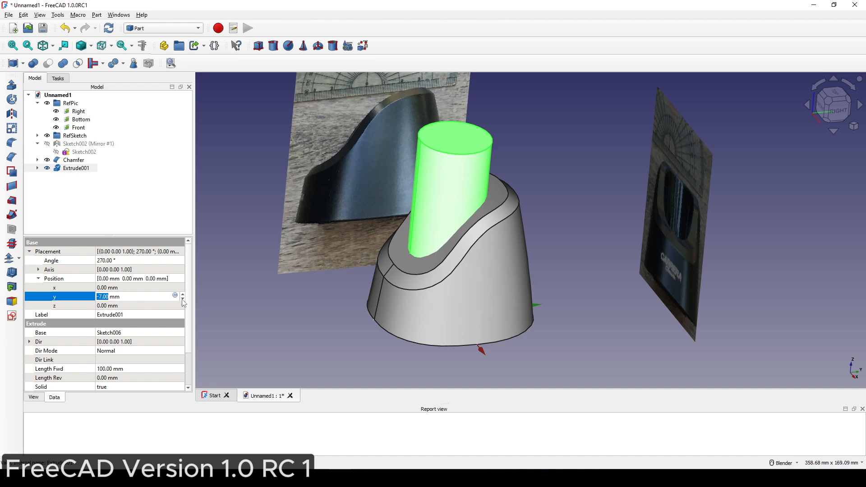
Step: Cut the cylinder from the chamfered body to form the shaver recess
middle_click_drag(560, 261, 509, 242)
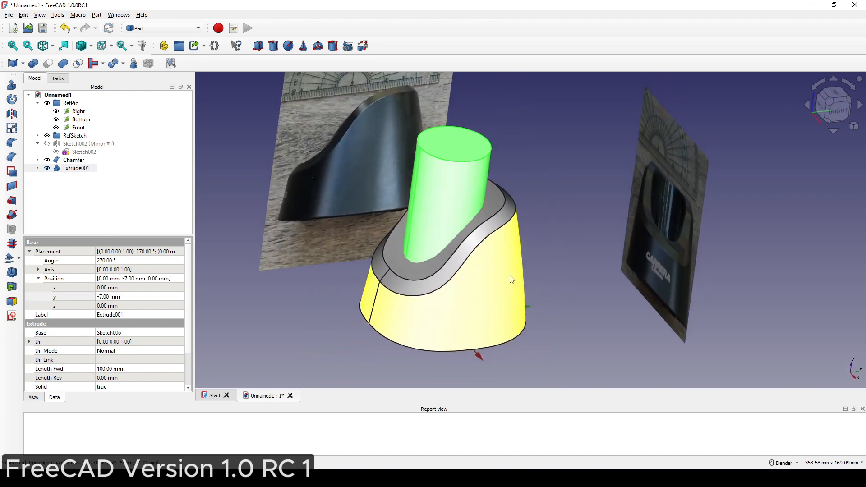
left_click(493, 281)
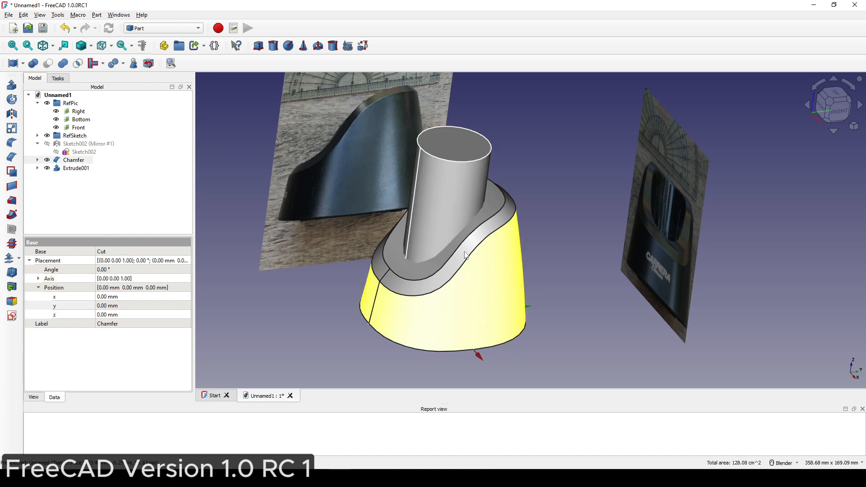
left_click(446, 214, "ctrl")
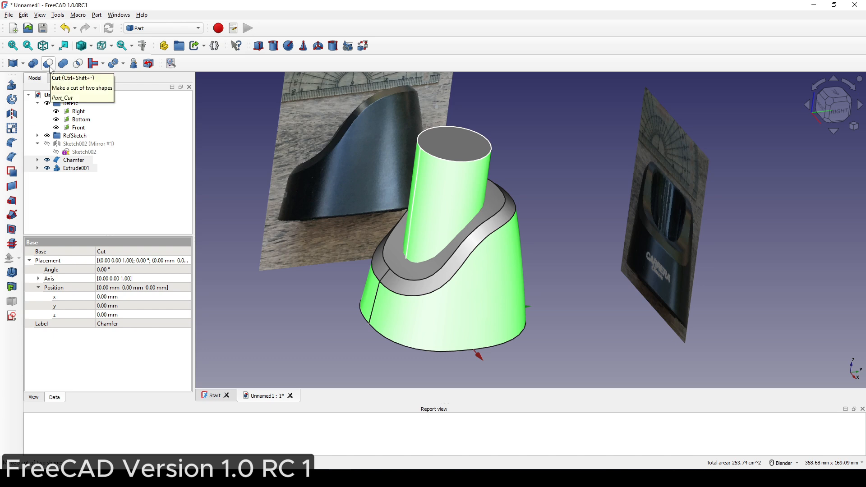
left_click(49, 63)
Step: Fillet the base edge, both rim chamfer edges and the recess opening edge with a constant 1 mm radius
middle_click_drag(392, 223, 512, 252)
scroll(546, 278, "up", 1)
middle_click_drag(513, 252, 503, 268, "shift")
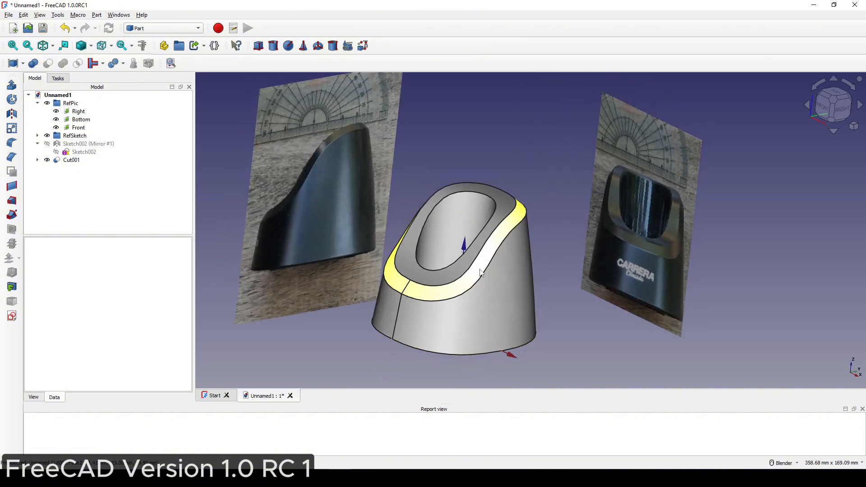
scroll(487, 273, "up", 1)
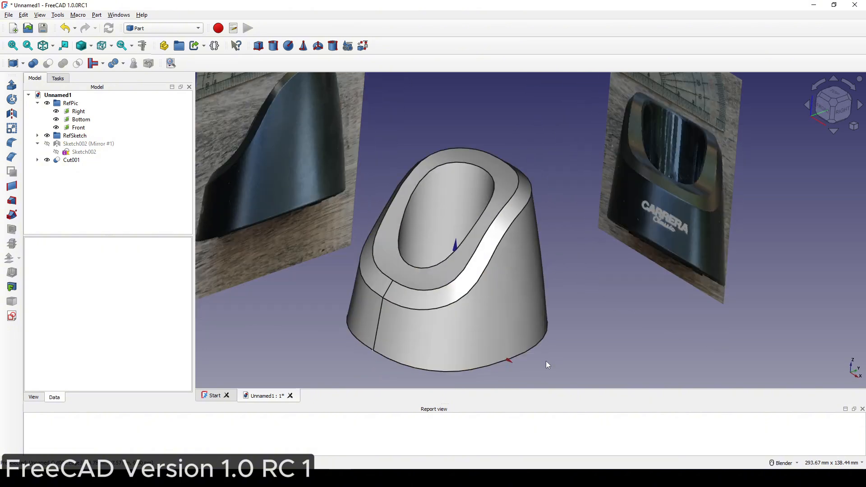
left_click(491, 366)
left_click(460, 300, "ctrl")
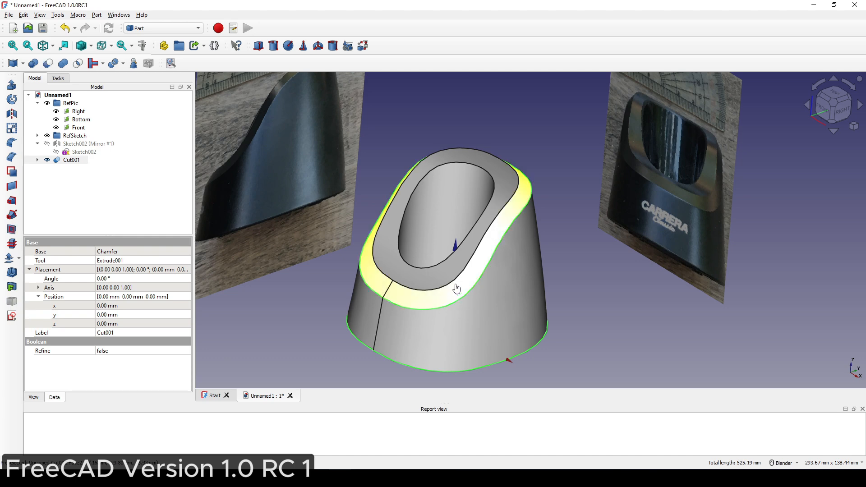
left_click(453, 282, "ctrl")
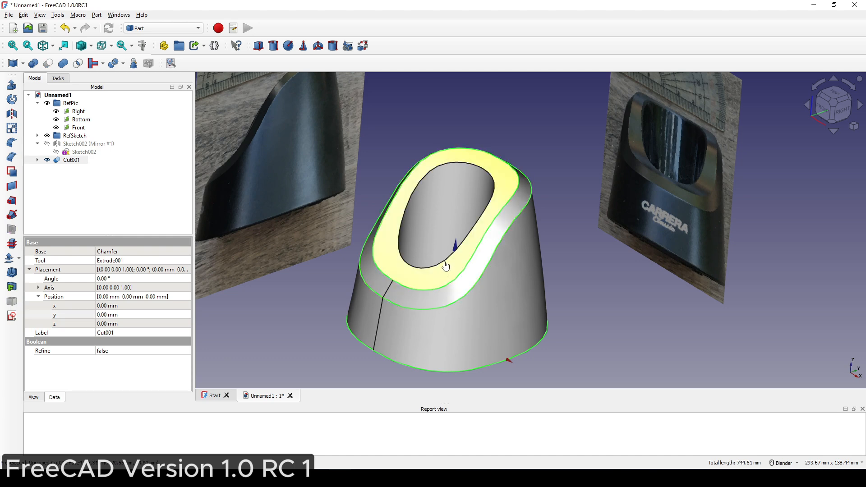
left_click(463, 247, "ctrl")
middle_click_drag(491, 254, 472, 262)
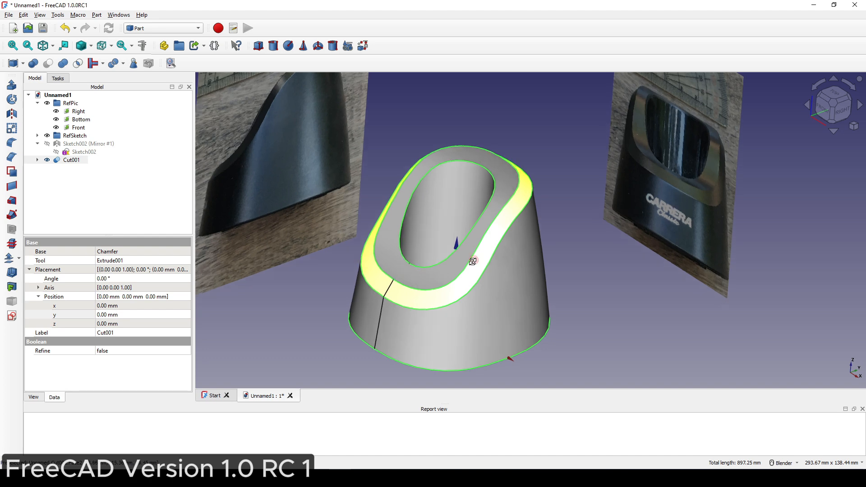
left_click(12, 143)
left_click(88, 105)
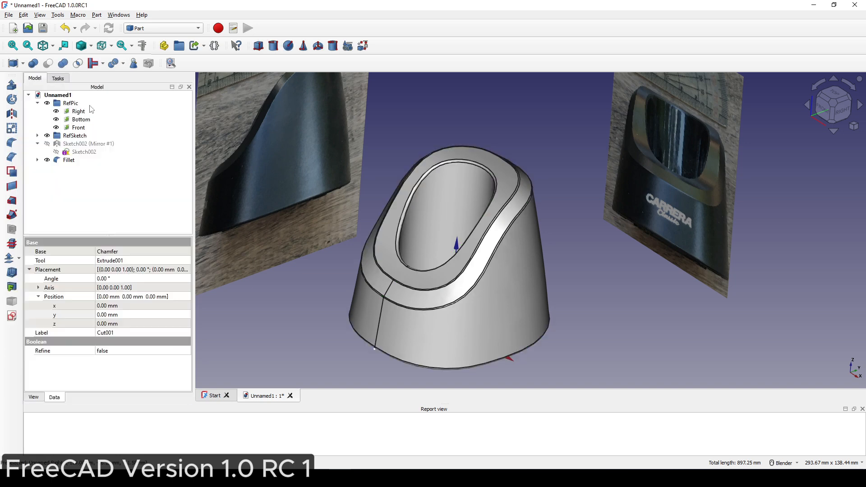
Step: Edit the existing fillet to include the circular edge of the recess floor with a 1 mm radius
middle_click_drag(458, 276, 516, 290)
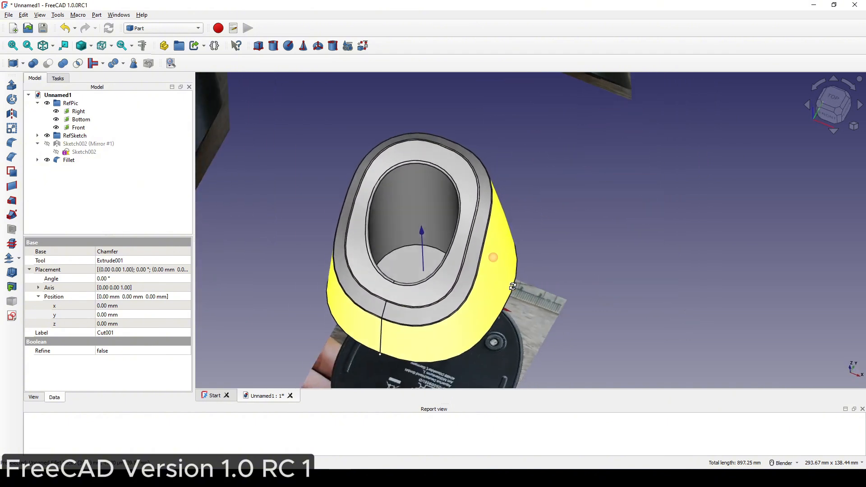
scroll(516, 290, "up", 1)
middle_click_drag(453, 284, 480, 285)
scroll(473, 301, "up", 2)
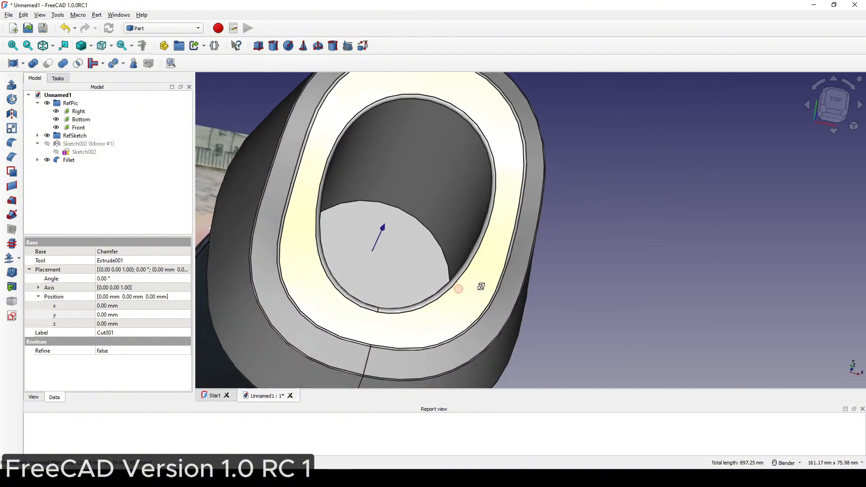
double_click(68, 160)
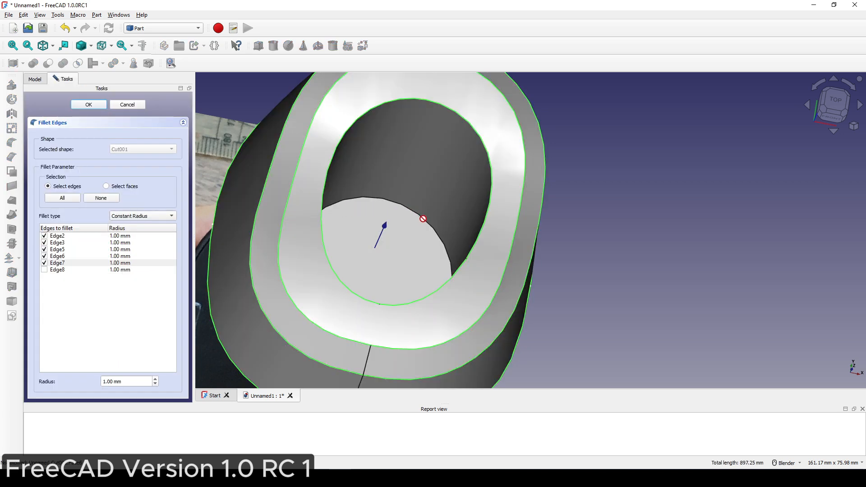
scroll(406, 212, "up", 5)
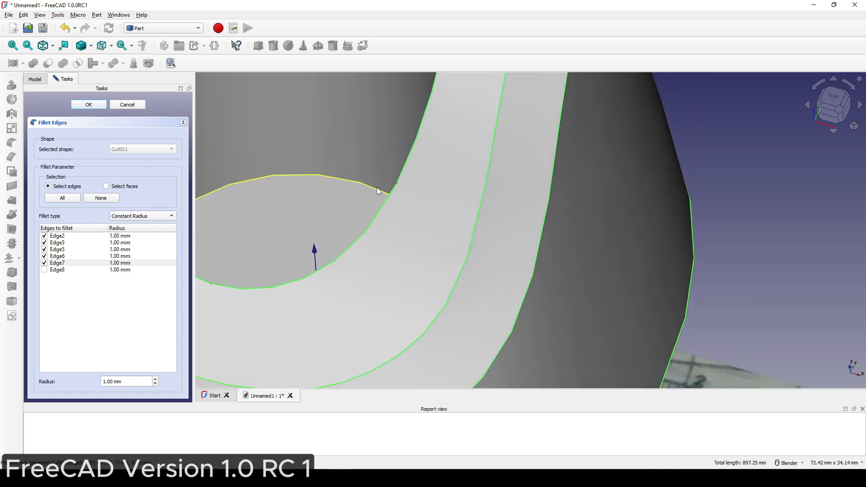
left_click(375, 188)
scroll(373, 206, "down", 8)
middle_click_drag(373, 206, 366, 200)
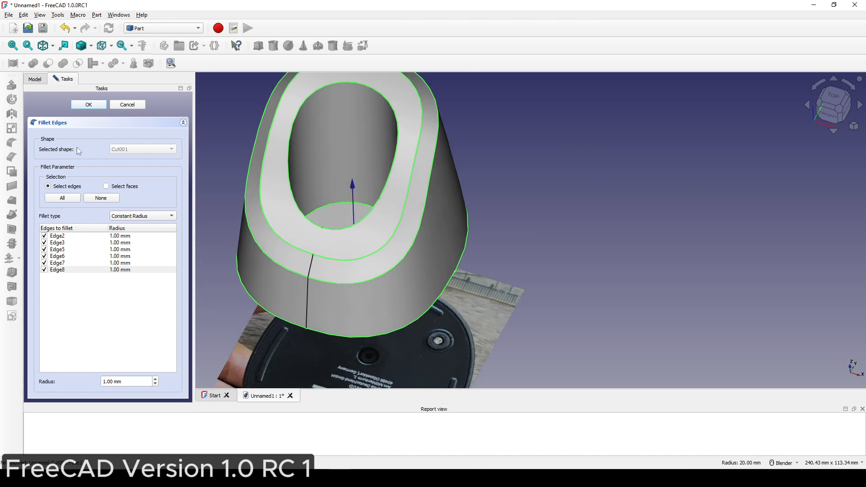
left_click(88, 104)
Step: Hide all visible objects with a box selection, and show only the Bottom reference picture again
middle_click_drag(352, 149, 436, 234)
scroll(436, 234, "down", 5)
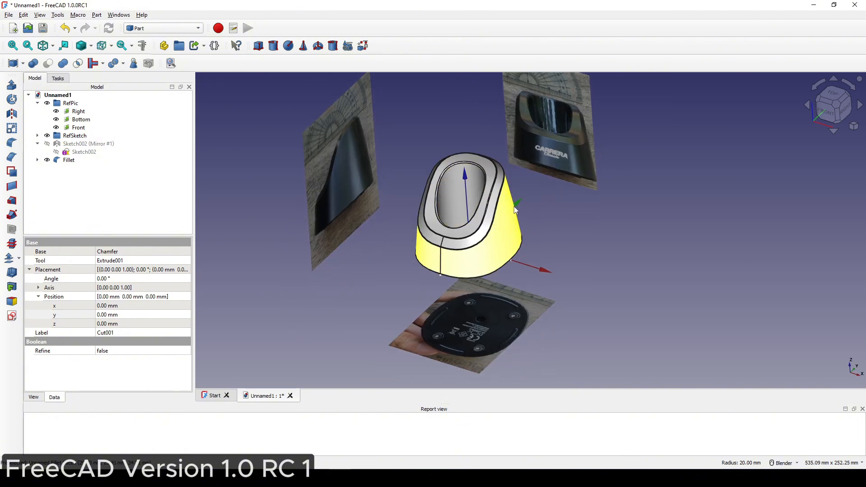
key("shift+b")
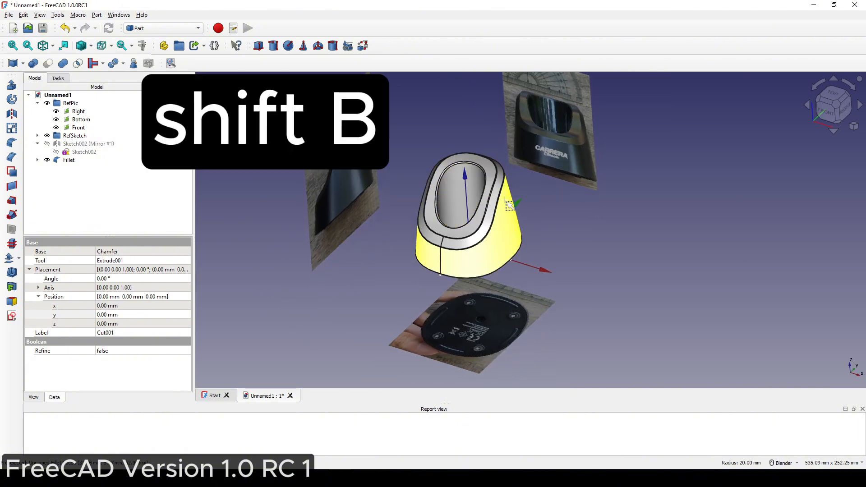
left_click_drag(292, 116, 711, 363)
key("space")
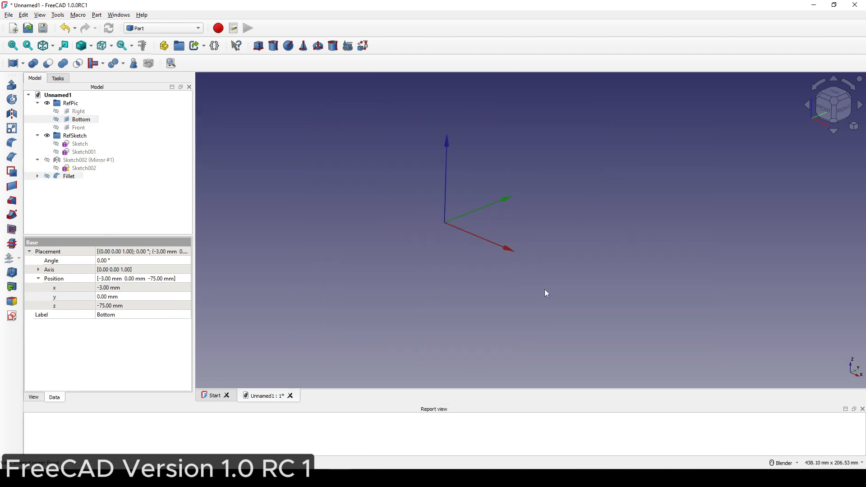
left_click(533, 271)
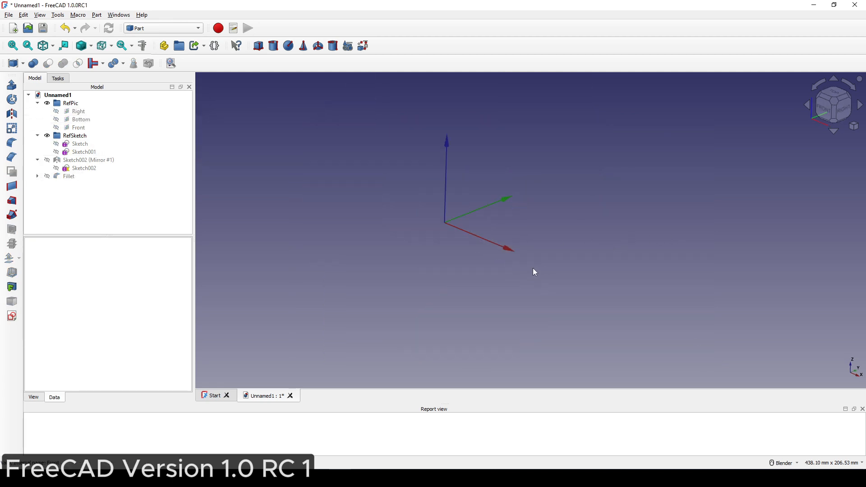
left_click(79, 119)
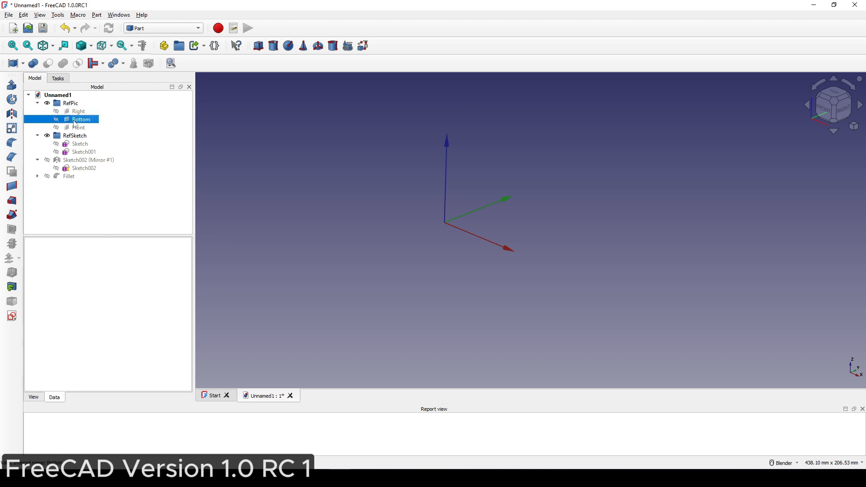
key("space")
middle_click_drag(518, 242, 505, 228, "shift")
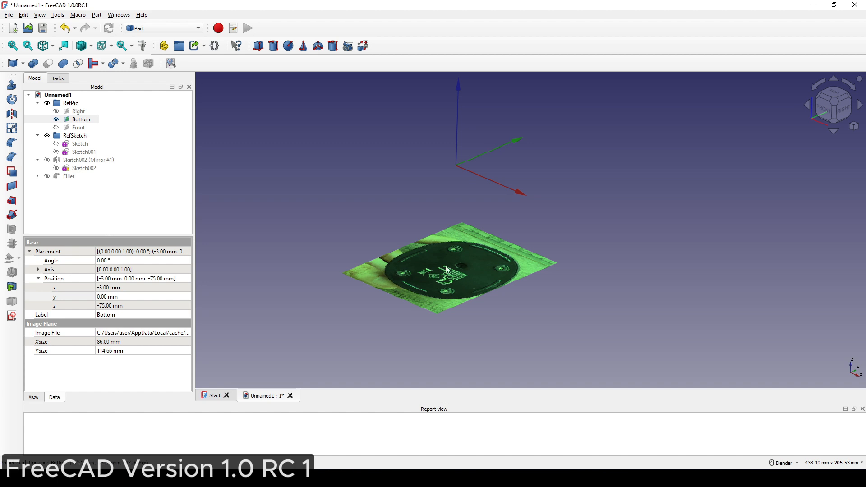
Step: Create a new sketch on the XY plane with zero offset
middle_click_drag(464, 252, 470, 277)
left_click(540, 239)
middle_click_drag(540, 239, 568, 186)
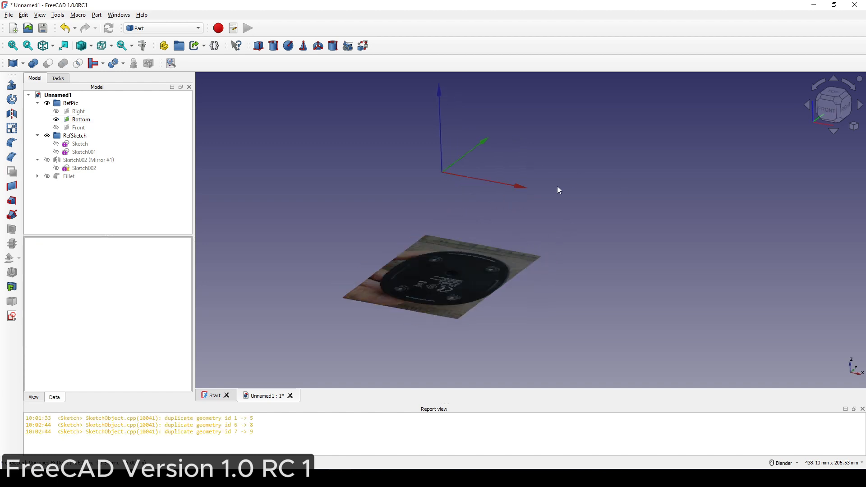
left_click(11, 316)
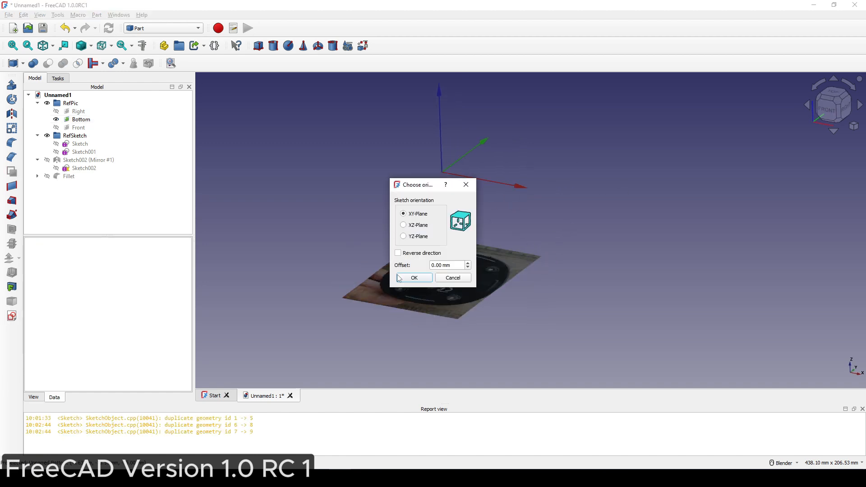
left_click(413, 277)
Step: Trace the left rib in the underside picture with an arc through three rim points
middle_click_drag(525, 292, 516, 193, "shift")
scroll(516, 198, "up", 2)
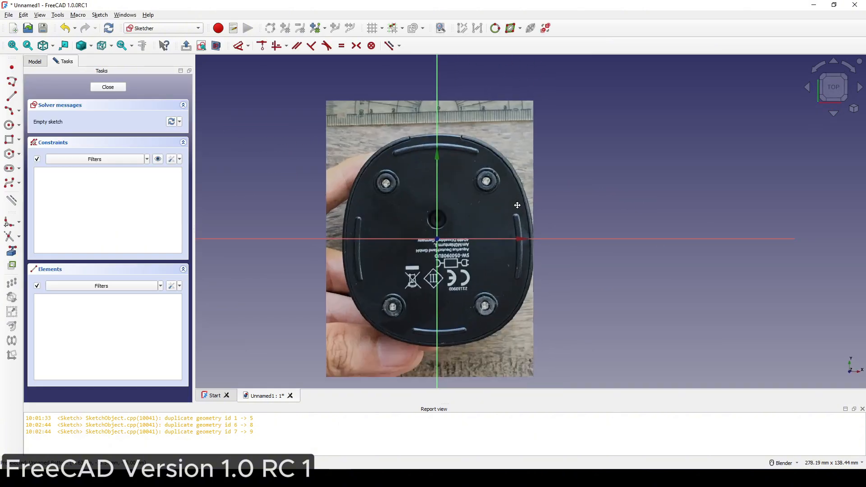
scroll(507, 206, "up", 2)
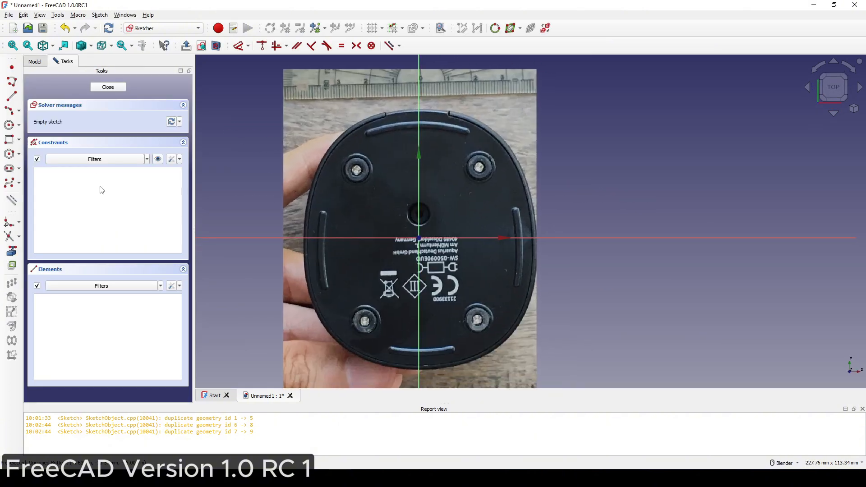
left_click(9, 111)
scroll(303, 184, "up", 2)
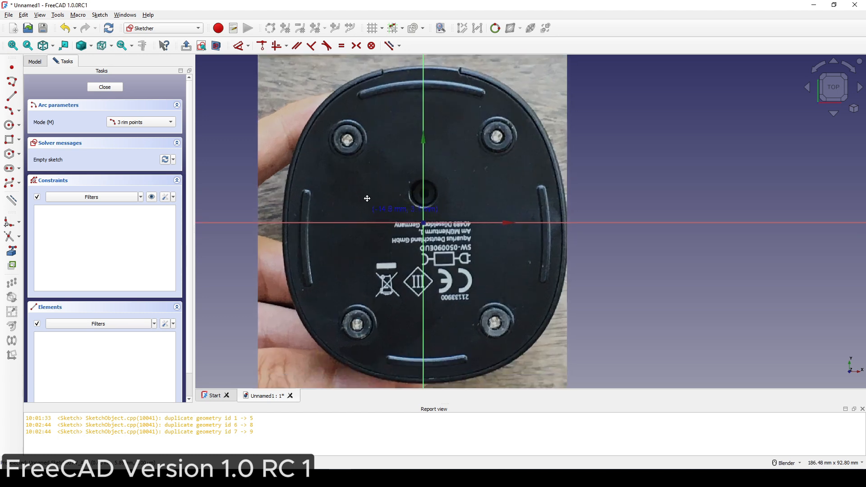
left_click(302, 175)
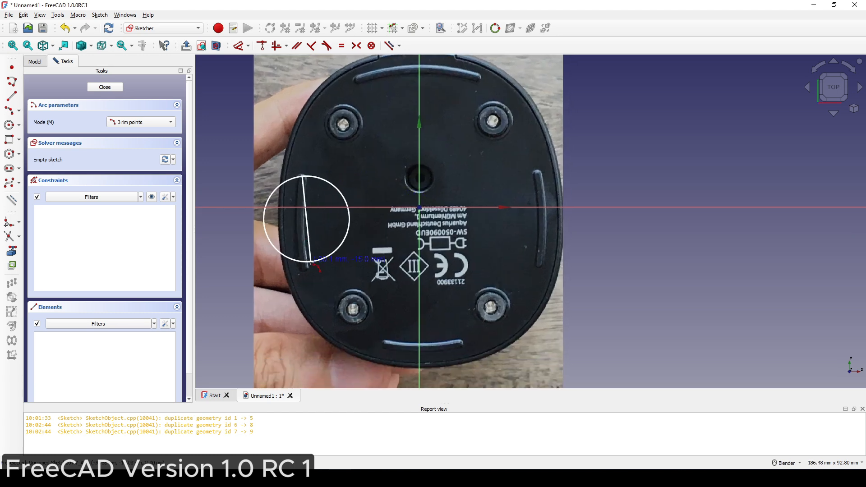
left_click(305, 267)
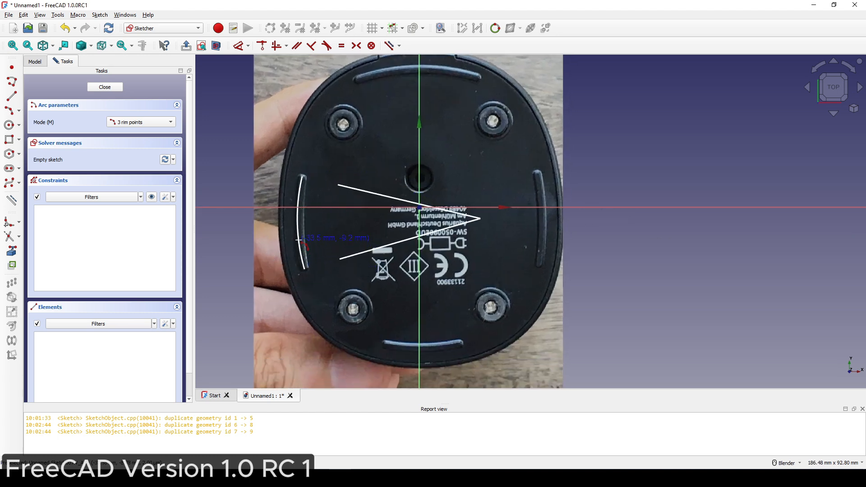
left_click(580, 216)
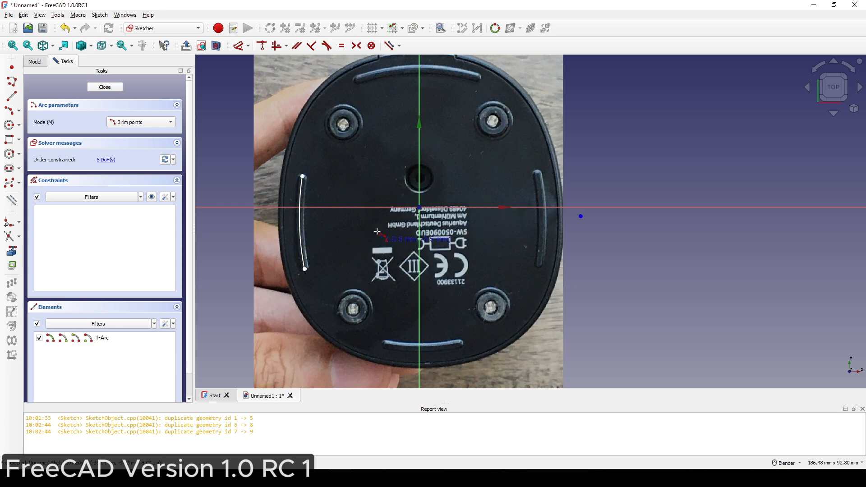
Step: Trace the lower and upper ribs of the underside with one three-point arc each
middle_click_drag(377, 232, 365, 199, "shift")
left_click(374, 312)
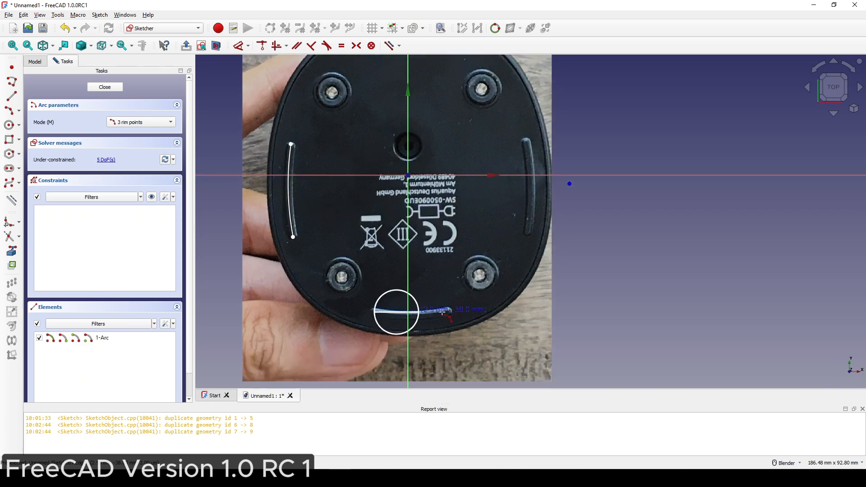
left_click(449, 311)
left_click(423, 315)
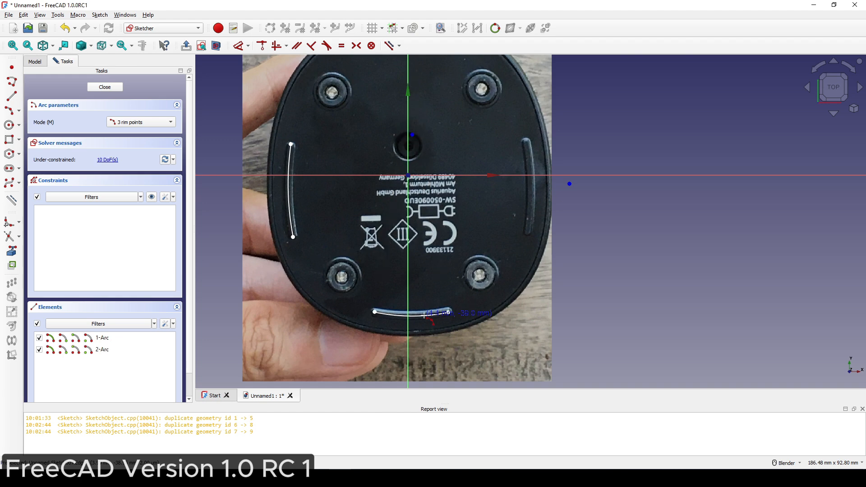
middle_click_drag(447, 212, 439, 294, "shift")
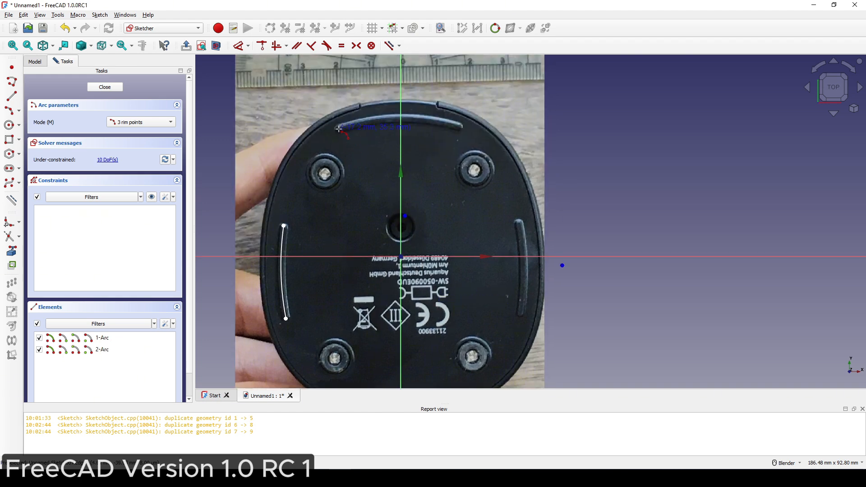
left_click(339, 129)
left_click(461, 126)
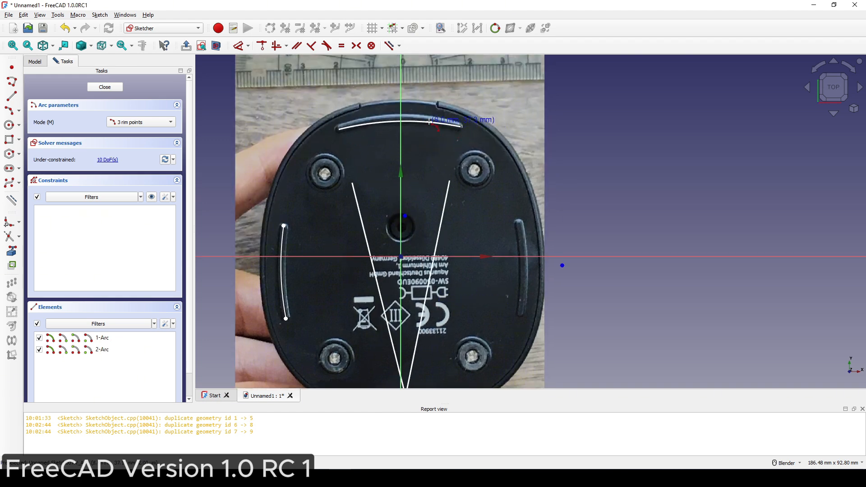
left_click(440, 122)
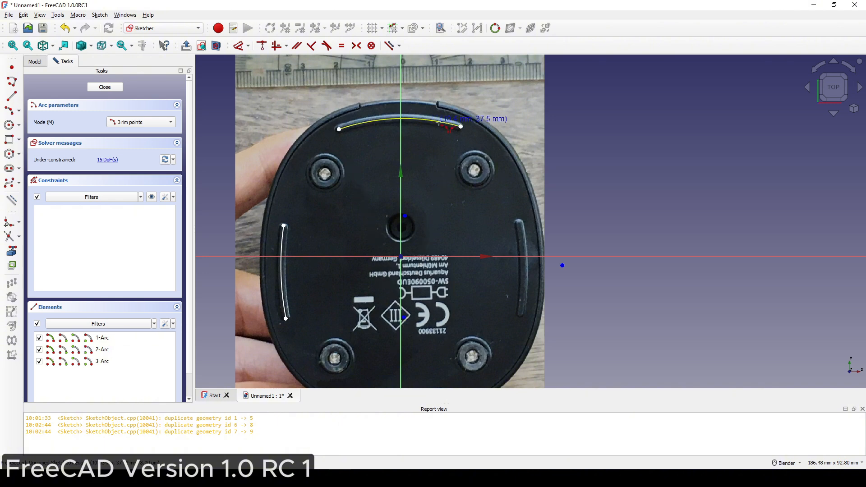
Step: Trace the right rib of the underside with a three-point arc and finish the arc command
scroll(439, 129, "down", 1)
middle_click_drag(429, 133, 425, 120, "shift")
scroll(437, 139, "up", 1)
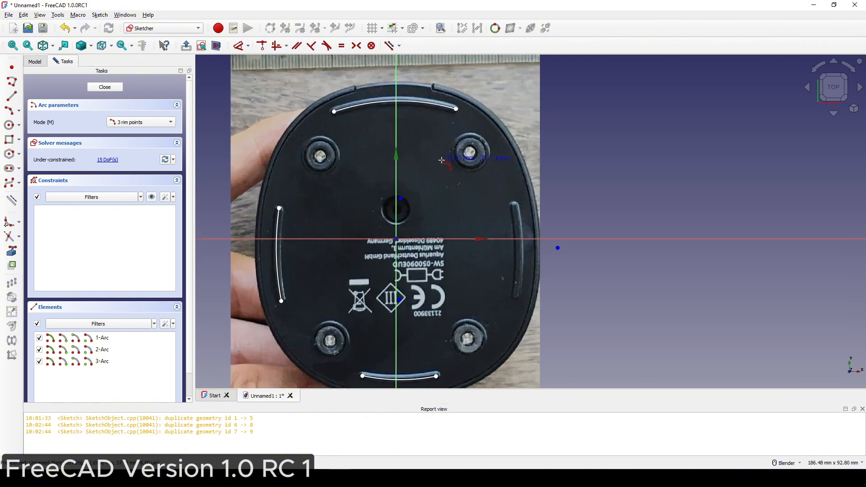
left_click(513, 205)
left_click(515, 298)
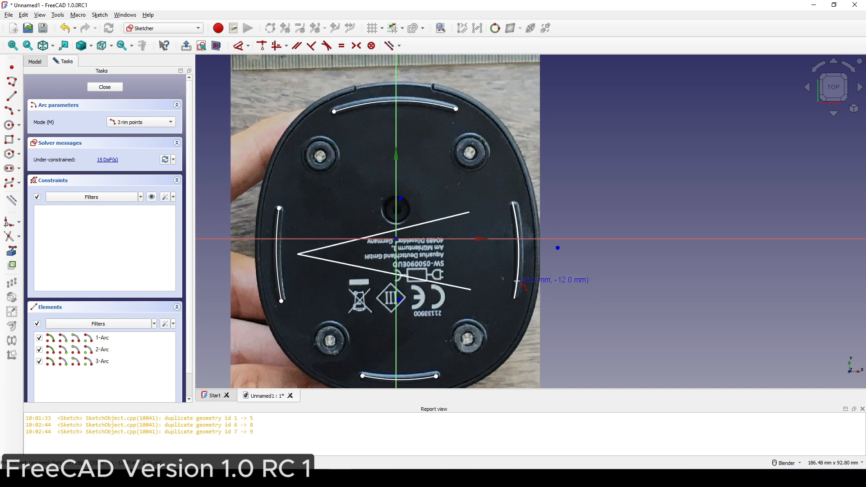
left_click(518, 278)
middle_click_drag(529, 276, 532, 246, "shift")
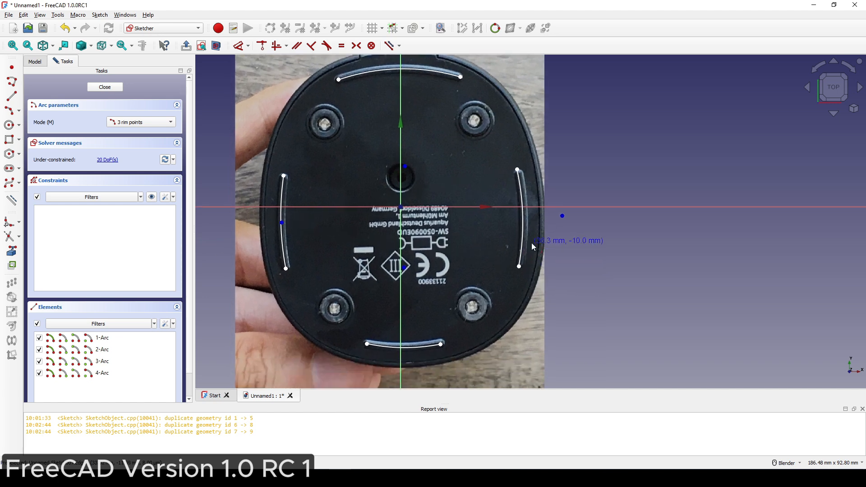
key("Escape")
Step: Draw a centre-point circle around each of the four screw feet, about 8 to 9 mm in diameter
left_click(9, 125)
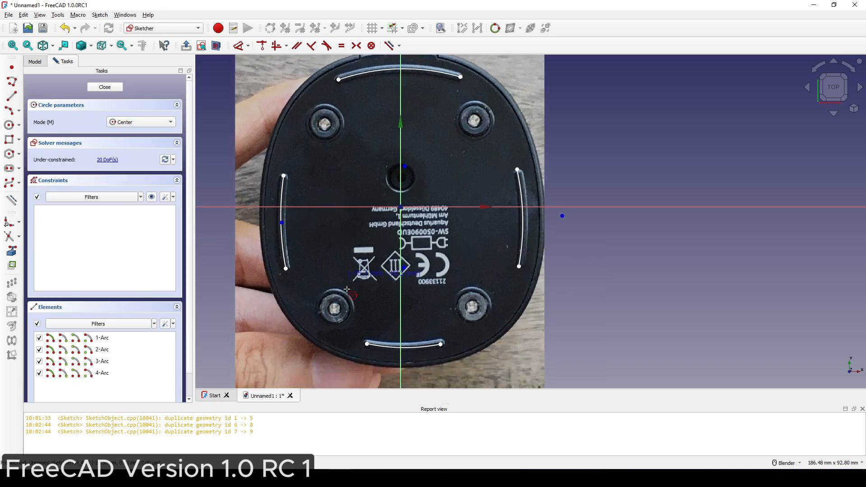
left_click(334, 308)
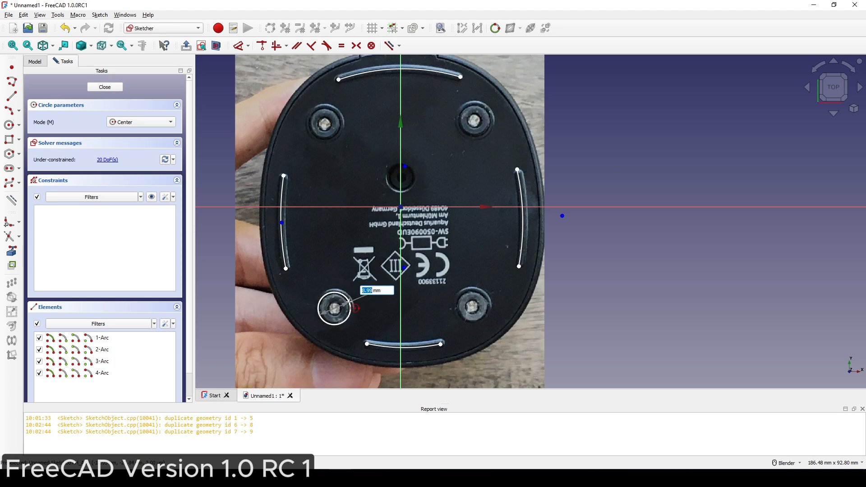
left_click(348, 301)
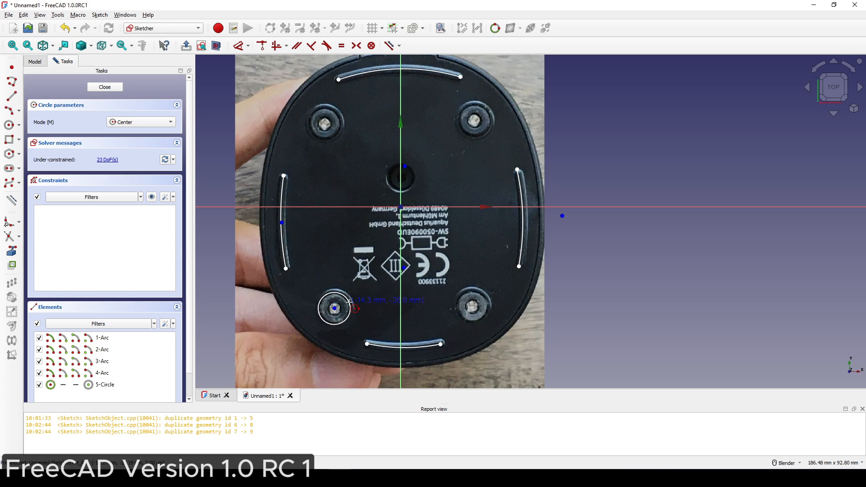
left_click(471, 307)
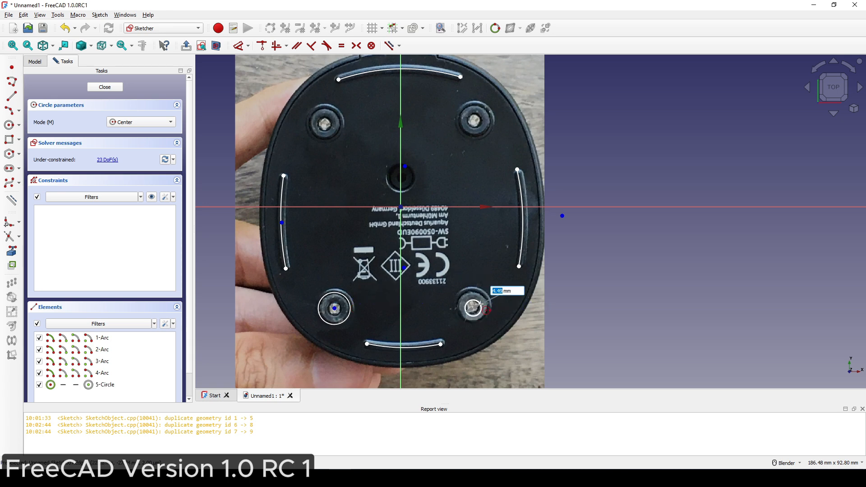
left_click(484, 302)
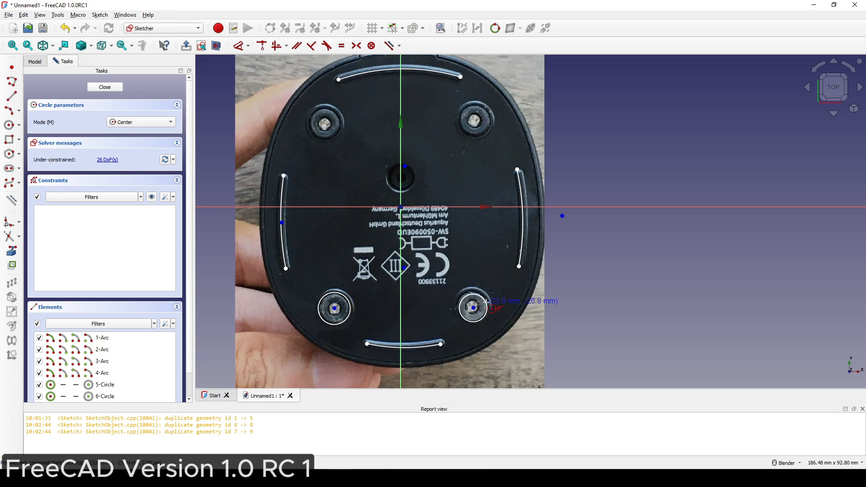
left_click(473, 121)
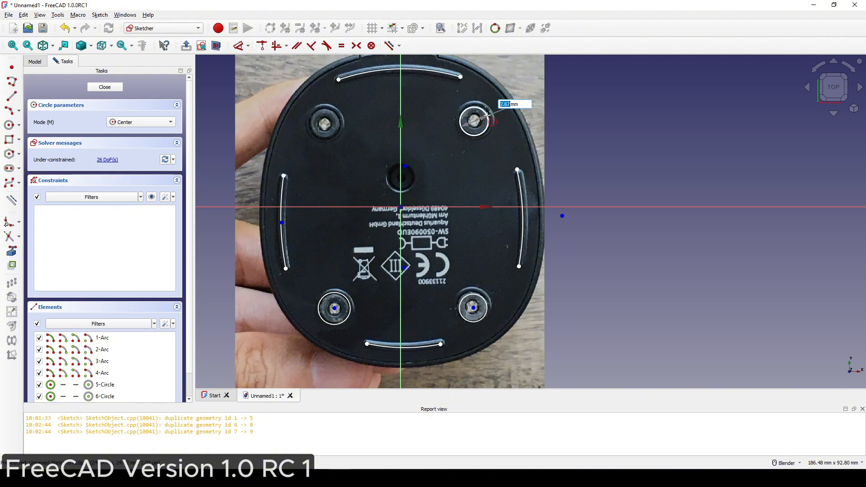
left_click(487, 115)
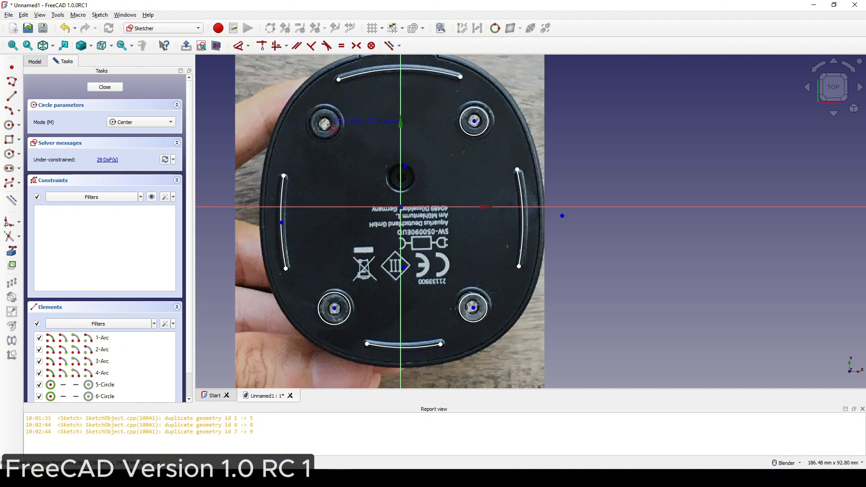
left_click(325, 122)
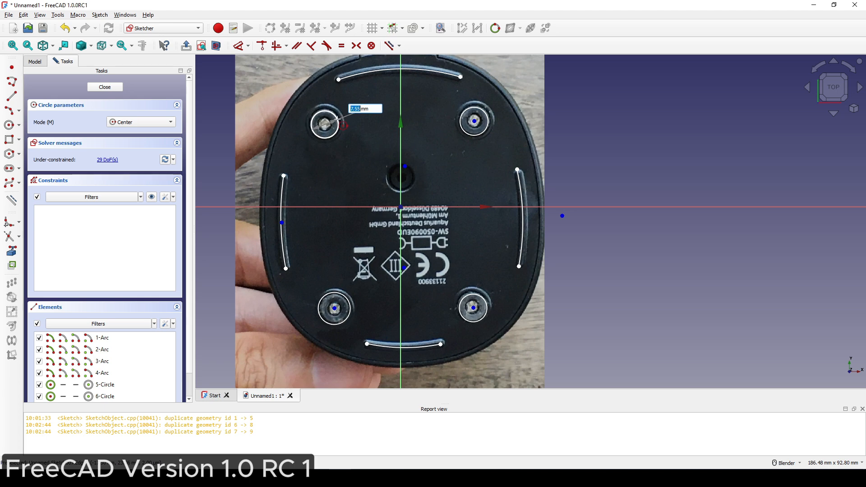
left_click(335, 119)
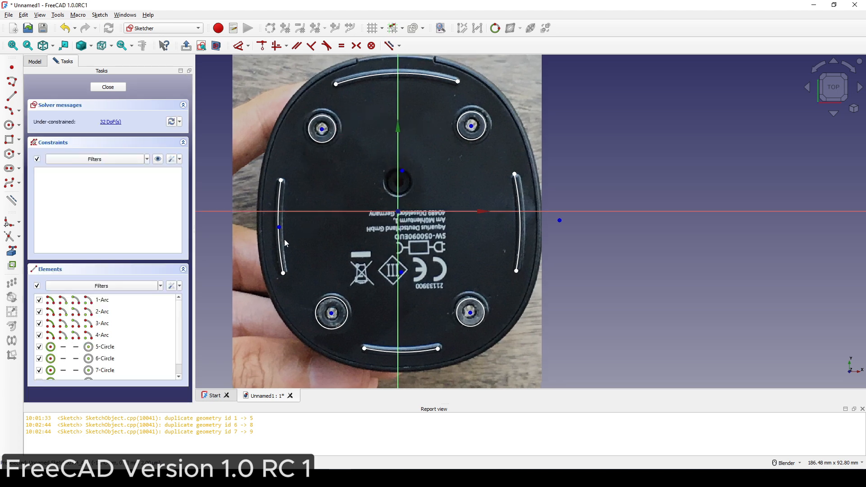
Step: Offset the left rib's arc by 1 mm in Arc mode to form a closed, round-ended outline around it
left_click(281, 245)
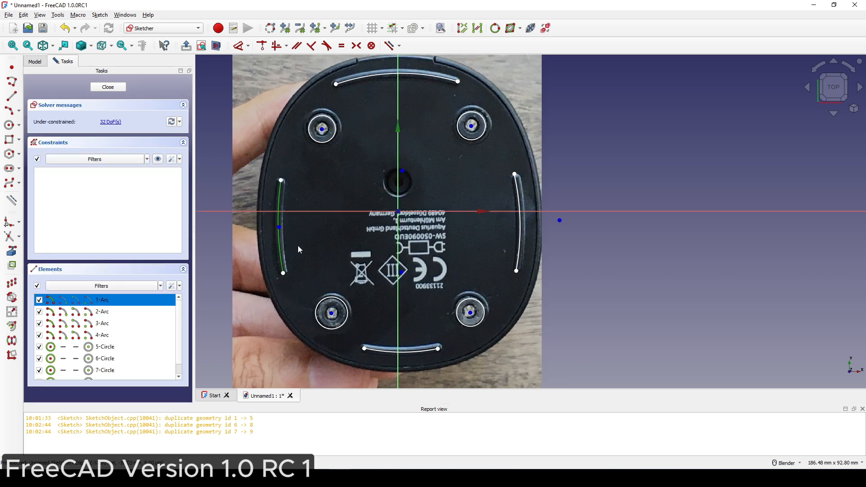
key("z")
key("t")
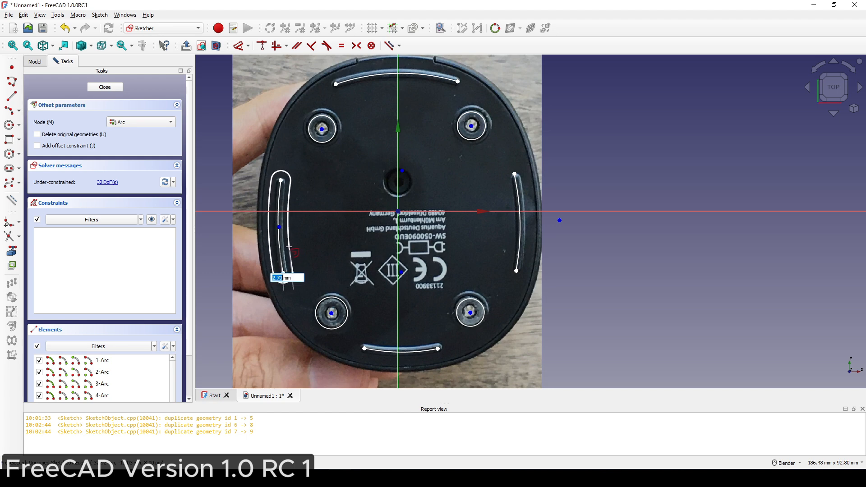
type("1")
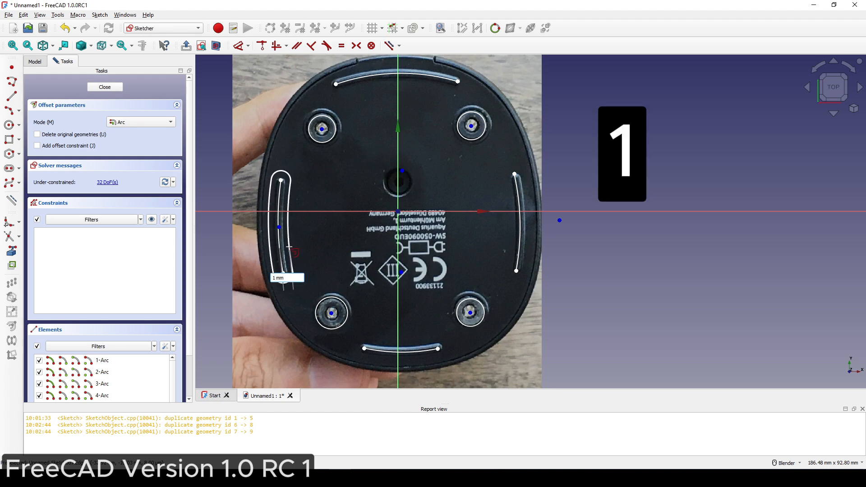
left_click(290, 249)
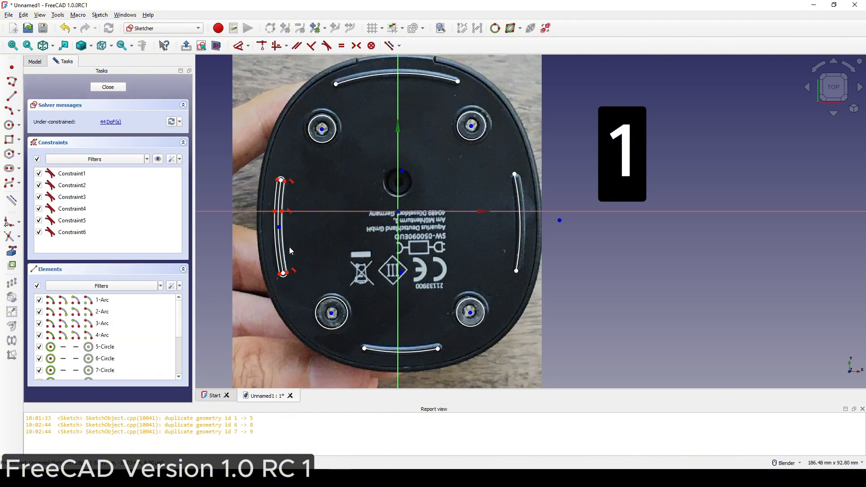
middle_click_drag(350, 272, 334, 266, "shift")
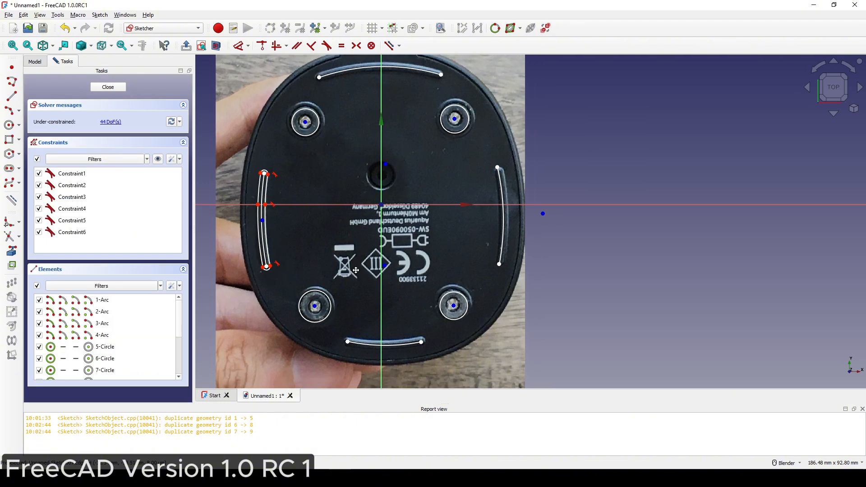
Step: Offset the lower rib's arc by the same 1 mm to form its closed, round-ended outline
left_click(366, 347)
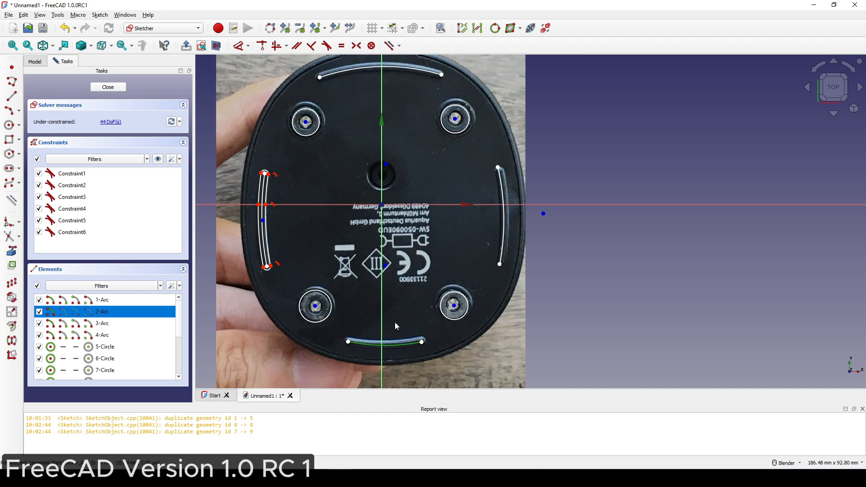
key("z")
key("t")
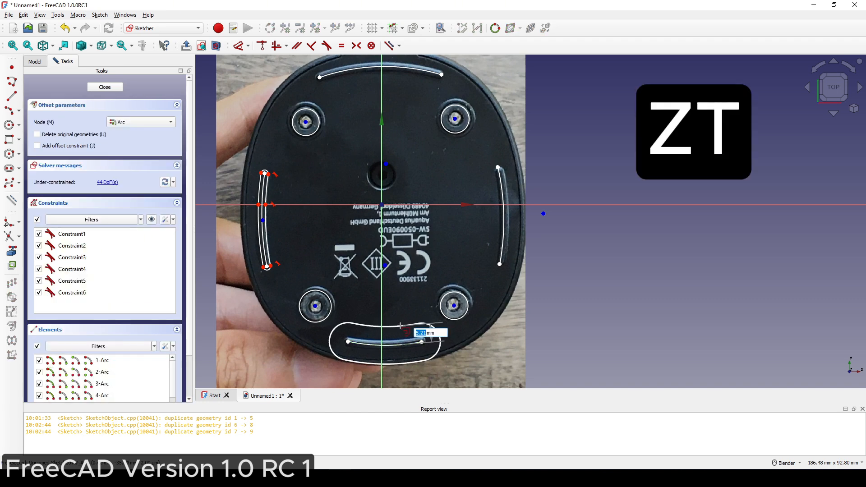
left_click(401, 325)
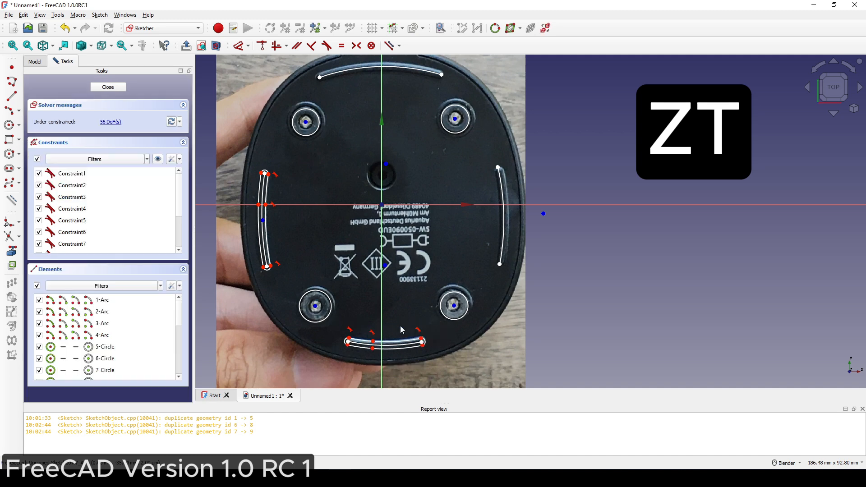
Step: Offset the upper rib's arc by 1 mm in Arc mode to form a closed, round-ended outline around it
left_click(404, 69)
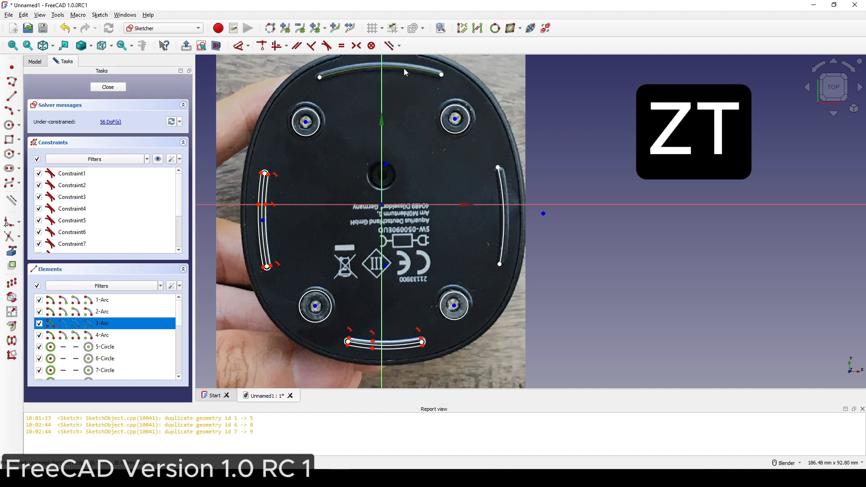
key("z")
key("t")
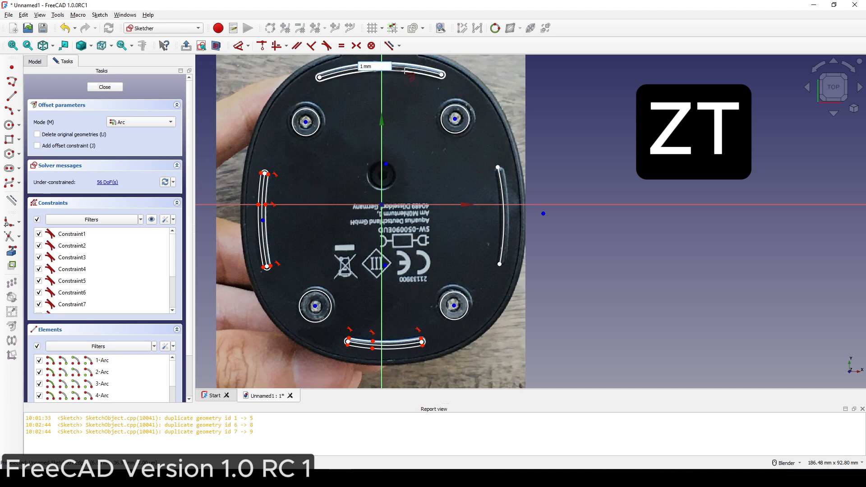
left_click(405, 71)
Step: Offset the right rib's arc by 1 mm to form its closed, round-ended outline
left_click(503, 221)
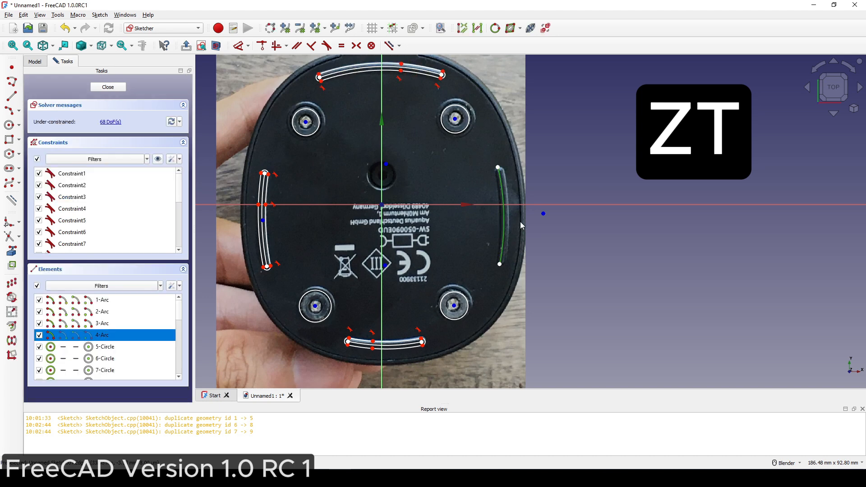
key("z")
key("t")
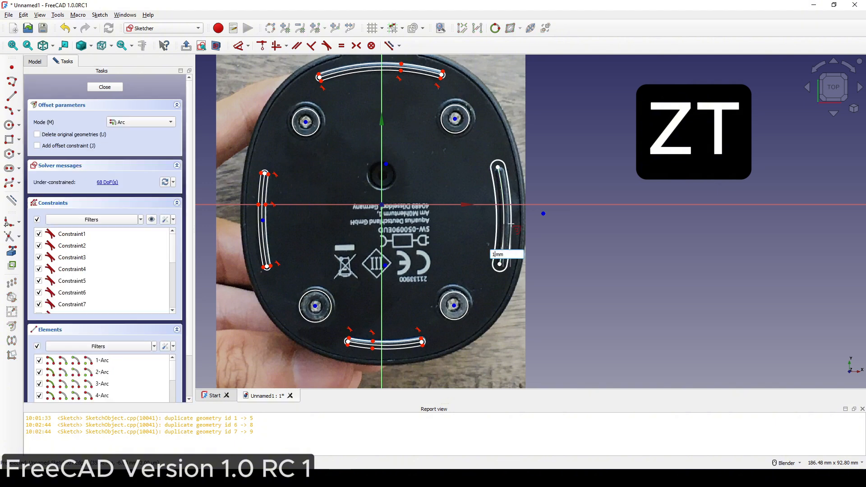
type("1")
key("Return")
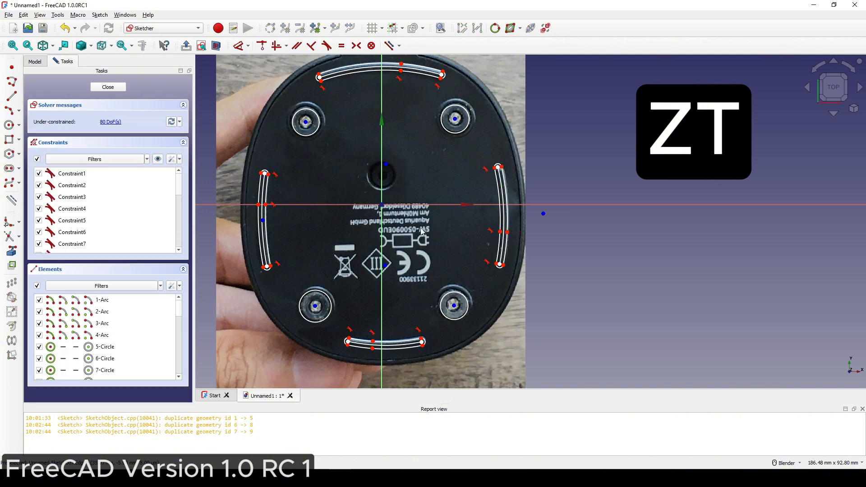
Step: Constrain the circles around the four screw feet to equal size
left_click(325, 293)
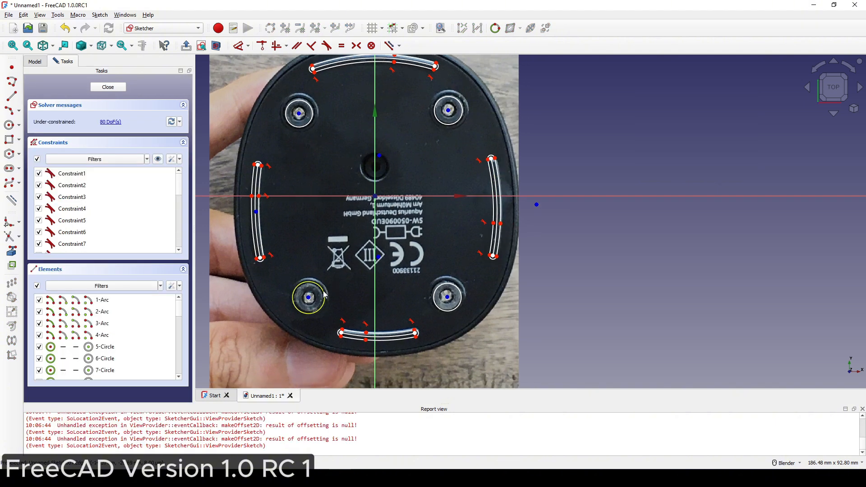
left_click(310, 121)
left_click(441, 124)
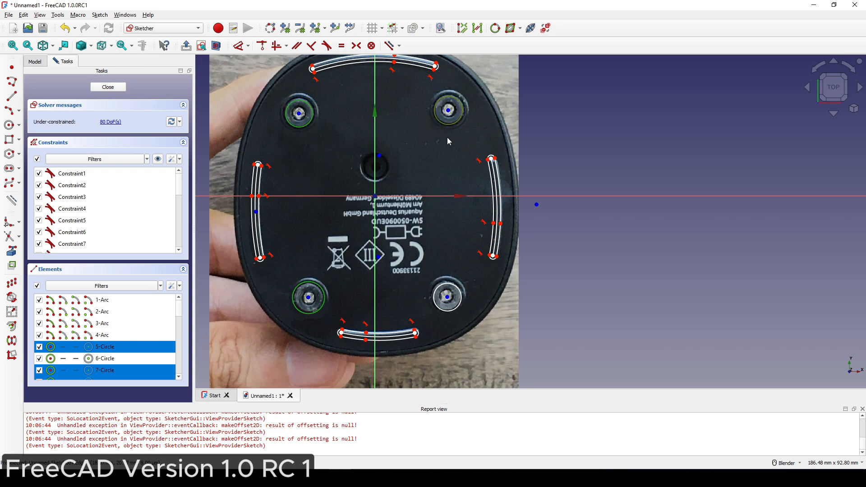
left_click(458, 294)
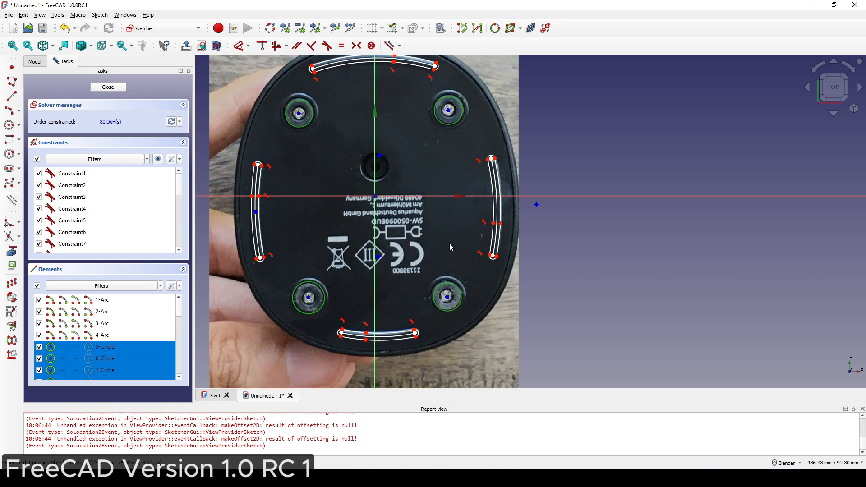
key("e")
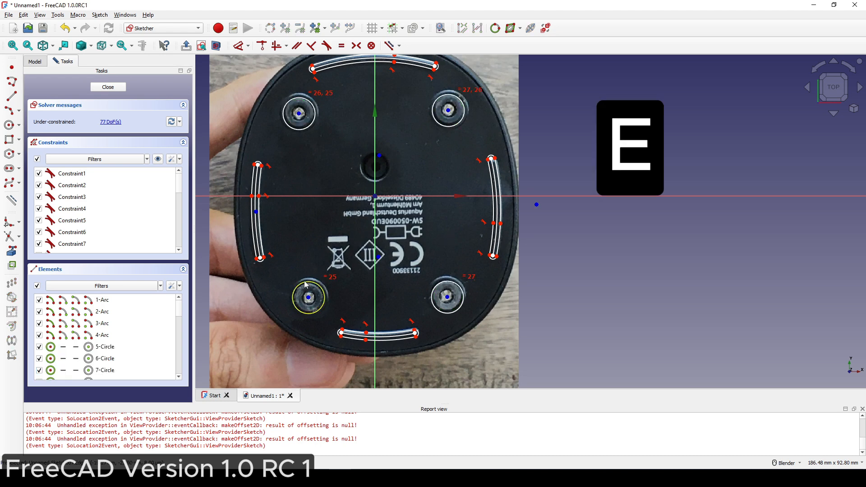
Step: Offset all four screw-foot circles outward by 1 mm to form concentric rings
left_click(309, 283)
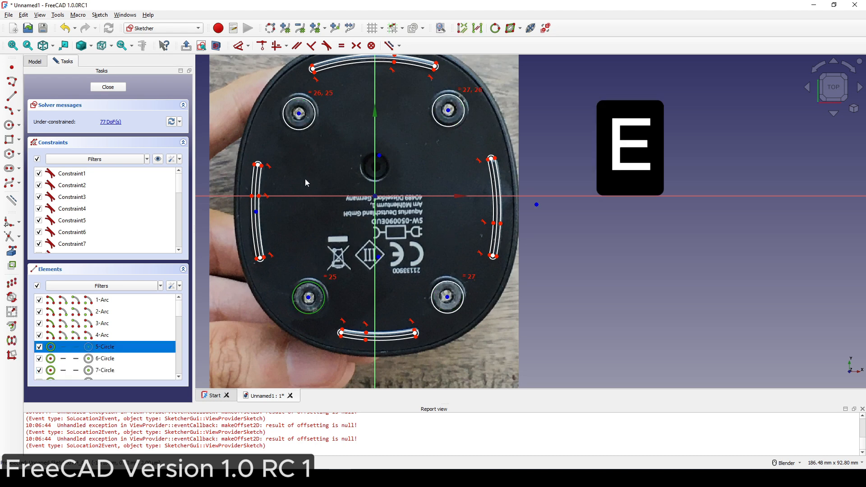
left_click(308, 128)
left_click(437, 126)
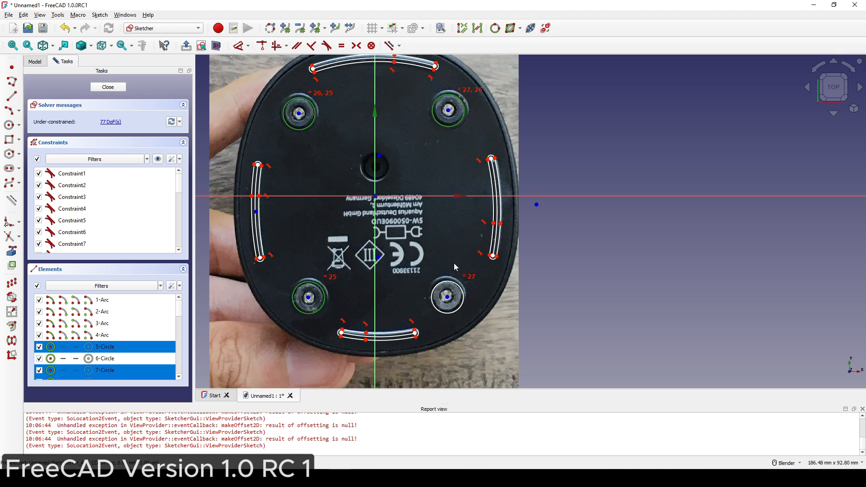
left_click(450, 280)
key("z")
key("t")
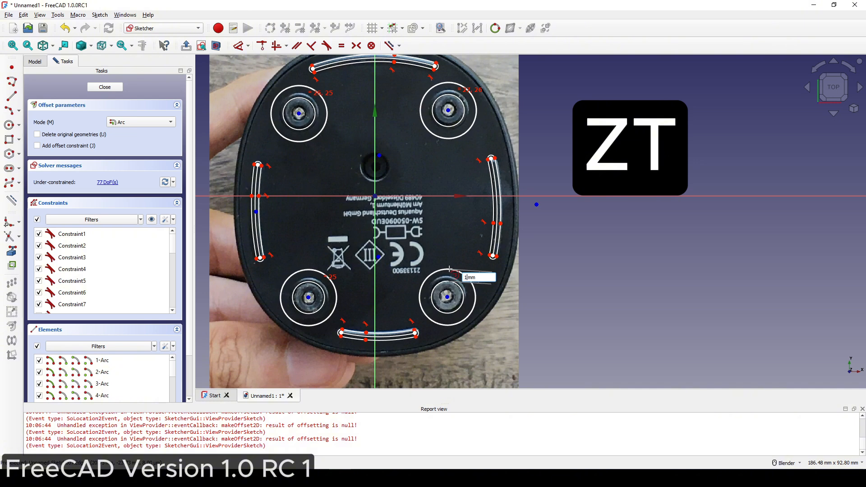
key("Return")
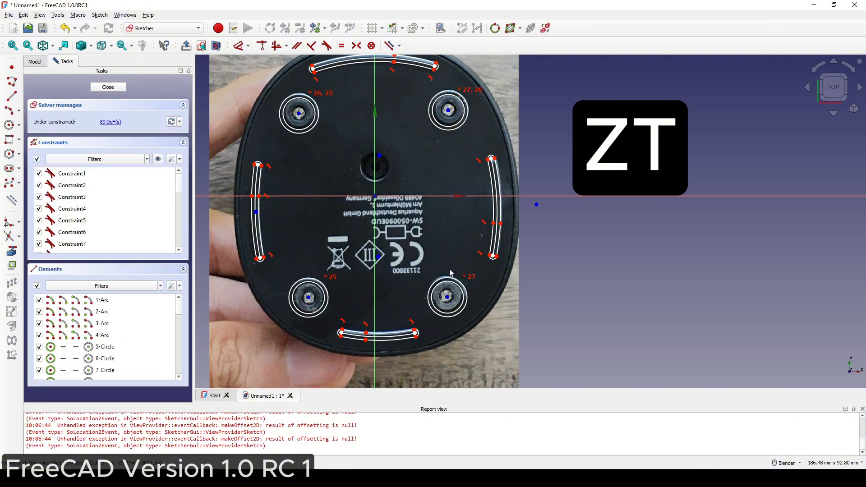
Step: Convert the four ribs' original centre arcs to construction geometry and close the sketch
left_click(261, 239)
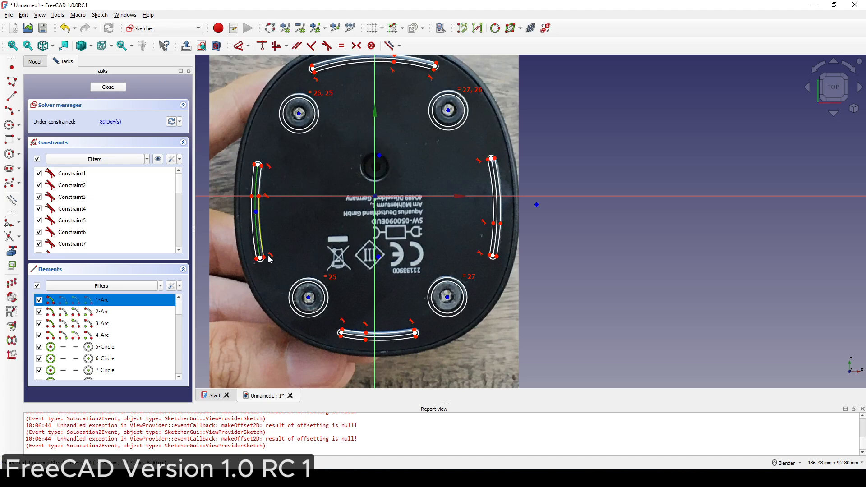
left_click(350, 336)
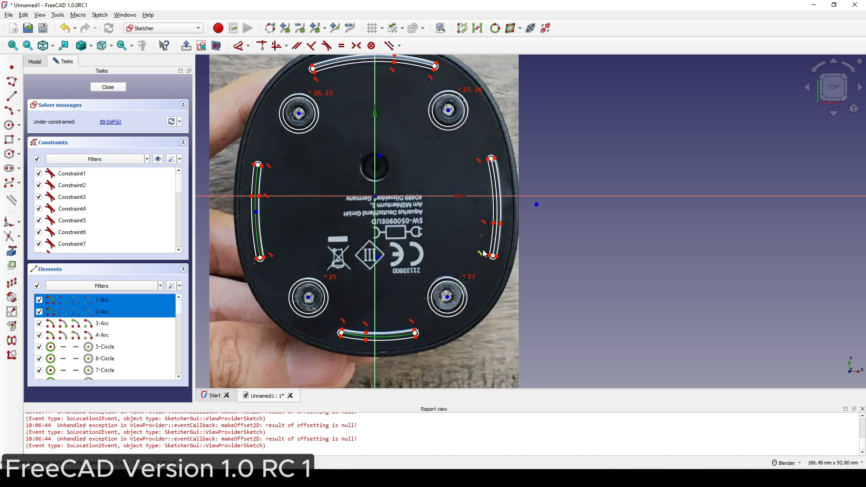
left_click(496, 208)
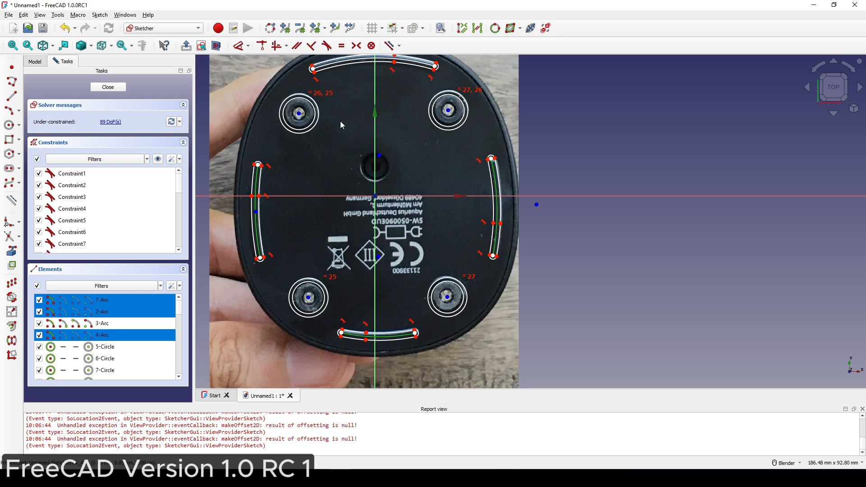
left_click(335, 66)
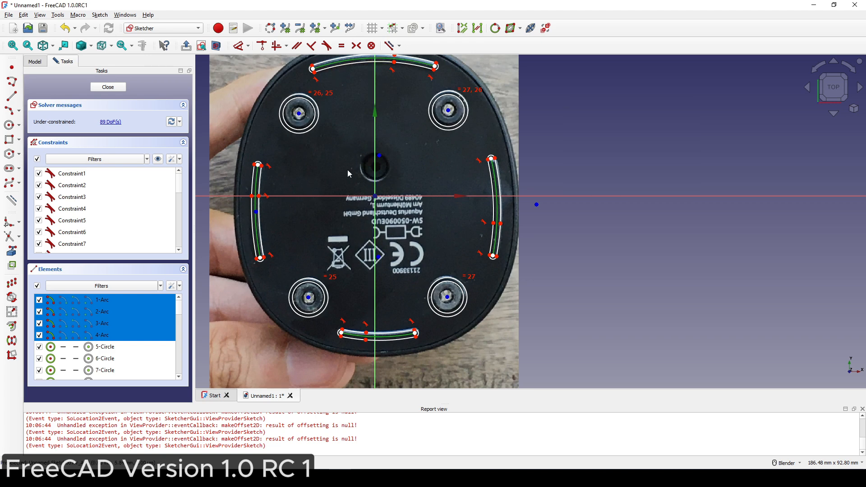
key("g")
key("n")
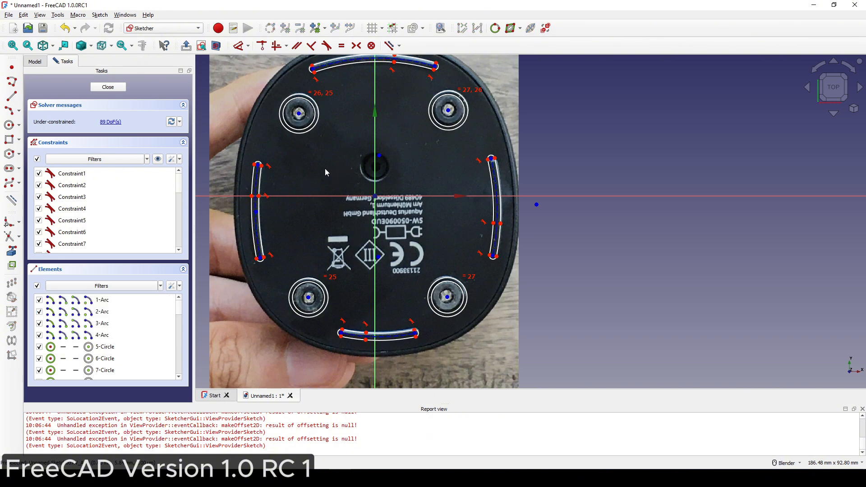
left_click(108, 87)
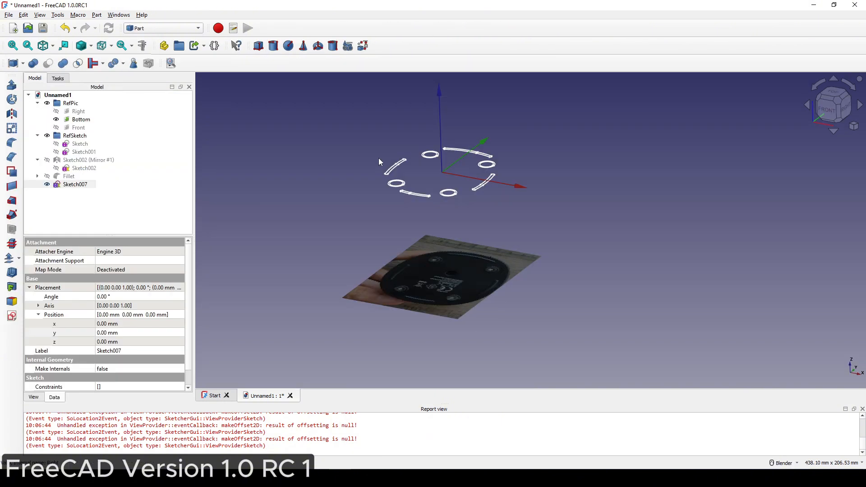
Step: Show the Fillet body again above the new underside sketch
middle_click_drag(378, 158, 435, 201)
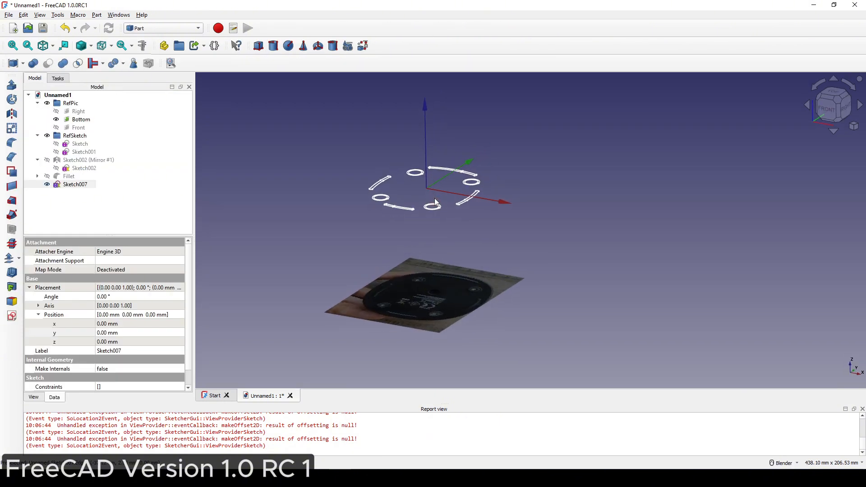
left_click(69, 177)
key("space")
middle_click_drag(451, 221, 482, 189)
scroll(479, 194, "up", 1)
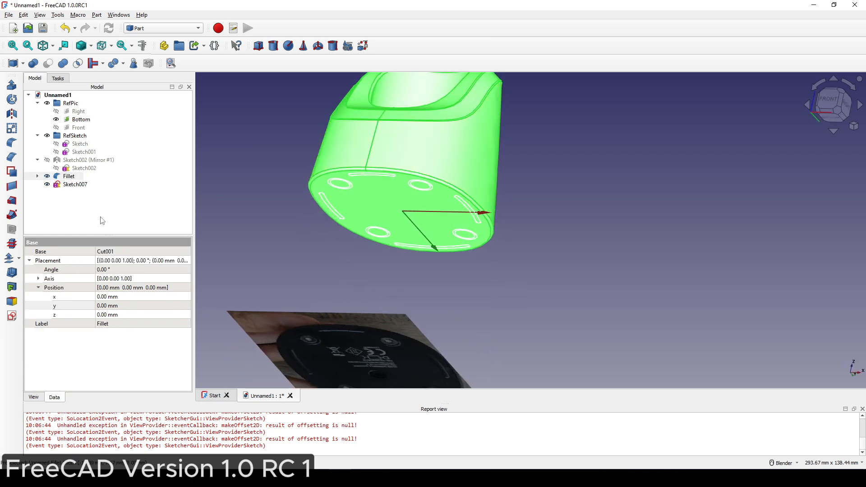
Step: Extrude Sketch007 as a solid by 1 mm in the custom direction Z -1
left_click(73, 185)
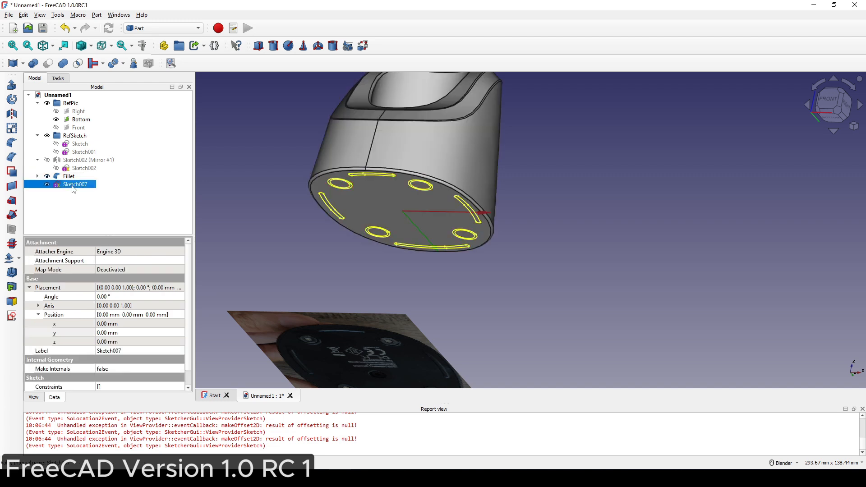
left_click(12, 85)
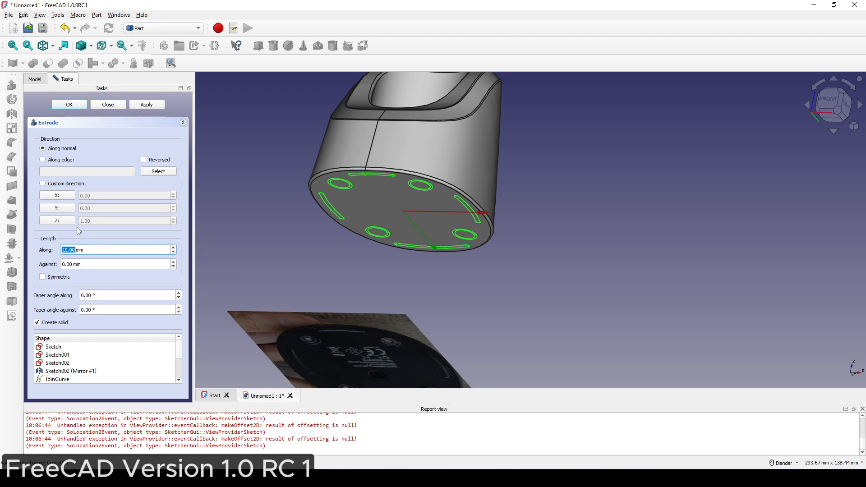
left_click(59, 220)
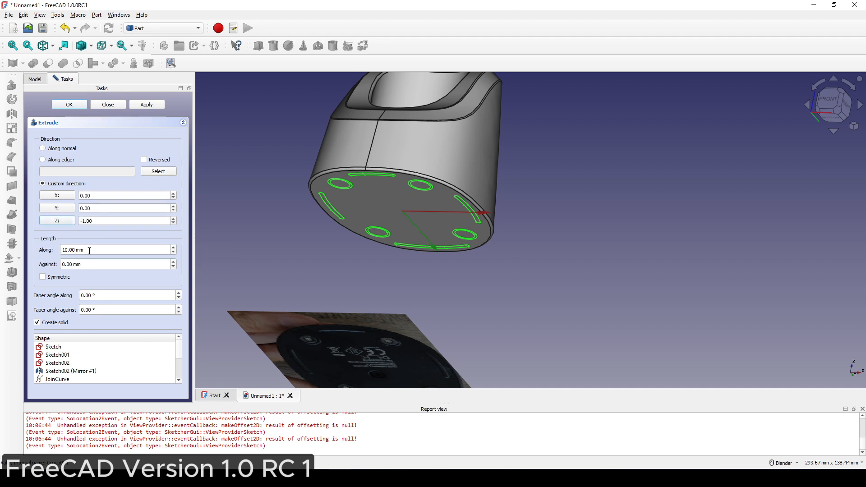
left_click_drag(89, 251, 41, 249)
type("1")
left_click(74, 104)
Step: Check the extruded ribs and rings on the underside and hide the Bottom reference picture
middle_click_drag(463, 183, 437, 216)
left_click(551, 210)
middle_click_drag(551, 210, 519, 197)
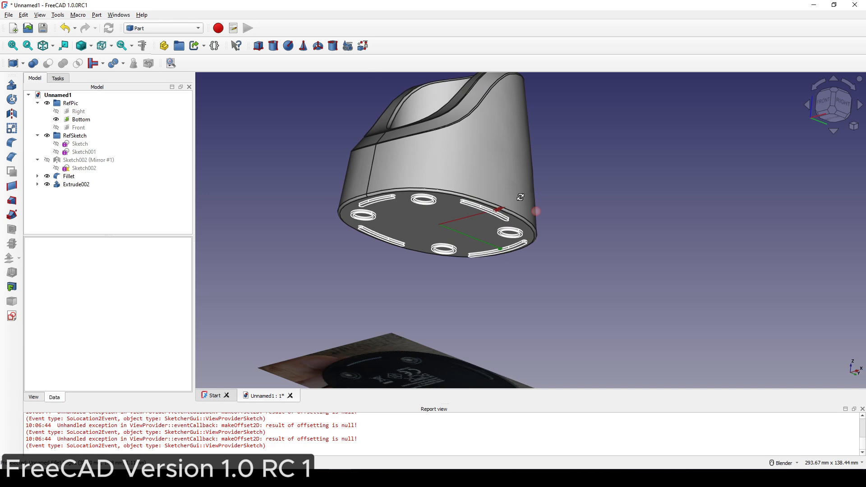
scroll(518, 199, "up", 2)
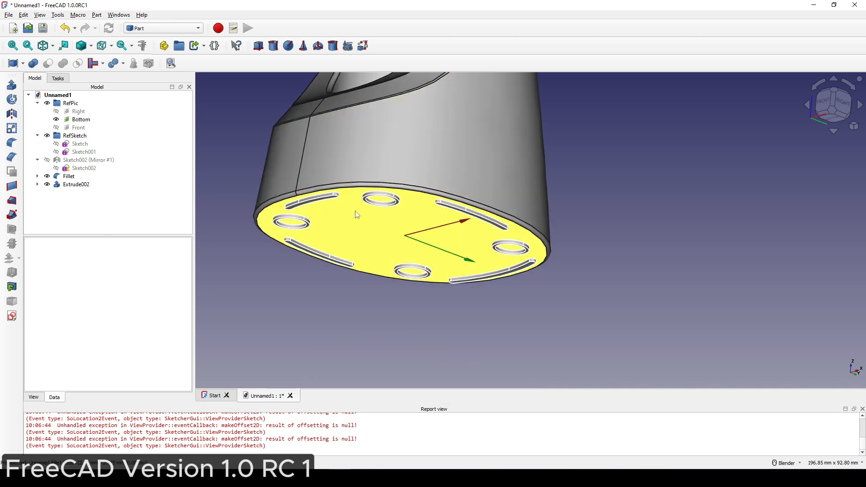
middle_click_drag(355, 213, 404, 228)
middle_click_drag(404, 228, 417, 153)
scroll(412, 244, "up", 1)
scroll(422, 214, "down", 2)
left_click(483, 331)
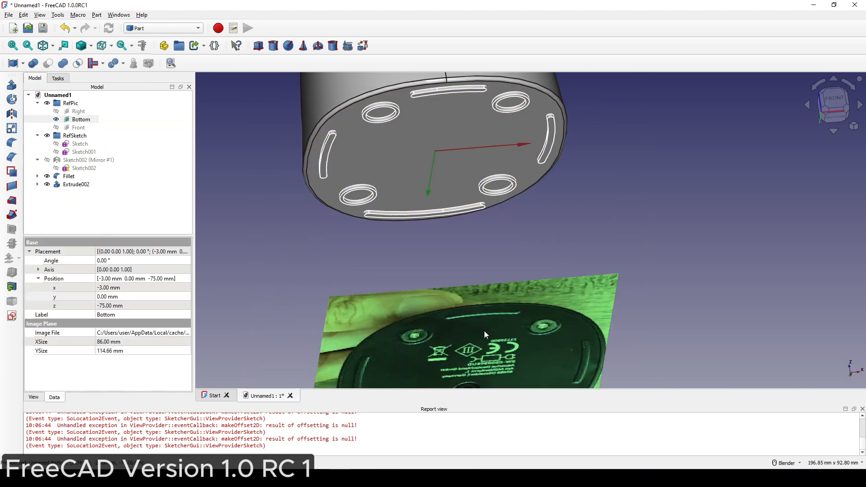
key("space")
scroll(357, 164, "up", 4)
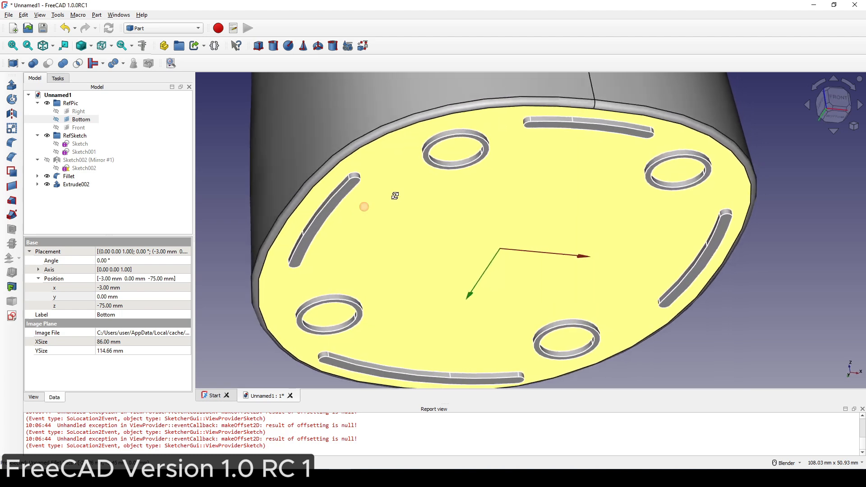
Step: Fillet the exposed lower edges of the four ribs and four rings on the underside with a 0.25 mm radius
left_click(330, 200)
middle_click_drag(385, 188, 372, 143, "shift")
left_click(327, 257, "ctrl")
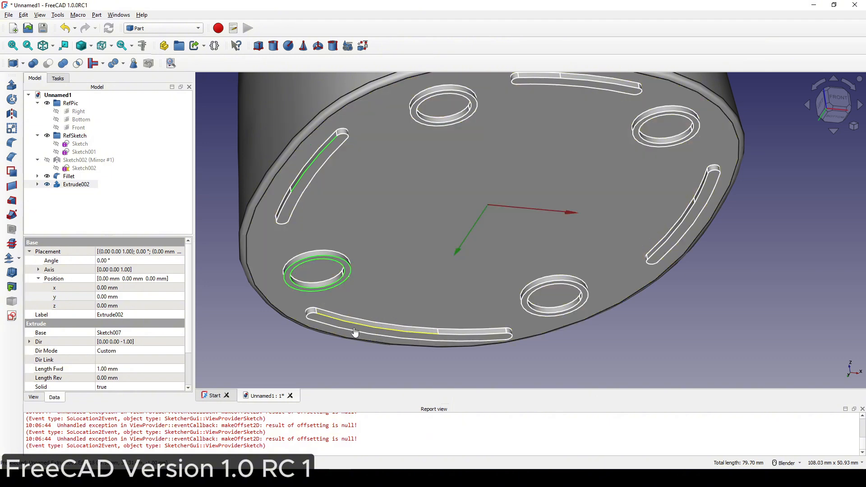
left_click(355, 332, "ctrl")
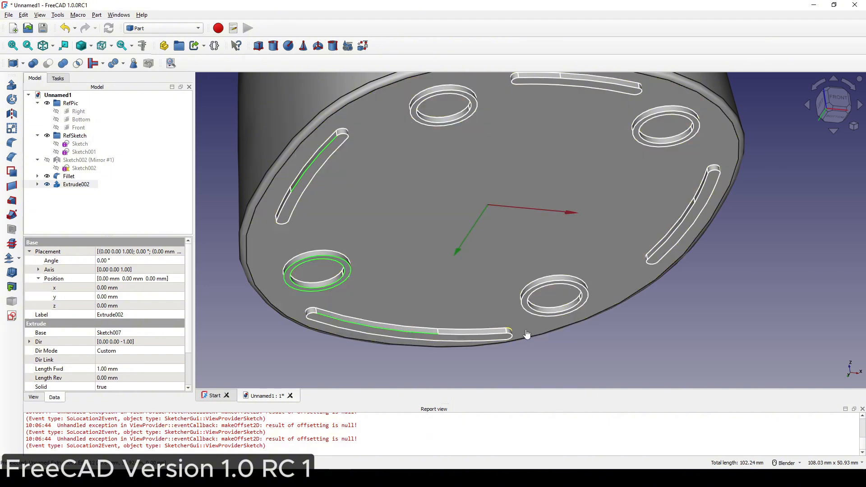
left_click(531, 316, "ctrl")
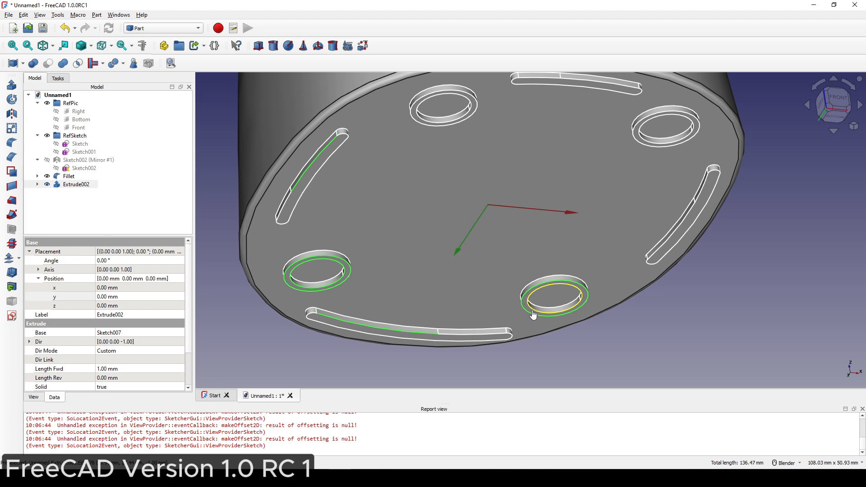
left_click(434, 127, "ctrl")
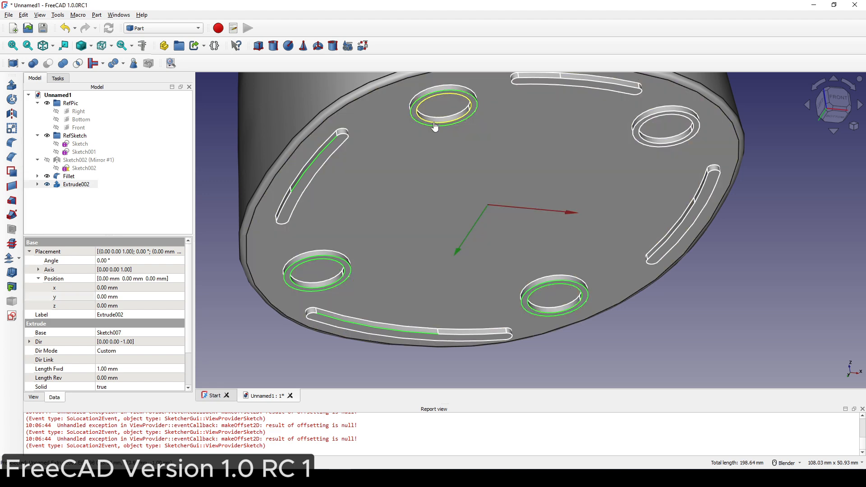
left_click(434, 125, "ctrl")
middle_click_drag(577, 120, 464, 165, "shift")
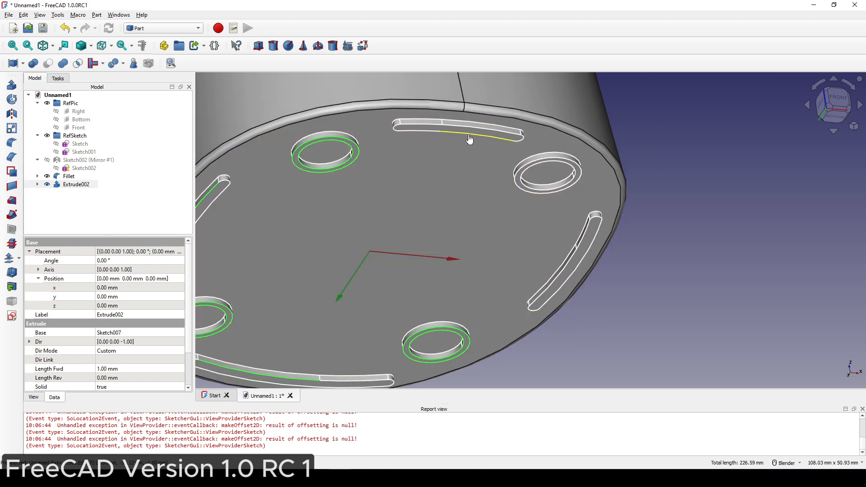
left_click(477, 134, "ctrl")
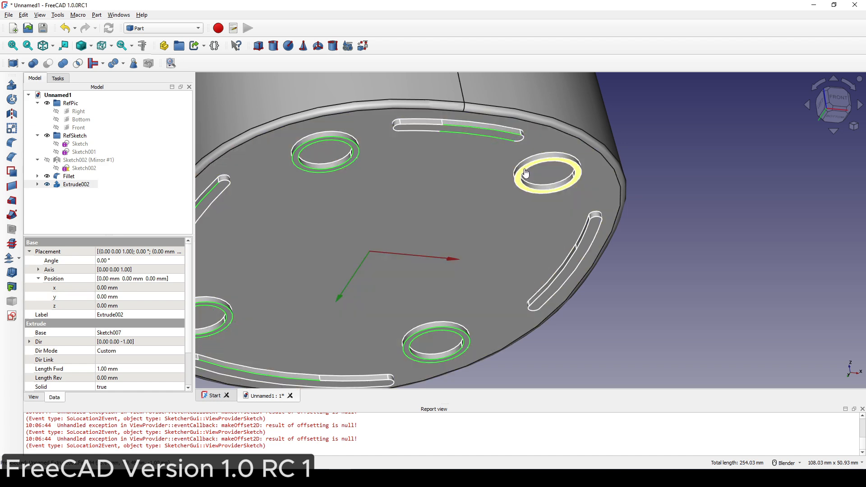
left_click(525, 174, "ctrl")
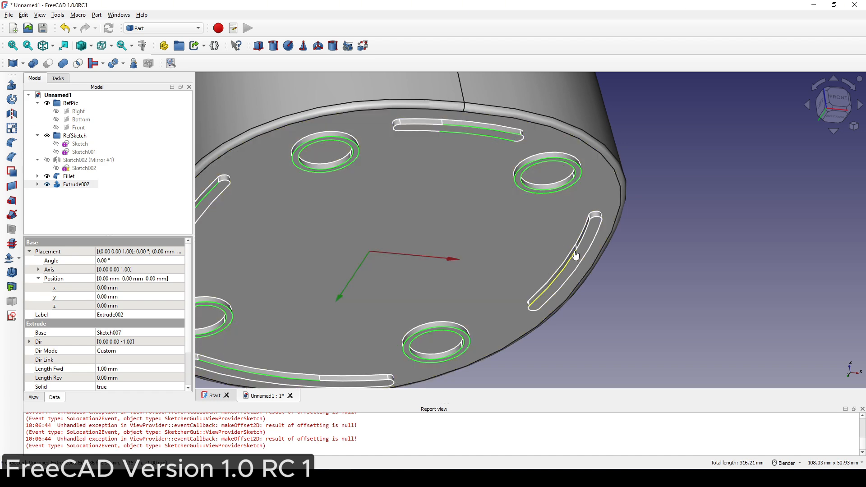
left_click(577, 267, "ctrl")
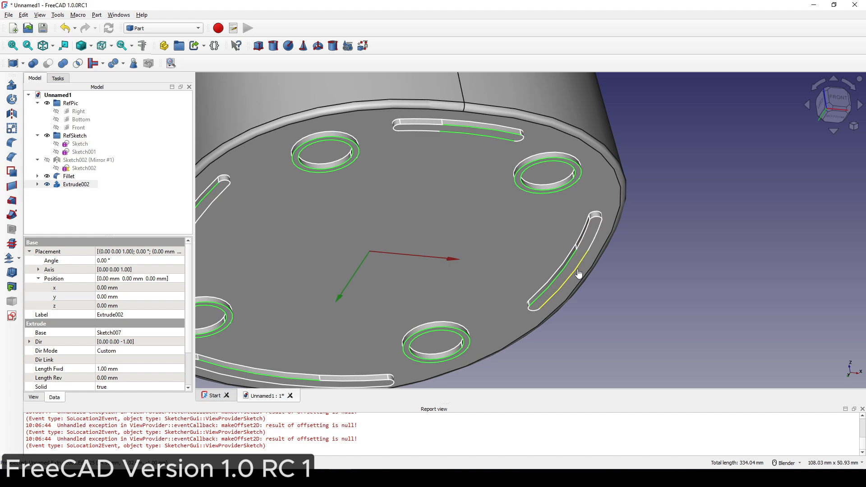
left_click(11, 142)
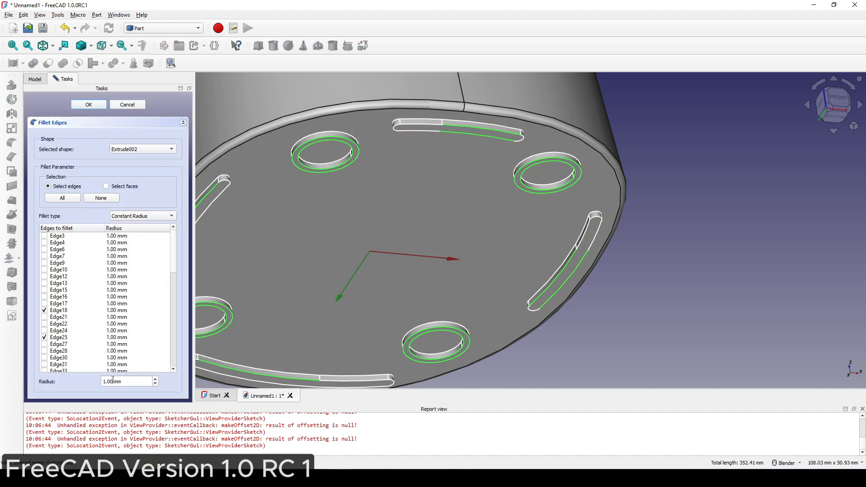
left_click_drag(86, 380, 82, 377)
type("0.25")
left_click(97, 105)
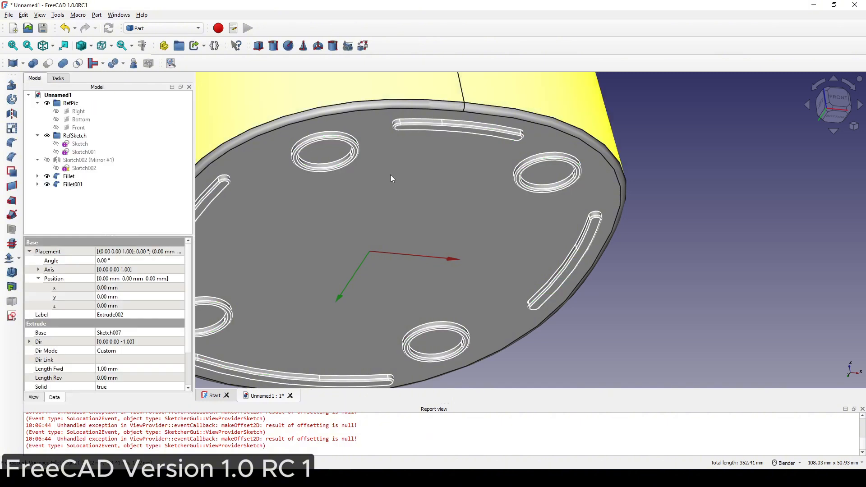
Step: Set the radius of the rib and ring fillet to 0.3 mm
double_click(76, 185)
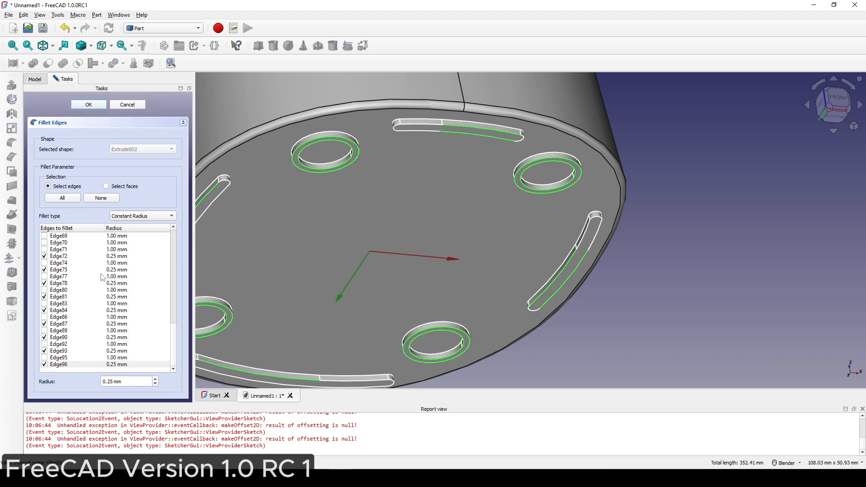
left_click_drag(126, 381, 51, 383)
type("0.3")
left_click(92, 107)
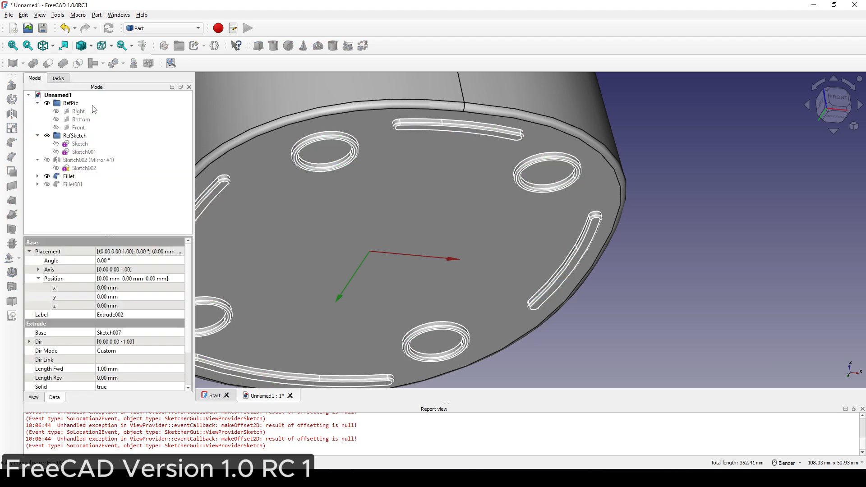
Step: Create a sketch on the flat floor face inside the stand's round pocket, attached as Plane face
scroll(543, 200, "down", 3)
left_click(676, 203)
middle_click_drag(676, 202, 397, 295)
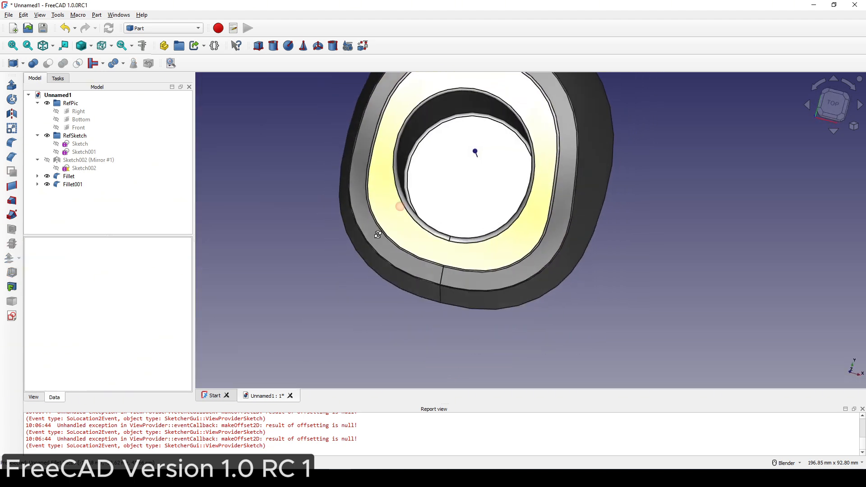
middle_click_drag(477, 203, 460, 272, "shift")
scroll(459, 269, "up", 2)
middle_click_drag(485, 230, 413, 229, "shift")
scroll(475, 240, "down", 2)
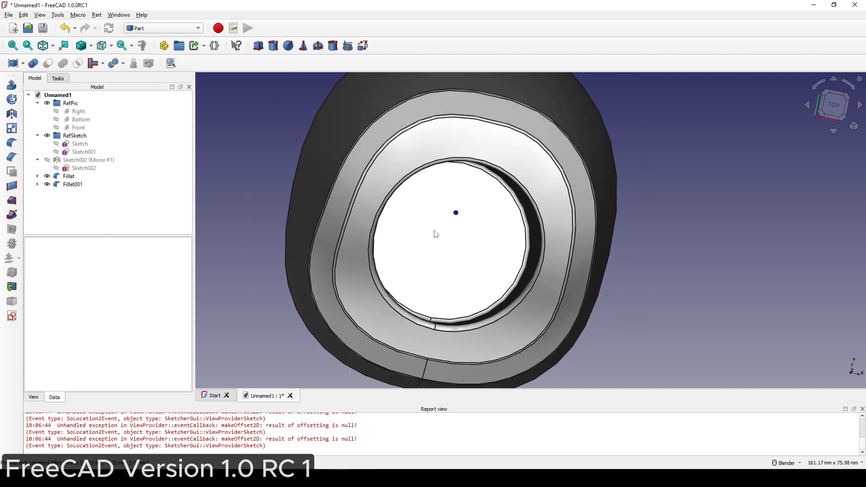
scroll(602, 254, "down", 2)
middle_click_drag(574, 247, 559, 194)
left_click(520, 310)
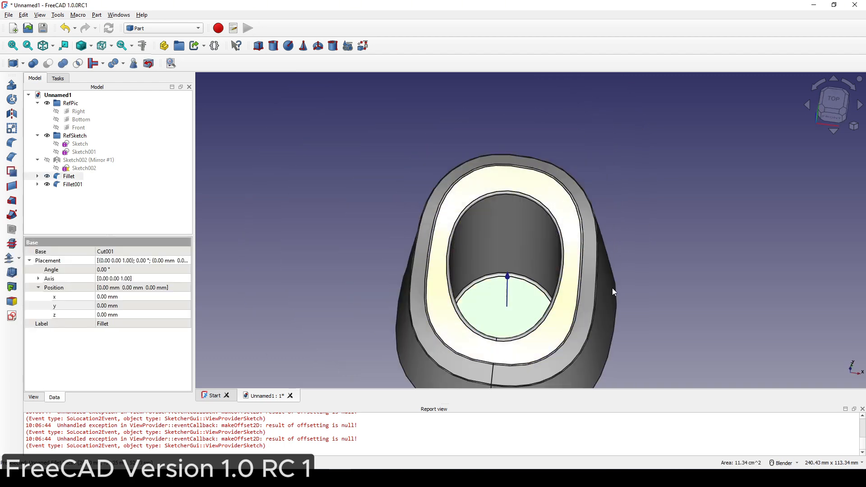
middle_click_drag(566, 276, 554, 246, "shift")
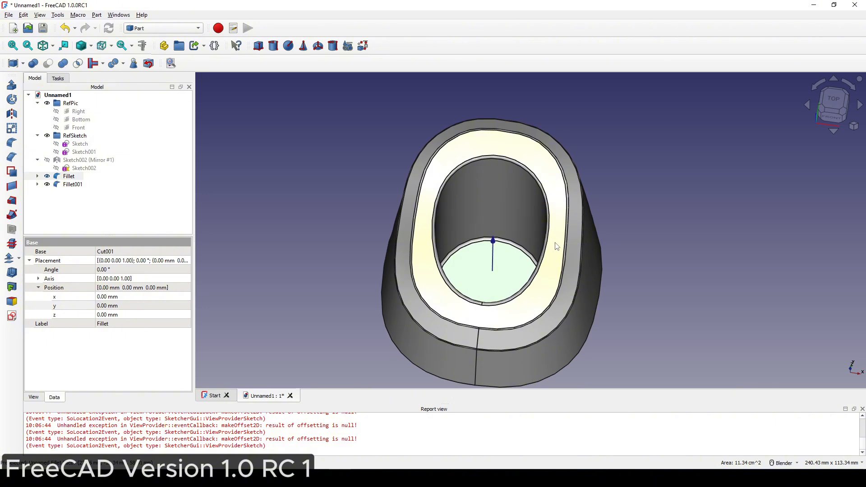
left_click(12, 315)
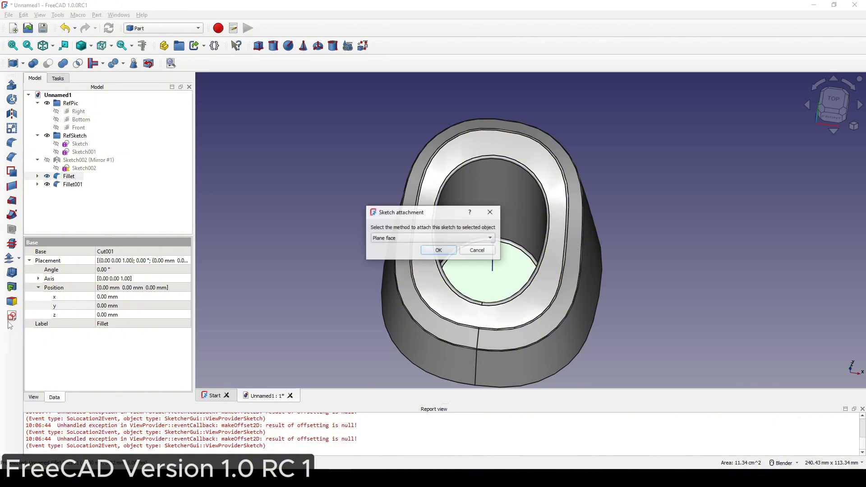
left_click(438, 250)
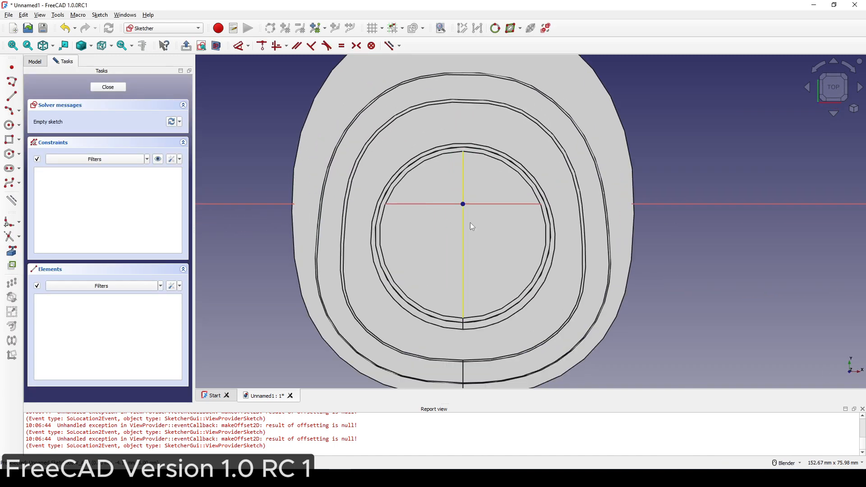
Step: Sketch a horizontal slot across the origin with about 16.8 mm between its arc centres and delete the redundant constraint
left_click(10, 170)
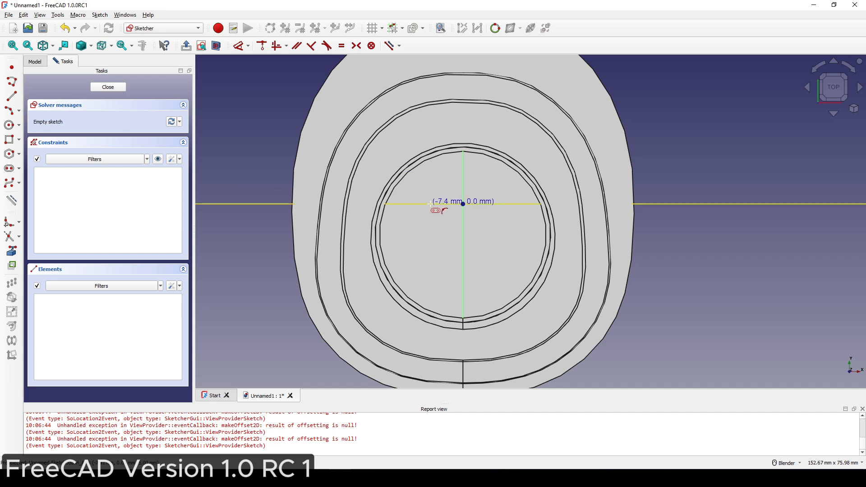
left_click(462, 204)
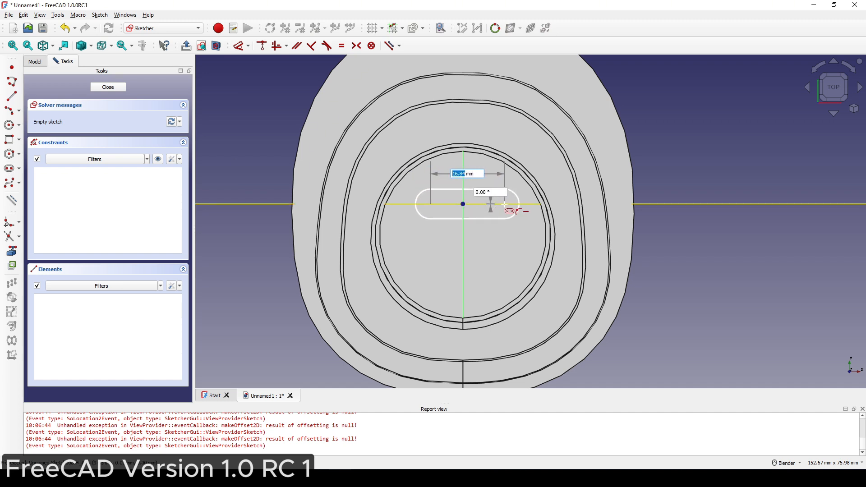
left_click(505, 204)
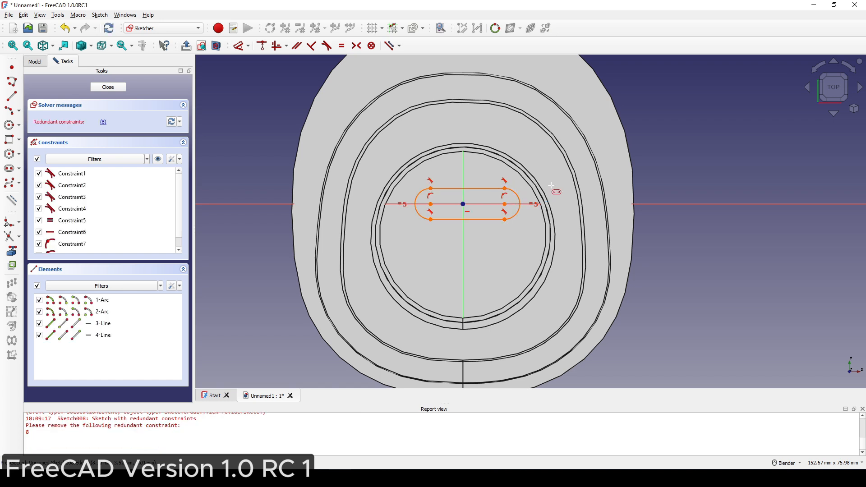
left_click(104, 123)
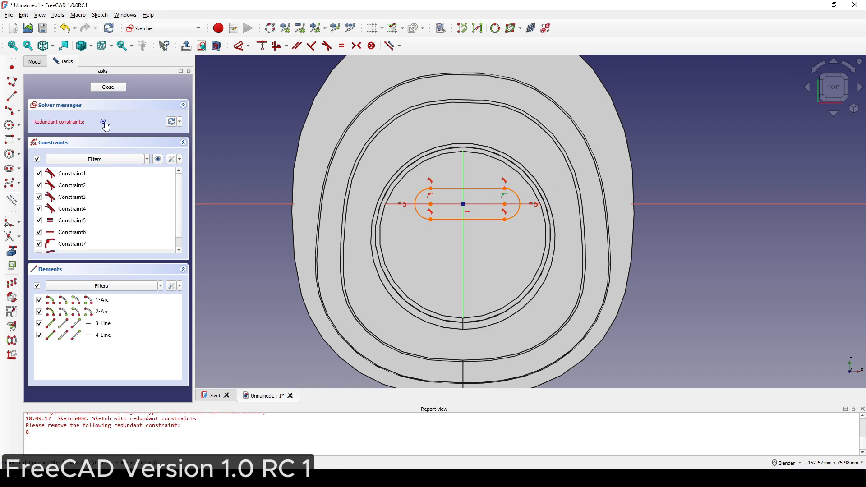
key("Delete")
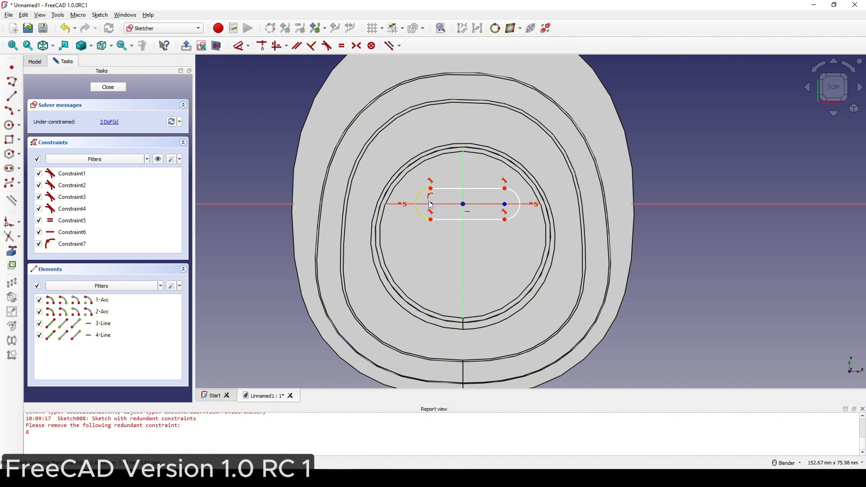
Step: Constrain the horizontal distance between the slot's two arc centres to 10 mm
left_click(431, 205)
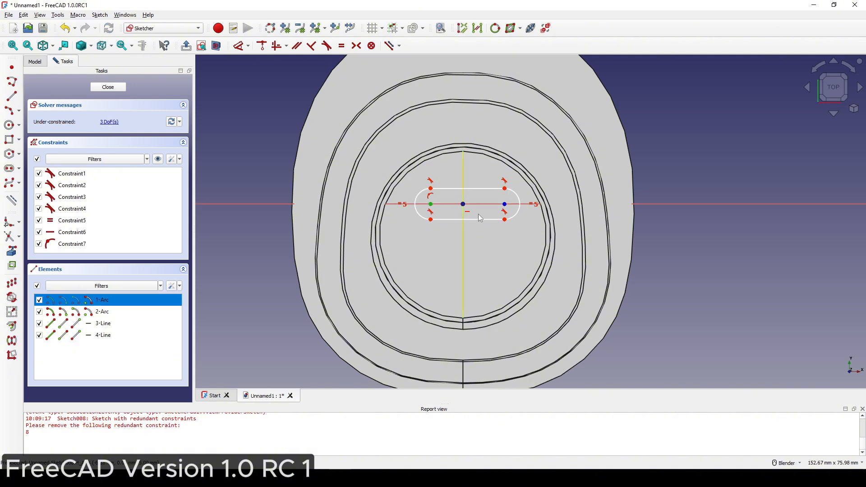
left_click(505, 204)
key("l")
key("h")
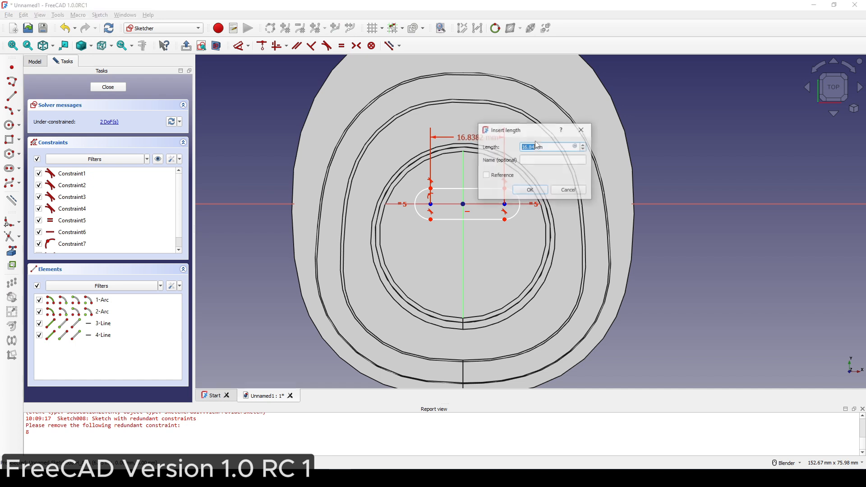
type("1")
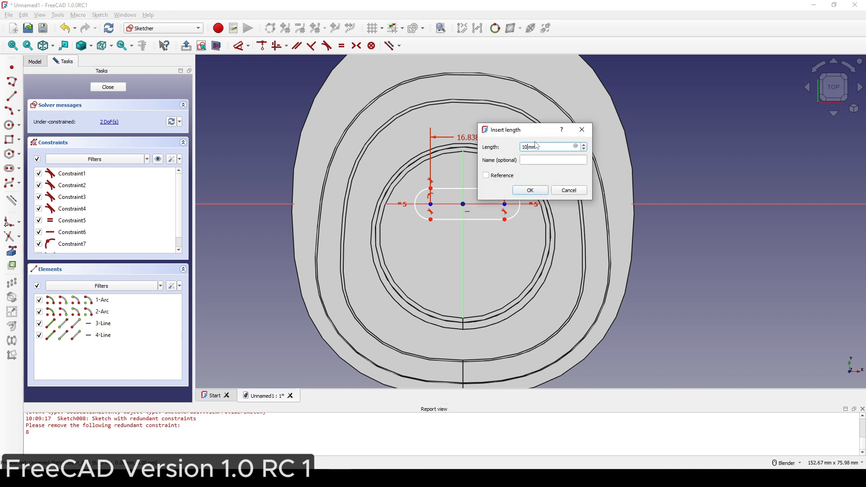
key("Return")
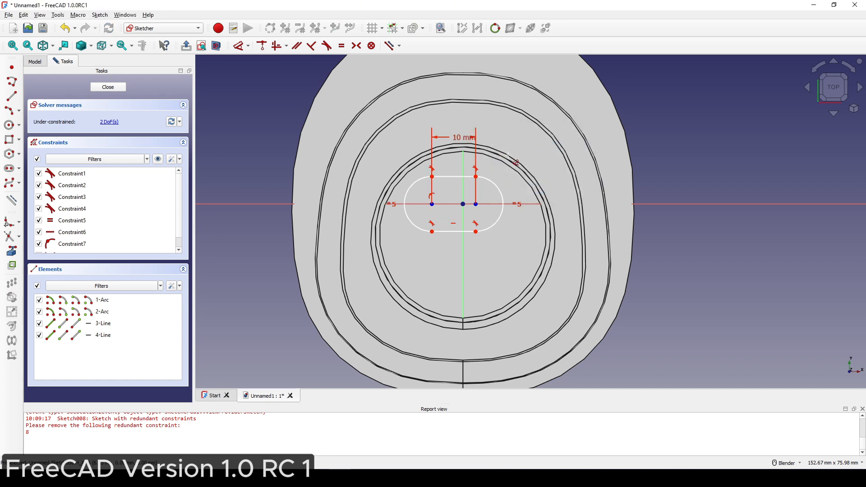
Step: Constrain the radius of the slot's end arc to 3 mm
left_click(500, 191)
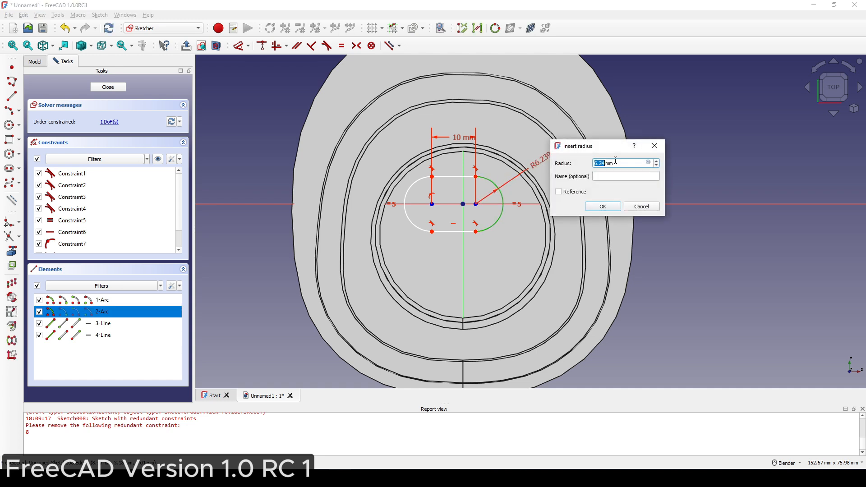
type("3")
left_click(602, 206)
scroll(494, 210, "up", 4)
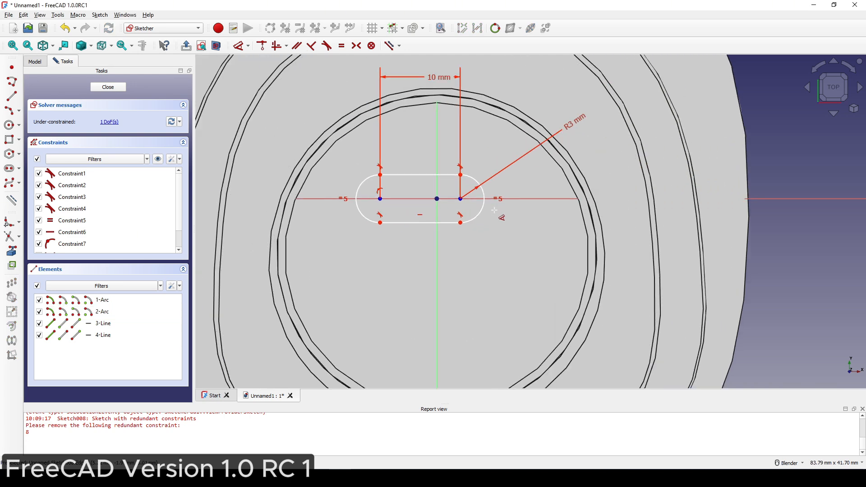
right_click(496, 214)
Step: Make the slot's two arc centres symmetric about the sketch's vertical axis
left_click(380, 199)
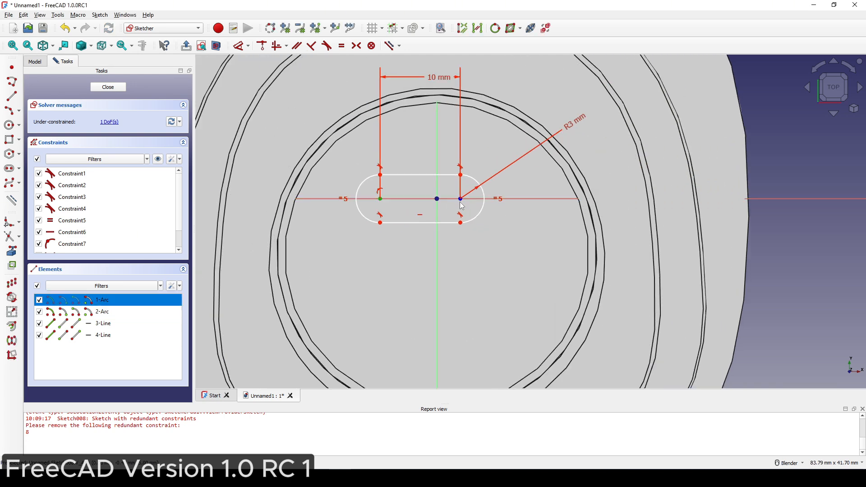
left_click(461, 199)
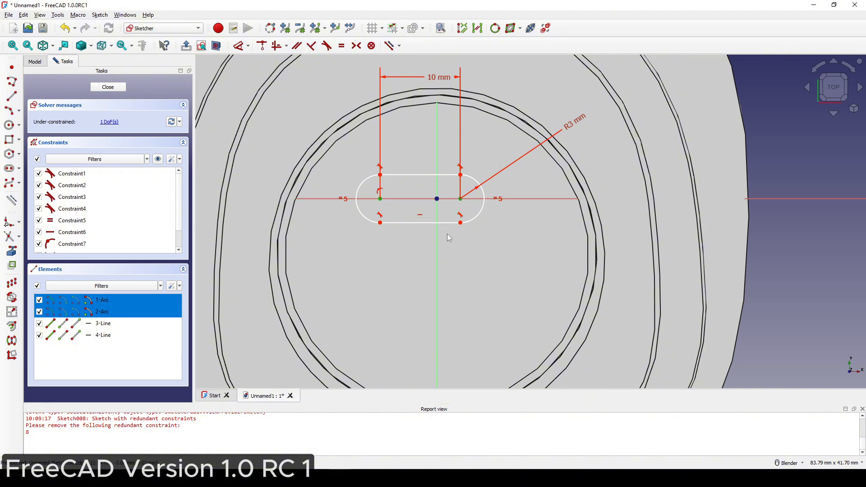
left_click(436, 266)
key("s")
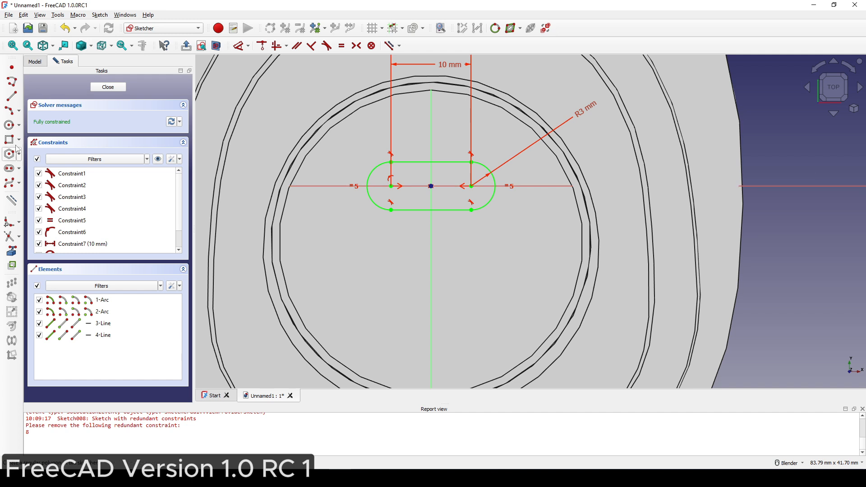
Step: Draw a small circle centred where the slot's lower line crosses the vertical axis
left_click(9, 126)
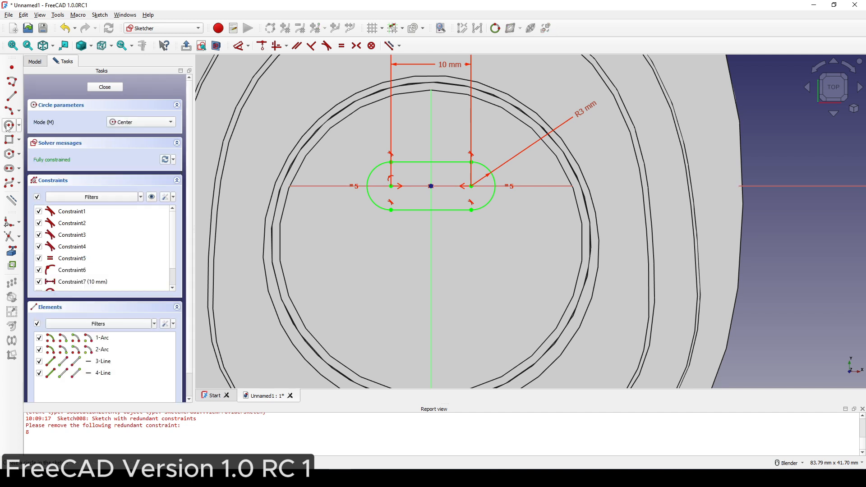
left_click(431, 209)
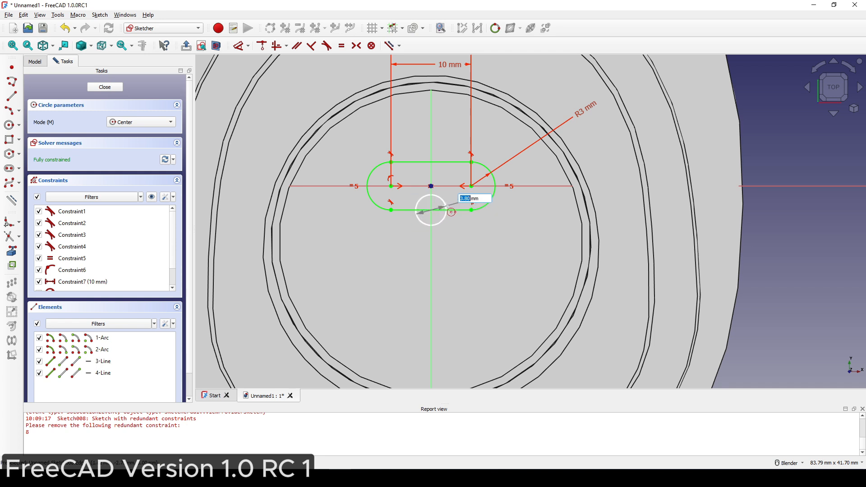
left_click(450, 209)
right_click(455, 206)
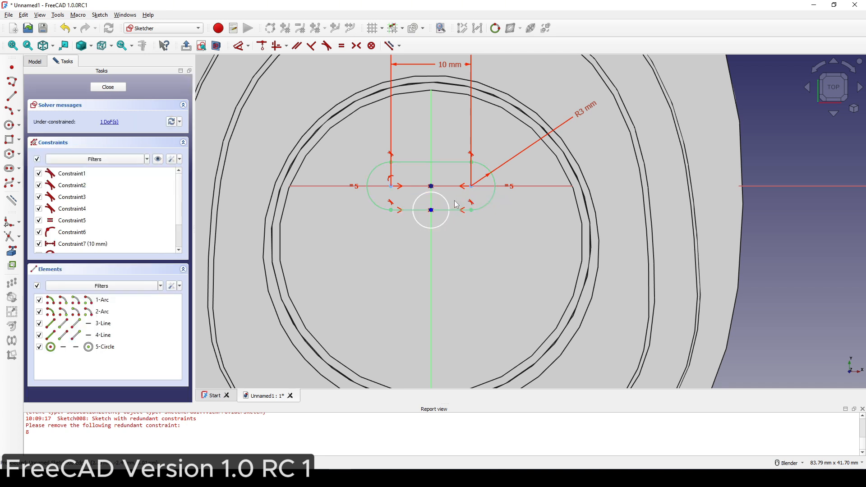
Step: Constrain the diameter of the small circle on the slot's lower line to 3 mm
key("d")
left_click(448, 204)
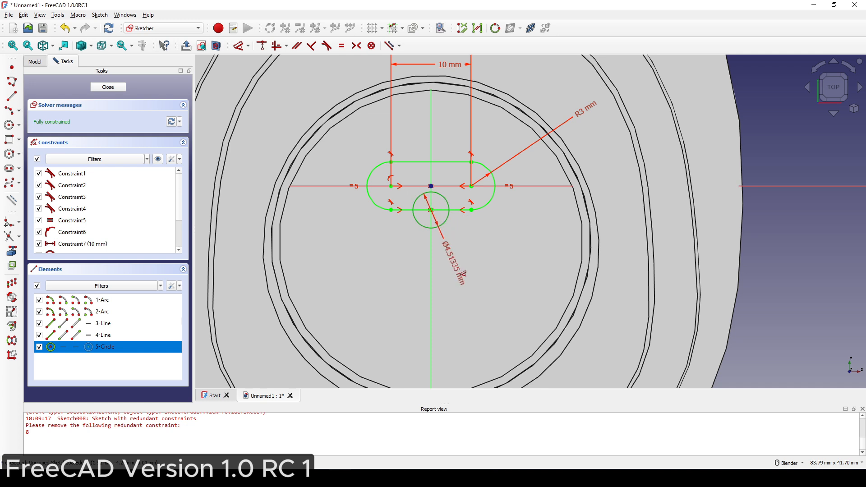
left_click(465, 277)
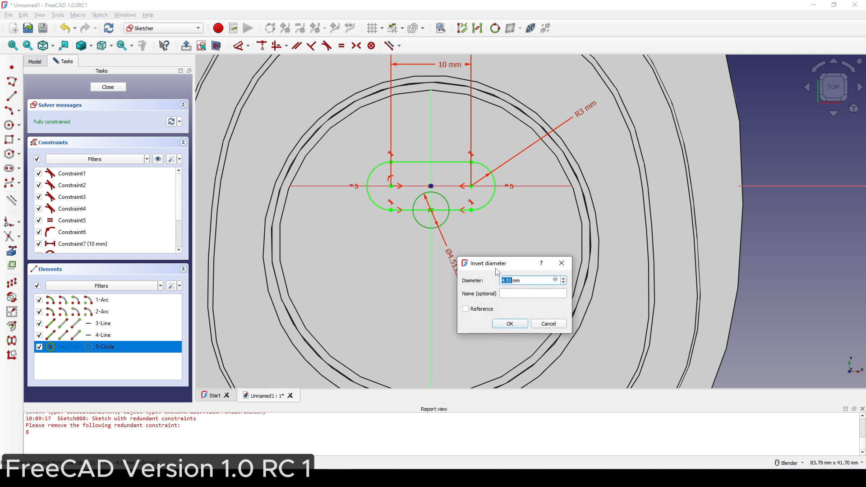
type("3")
left_click(509, 323)
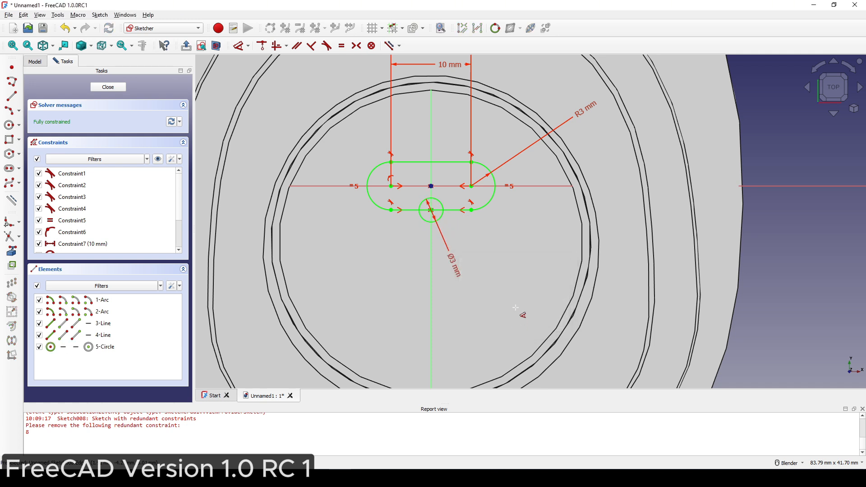
Step: Trim away the circle's lower half and the part of the slot's lower line inside it, forming a semicircular notch
scroll(473, 200, "up", 2)
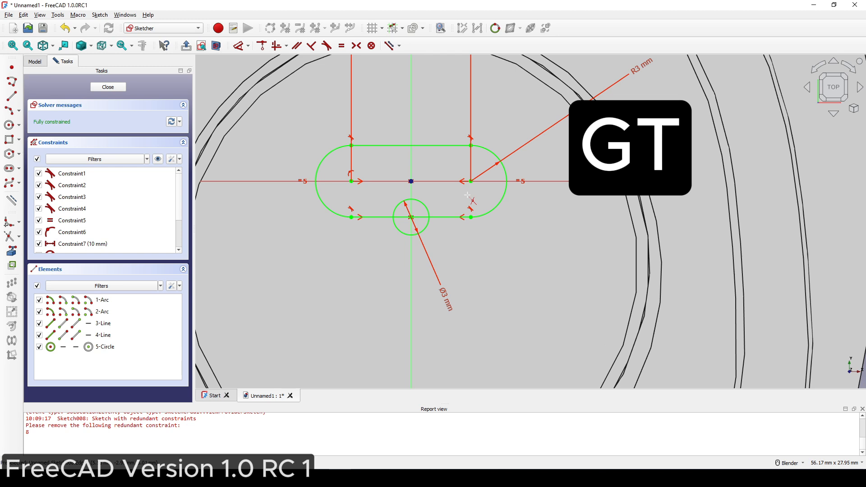
left_click(414, 232)
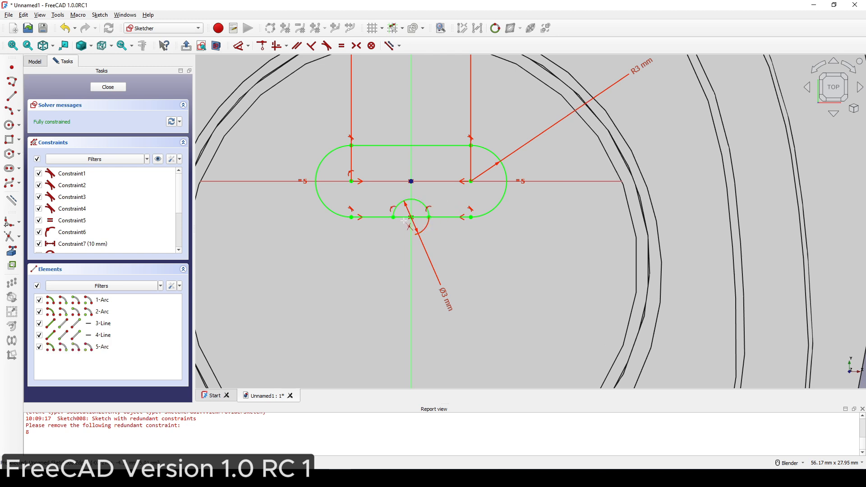
left_click(404, 218)
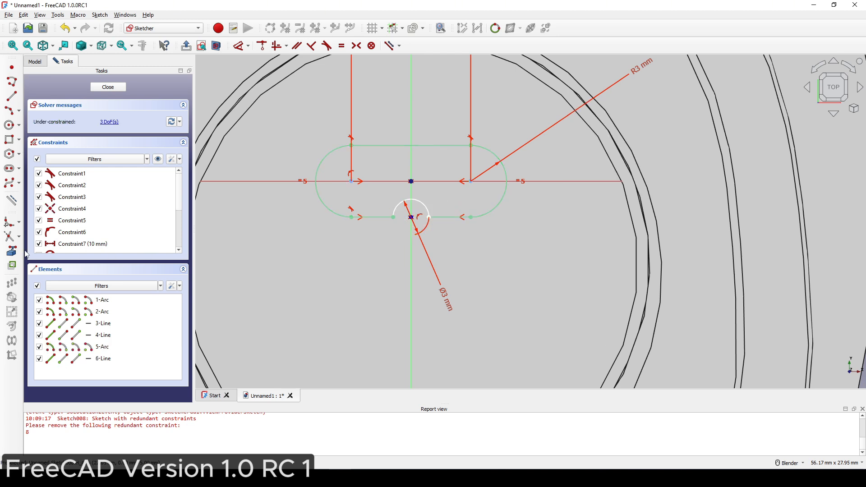
Step: Fillet the two corners where the notch arc meets the slot's lower line segments
left_click(9, 222)
left_click(387, 218)
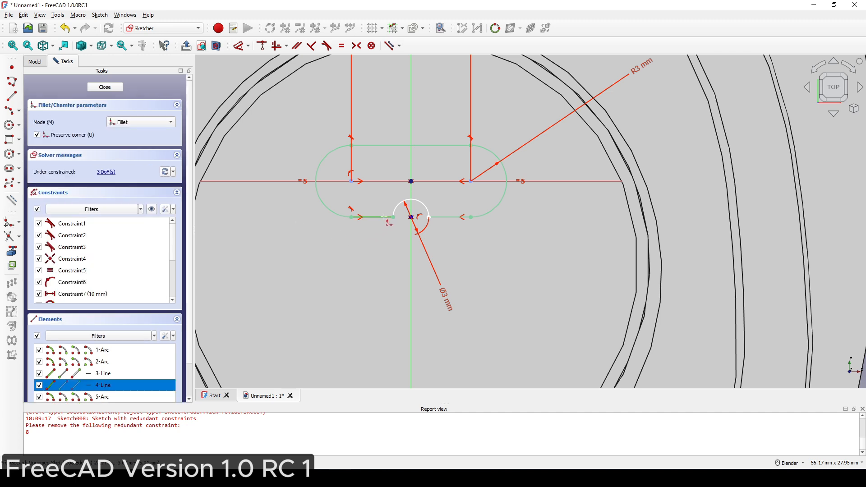
left_click(395, 211)
left_click(427, 210)
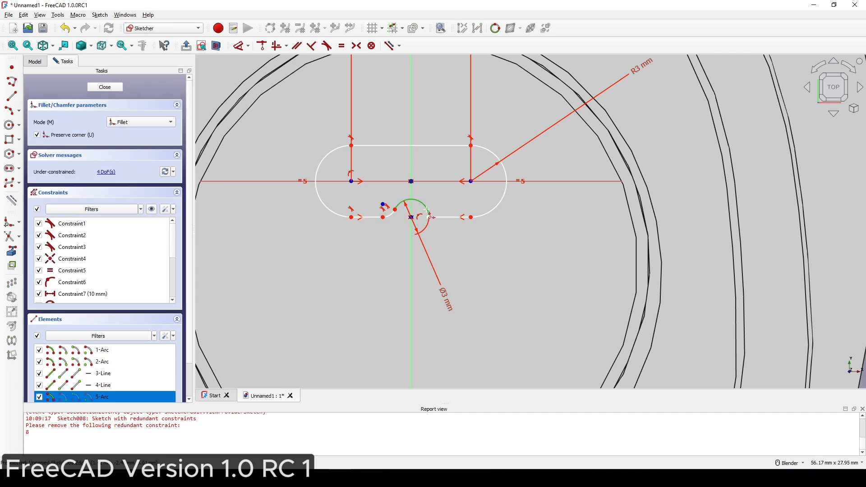
left_click(432, 217)
right_click(438, 237)
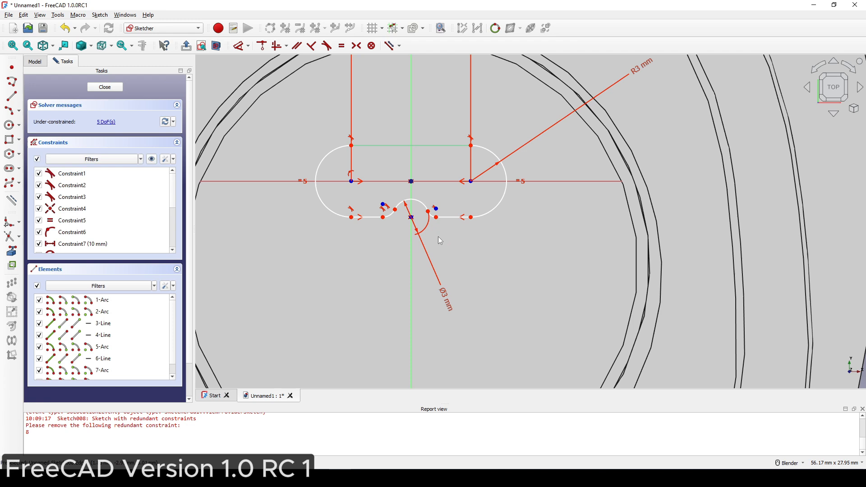
Step: Constrain both lower line segments beside the notch to be horizontal
left_click(375, 221)
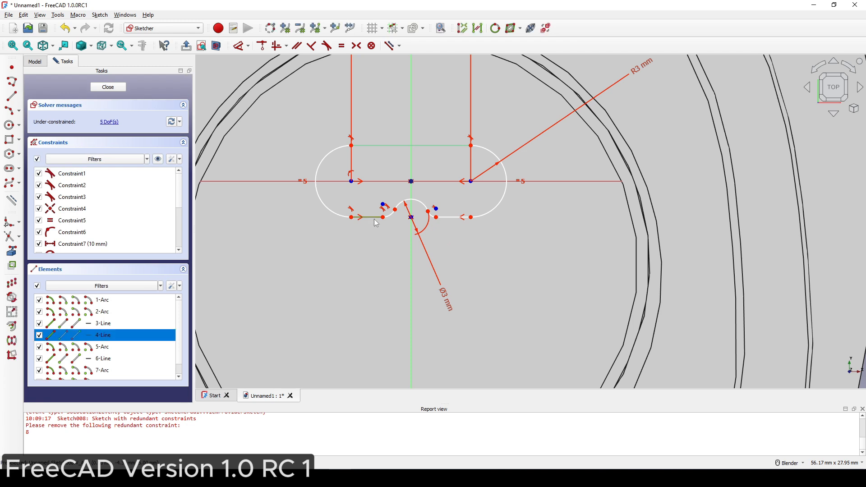
key("h")
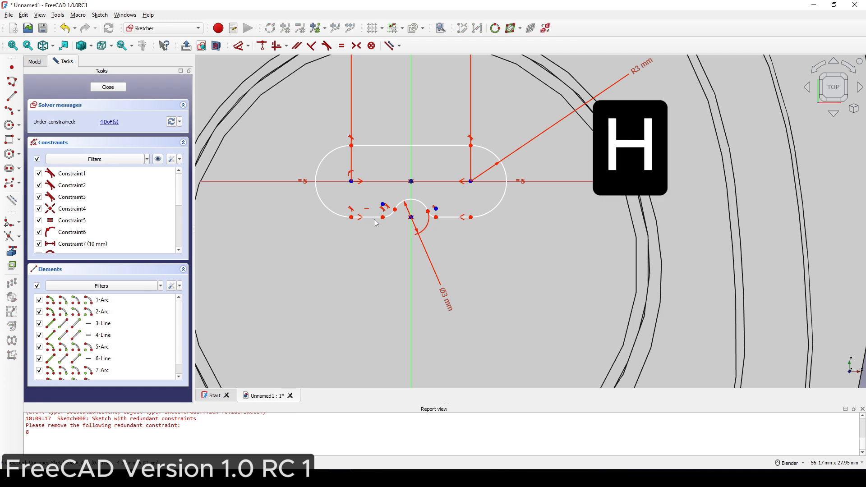
left_click(452, 220)
key("h")
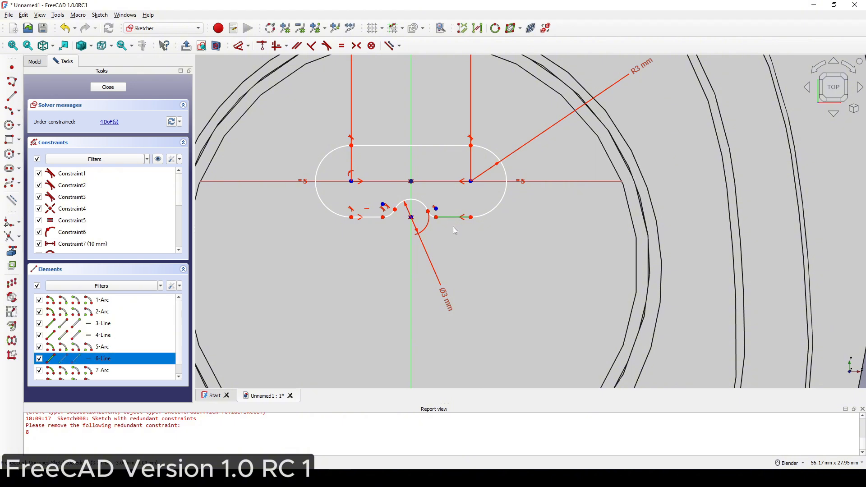
Step: Constrain the radius of each of the two notch fillets to 1 mm
key("d")
left_click(390, 215)
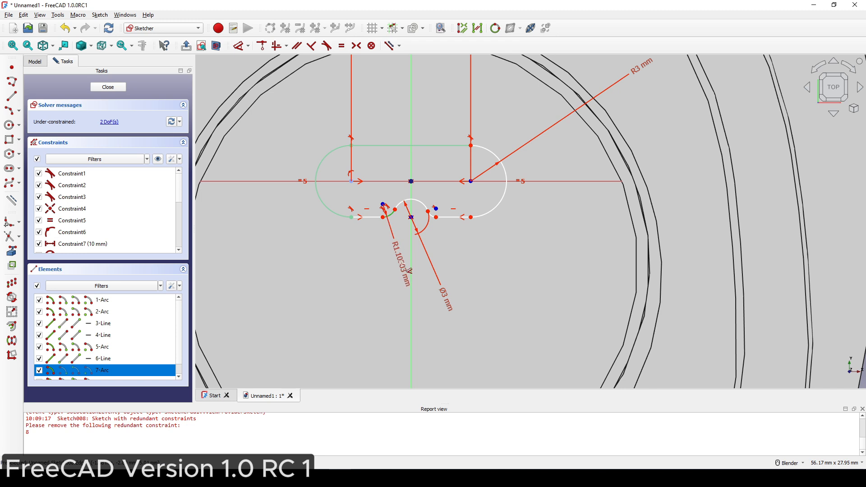
left_click(402, 268)
type("1")
left_click(460, 320)
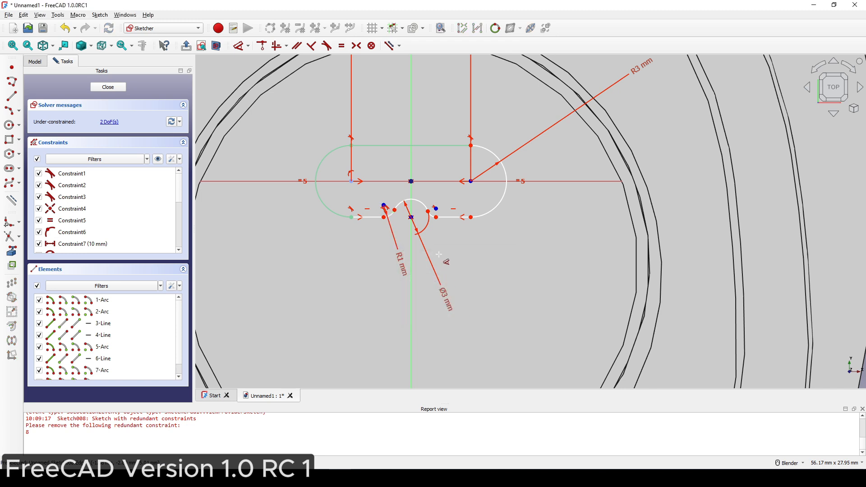
scroll(430, 215, "up", 3)
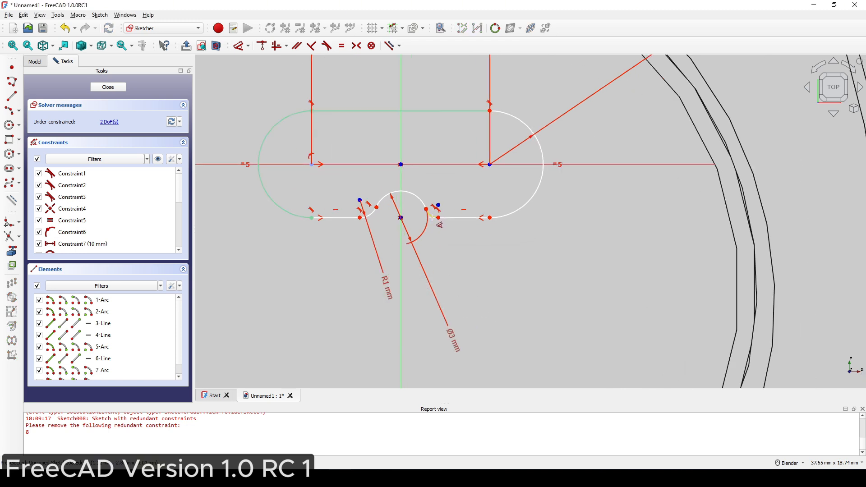
left_click(432, 216)
left_click(356, 311)
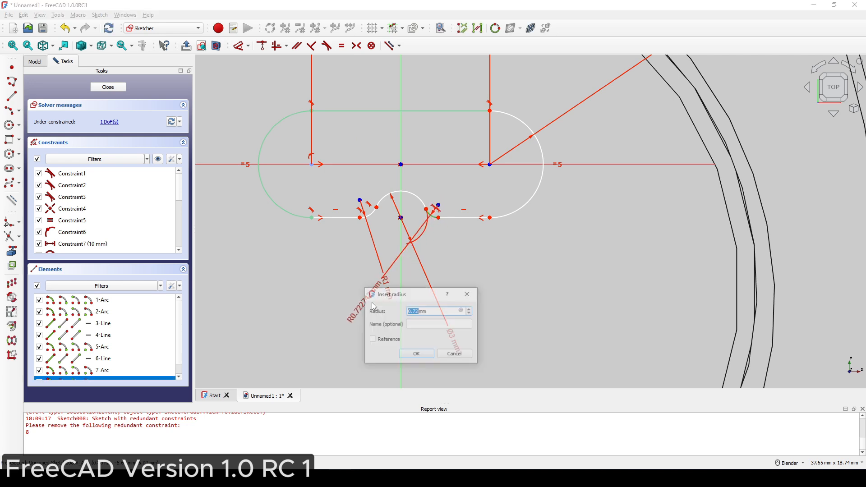
type("1")
left_click(415, 354)
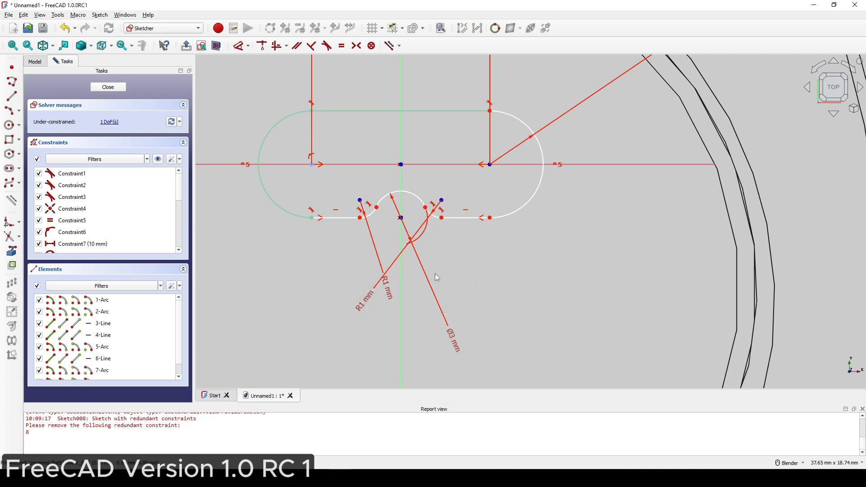
Step: Undo the last change and align the right end arc's lower endpoint vertically with its centre
key("ctrl+z")
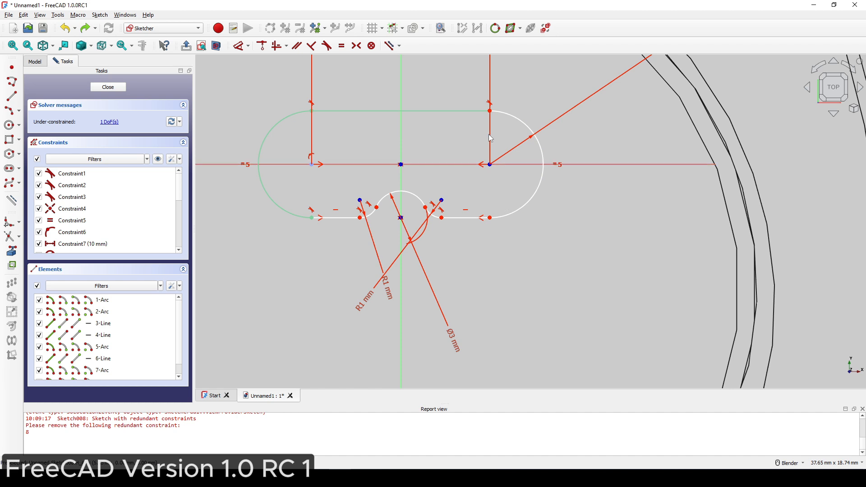
left_click(499, 219)
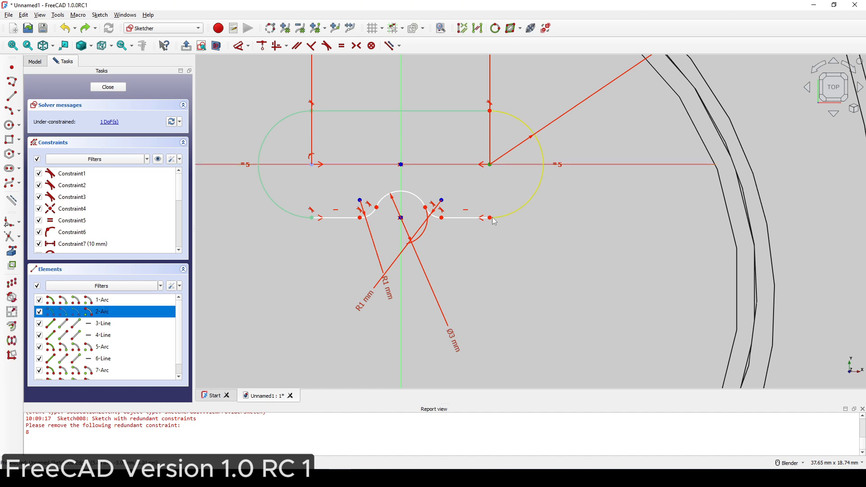
key("v")
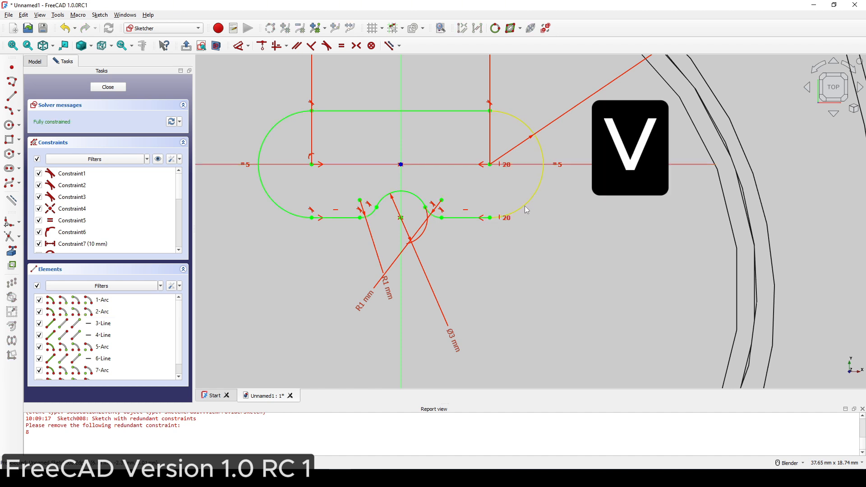
Step: Draw two circles about 2.4 mm in diameter, one centred on each of the slot's end-arc centres
scroll(504, 224, "down", 2)
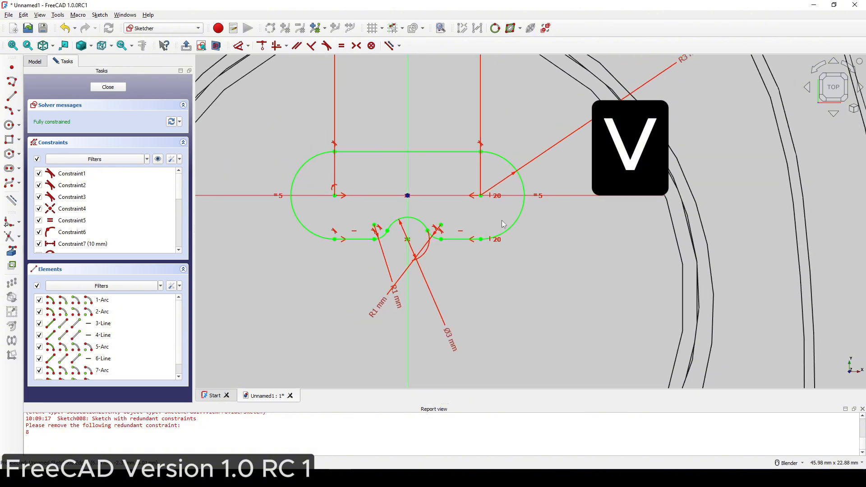
left_click(14, 128)
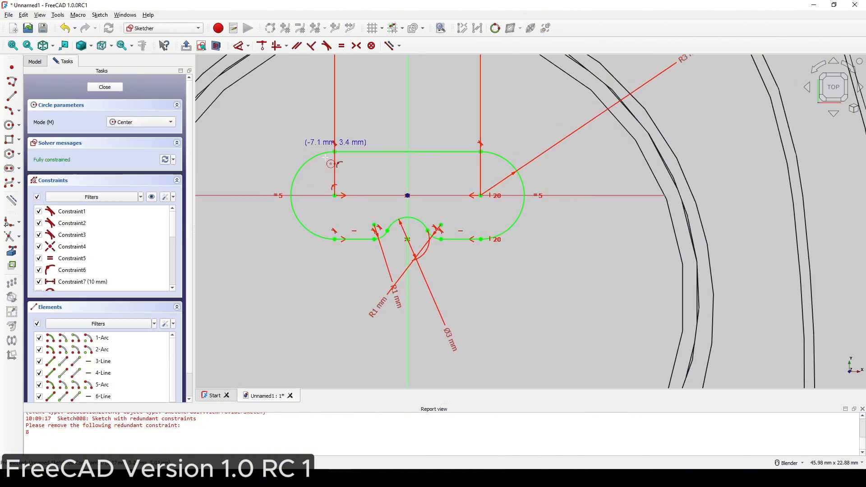
left_click(335, 196)
left_click(347, 183)
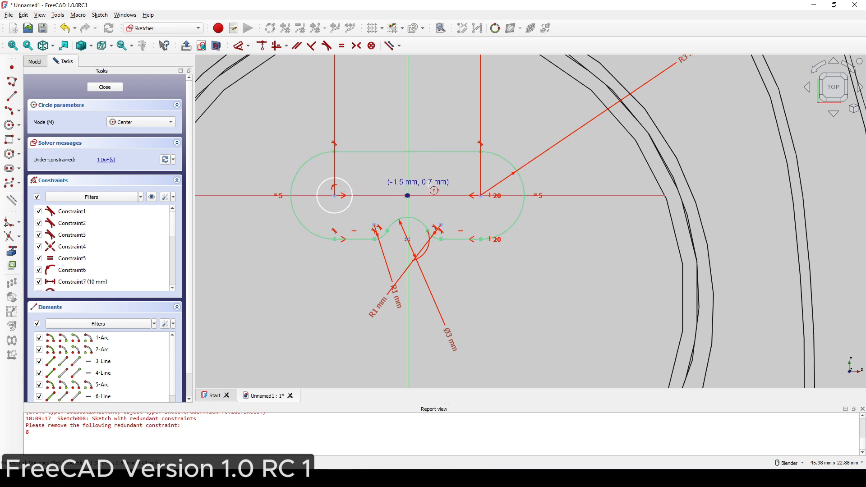
left_click(481, 196)
left_click(493, 183)
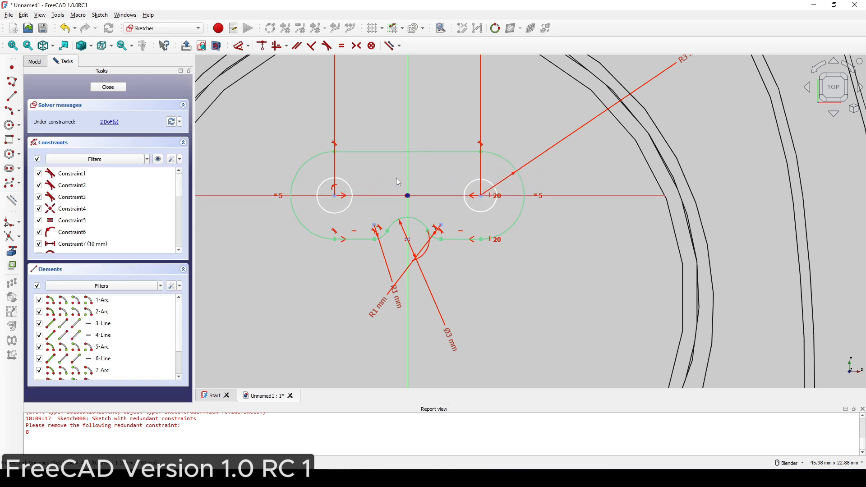
Step: Constrain the two pin circles inside the slot to equal size
left_click(351, 192)
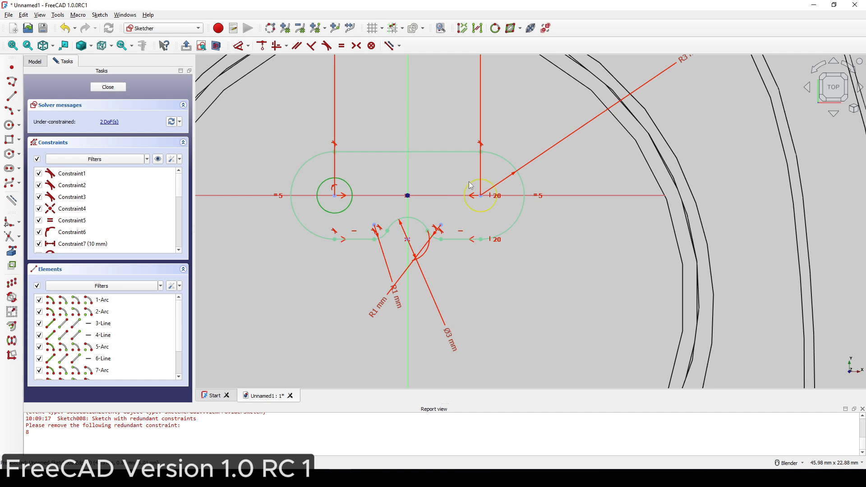
left_click(473, 186)
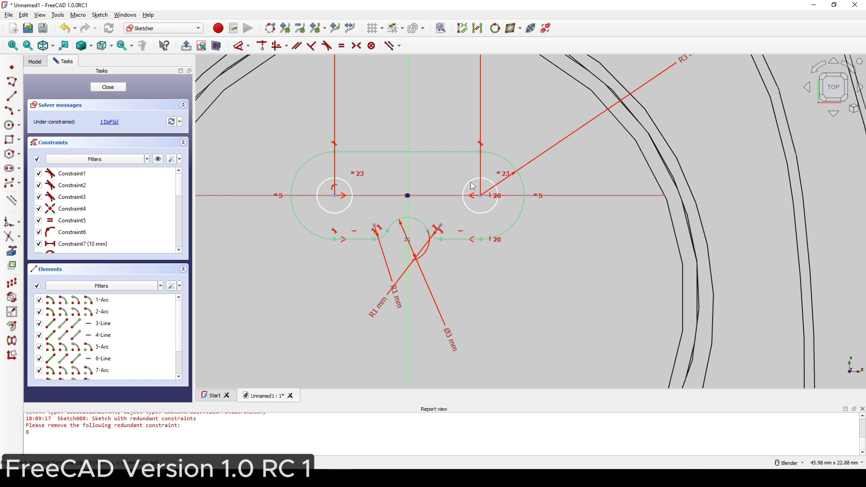
key("e")
Step: Constrain the left pin circle's diameter to 2 mm and close the sketch
left_click(352, 192)
key("d")
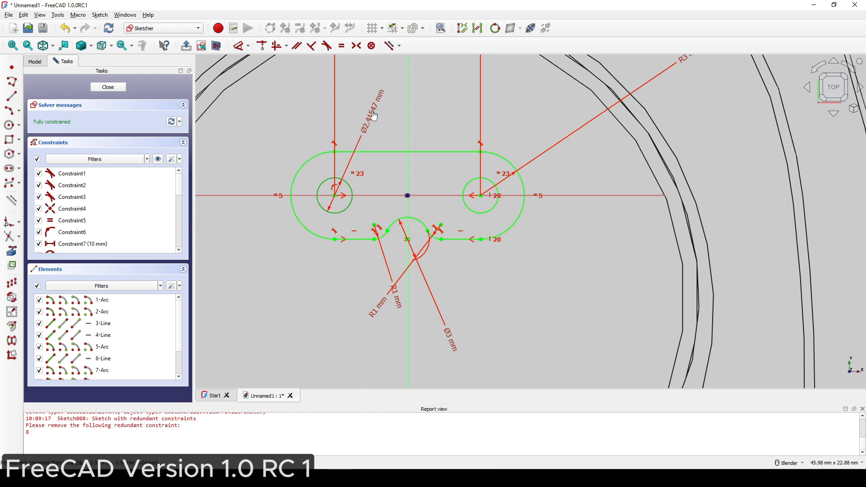
left_click(373, 112)
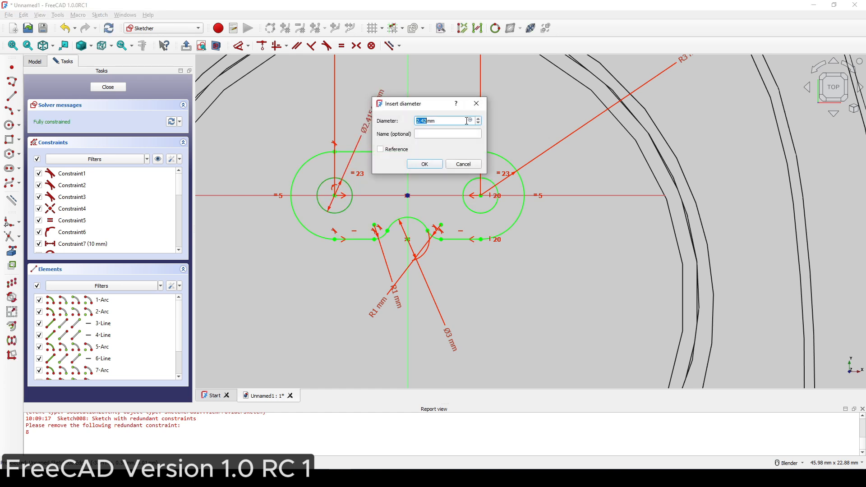
type("2")
left_click(436, 167)
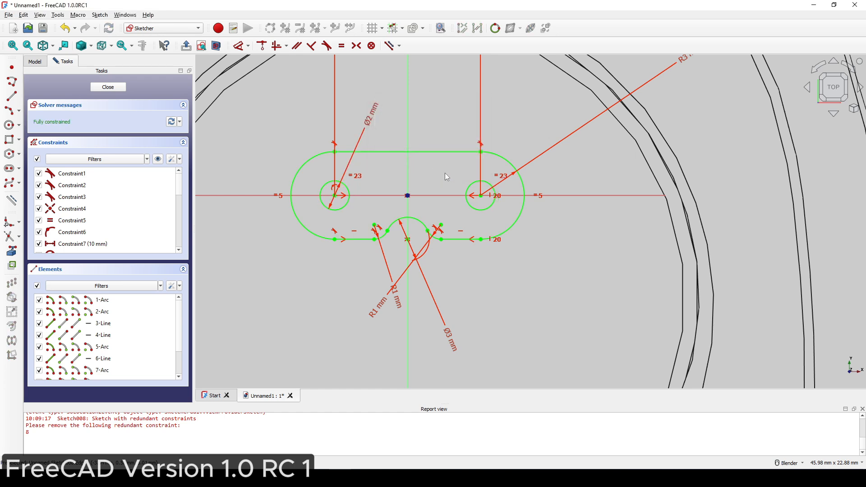
scroll(445, 172, "down", 3)
left_click(107, 87)
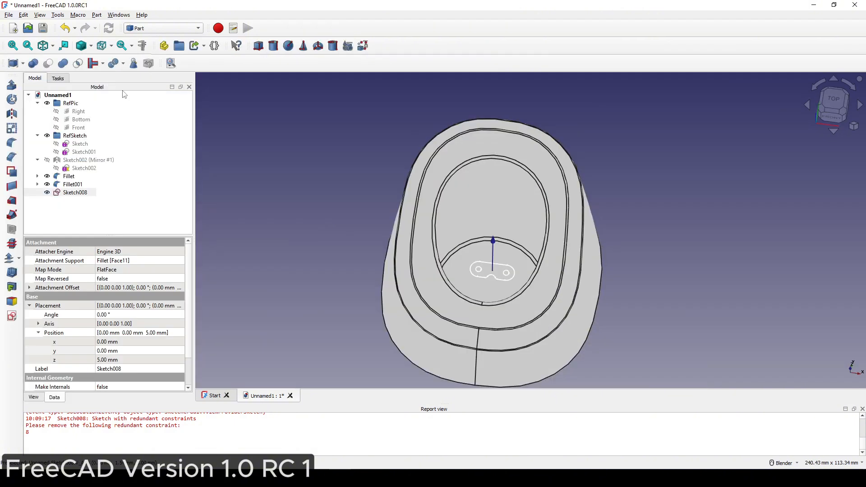
Step: Extrude the connector sketch 4 mm along its normal as a solid
scroll(487, 245, "up", 4)
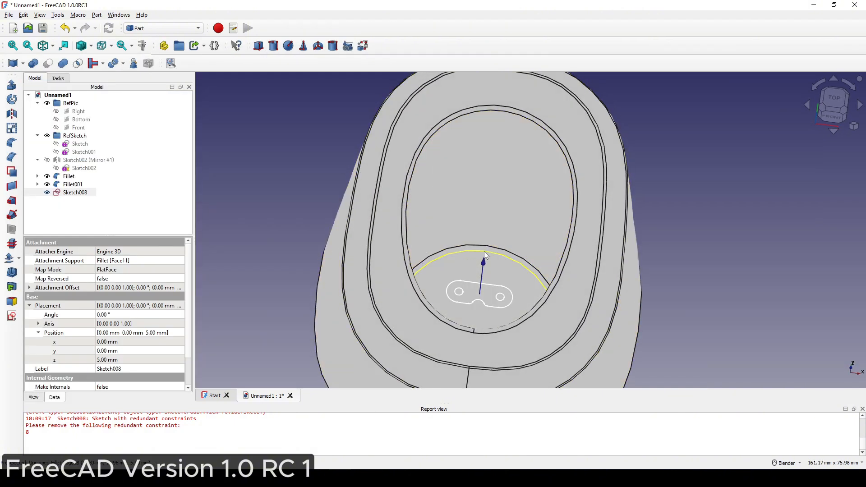
left_click(74, 192)
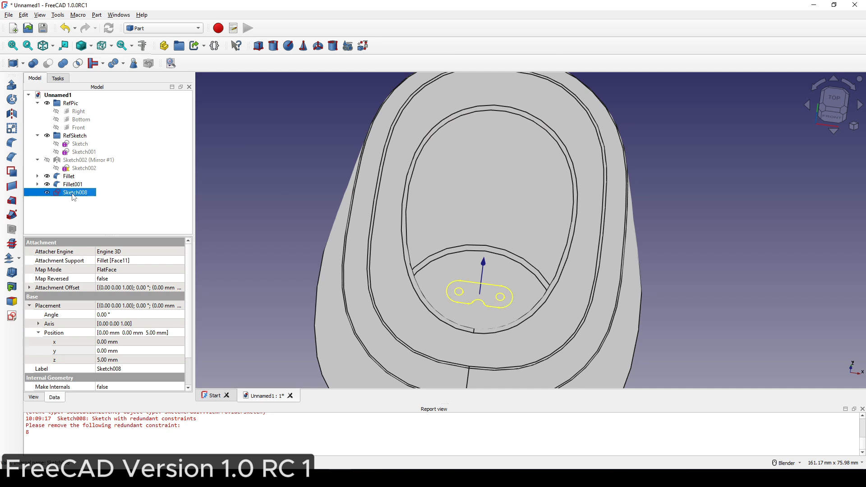
left_click(11, 86)
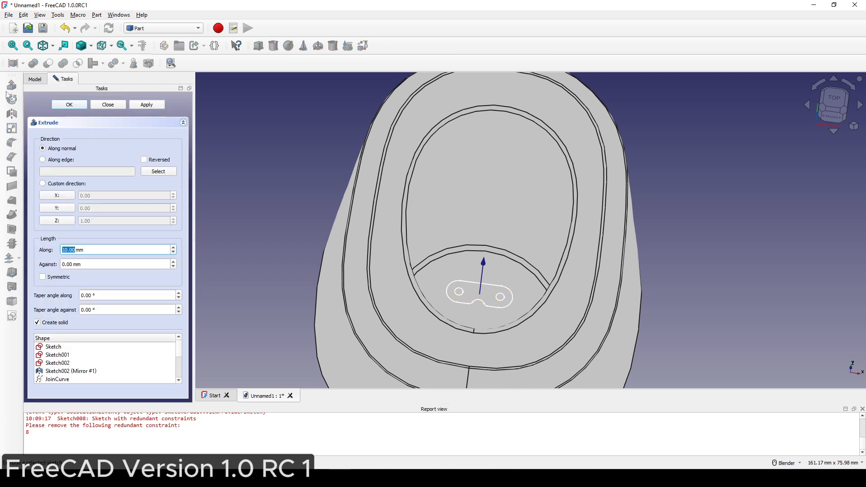
type("4")
left_click(69, 105)
Step: Set the connector extrusion's forward length to 5 mm
middle_click_drag(512, 308, 530, 267)
left_click(76, 193)
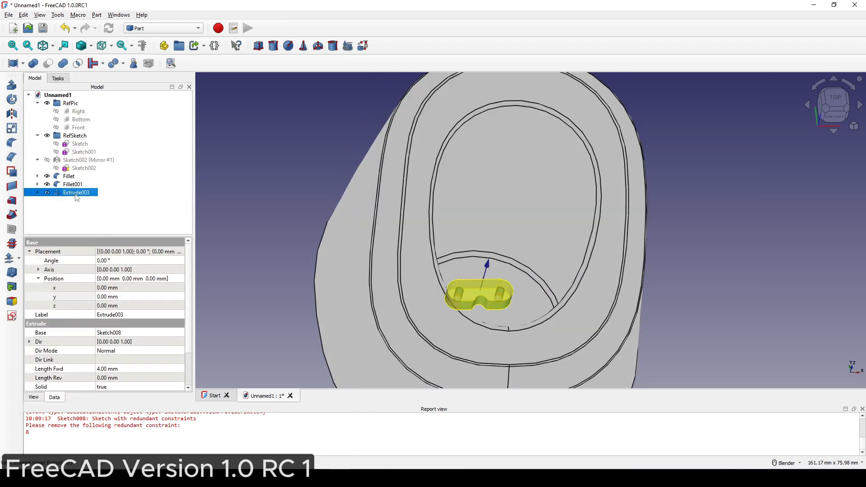
left_click(115, 368)
type("5")
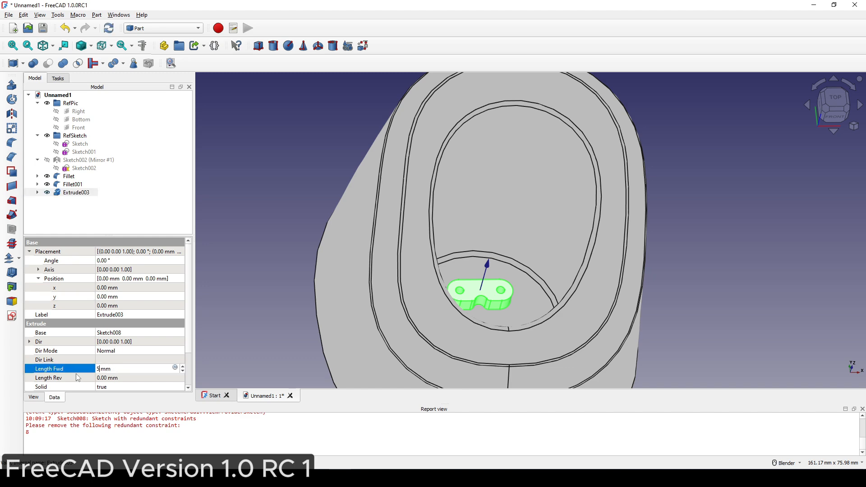
Step: Create a new sketch on the XZ-plane with the direction reversed
left_click(72, 373)
middle_click_drag(624, 313, 595, 305)
left_click(681, 273)
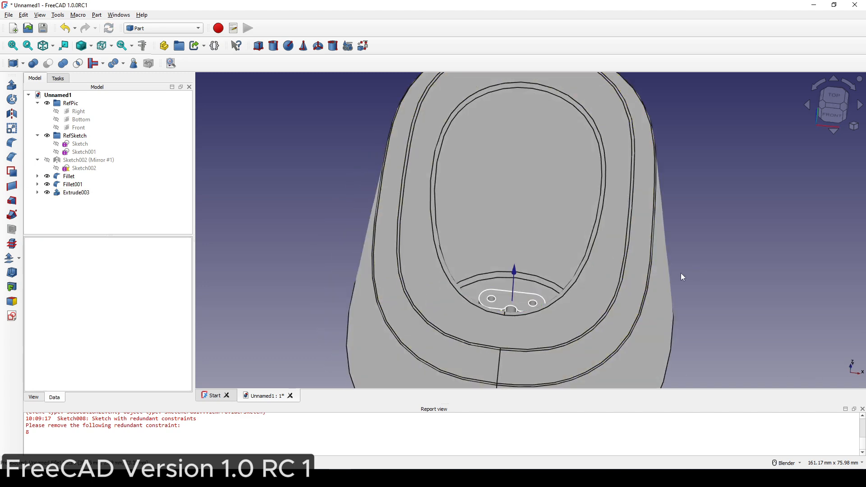
middle_click_drag(639, 281, 693, 278)
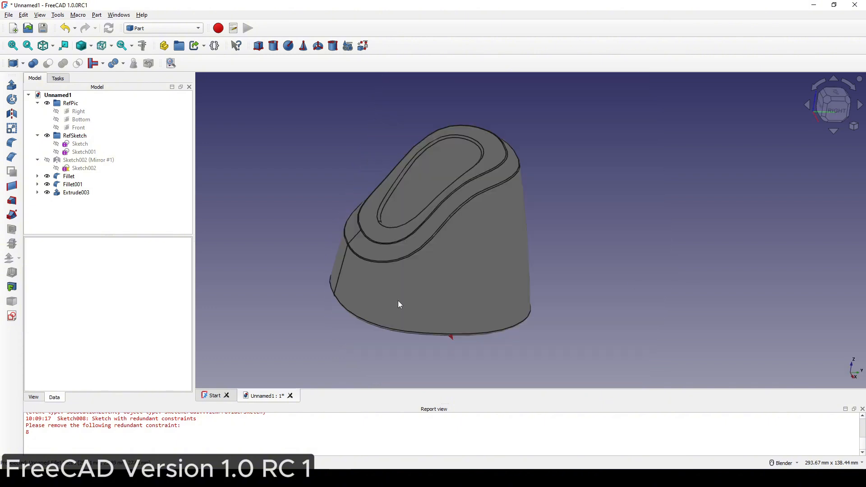
left_click(11, 316)
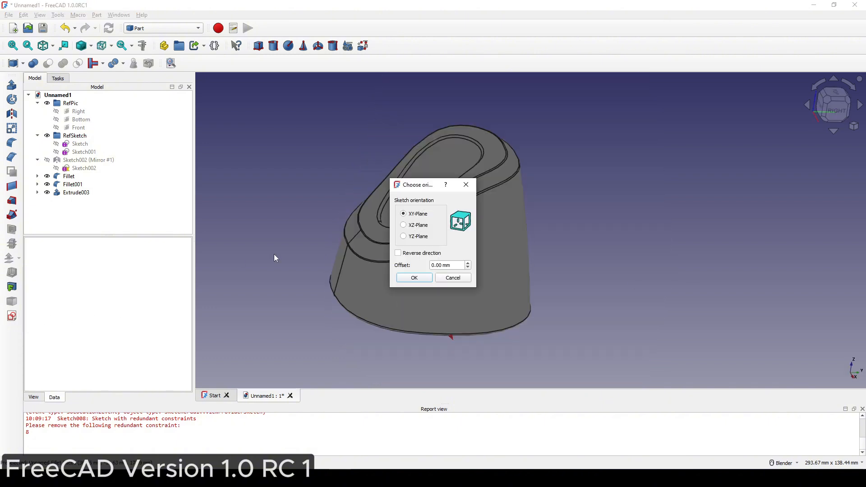
left_click(407, 228)
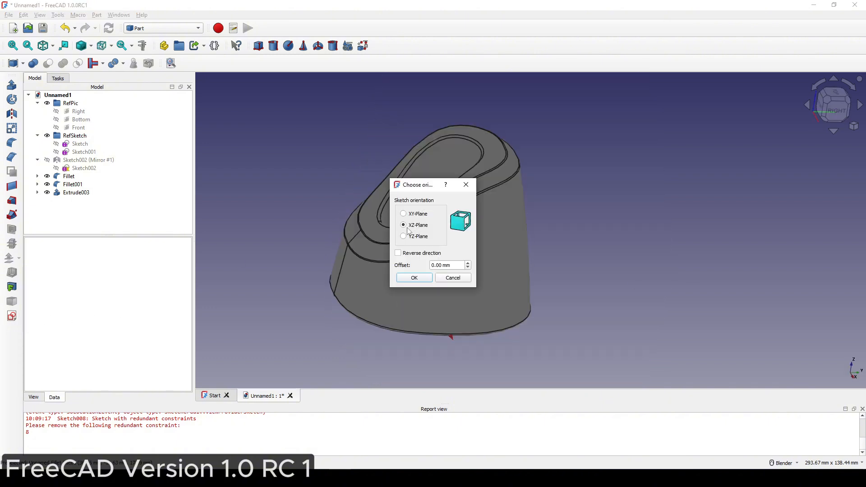
left_click(412, 255)
left_click(414, 278)
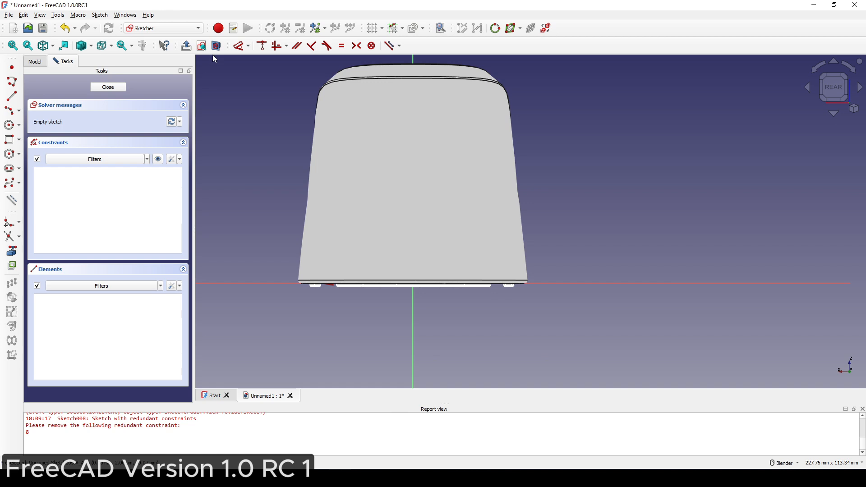
Step: Enable the sketch's section view and draw a horizontal slot about 20.4 mm between centres with about 3.6 mm end radius over the connector
left_click(217, 46)
middle_click_drag(540, 239, 514, 269, "shift")
scroll(442, 257, "up", 2)
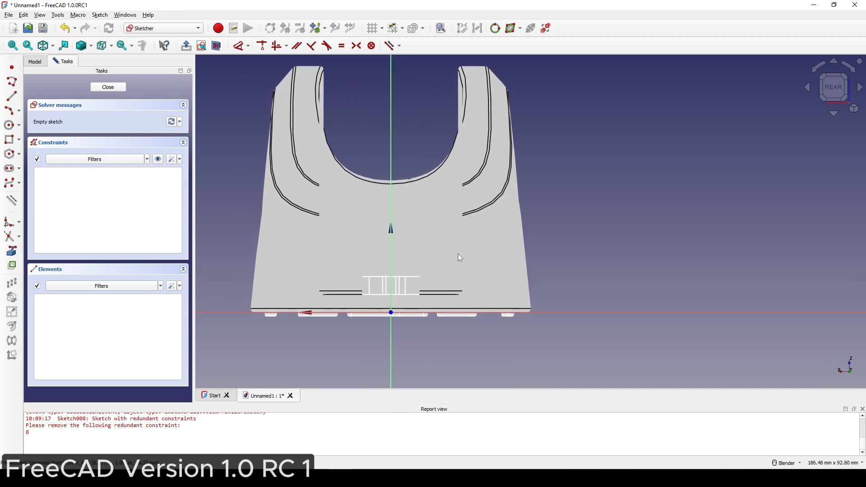
left_click(9, 168)
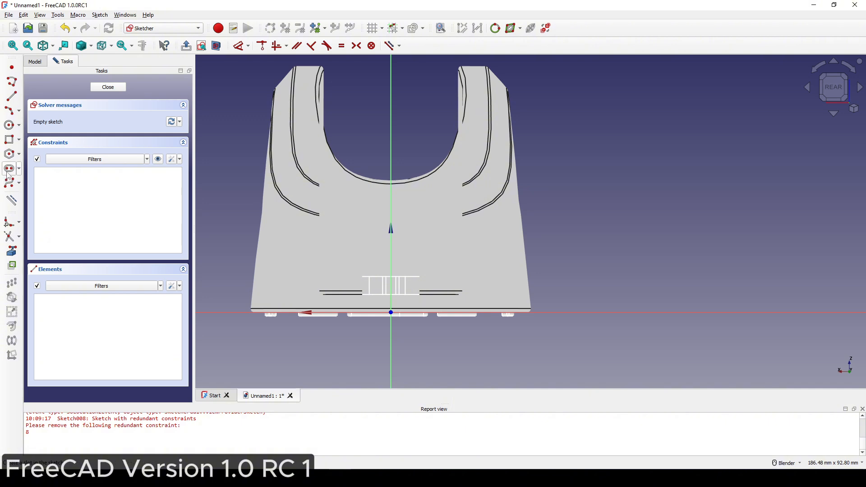
left_click(356, 289)
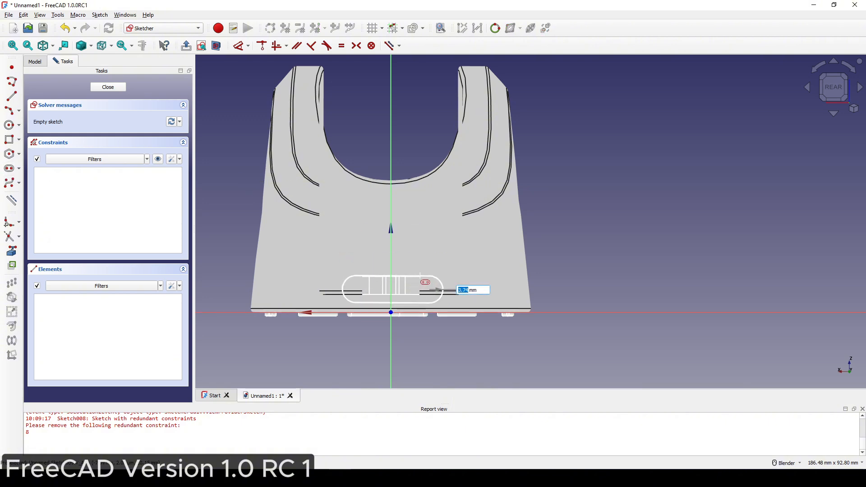
left_click(424, 289)
scroll(418, 277, "up", 4)
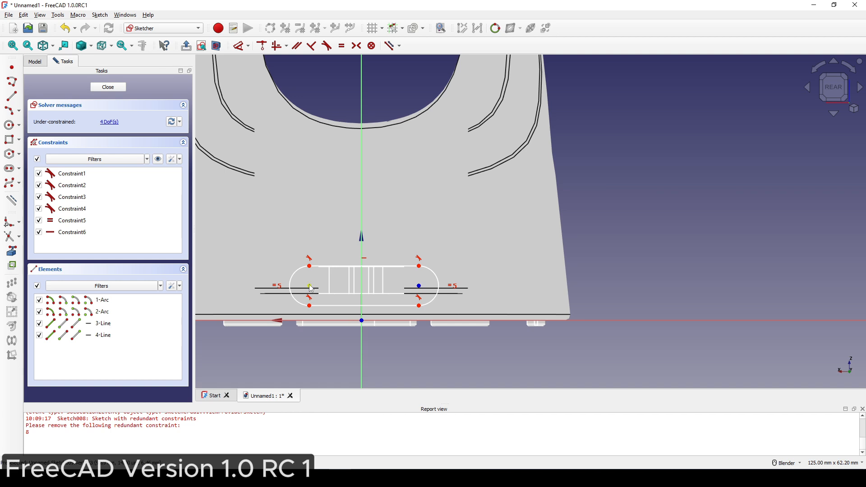
Step: Constrain the slot's horizontal centre-to-centre distance to 10 mm and its end arc radius to 3 mm
left_click(313, 299)
left_click(417, 293)
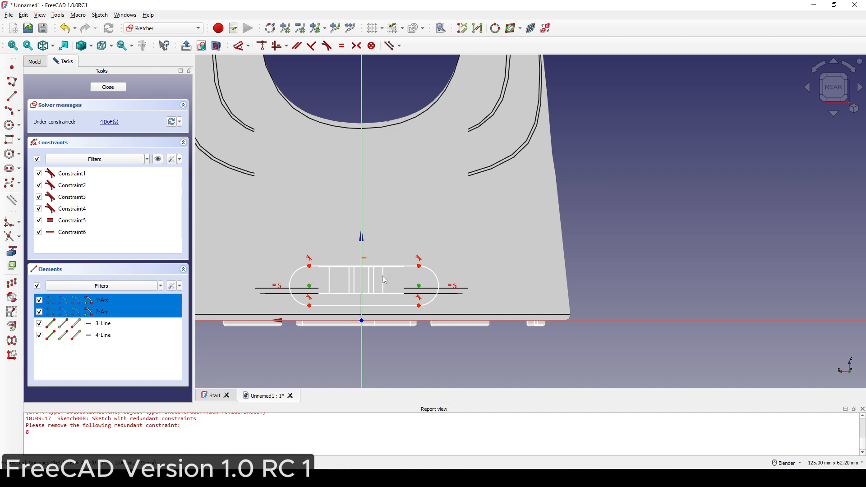
type("l10")
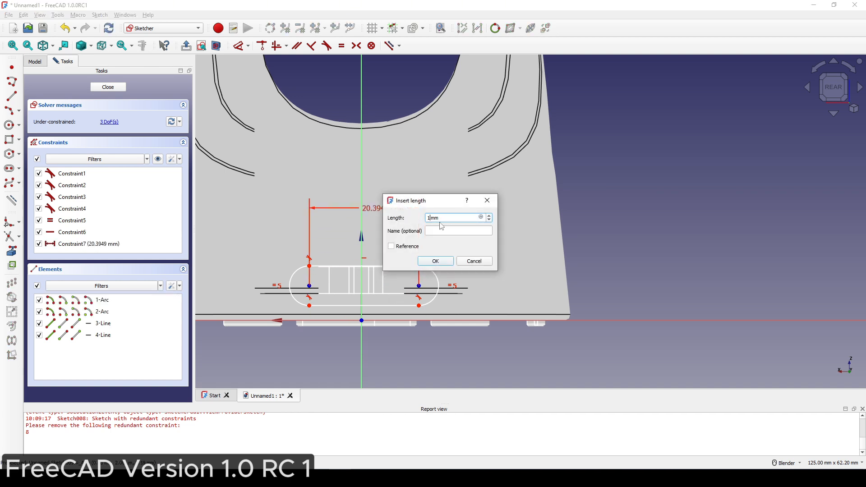
key("Return")
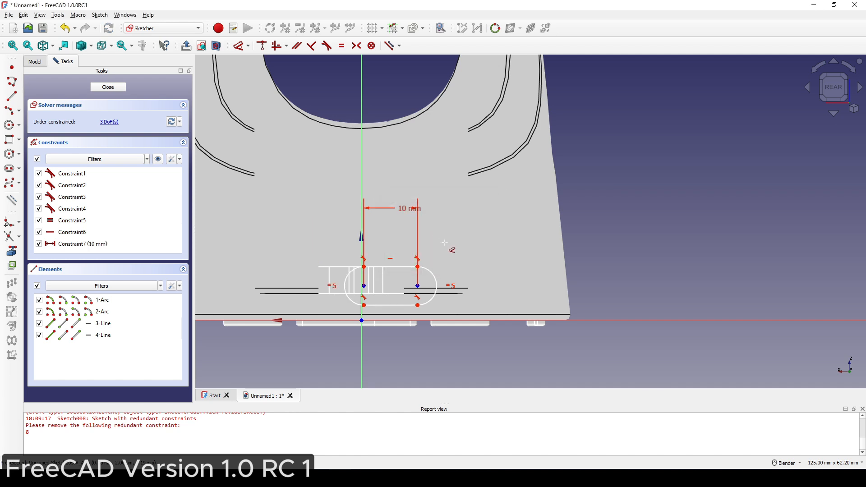
left_click(432, 270)
type("kr")
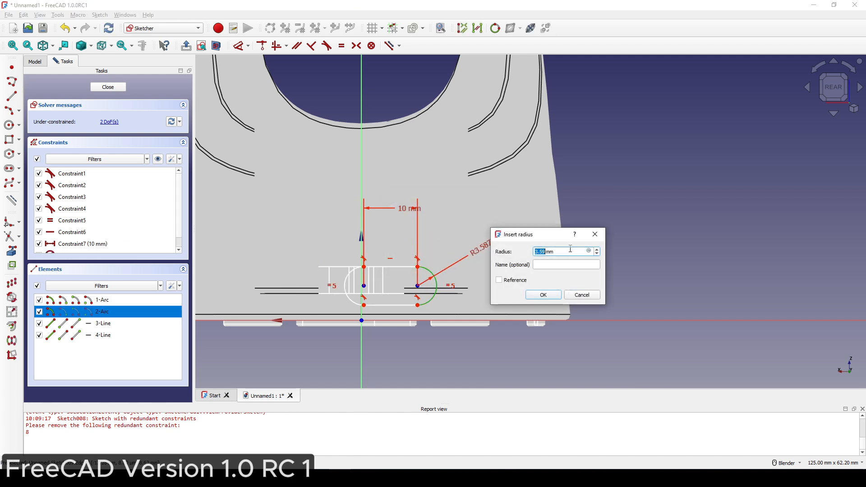
type("3")
left_click(555, 298)
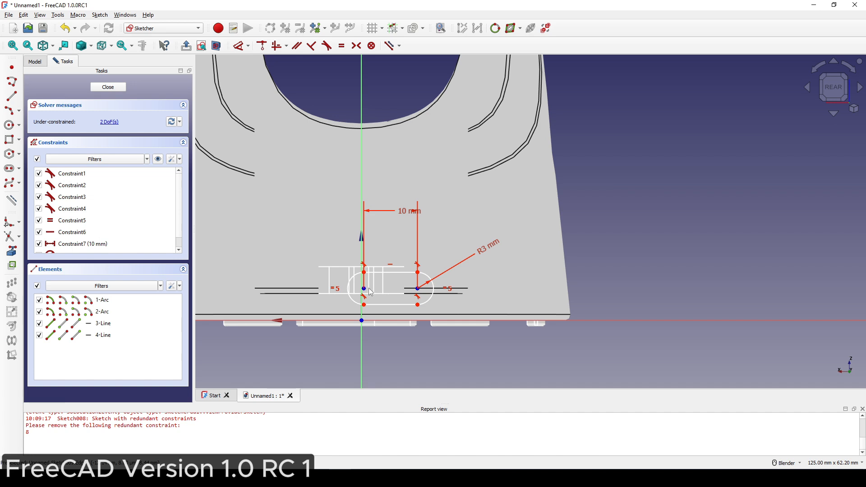
Step: Move the slot over the vertical axis and constrain its two arc centres symmetrically about that axis
left_click_drag(370, 291, 335, 291)
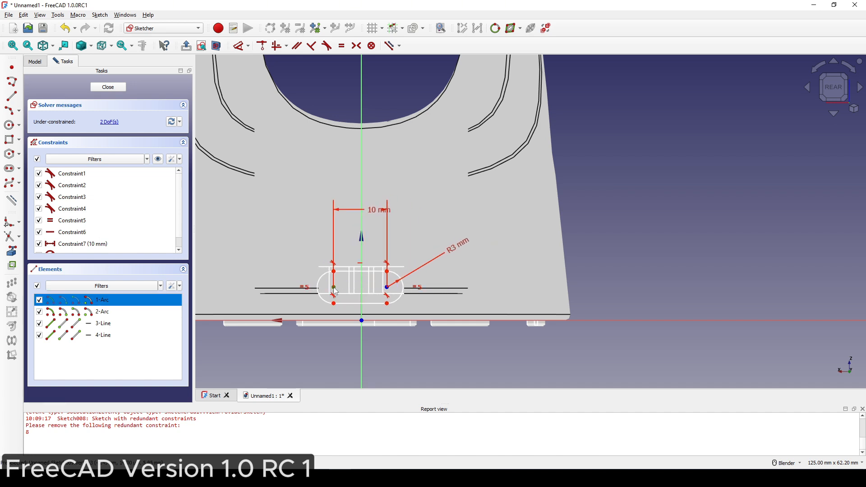
left_click(387, 287)
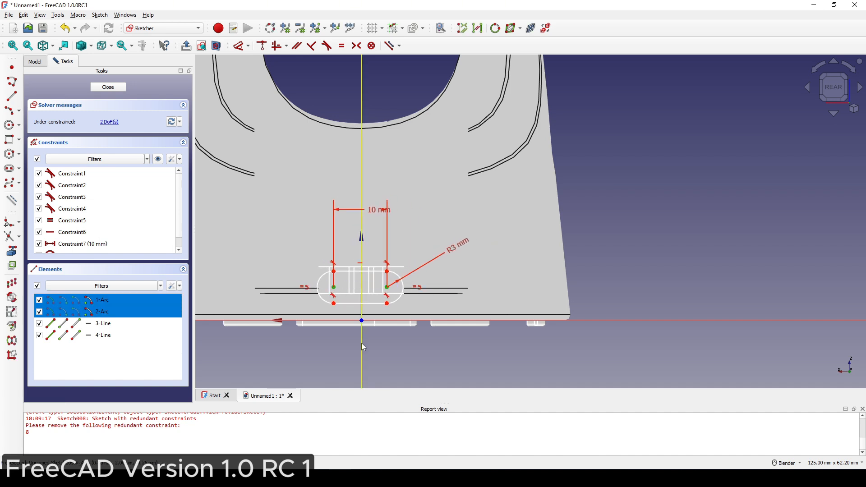
key("s")
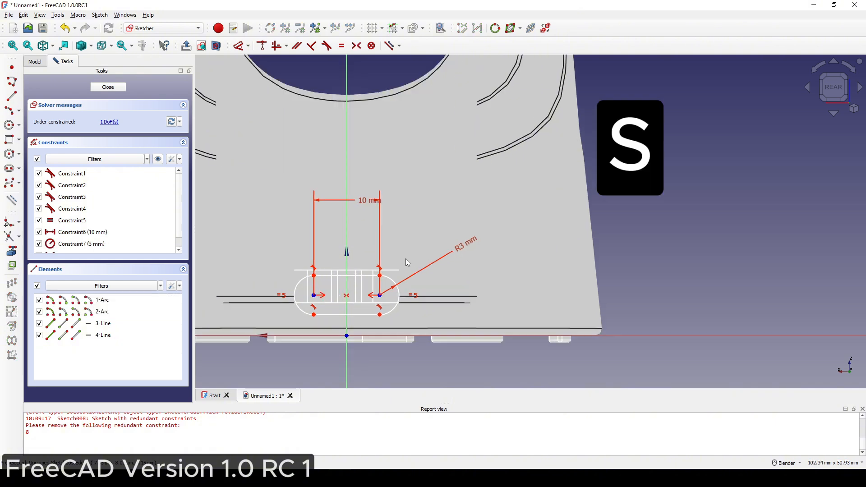
Step: Draw a small vertical slot of about 0.7 mm radius on the vertical axis, crossing the large slot's lower edge
scroll(404, 259, "up", 1)
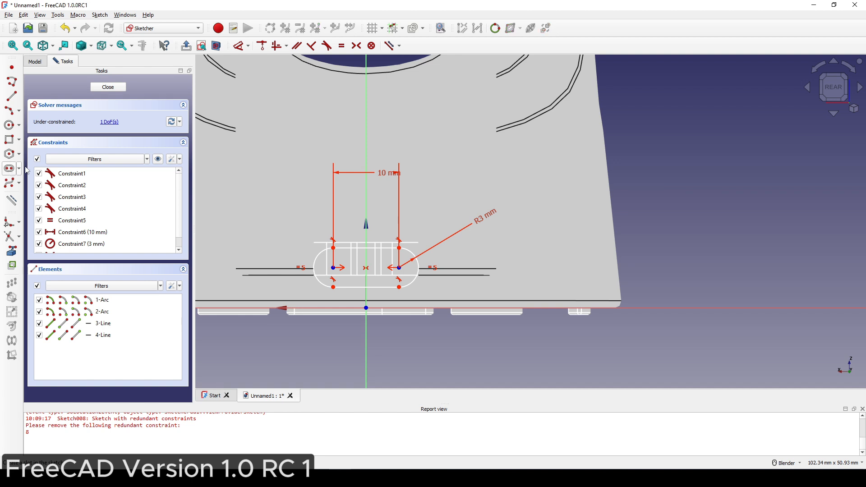
left_click(365, 286)
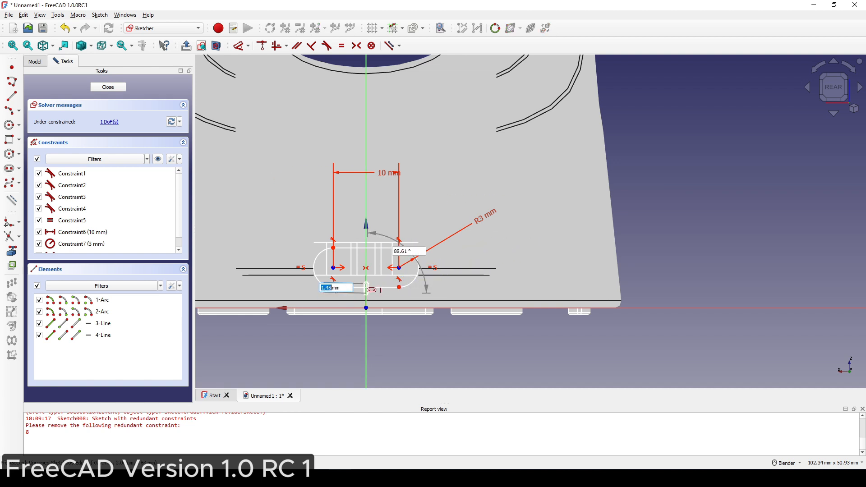
left_click(366, 278)
left_click(365, 293)
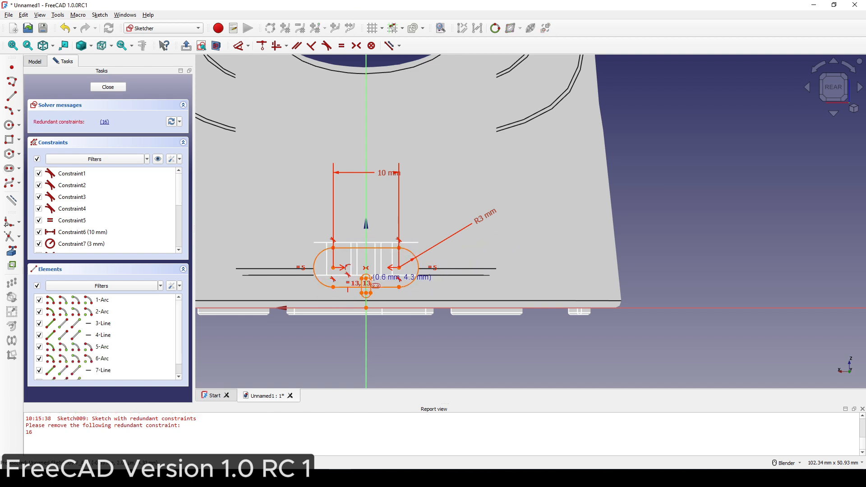
Step: Select and delete the sketch's redundant constraint
scroll(376, 282, "up", 4)
middle_click_drag(373, 279, 384, 261, "shift")
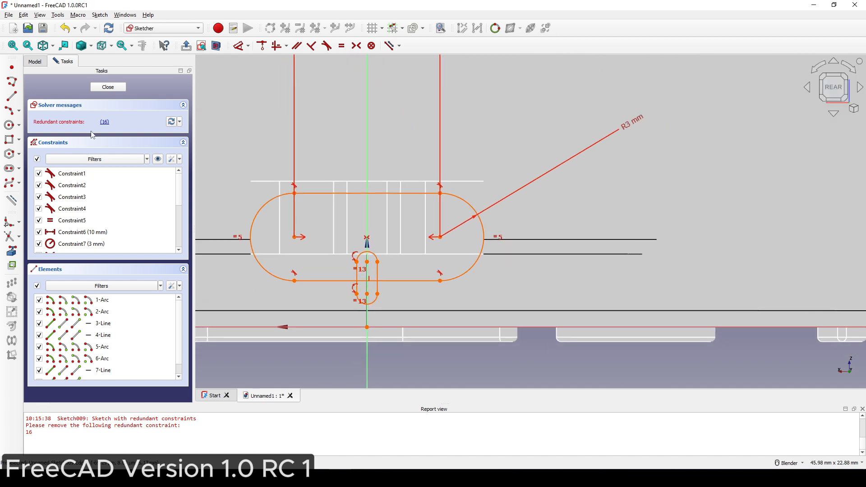
left_click(103, 123)
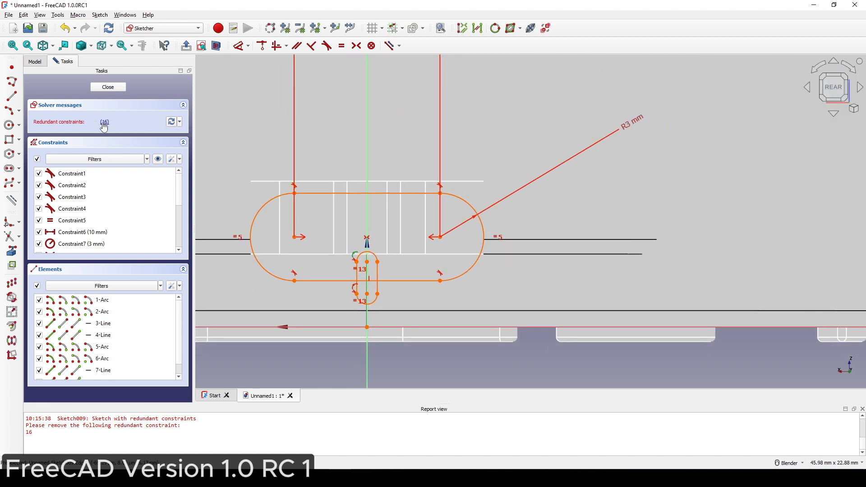
key("Delete")
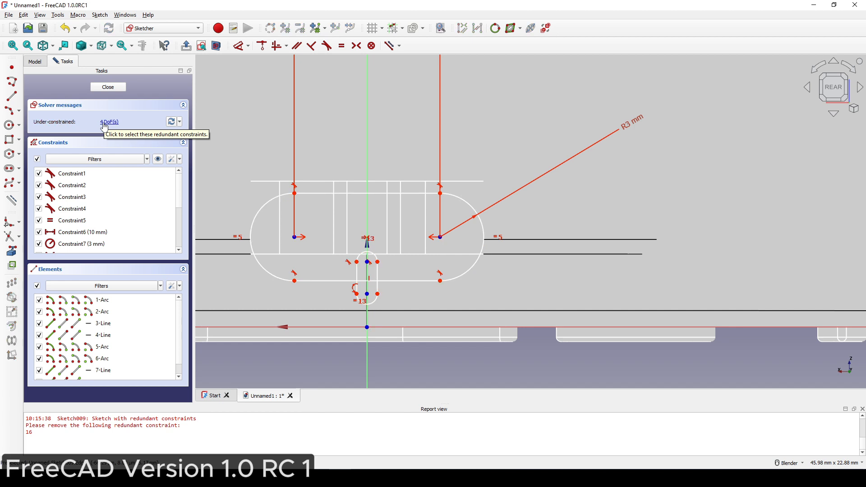
Step: Constrain the small vertical slot's upper arc radius to 0.5 mm
left_click(373, 251)
left_click(401, 135)
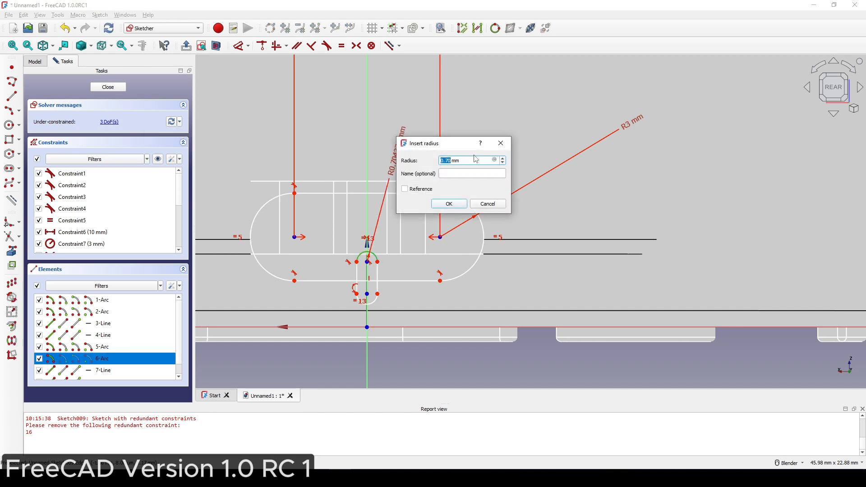
type("0.5")
left_click(449, 203)
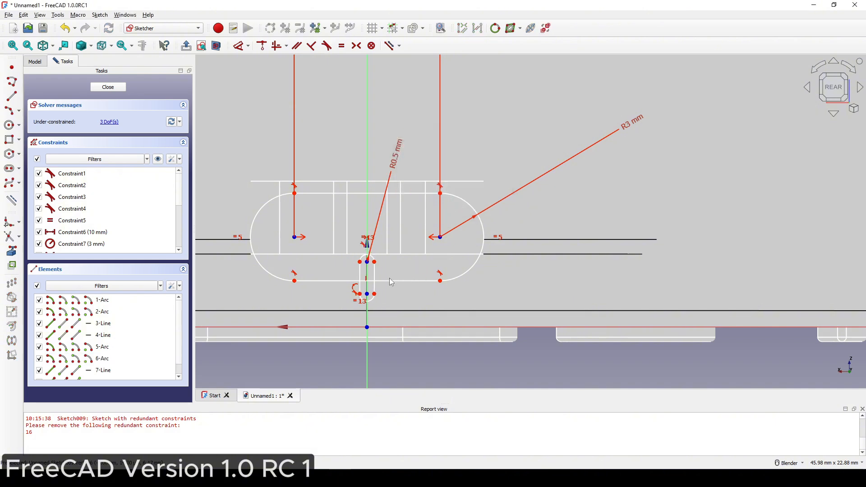
Step: Constrain the vertical distance between the small slot's upper arc endpoint and the large slot's lower edge endpoint to 1 mm
left_click(375, 261)
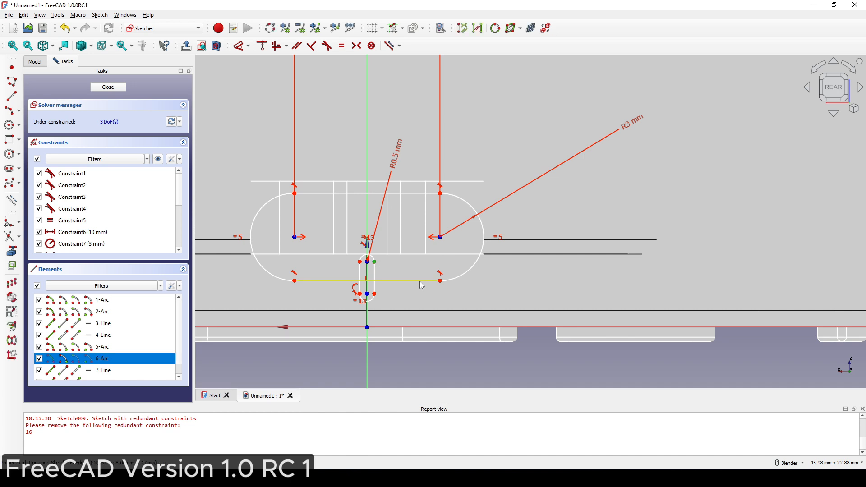
left_click(440, 282)
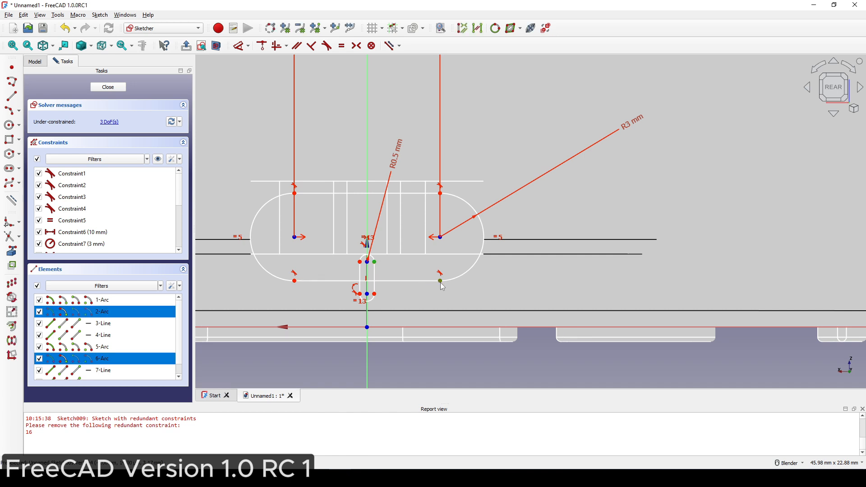
key("d")
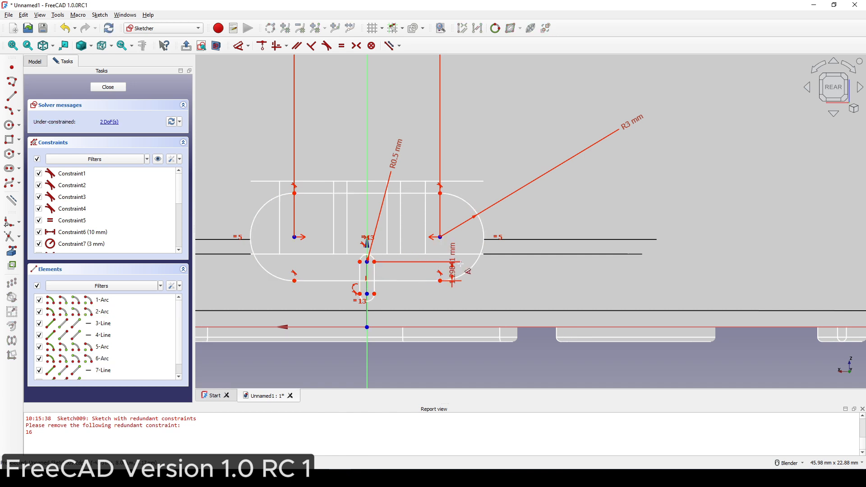
left_click(520, 270)
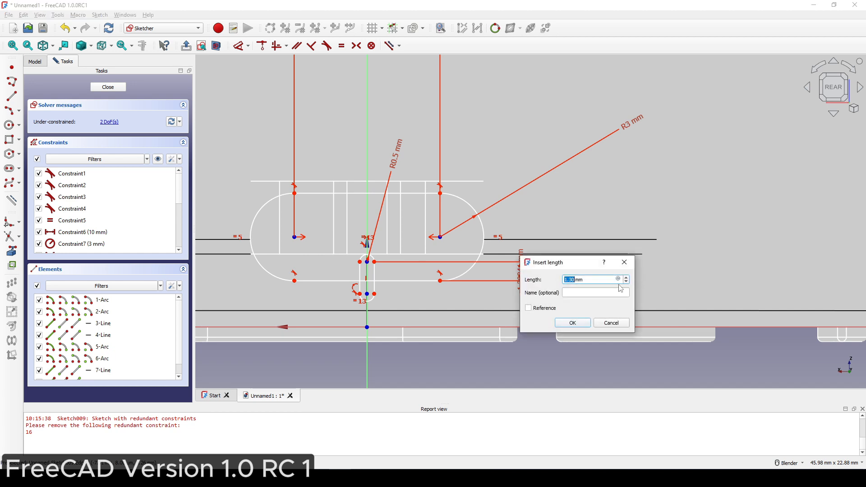
type("1")
left_click(572, 323)
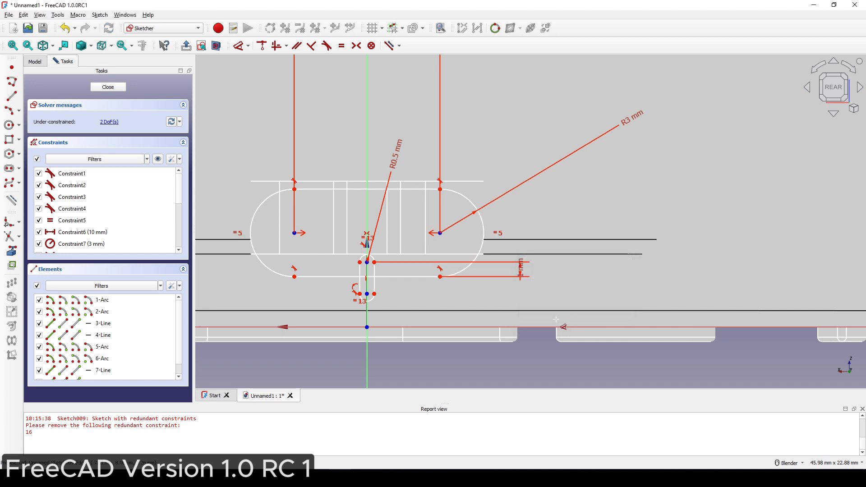
Step: Trim the small slot below the large slot's lower edge and the edge segment between its sides, leaving an arched notch
scroll(380, 296, "up", 2)
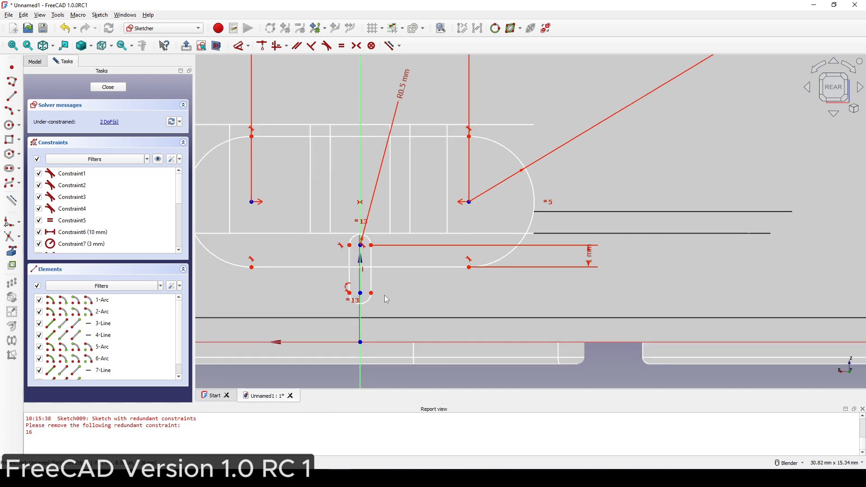
key("g")
key("t")
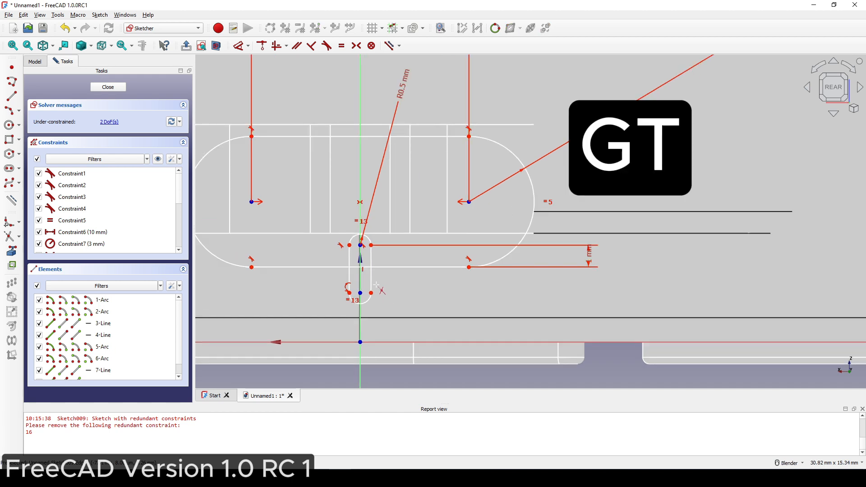
left_click(372, 288)
left_click(369, 298)
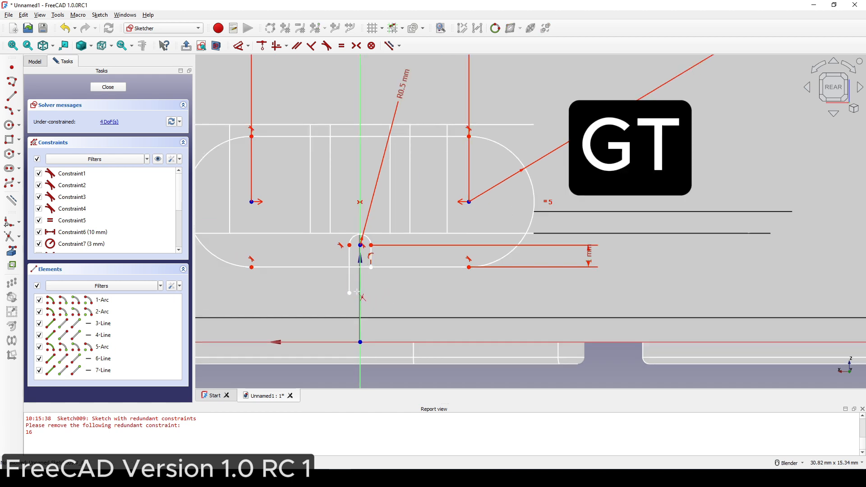
left_click(350, 283)
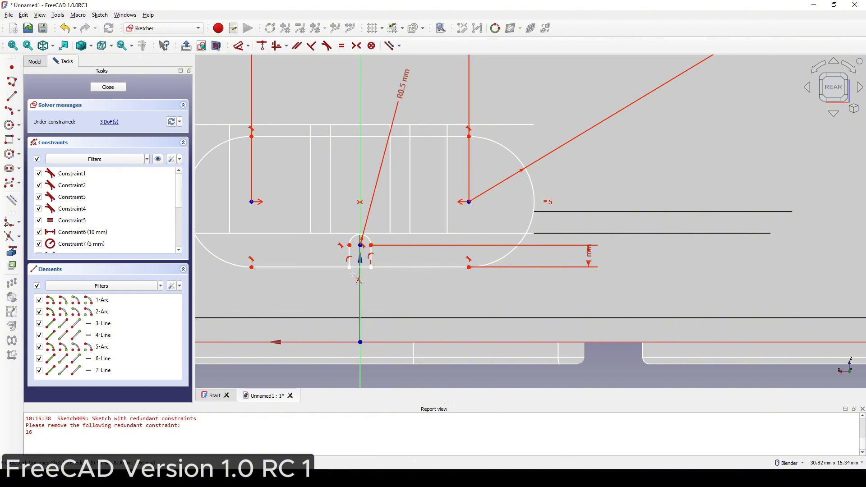
left_click(361, 269)
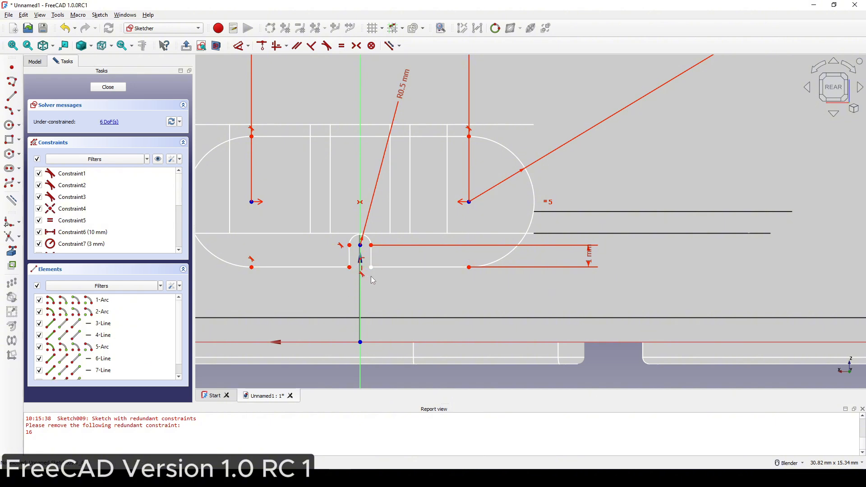
Step: Constrain both lower edge segments beside the notch horizontal and the notch's side line vertical
scroll(373, 275, "down", 2)
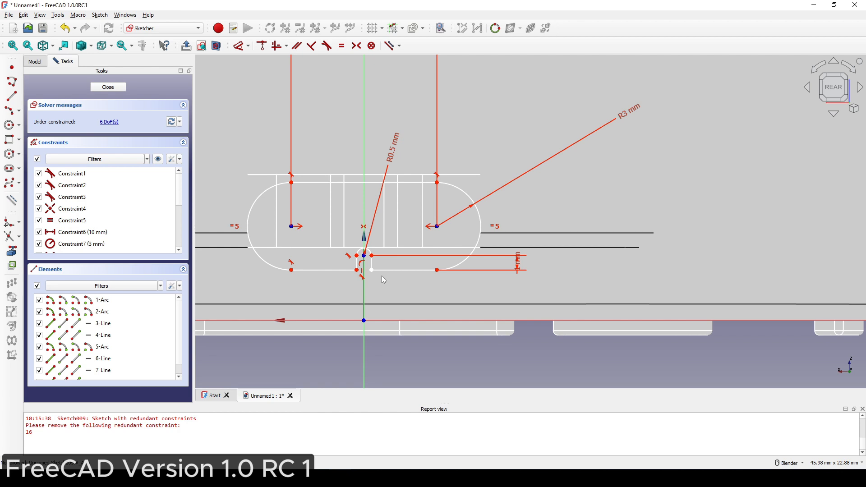
left_click(386, 271)
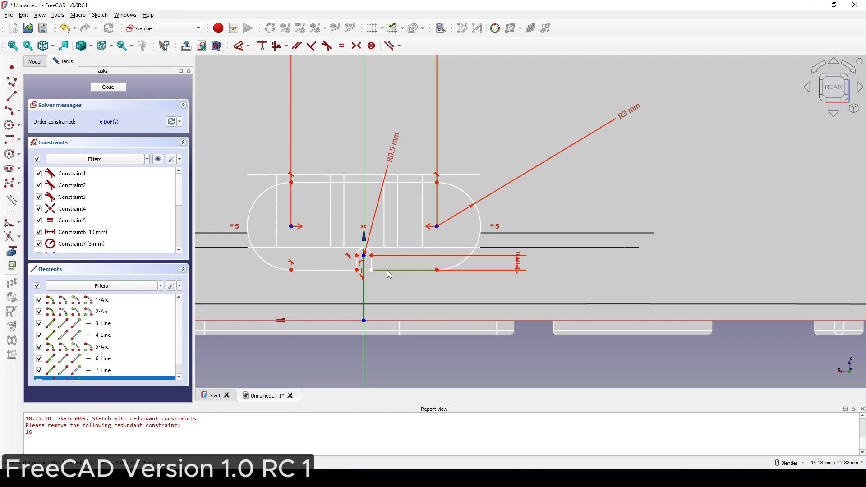
key("h")
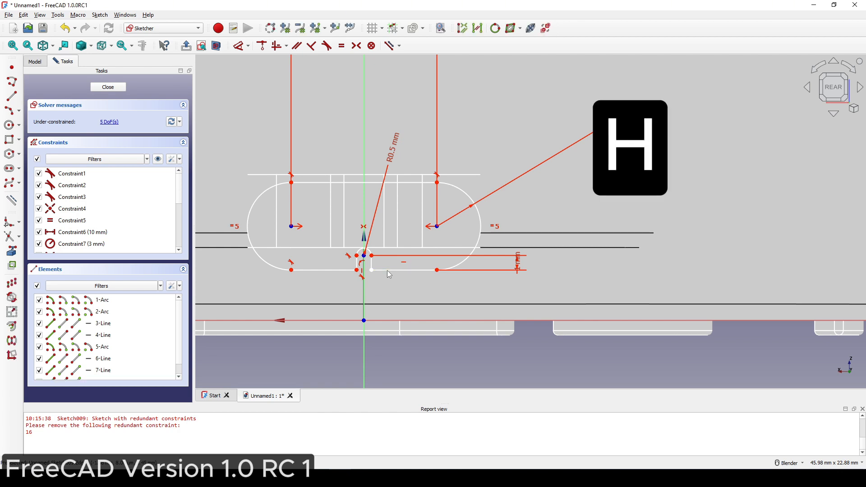
left_click(337, 271)
key("h")
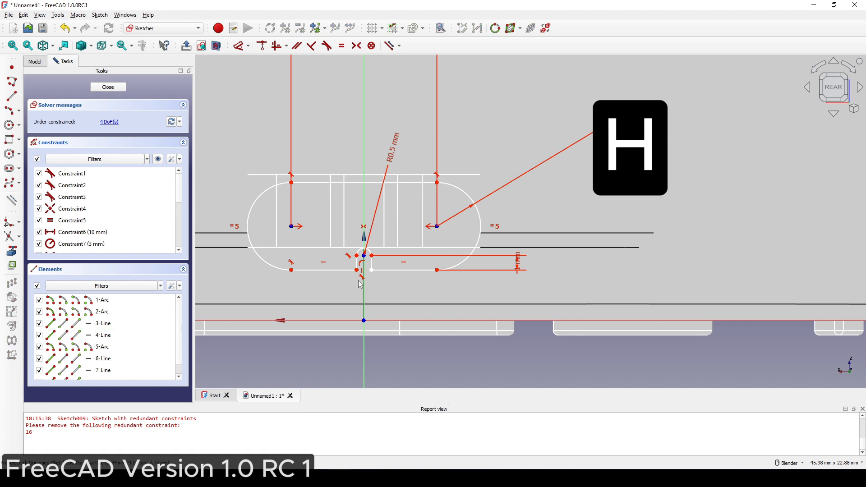
left_click(372, 270)
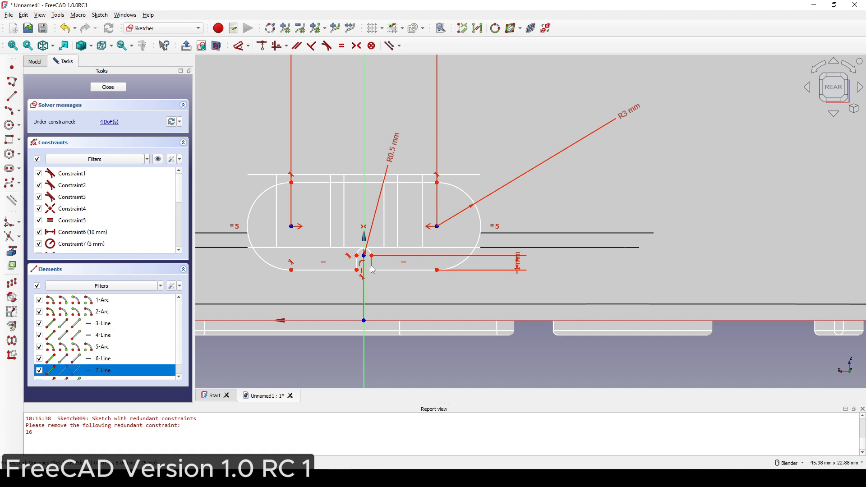
key("v")
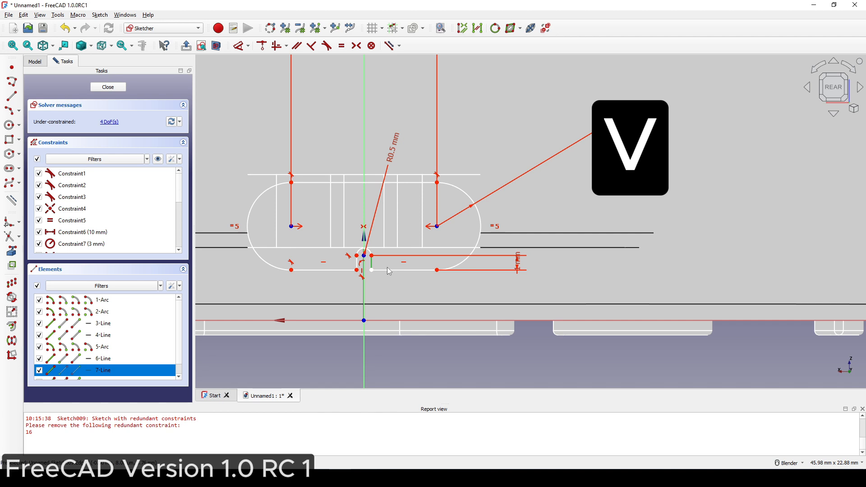
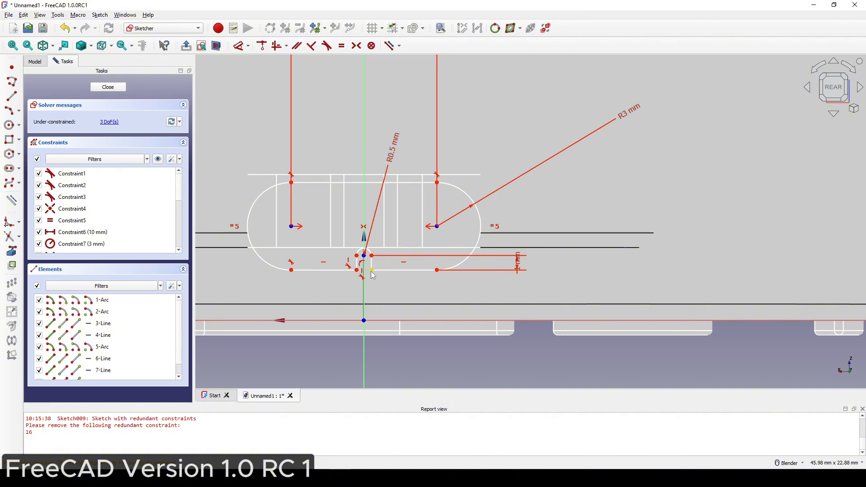
Step: Constrain the notch's lower corner 2 mm vertically from the origin, and move the 2 mm and 1 mm dimension labels clear of the profile
left_click_drag(372, 279, 372, 286)
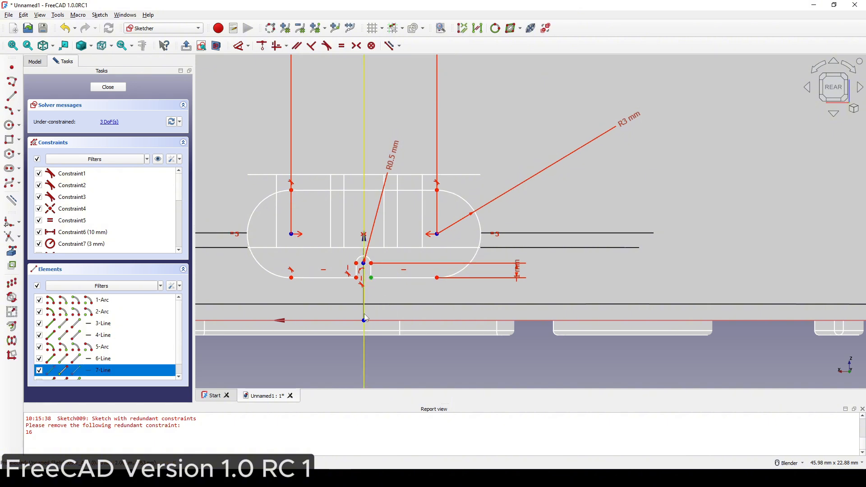
key("i")
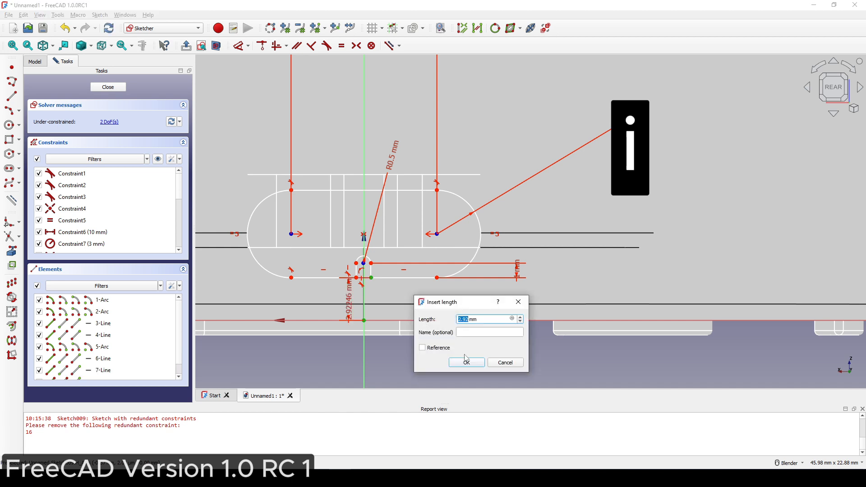
type("2")
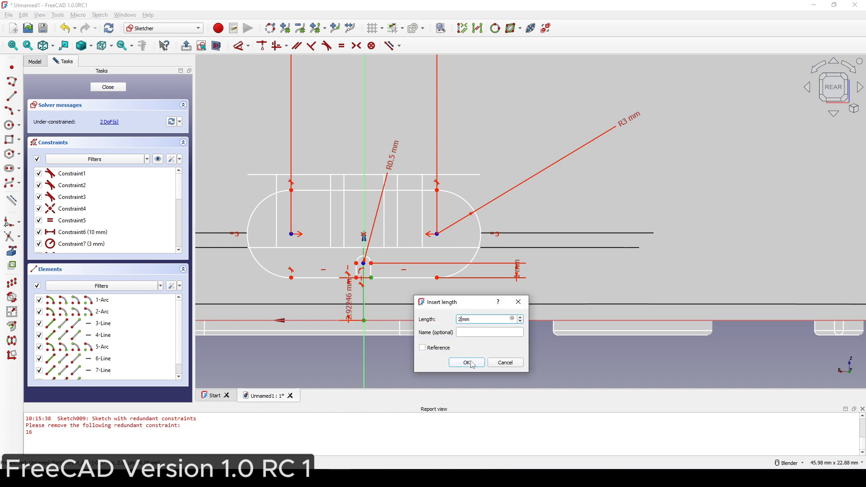
left_click(471, 363)
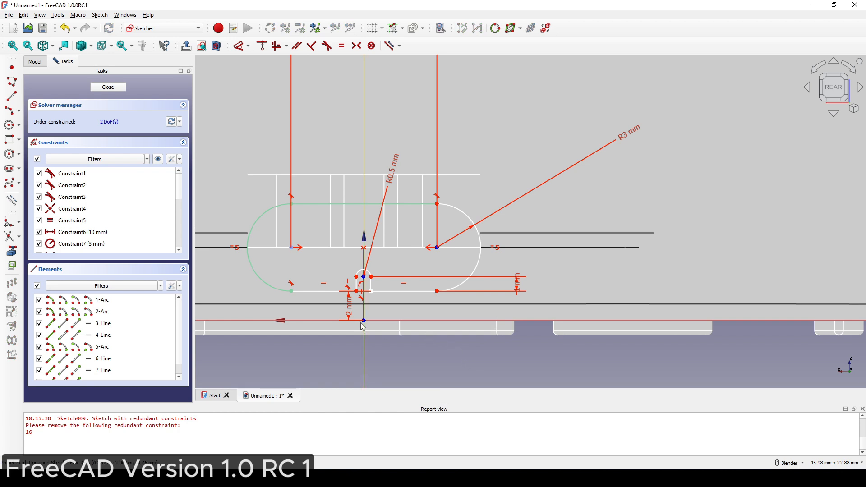
left_click_drag(348, 306, 341, 372)
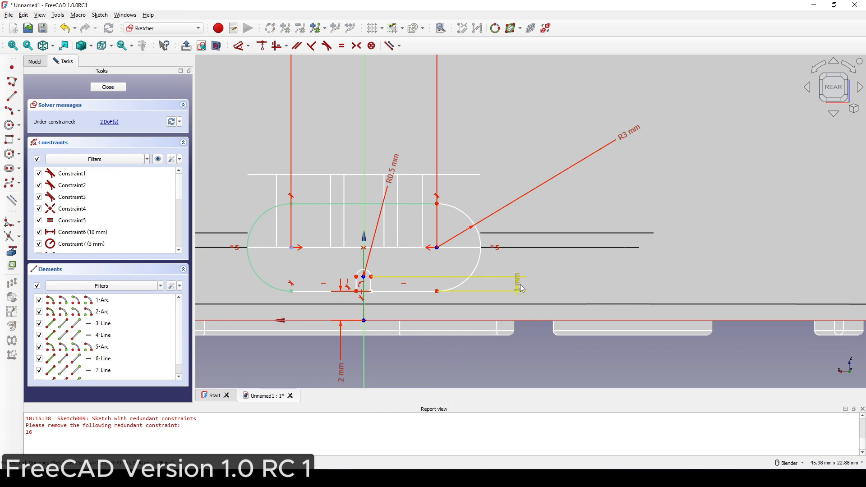
left_click_drag(520, 284, 573, 246)
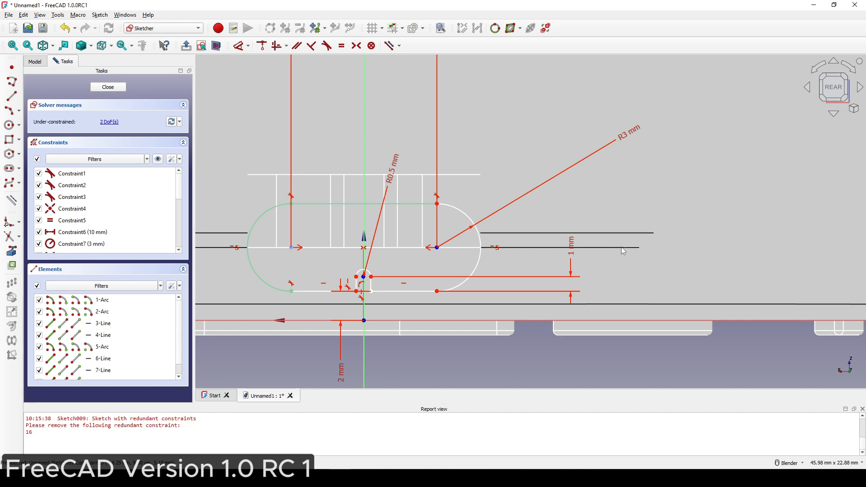
Step: Align one large arc's upper and lower endpoints vertically, make the two lower edge segments equal, and close the sketch
left_click(437, 291)
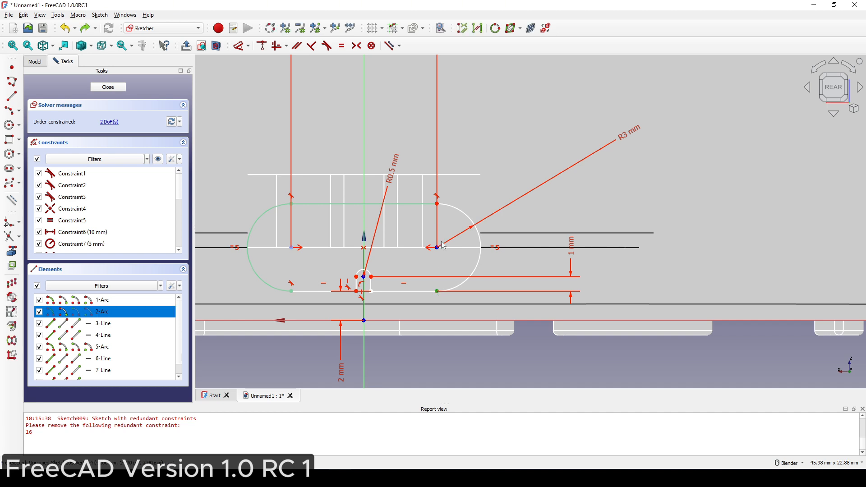
left_click(437, 204)
key("v")
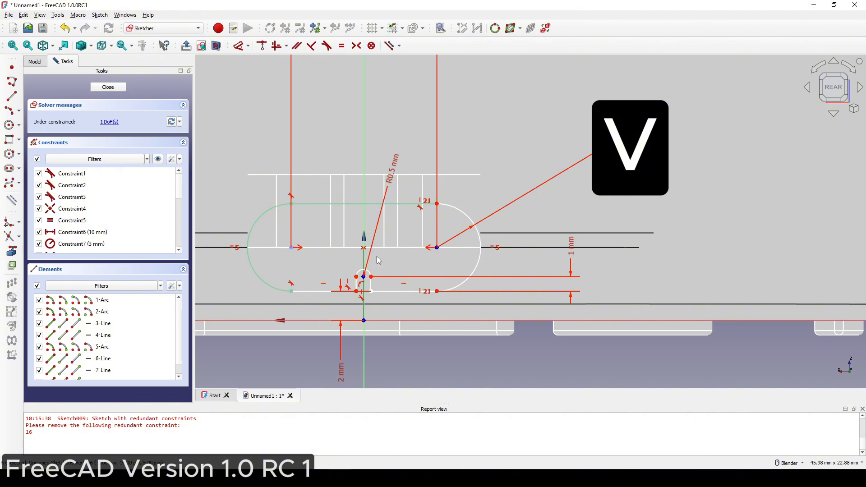
left_click(319, 291)
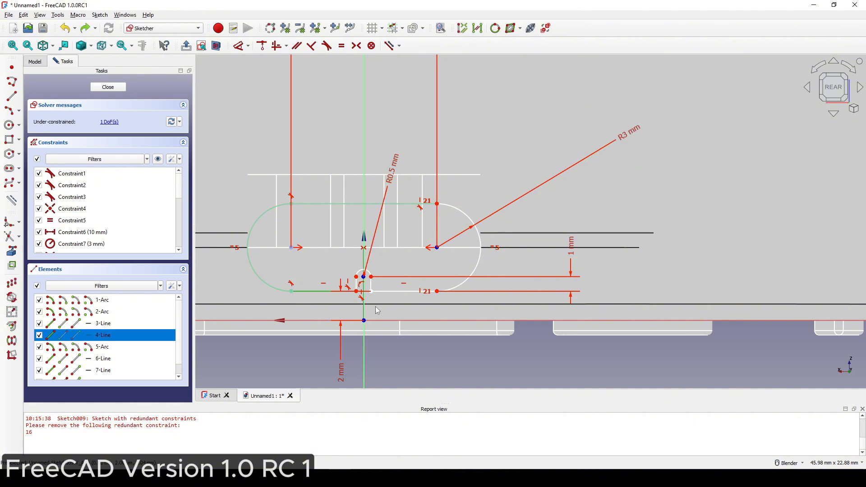
left_click(391, 291)
key("e")
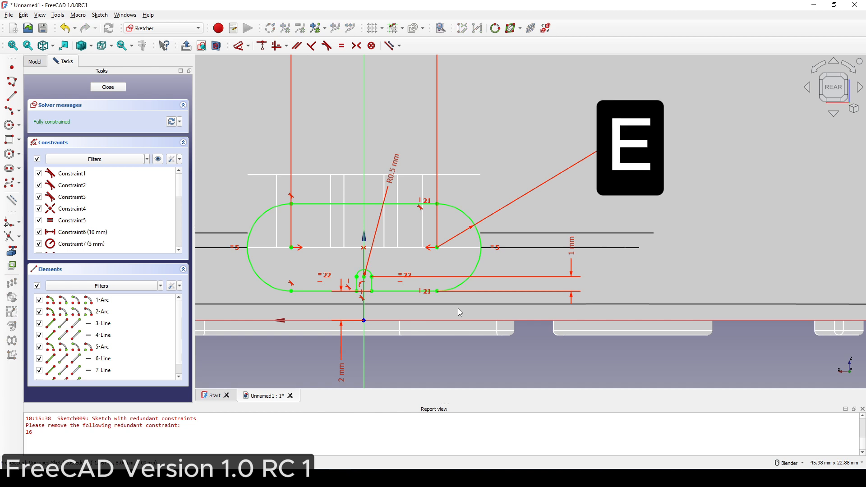
left_click(108, 87)
Step: Switch the model's draw style to Wireframe so the slot sketch inside the stand can be seen
scroll(419, 240, "down", 2)
middle_click_drag(500, 249, 430, 247)
middle_click_drag(560, 225, 544, 234, "shift")
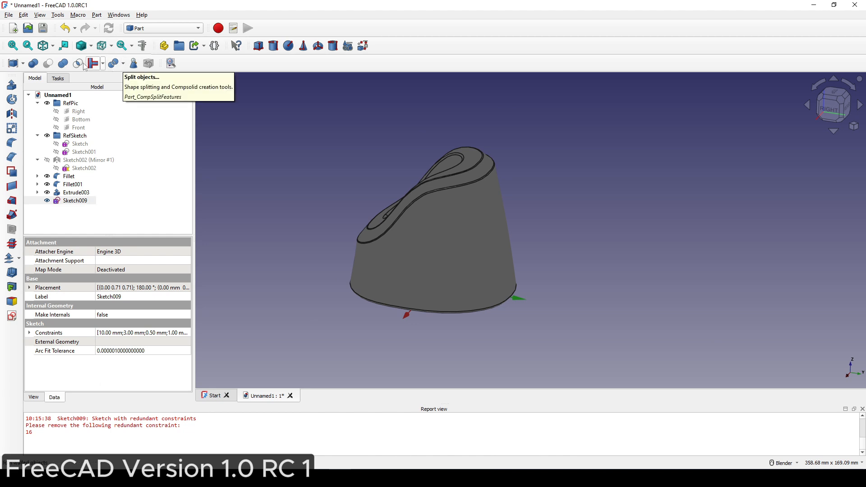
left_click(90, 46)
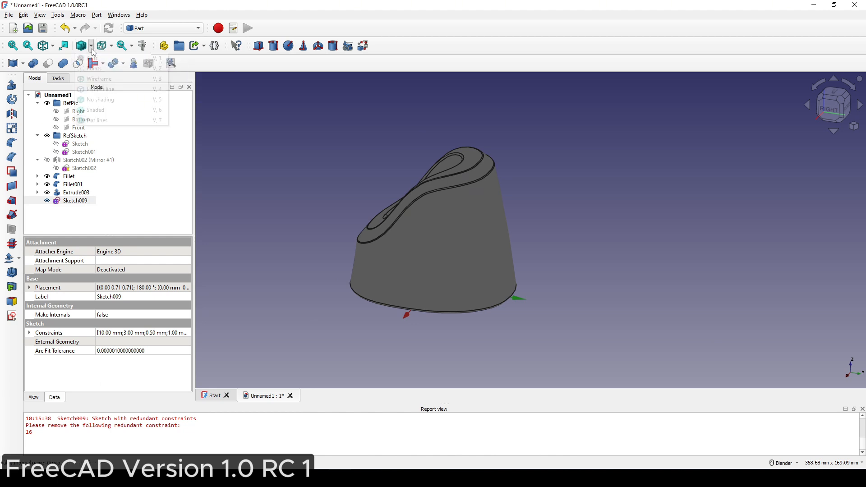
left_click(103, 82)
middle_click_drag(477, 251, 511, 253)
Step: Set the slot sketch's placement position to y = 38 mm, near the rear edge of the base
left_click(80, 202)
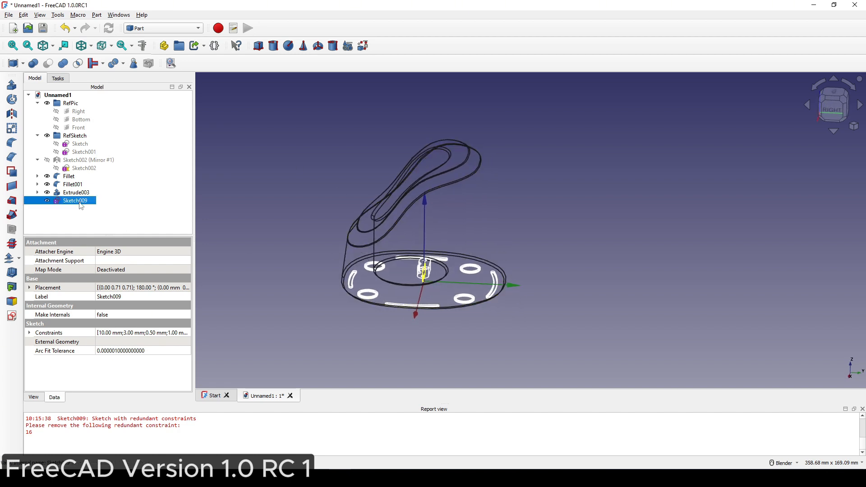
left_click(29, 288)
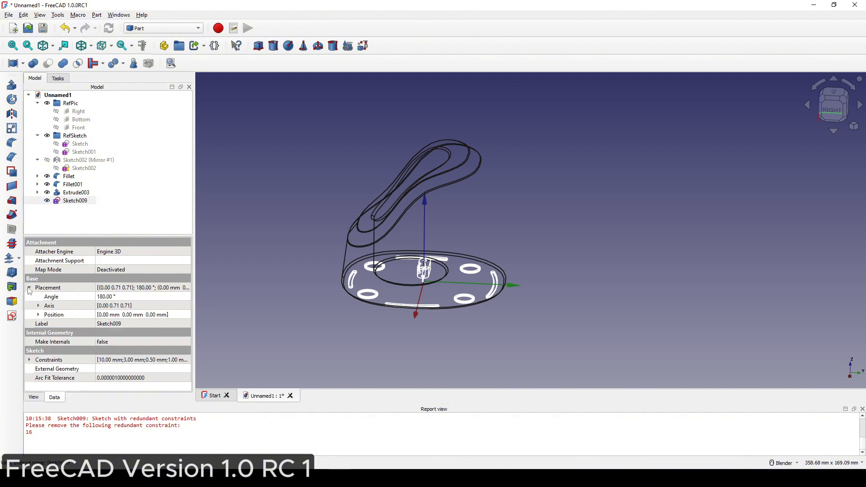
left_click(38, 315)
left_click(64, 333)
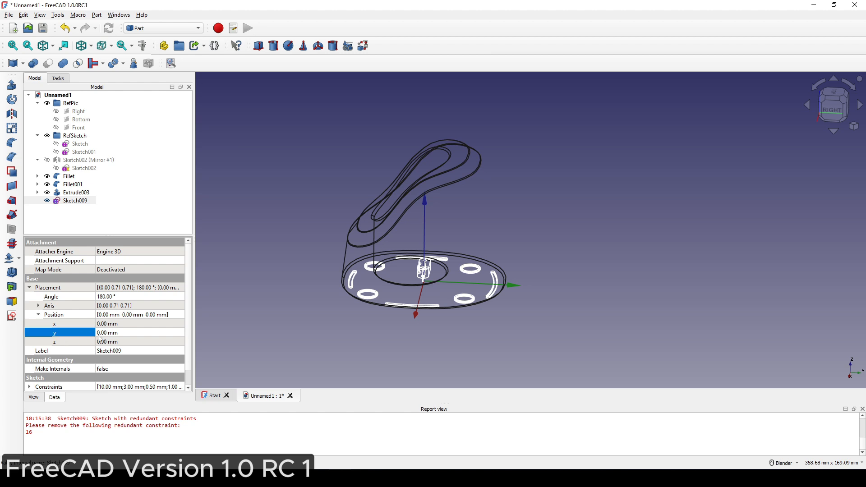
left_click(183, 330)
triple_click(182, 330)
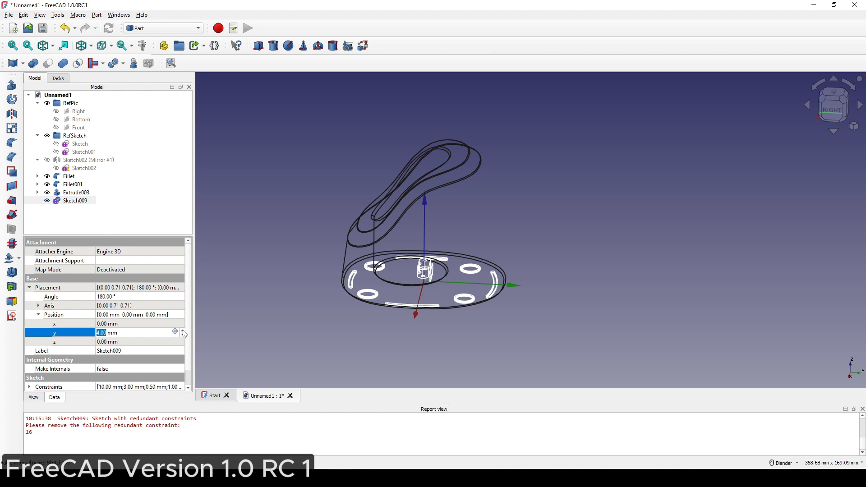
triple_click(183, 331)
triple_click(183, 331)
triple_click(183, 332)
triple_click(183, 331)
triple_click(182, 332)
triple_click(182, 332)
triple_click(183, 331)
triple_click(183, 331)
triple_click(183, 331)
triple_click(182, 331)
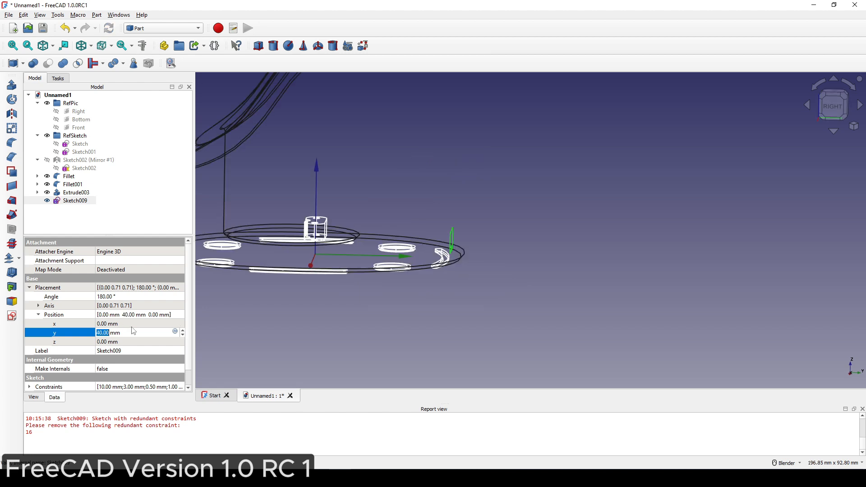
type("38")
key("Return")
mouse_move(387, 296)
middle_mouse_down()
mouse_move(422, 300)
mouse_move(451, 331)
mouse_move(421, 332)
mouse_move(477, 259)
mouse_move(455, 266)
middle_mouse_up()
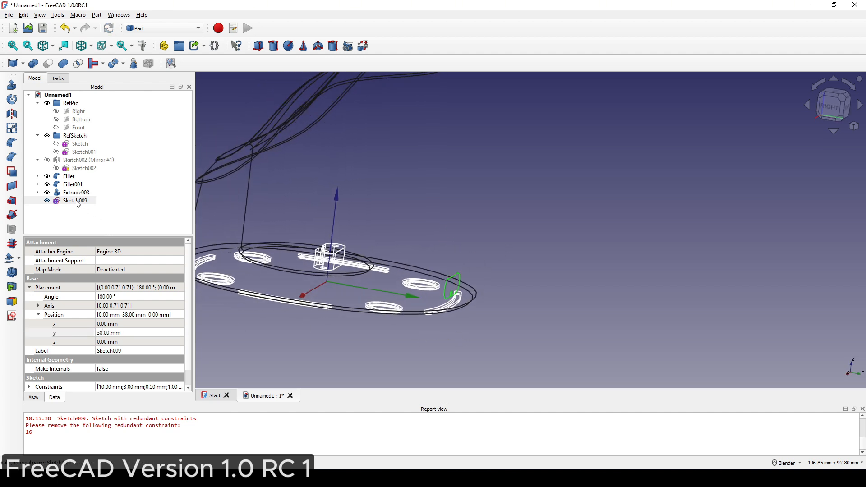
Step: Extrude the notched slot sketch 10 mm along its normal as a solid
left_click(76, 201)
left_click(13, 86)
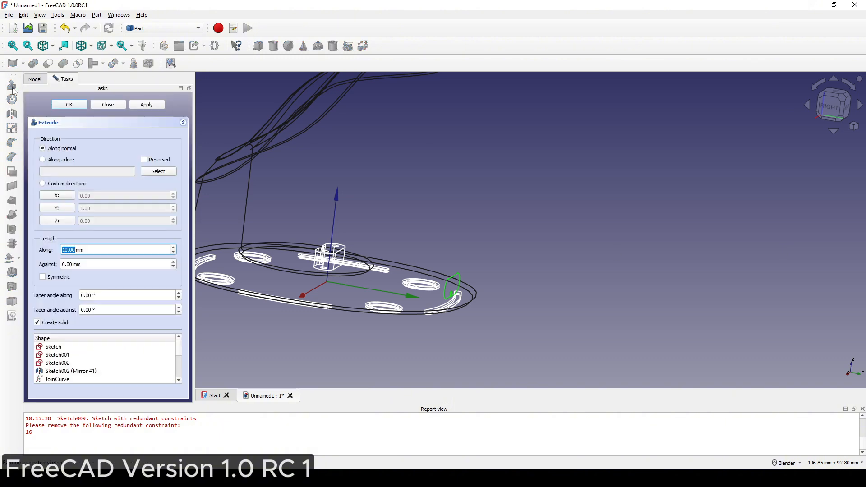
left_click(58, 106)
Step: Switch the model's draw style from wireframe back to Flat lines
middle_click_drag(399, 177, 375, 144)
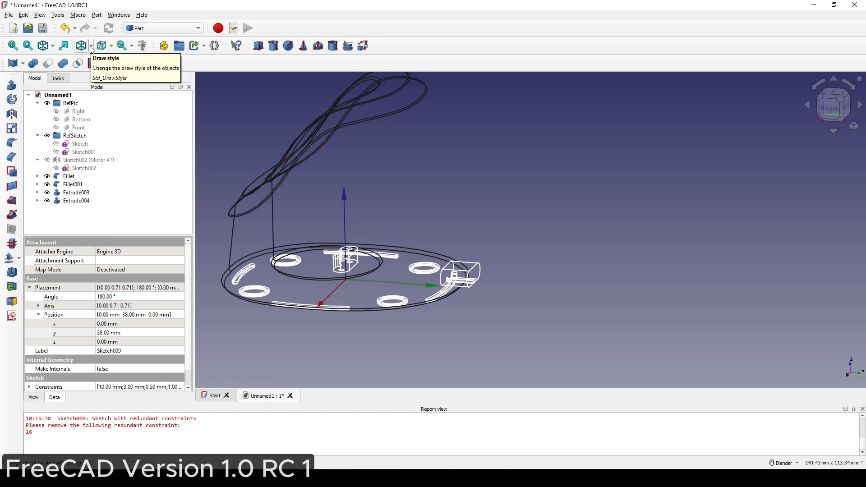
left_click(90, 45)
left_click(110, 116)
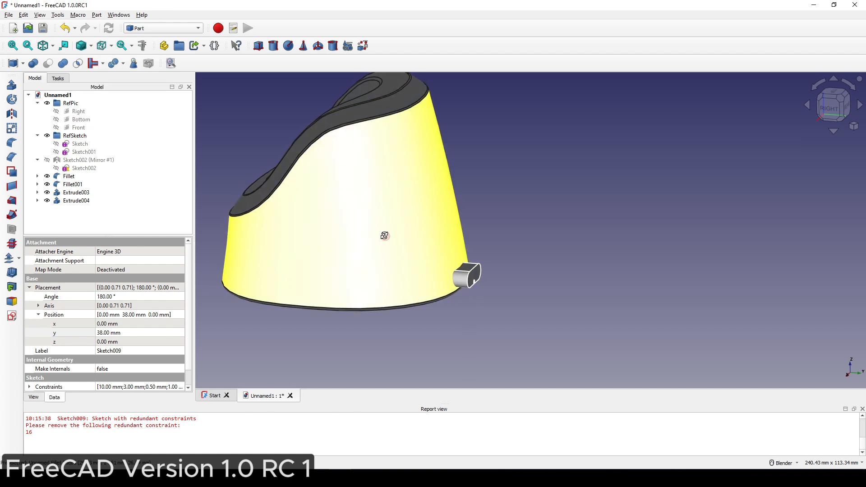
Step: Cut the extruded notched slot from the stand's outer body with a Boolean Cut
left_click(386, 239)
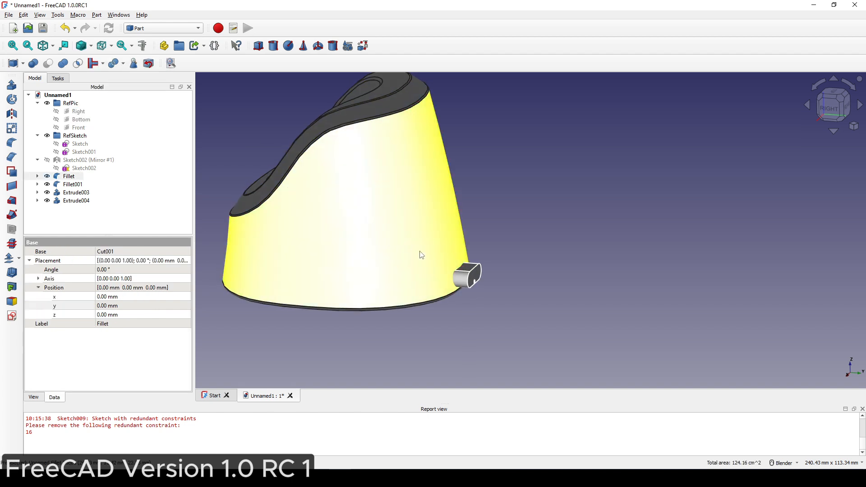
left_click(463, 278, "ctrl")
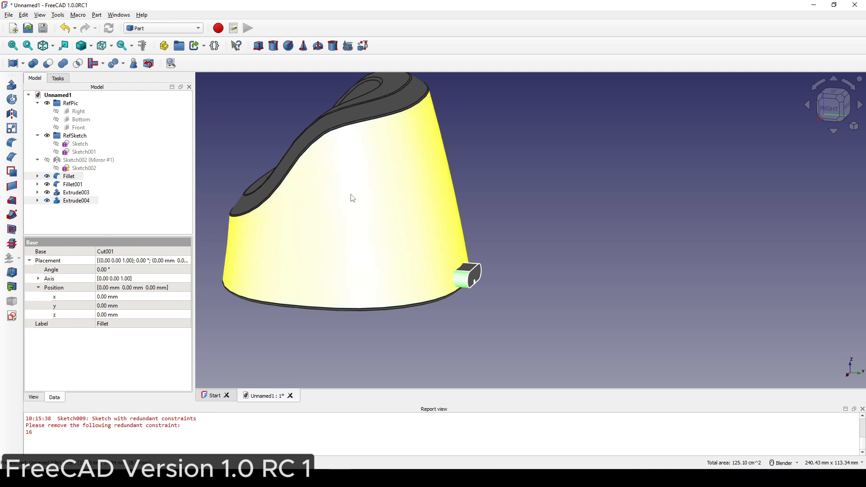
left_click(48, 63)
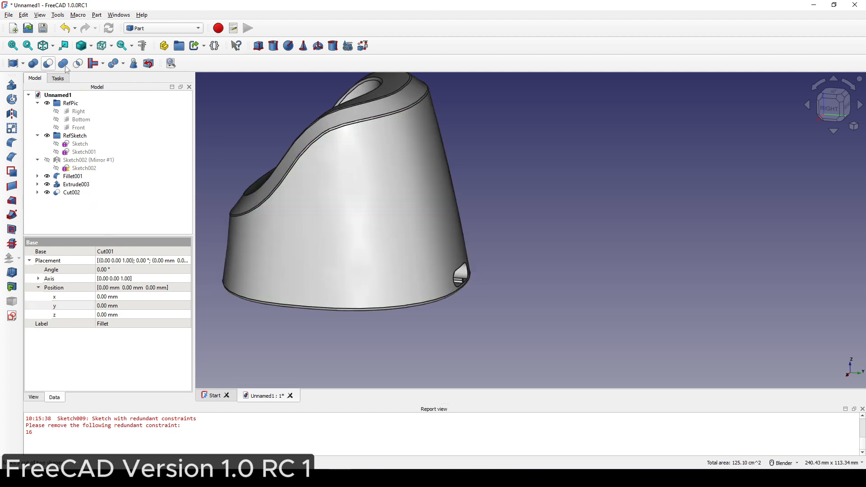
Step: Create a new sketch on the recessed inner face of the socket slot, attached as Plane face, and turn on the sketch section view
middle_click_drag(469, 267, 388, 267)
scroll(499, 270, "up", 2)
middle_click_drag(544, 265, 406, 257, "shift")
left_click(423, 285)
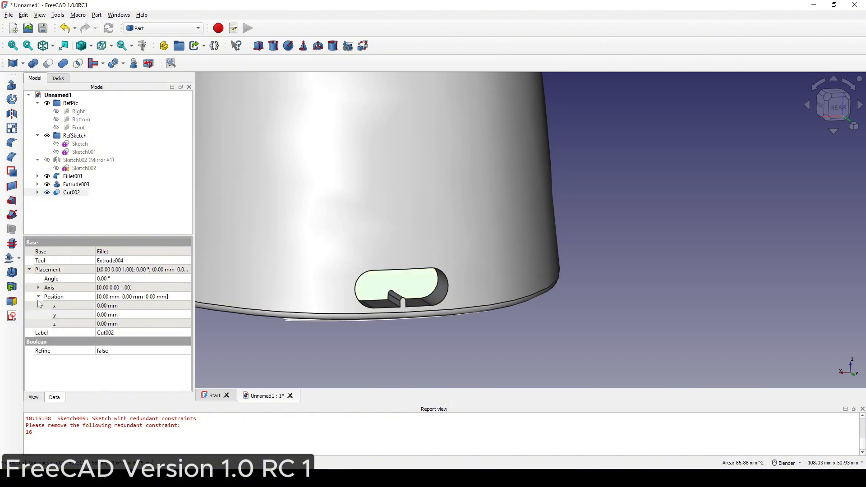
left_click(12, 316)
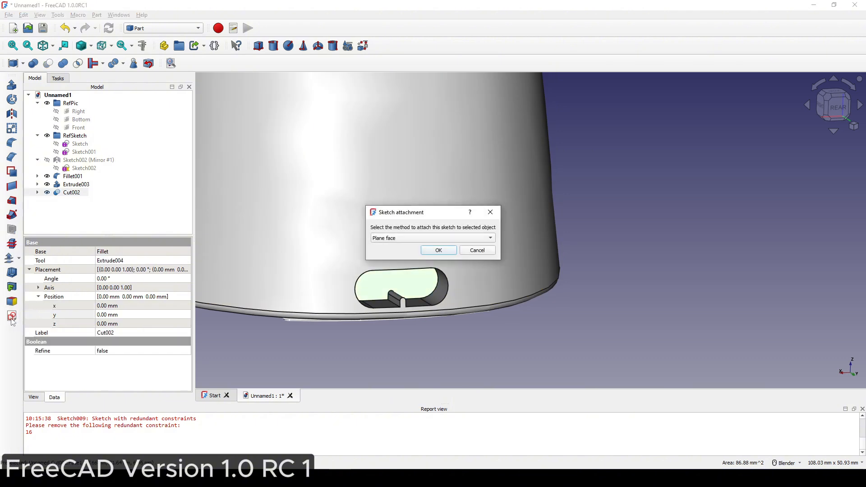
left_click(437, 250)
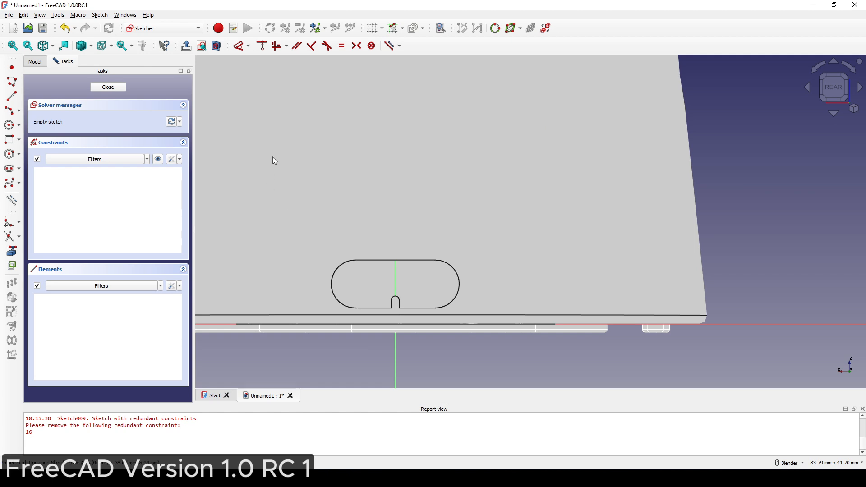
left_click(216, 47)
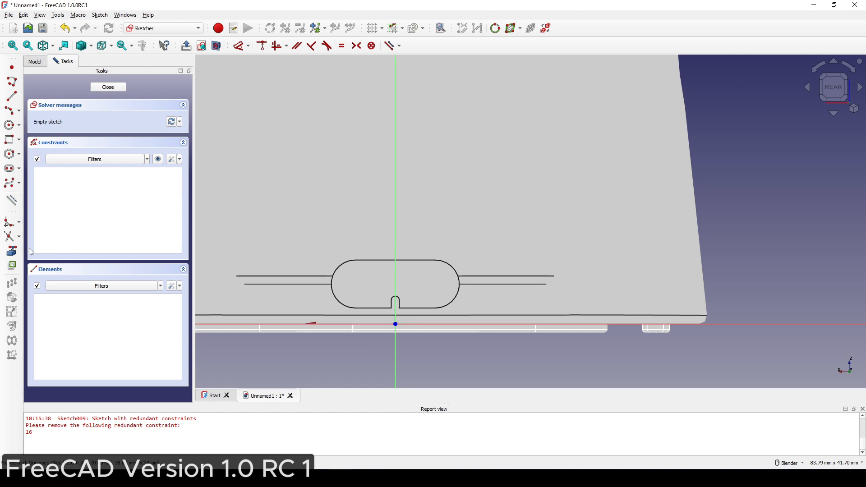
Step: Project the slot's two rounded end arcs into the sketch as external geometry and draw a circle about 2.3 mm wide on each arc's centre
left_click(336, 300)
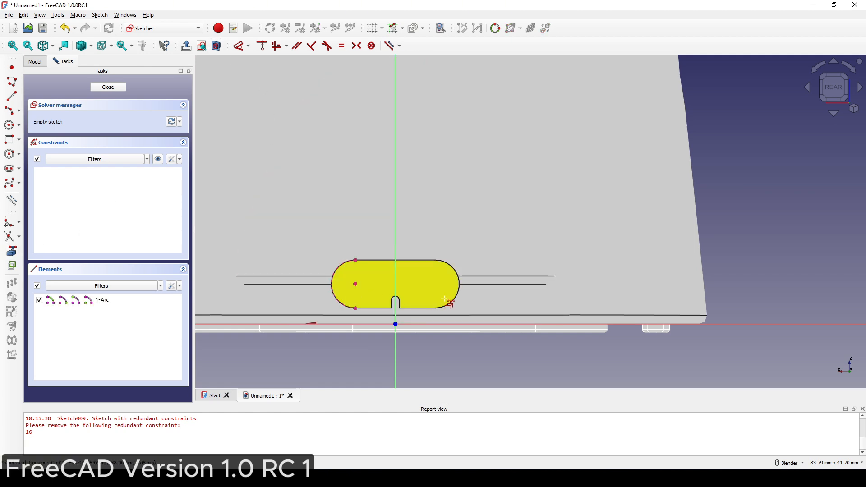
left_click(459, 300)
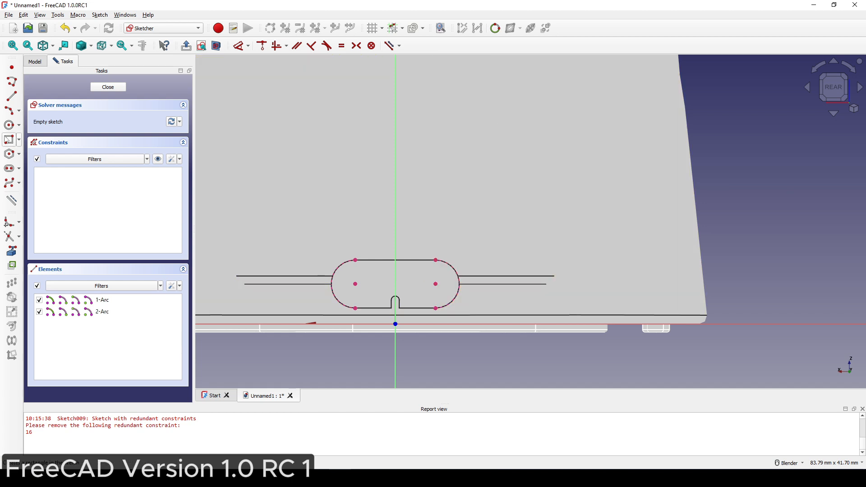
left_click(9, 125)
left_click(355, 283)
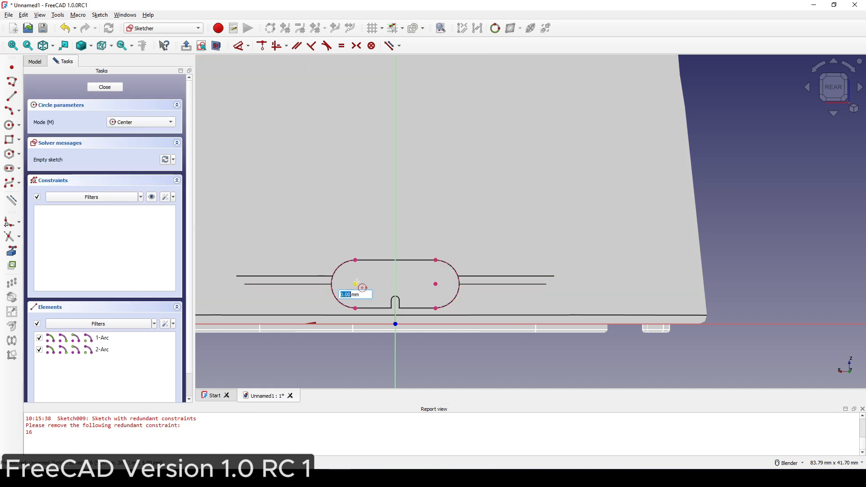
left_click(365, 284)
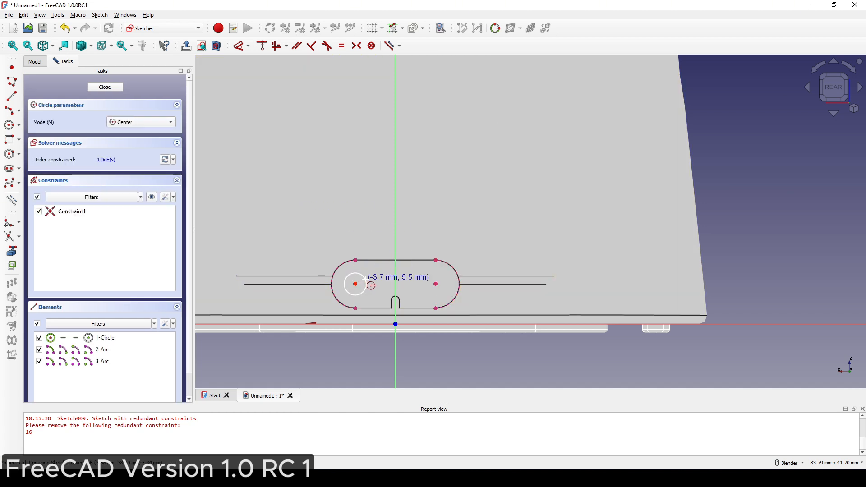
left_click(436, 284)
left_click(446, 283)
left_click(446, 283)
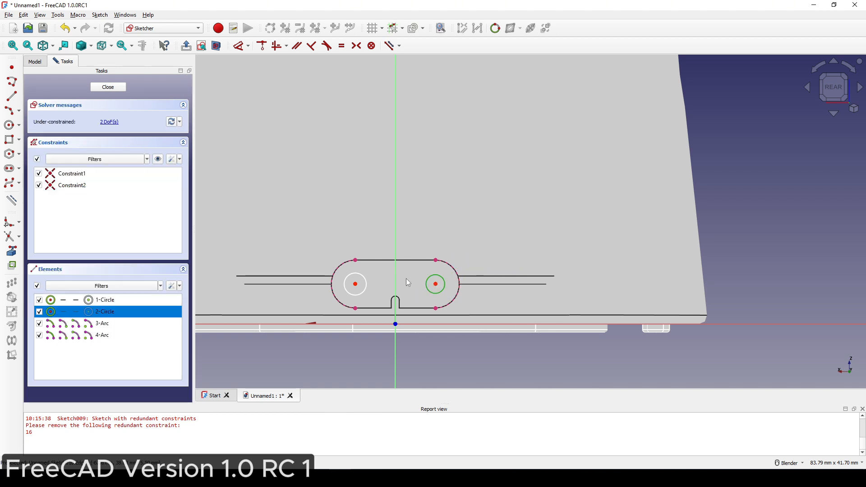
Step: Constrain the two circles in the slot as equal with a diameter of 1.5 mm, and close the sketch
left_click(369, 285)
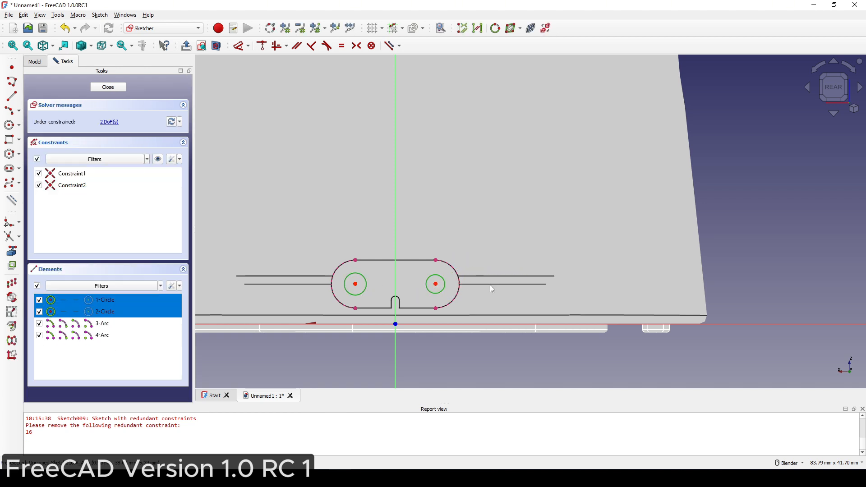
key("e")
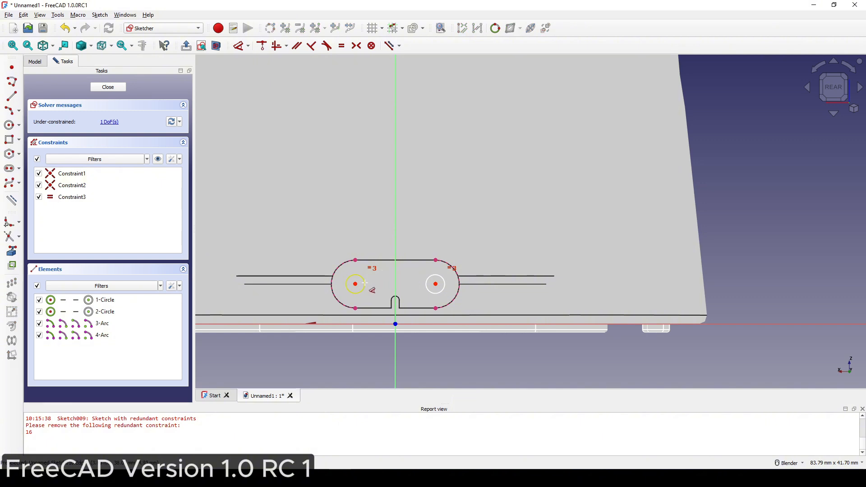
left_click(368, 290)
key("k")
key("o")
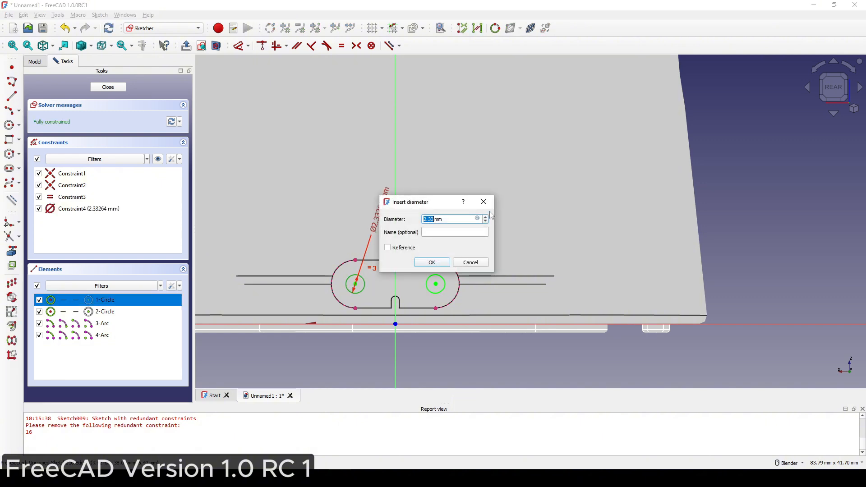
type("1.5")
left_click(433, 262)
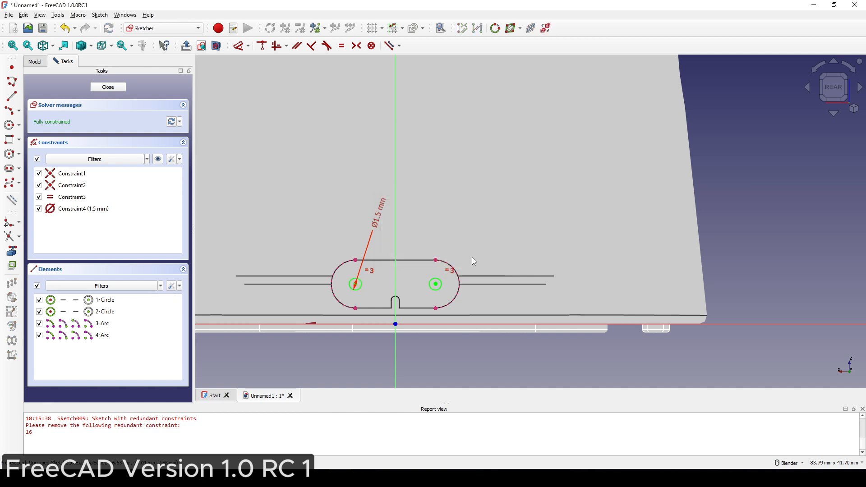
scroll(471, 257, "down", 1)
left_click(104, 89)
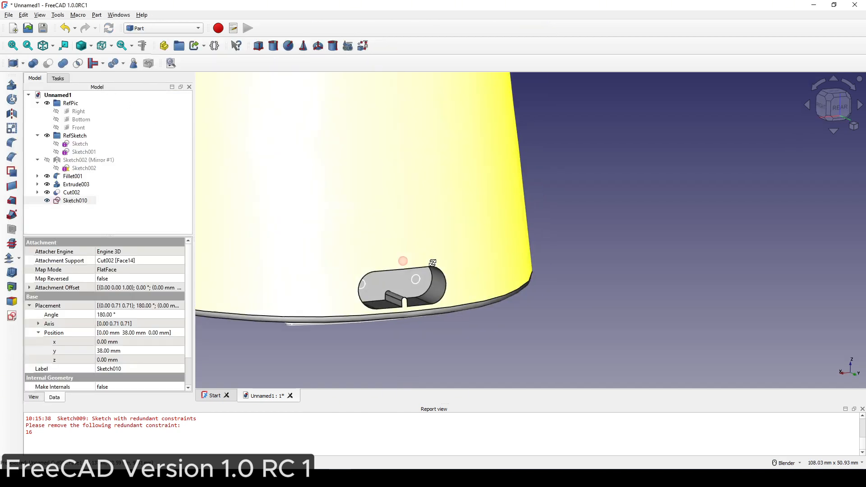
Step: Extrude the two-circle sketch 3 mm along its normal as solid contact pins
left_click(72, 200)
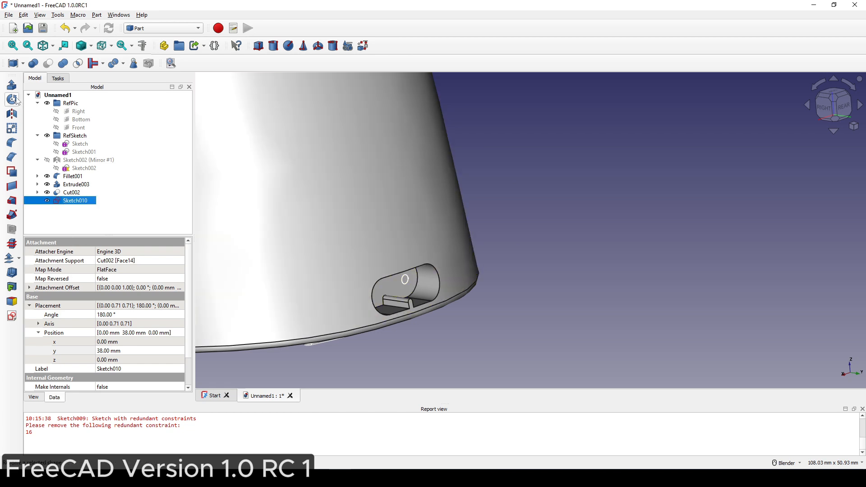
left_click(12, 85)
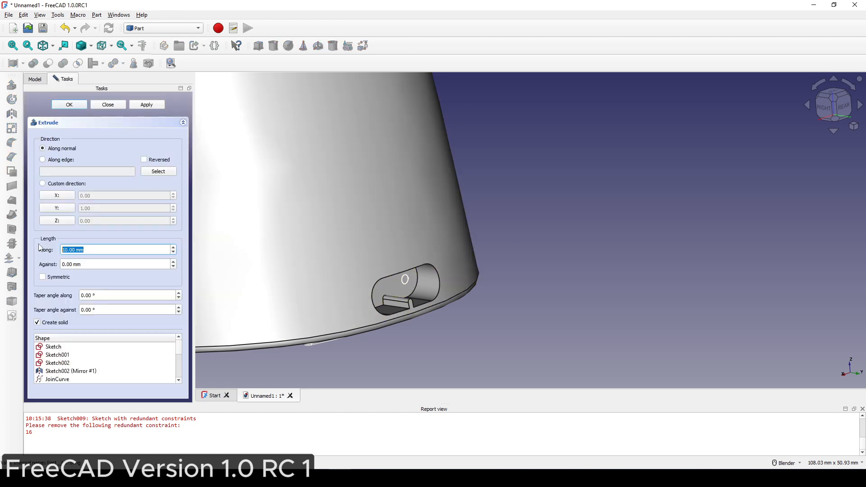
type("3")
left_click(69, 105)
Step: Fillet the outer end edges of both contact pins with a 0.5 mm radius
middle_click_drag(441, 288, 396, 281)
scroll(391, 274, "up", 3)
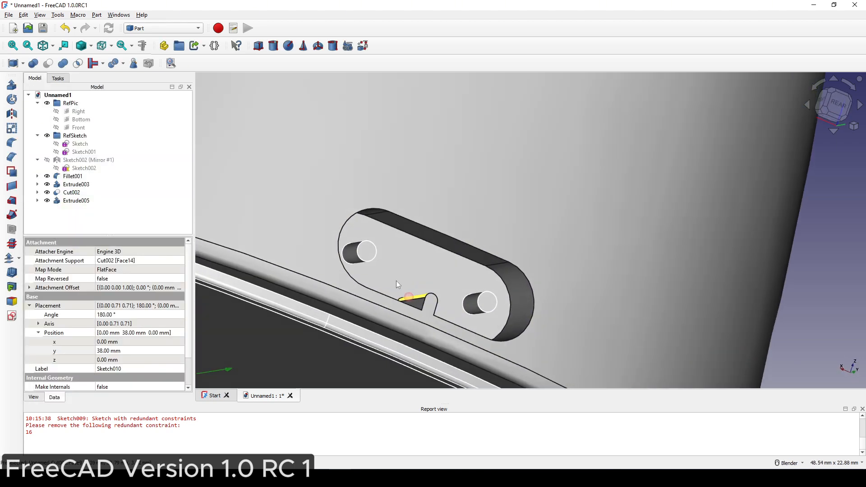
left_click(364, 264)
left_click(485, 312, "ctrl")
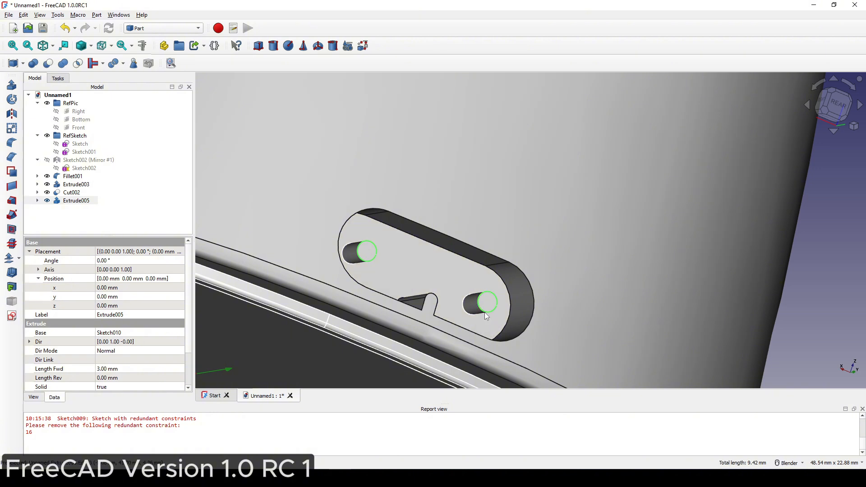
middle_click_drag(484, 312, 439, 274)
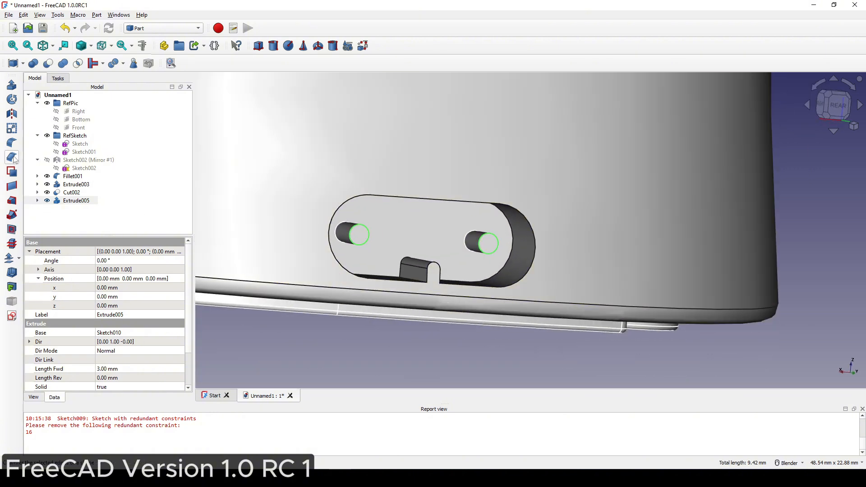
left_click(11, 143)
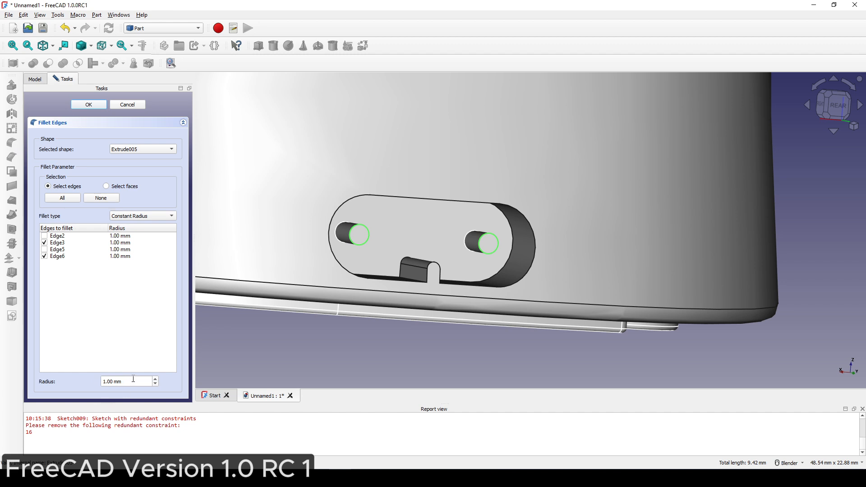
left_click_drag(135, 381, 68, 378)
type(".5")
left_click(88, 105)
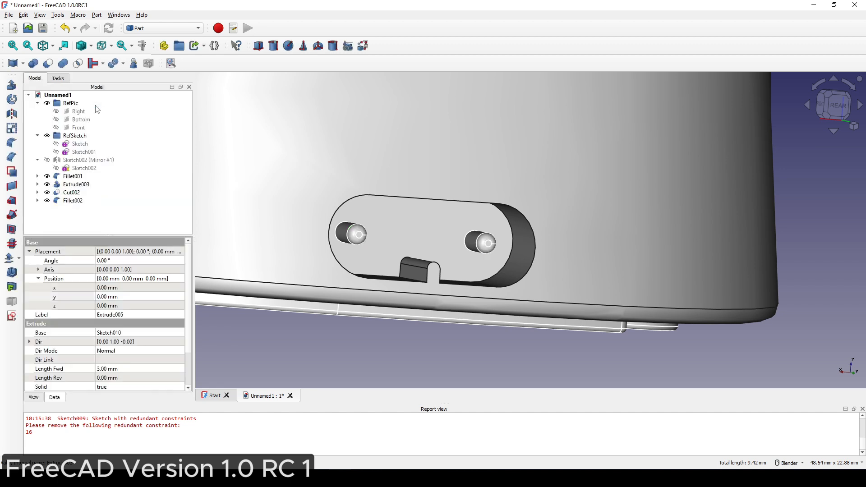
Step: Fuse the outer body, the filleted contact pins, Extrude003 and Fillet001 into one solid with a Boolean Union
scroll(469, 277, "down", 3)
scroll(468, 277, "up", 1)
scroll(469, 277, "down", 2)
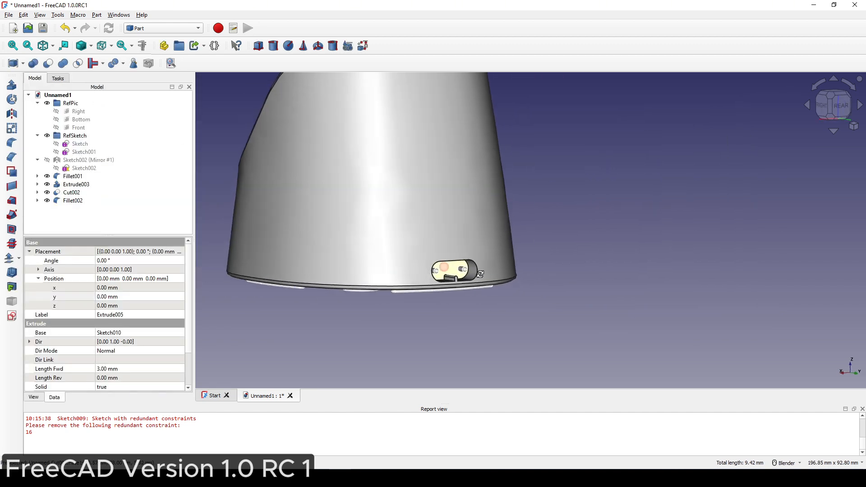
middle_click_drag(564, 254, 506, 247)
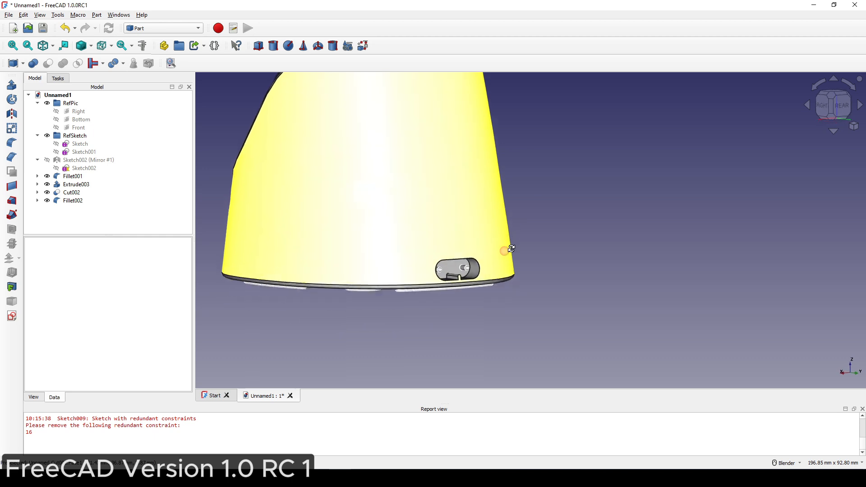
left_click(386, 217)
middle_click_drag(386, 217, 567, 218)
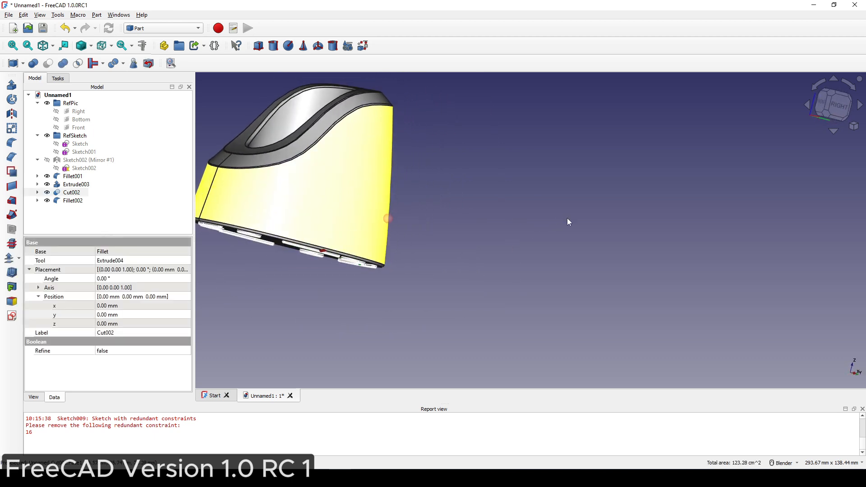
middle_click_drag(291, 224, 367, 233, "shift")
middle_click_drag(367, 234, 430, 238)
left_click(75, 202, "ctrl")
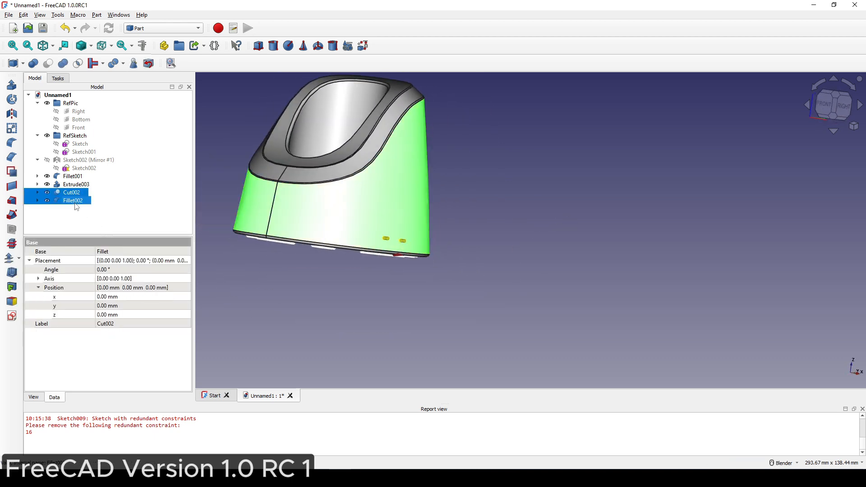
left_click(68, 184, "ctrl")
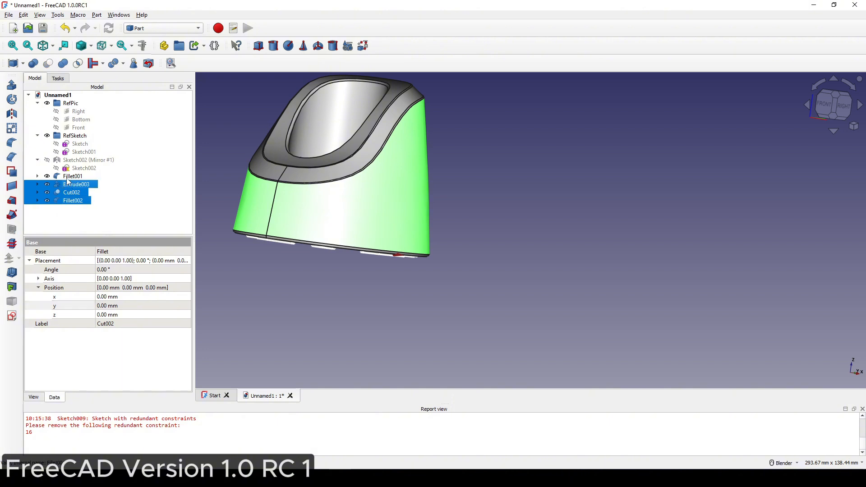
left_click(68, 178, "ctrl")
middle_click_drag(331, 182, 386, 216)
middle_click_drag(385, 217, 354, 281, "shift")
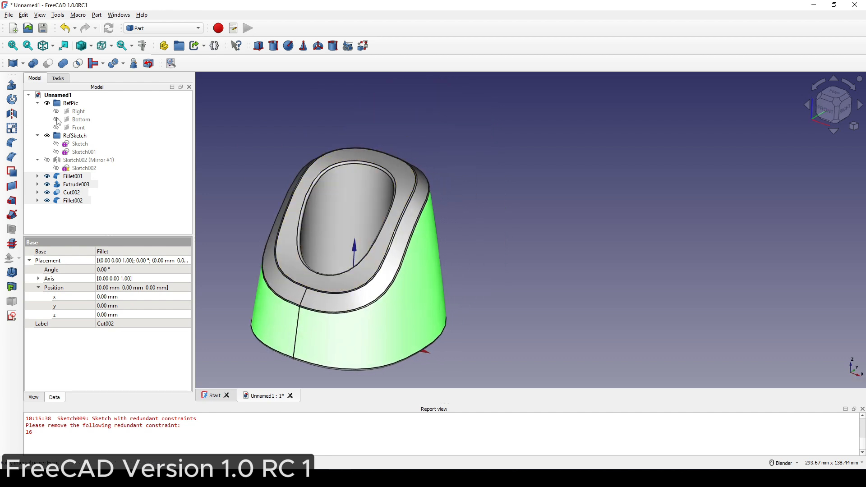
left_click(63, 66)
Step: Assign the Shiny Plastic material to the fused stand in its display properties
middle_click_drag(409, 224, 385, 243)
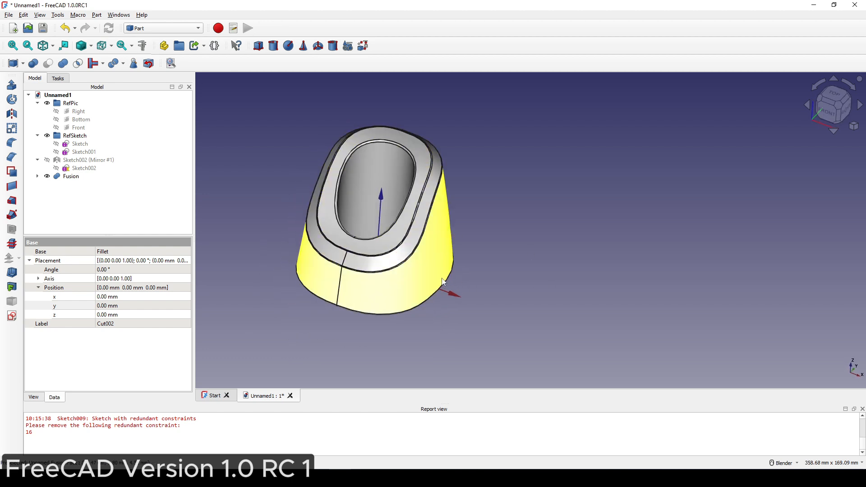
scroll(442, 284, "up", 1)
middle_click_drag(442, 284, 437, 269)
left_click(70, 176)
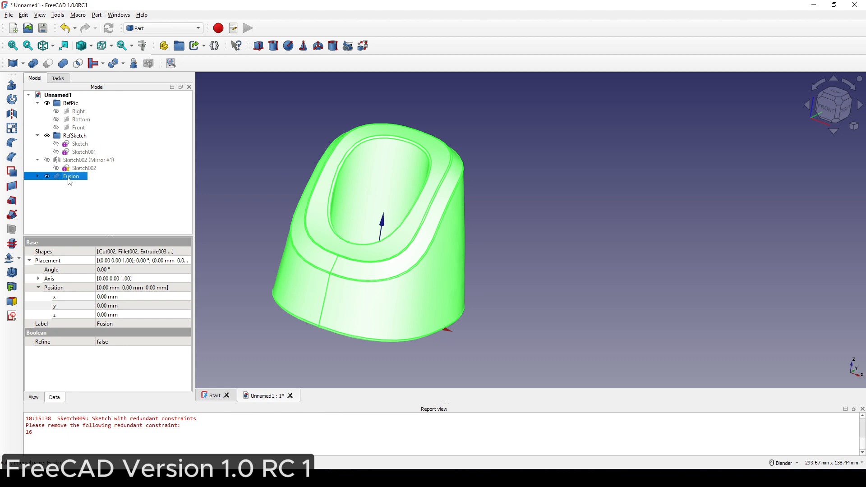
key("ctrl+d")
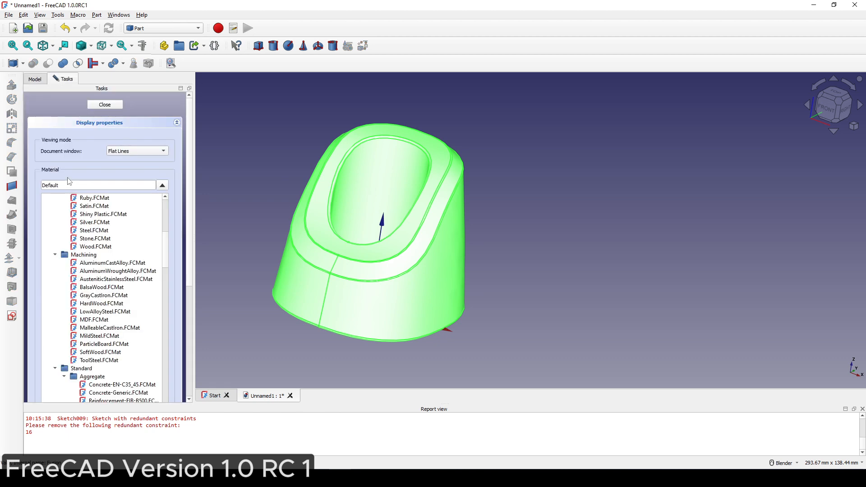
scroll(165, 245, "down", 5)
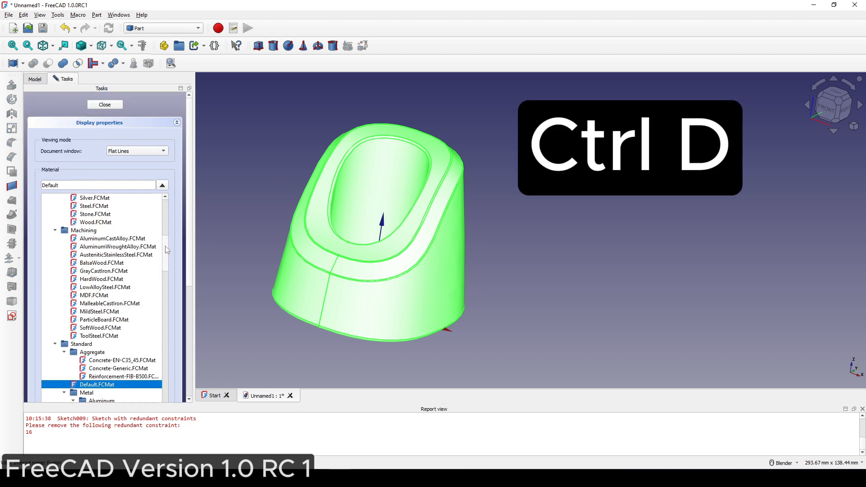
left_click_drag(166, 263, 169, 229)
scroll(169, 229, "up", 2)
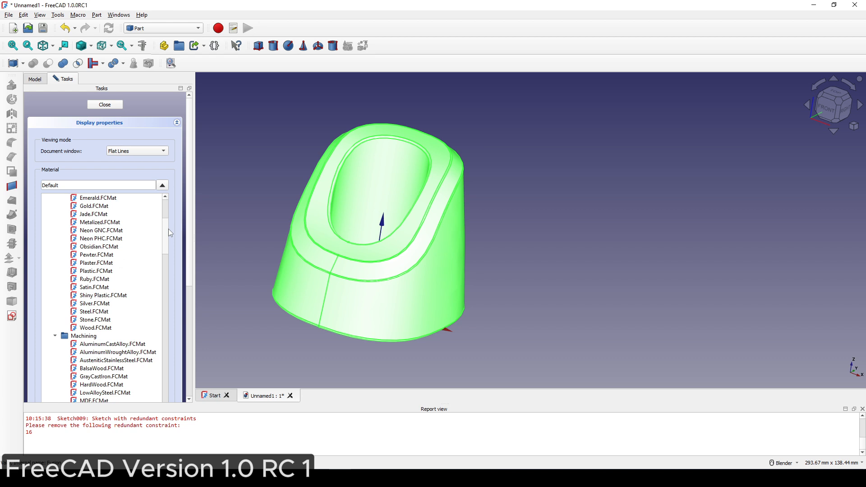
left_click(101, 296)
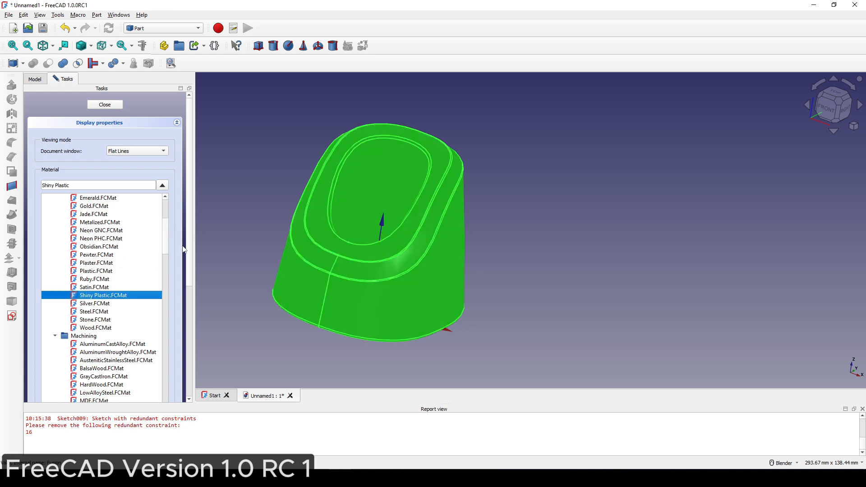
Step: Customise the fused stand's appearance with a dark grey diffuse colour, #393939, and close the display properties
left_click_drag(167, 254, 163, 413)
left_click(189, 346)
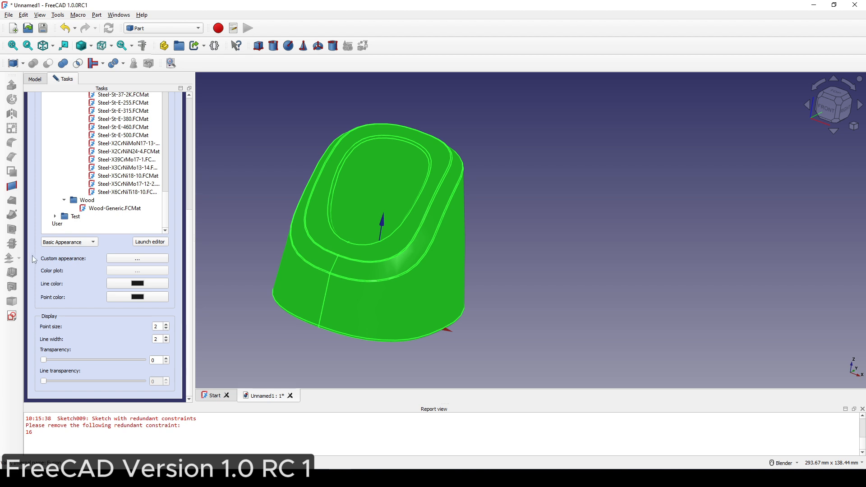
left_click(137, 259)
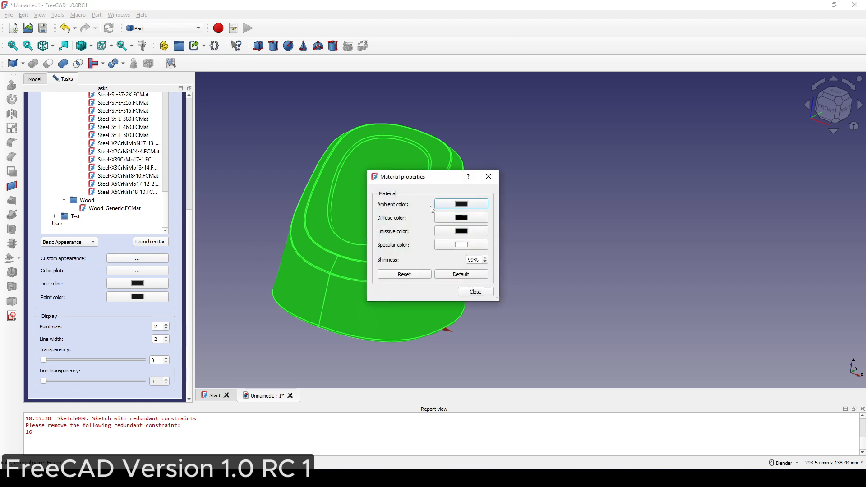
left_click(464, 218)
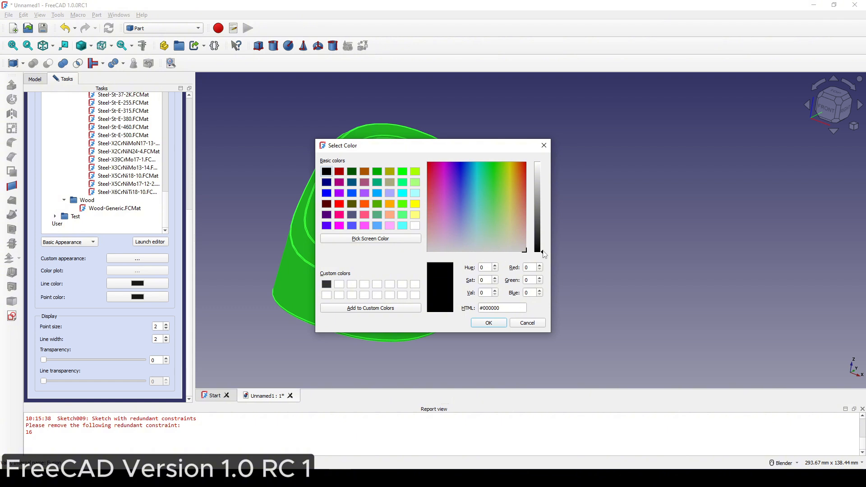
left_click_drag(544, 255, 543, 232)
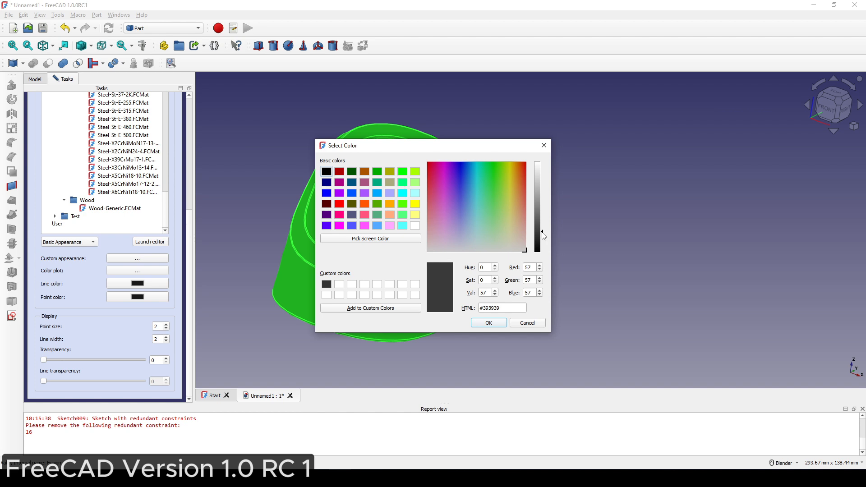
left_click(488, 322)
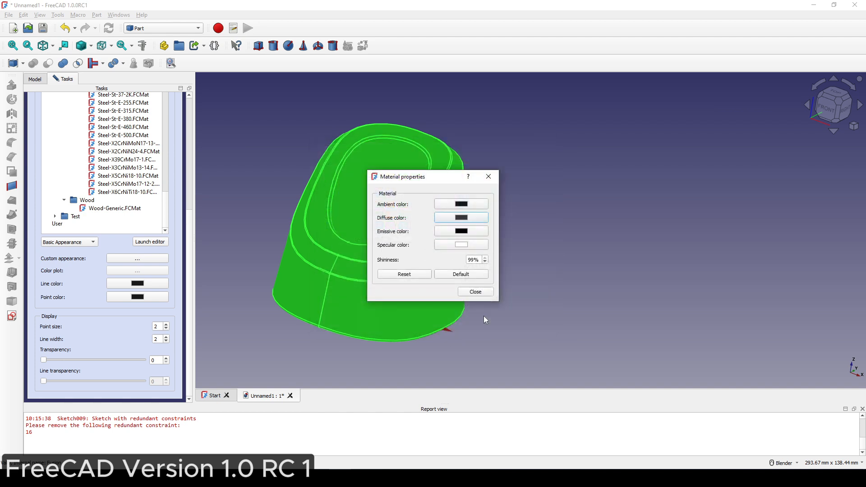
left_click(480, 293)
left_click(581, 272)
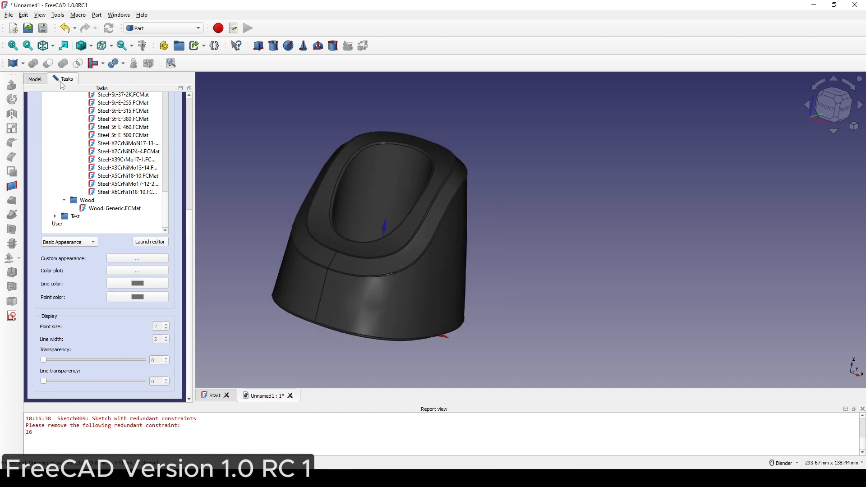
scroll(188, 171, "up", 5)
left_click(105, 105)
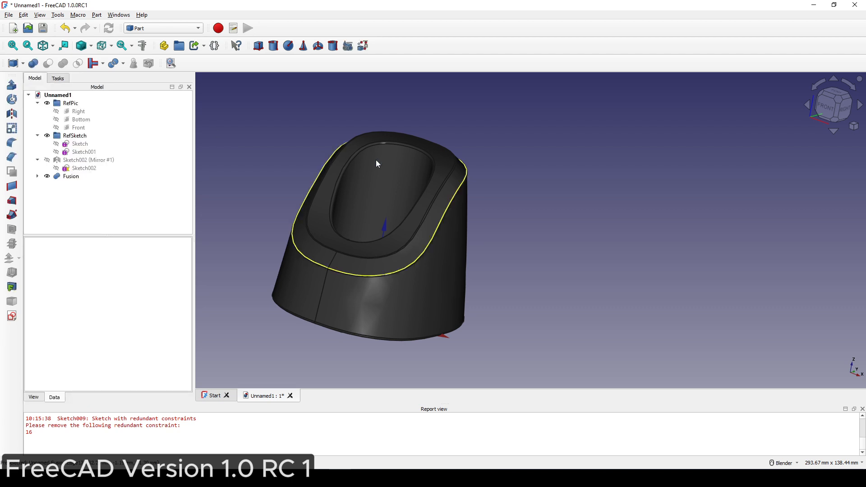
Step: Set the fused stand's display deviation to 0.01 for a smoother surface
left_click(68, 176)
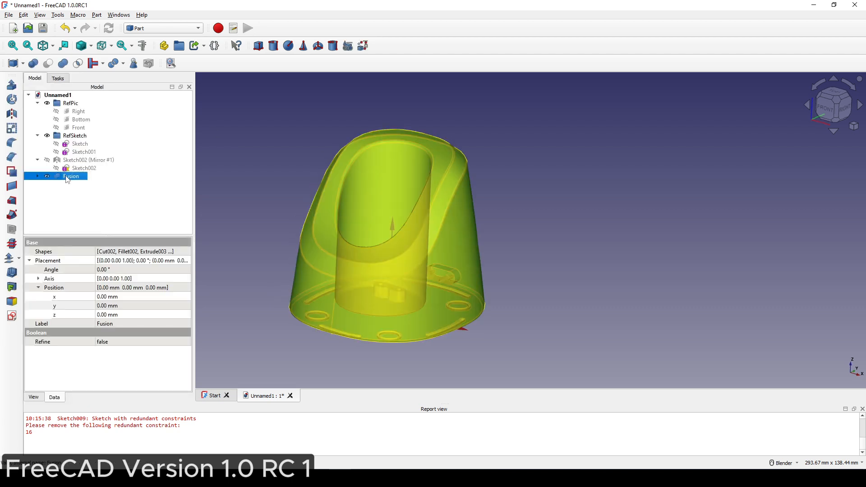
left_click(34, 397)
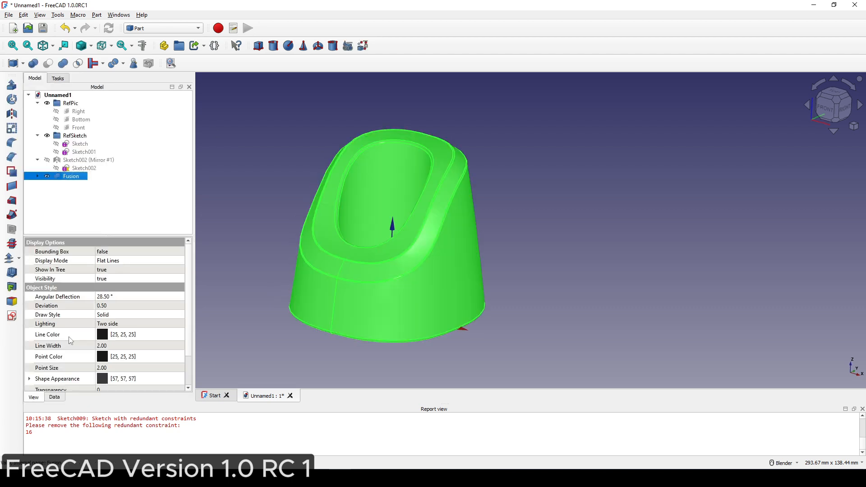
left_click(133, 305)
type(".01")
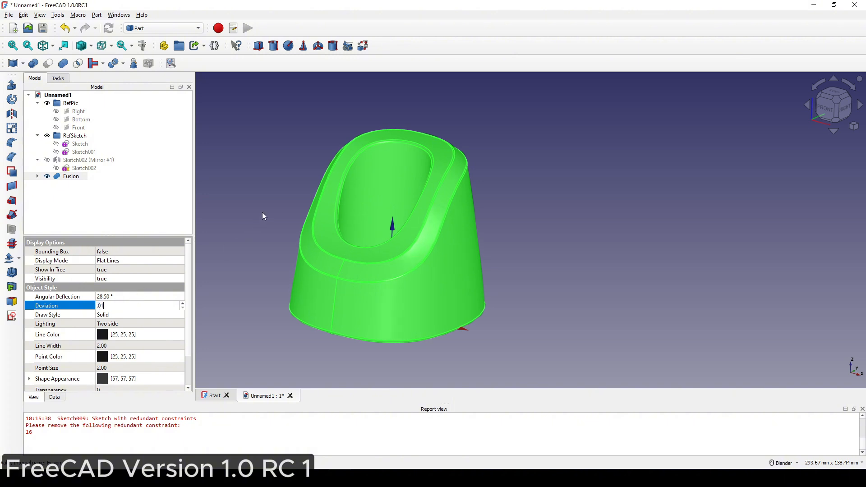
left_click(288, 218)
middle_click_drag(289, 218, 471, 245)
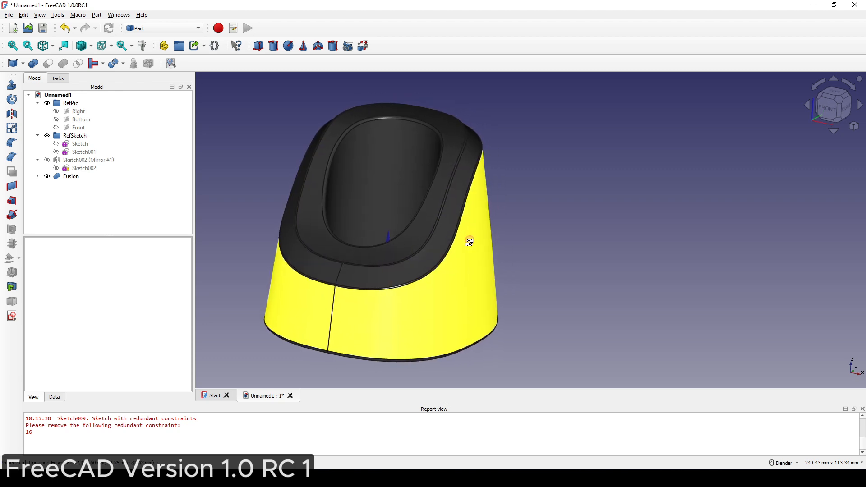